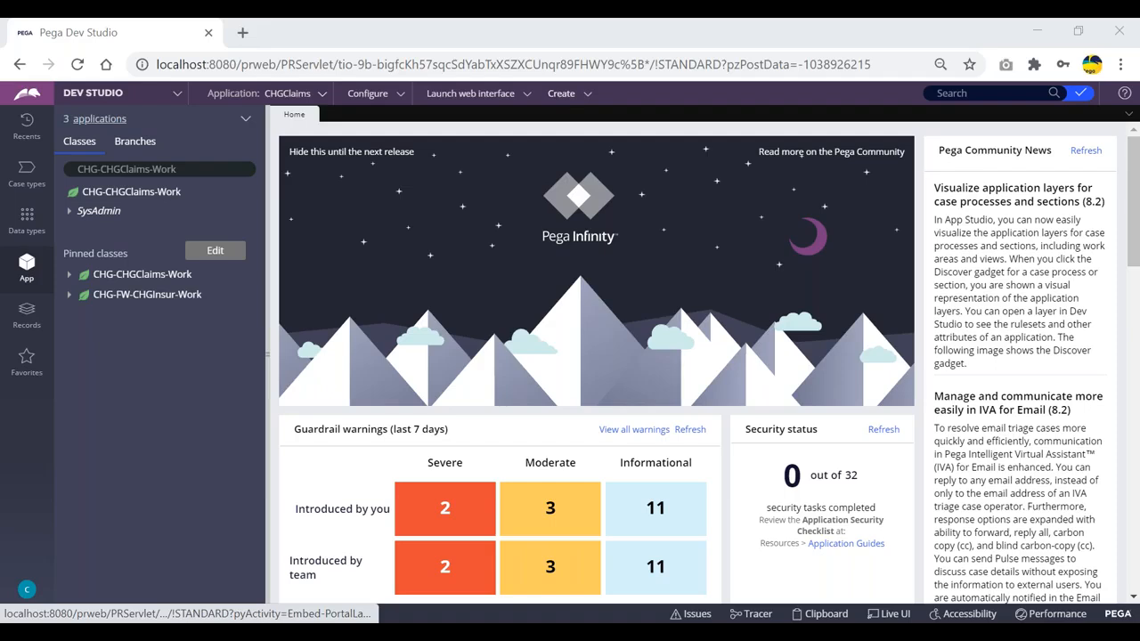
- Start a new ClaimsFlow case from the Create menu
click(569, 100)
mouse_move(623, 108)
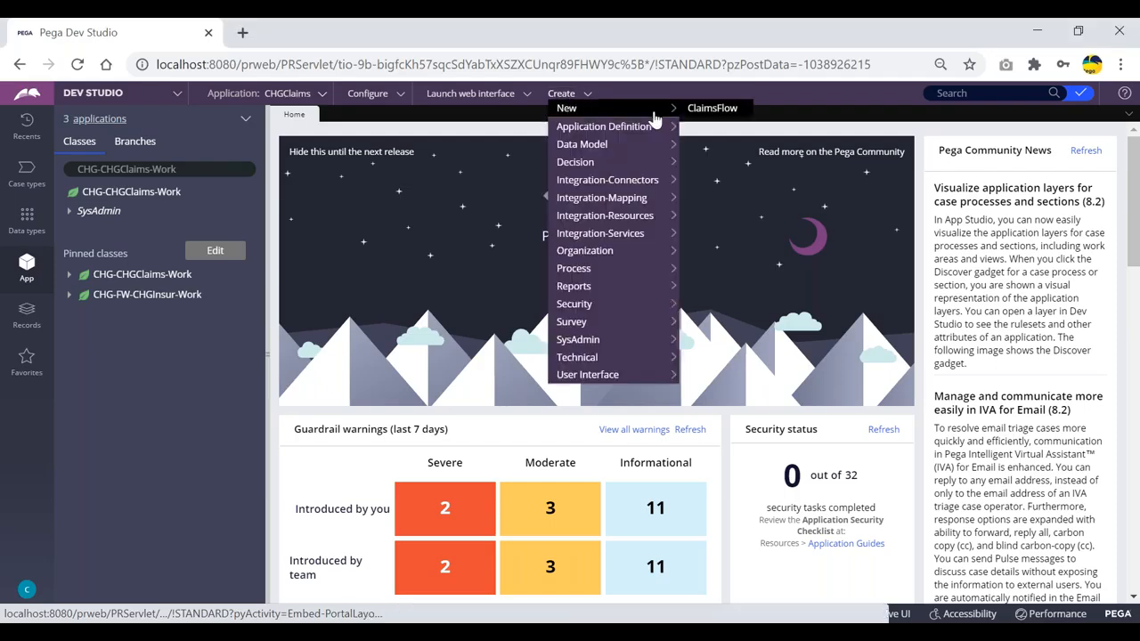
click(722, 112)
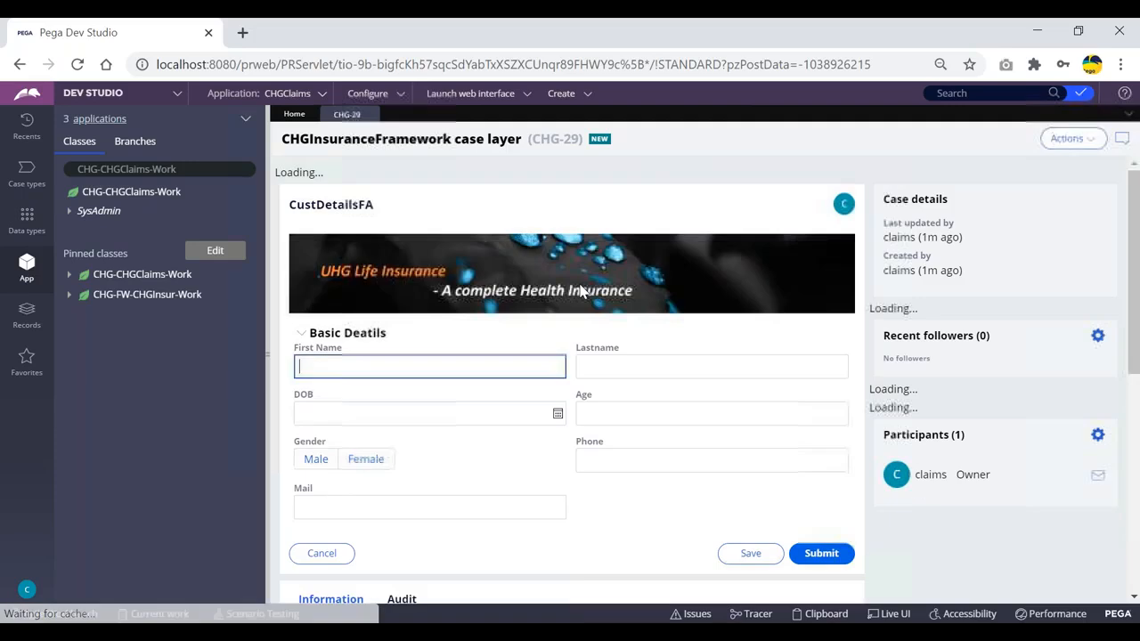
- Submit the customer details, nominee and treatment details forms to reach HospitalSelFA
click(820, 536)
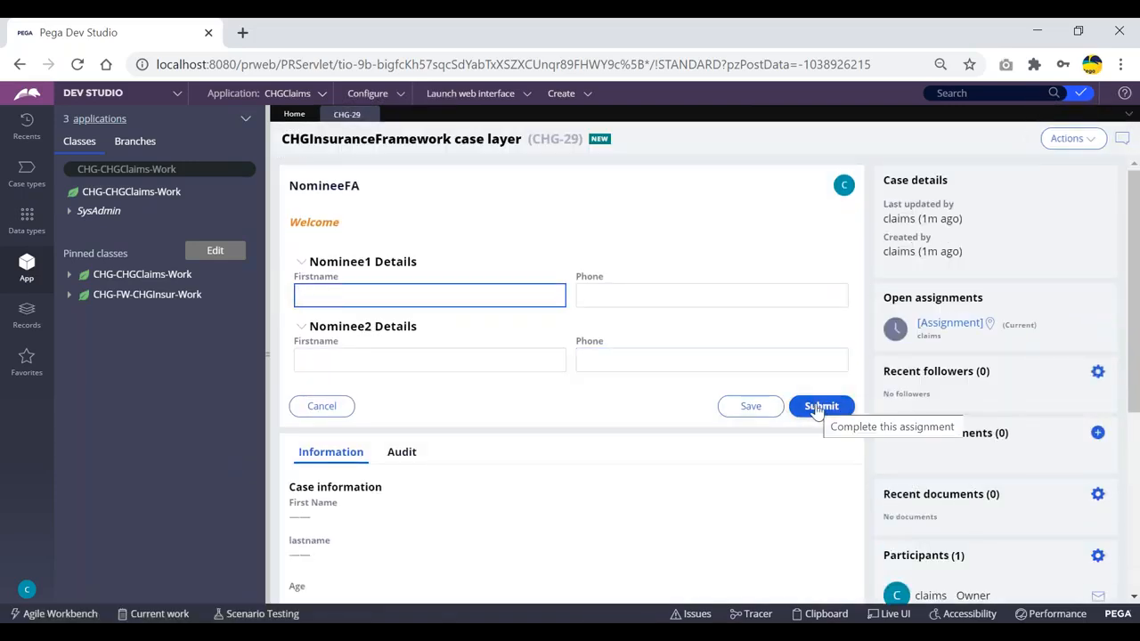
click(820, 408)
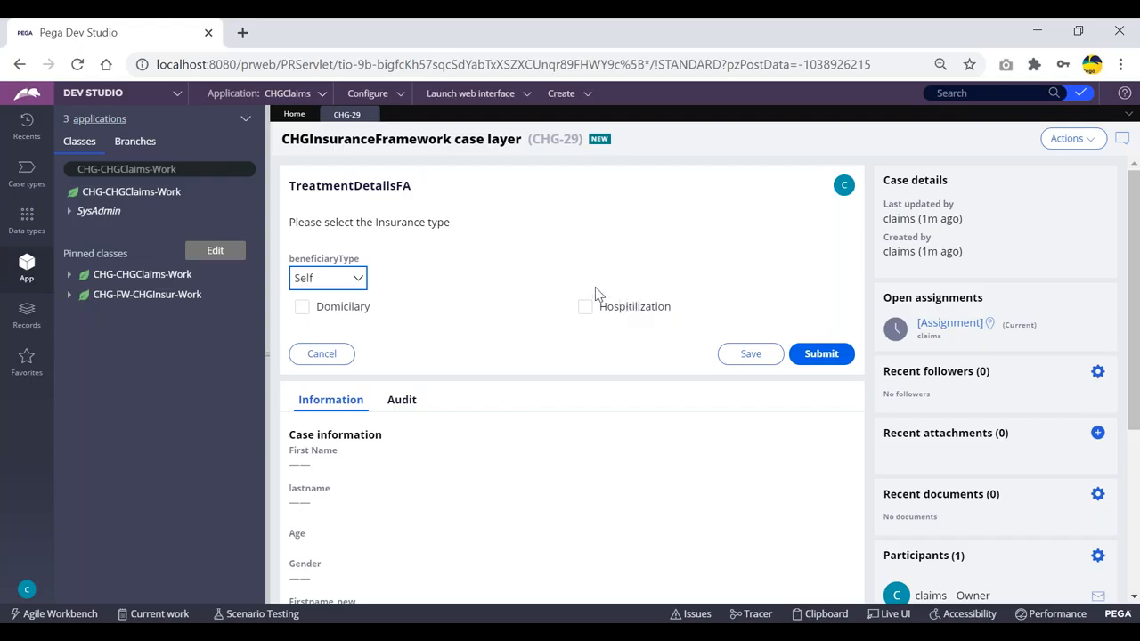
click(825, 362)
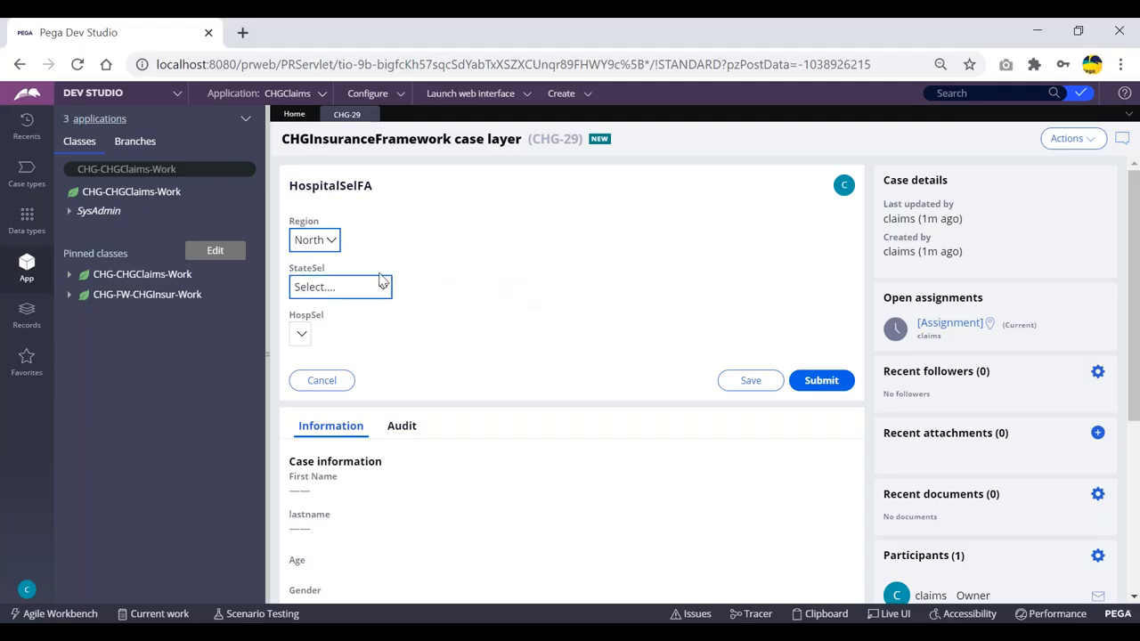
- Review the StateSel state list and clipboard pages, then inspect StateSel's parent elements in Live UI
click(337, 294)
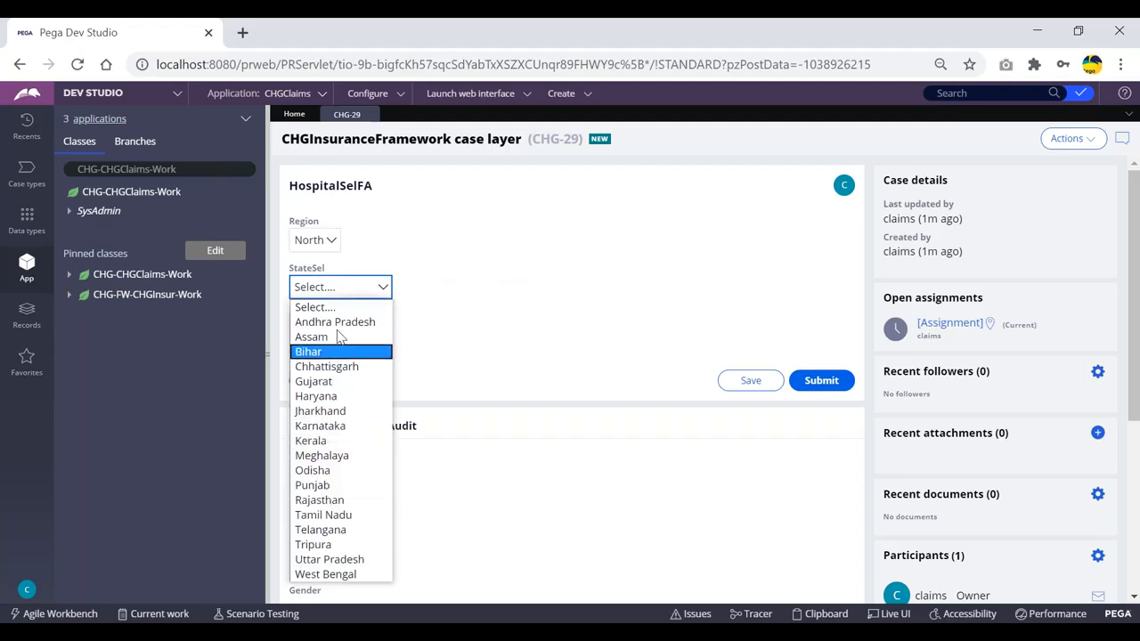
click(451, 249)
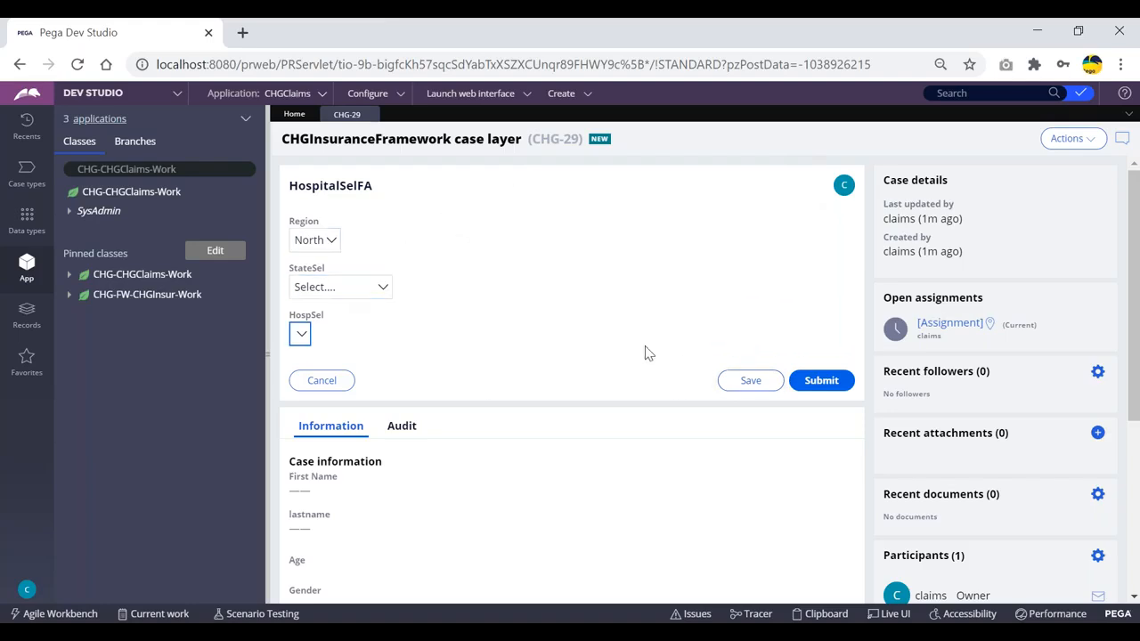
click(826, 615)
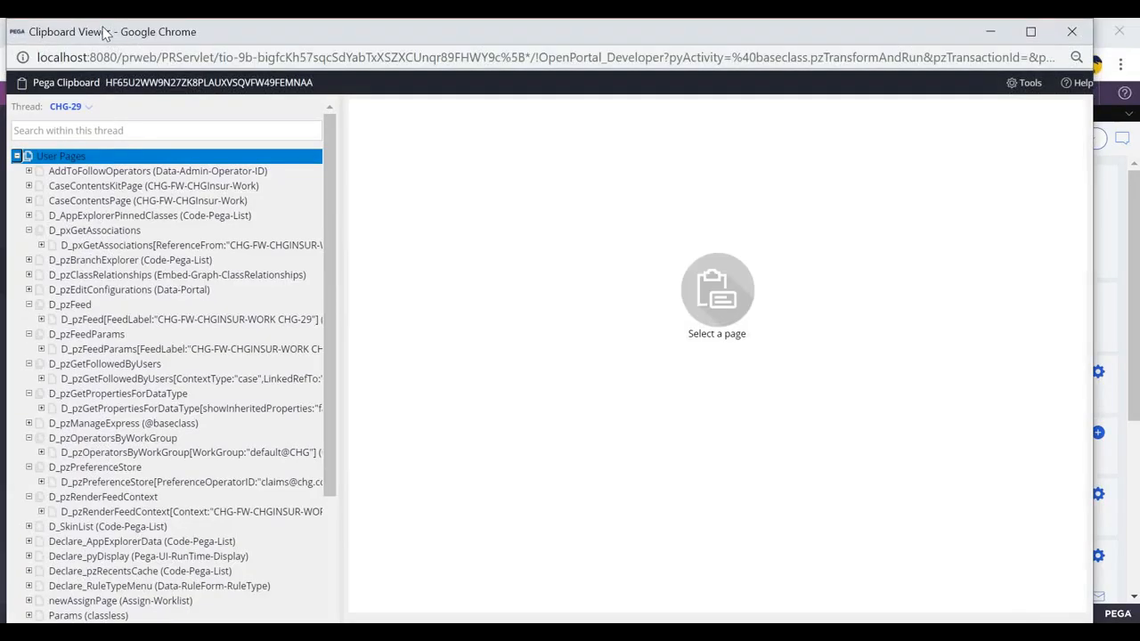
drag(105, 31, 94, 89)
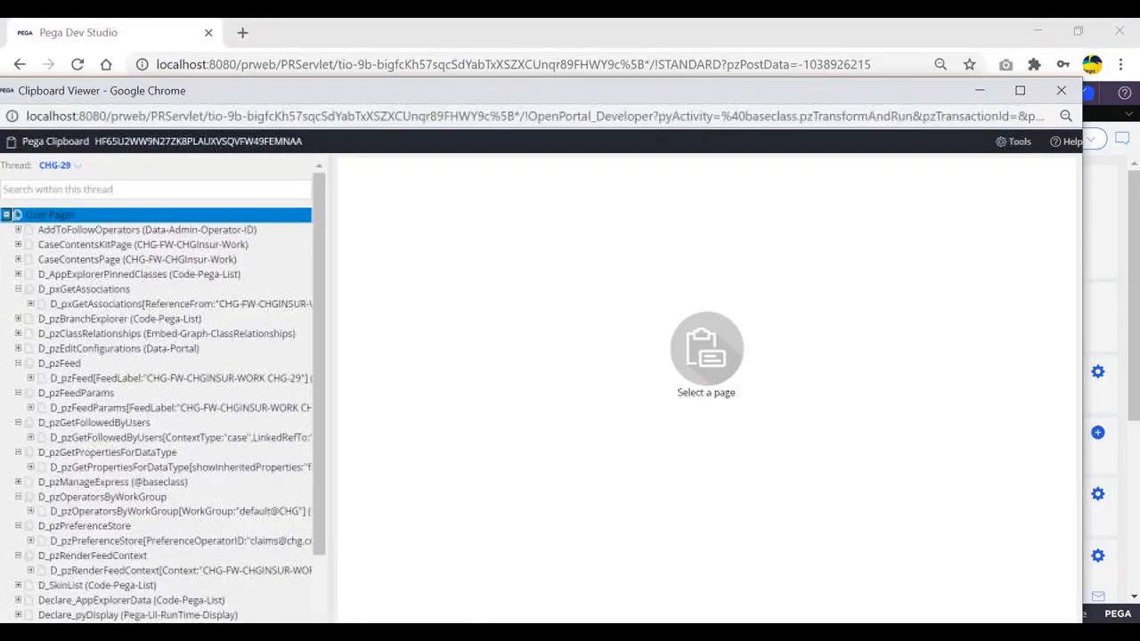
click(1060, 92)
click(806, 614)
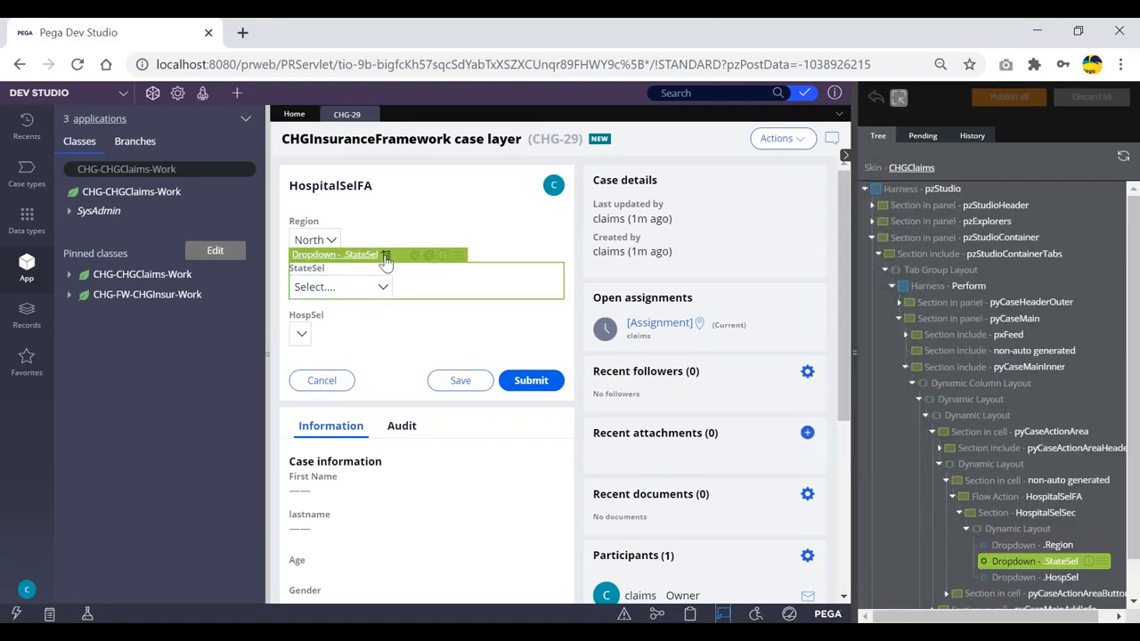
click(386, 255)
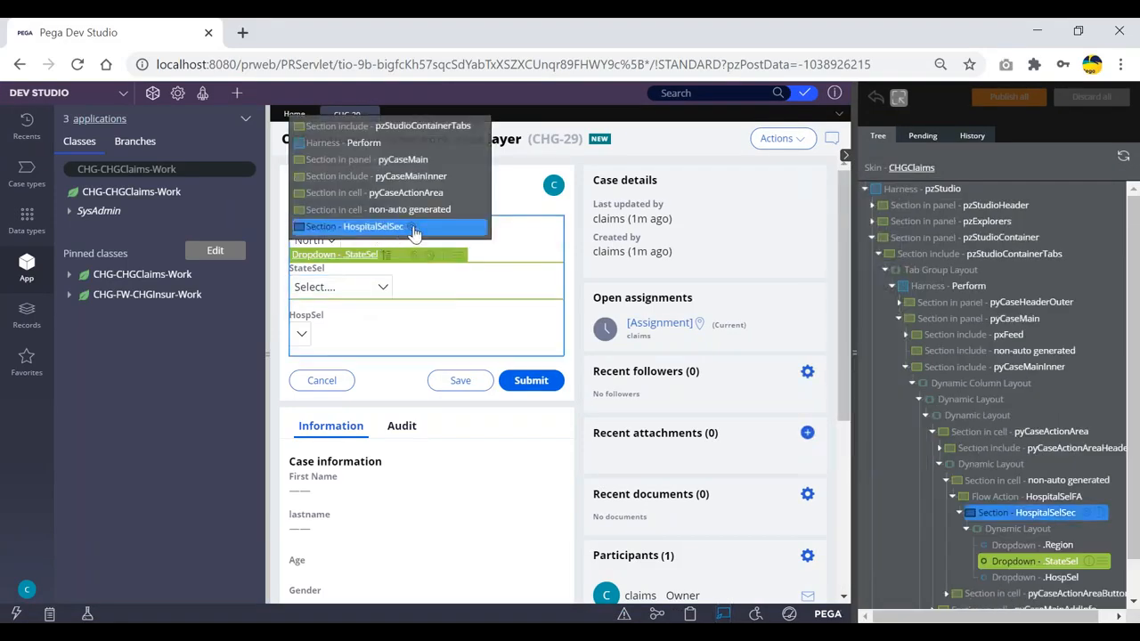
- Open the HospitalSelSec section and the StateSel cell's properties
click(415, 228)
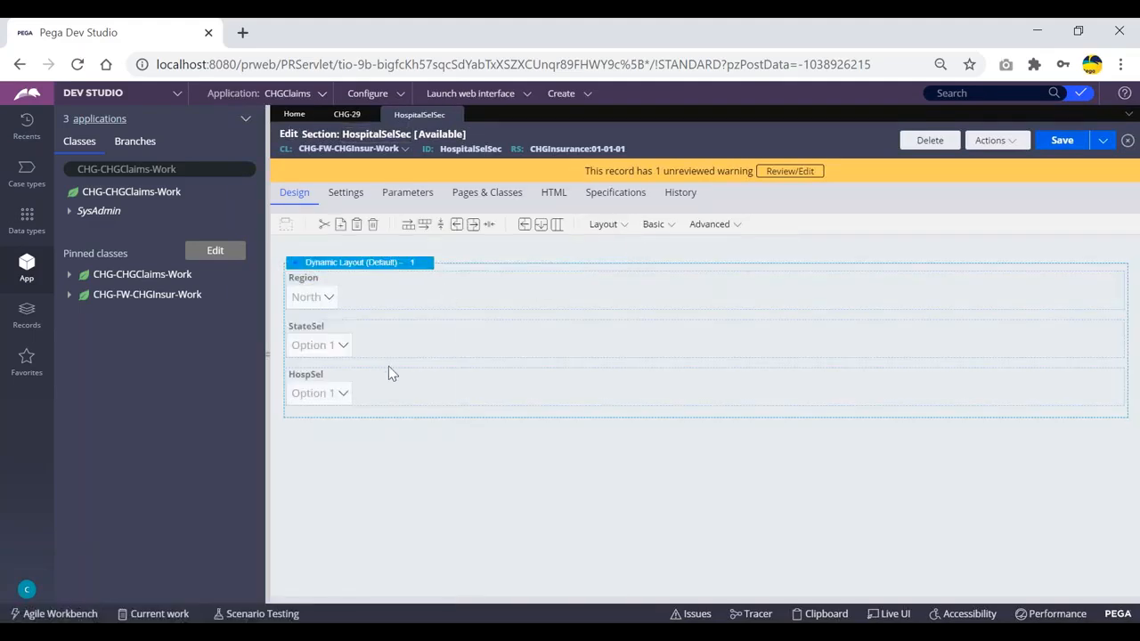
click(374, 342)
double_click(375, 342)
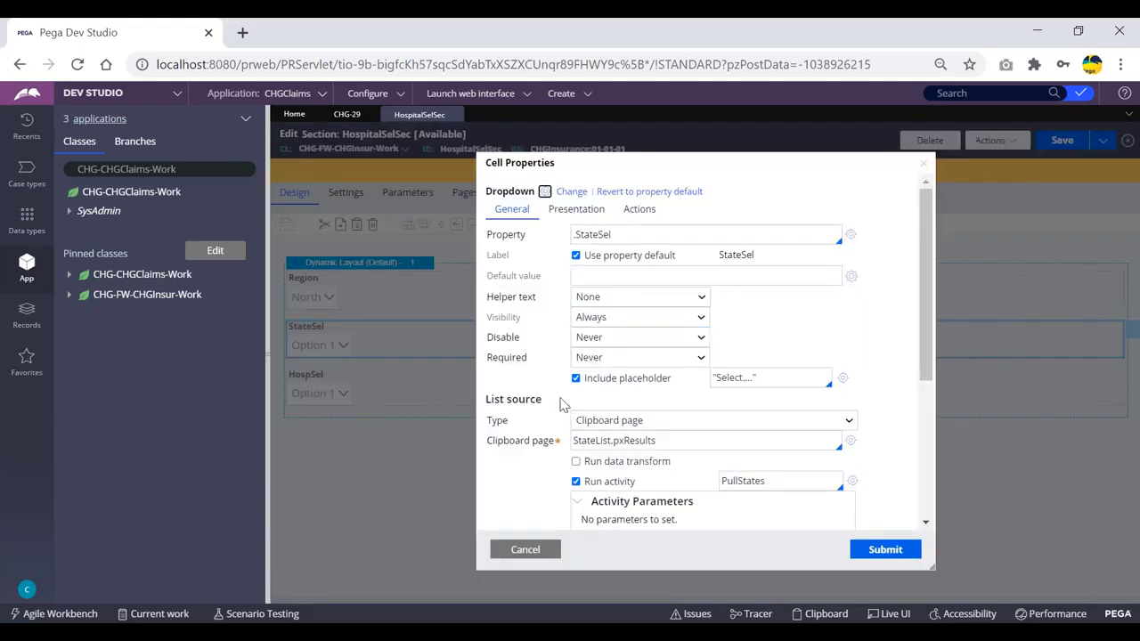
- Review StateSel's PullStates list source, cancel, and open the HospSel cell's properties
scroll(562, 398, down, 2)
double_click(802, 392)
click(808, 389)
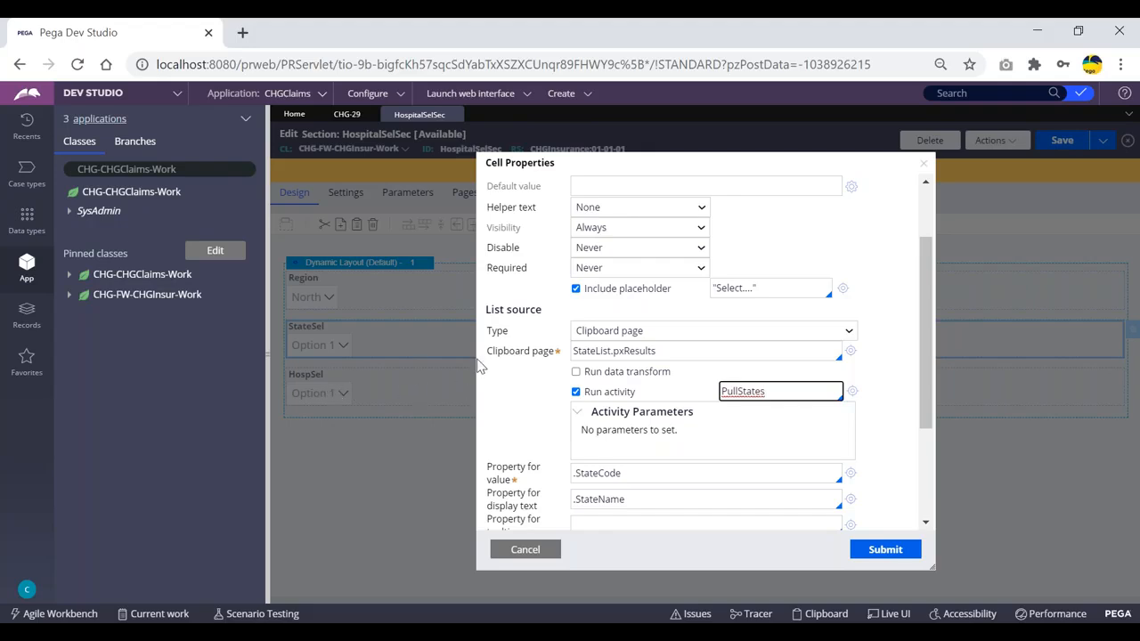
click(526, 549)
double_click(389, 395)
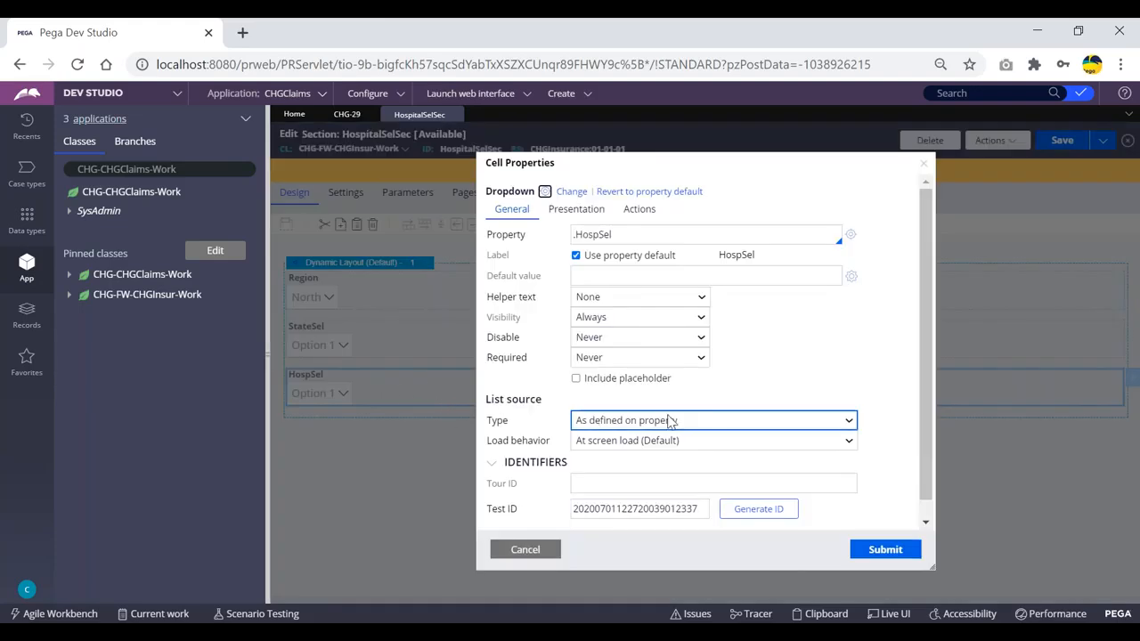
- Switch HospSel's list source type to Clipboard page, then cancel without saving
click(682, 425)
click(617, 465)
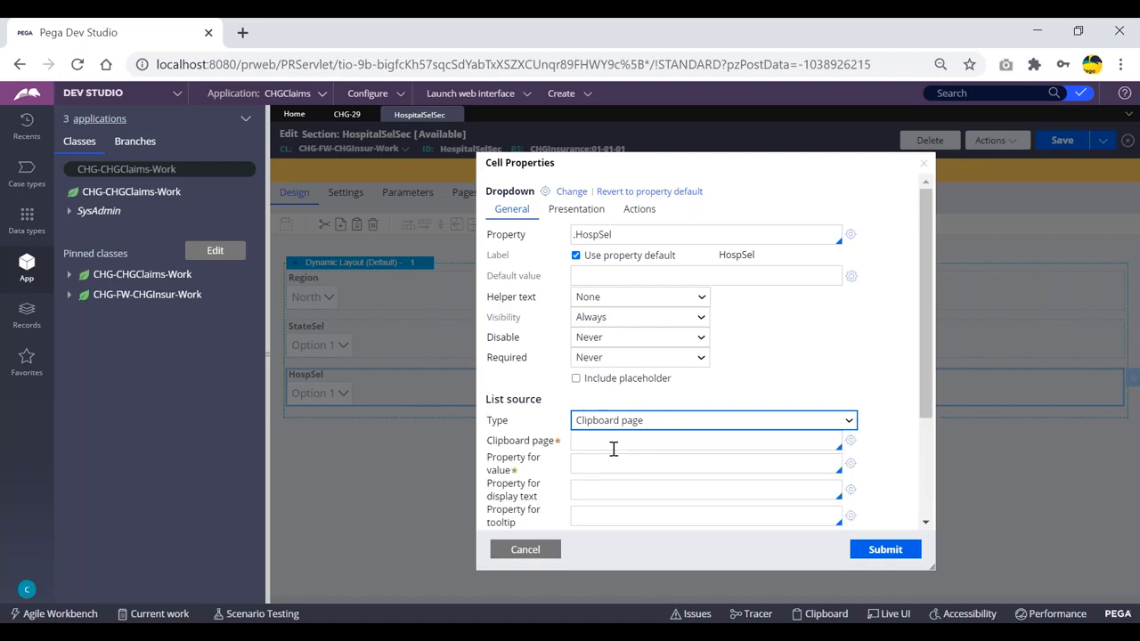
click(605, 439)
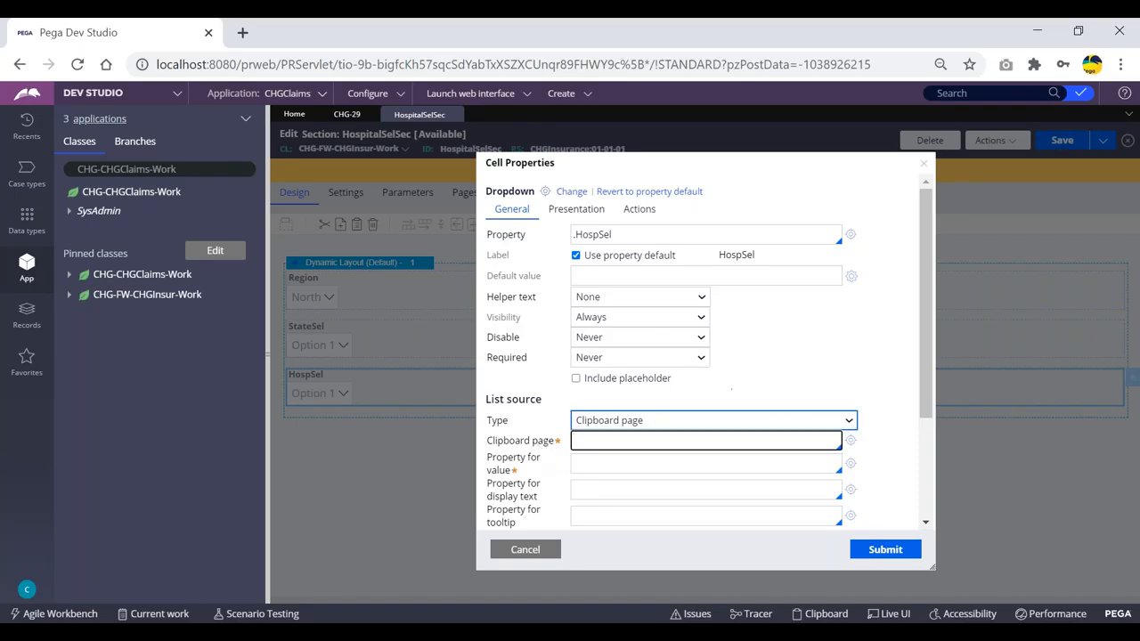
click(526, 549)
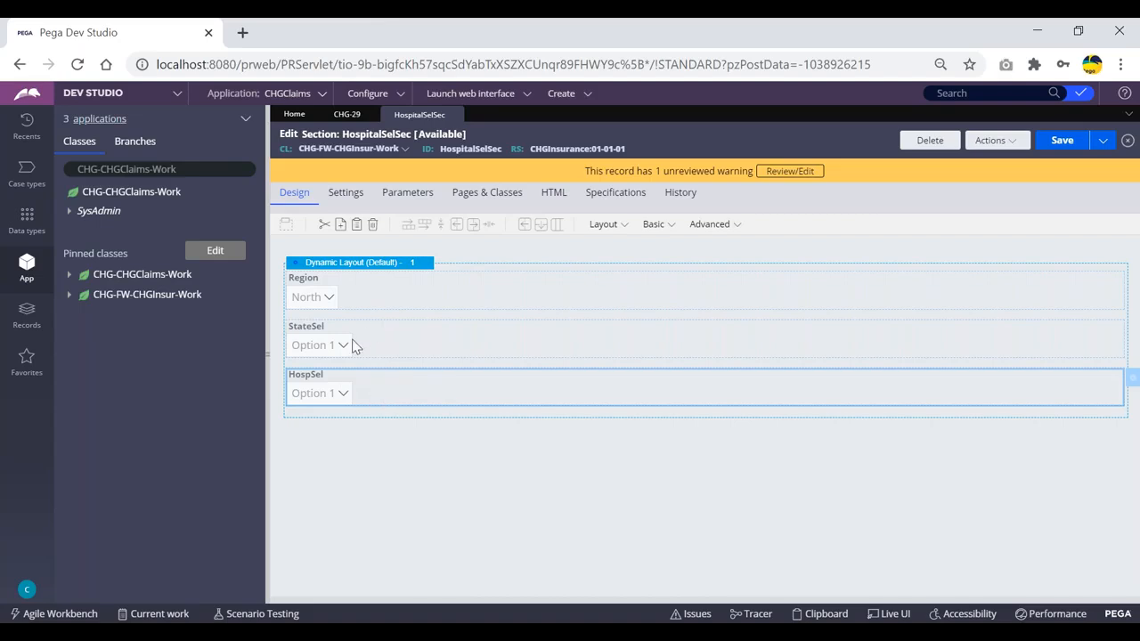
- Open the PullStates activity from the StateSel cell's list source
click(414, 346)
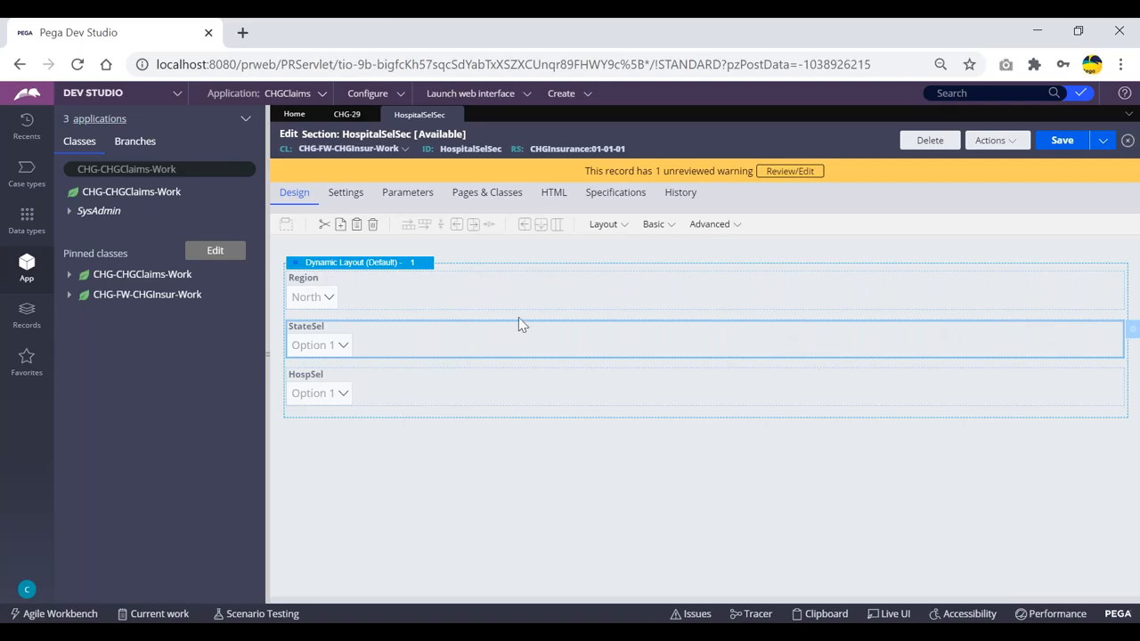
click(1111, 339)
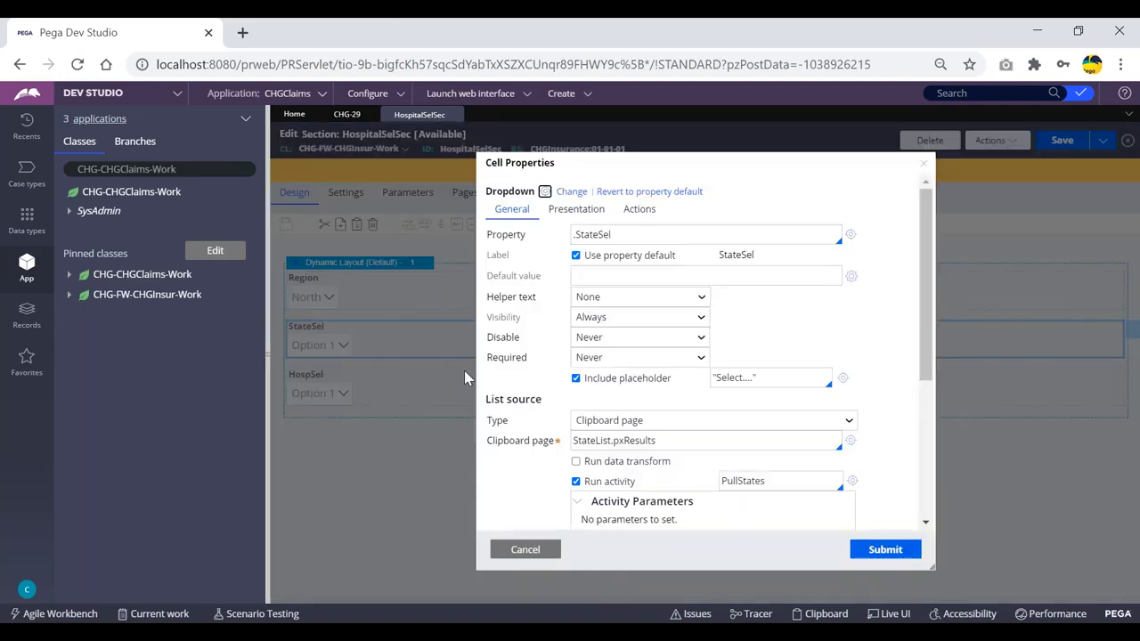
scroll(807, 450, down, 1)
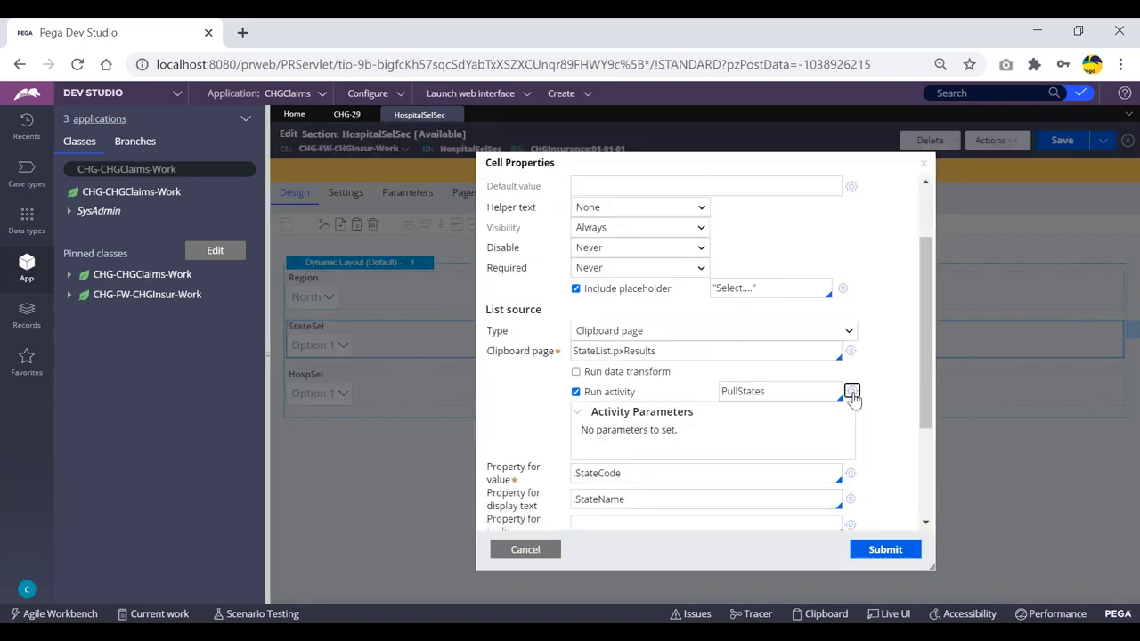
click(852, 389)
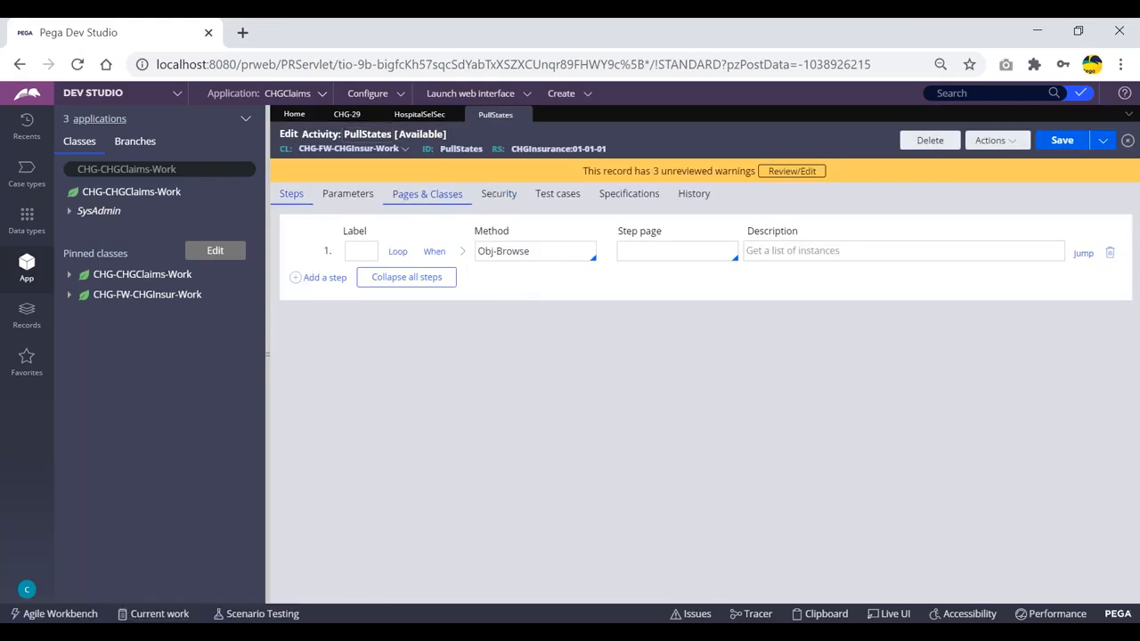
- Review step 1's Obj-Browse parameters loading CHG-Data-States into StateList, then collapse it
double_click(456, 149)
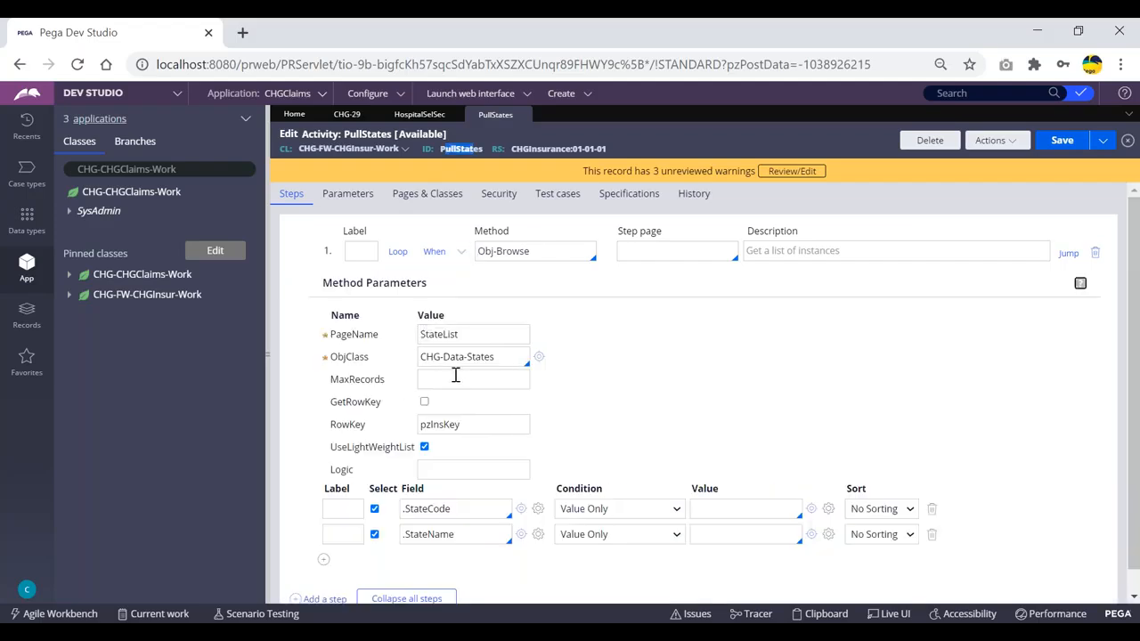
scroll(441, 523, down, 1)
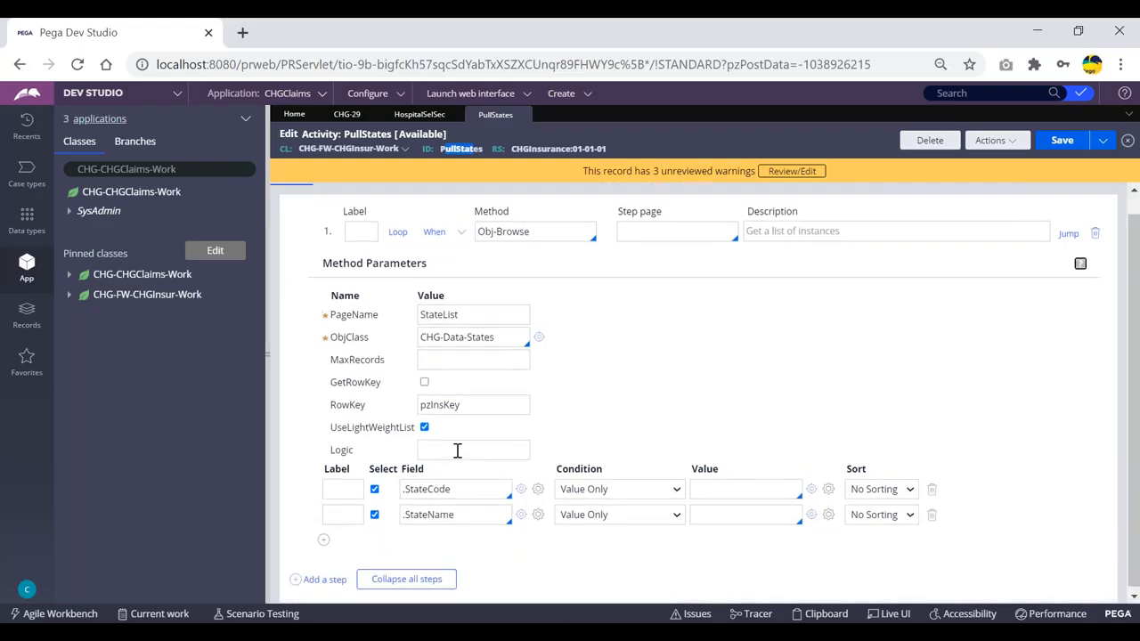
scroll(454, 427, up, 1)
click(462, 253)
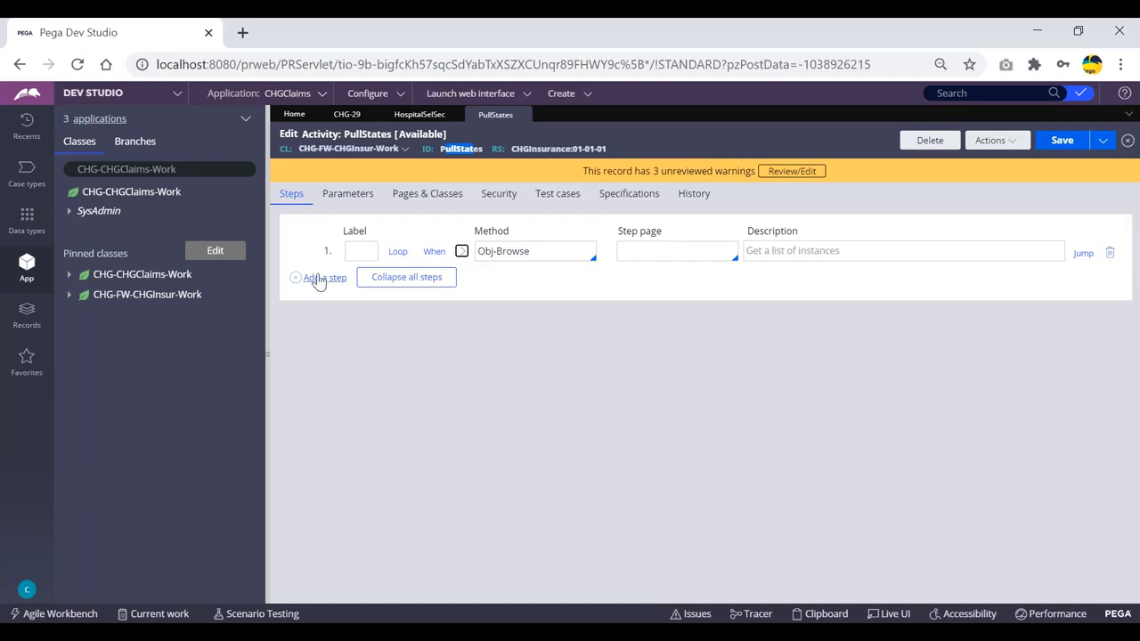
click(662, 143)
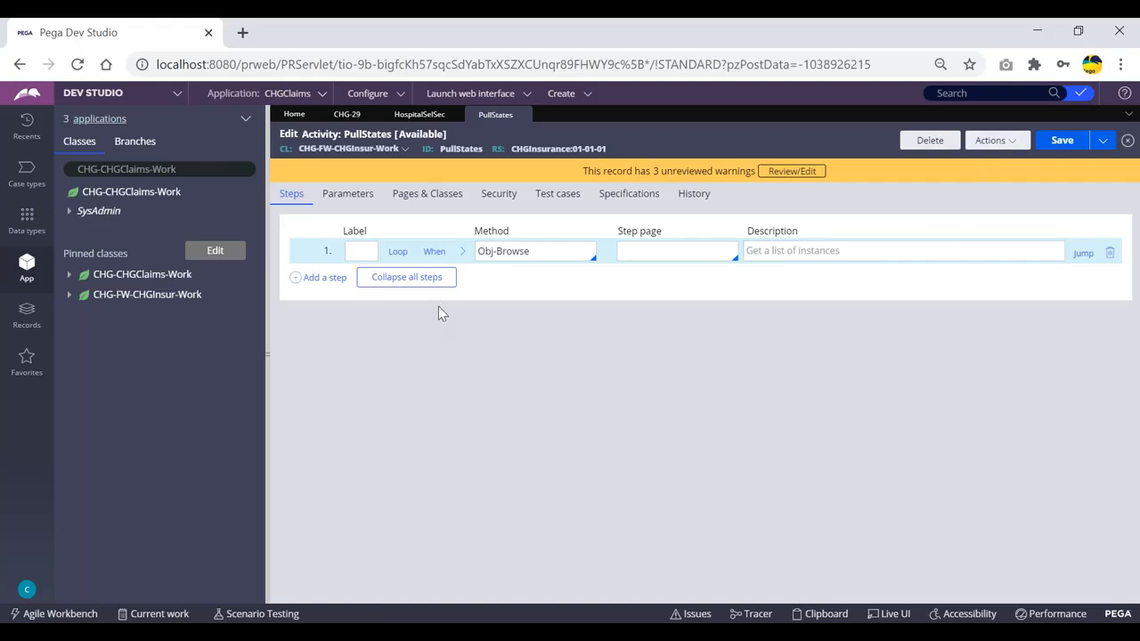
- Add a second activity step using the Obj-Browse method
click(322, 278)
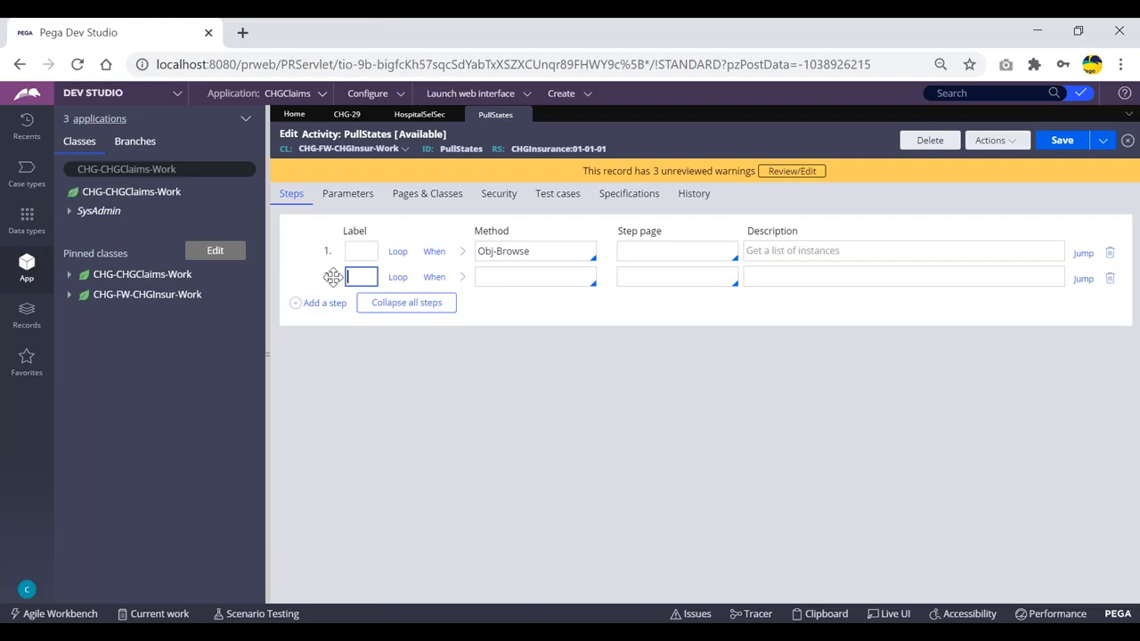
click(528, 276)
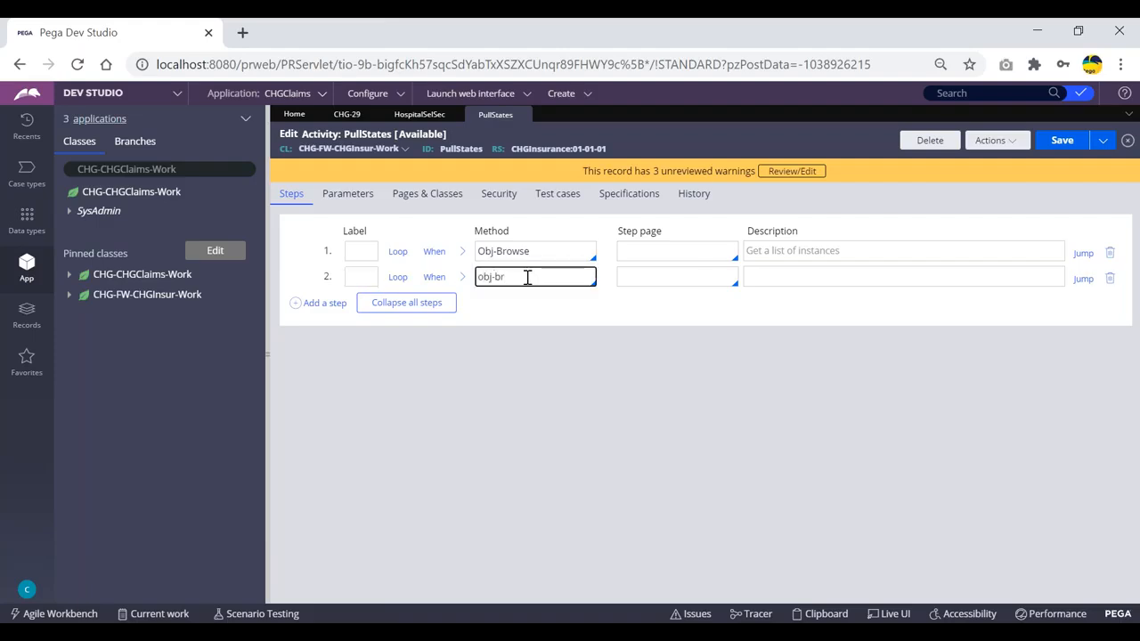
key(Return)
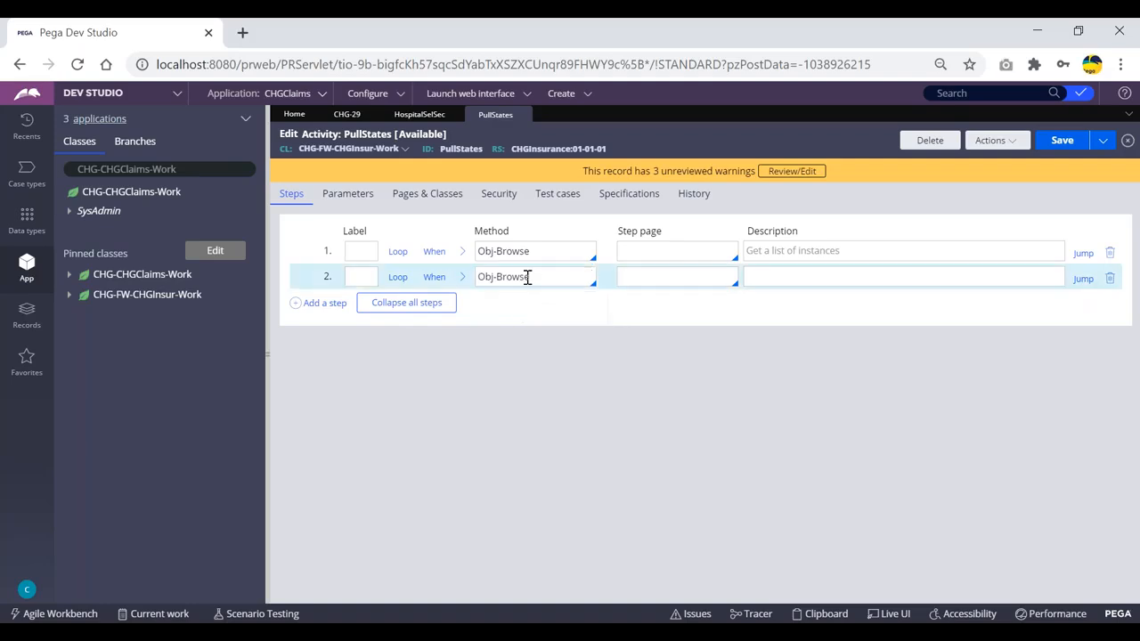
click(460, 279)
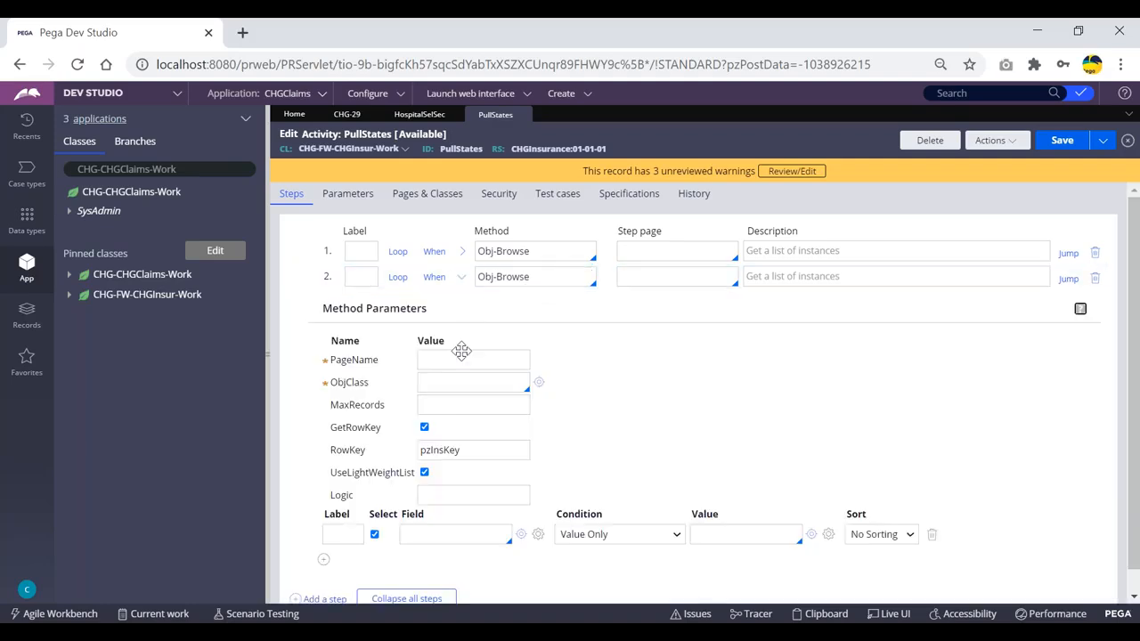
- Set step 2's ObjClass to CHG-Data-Hospital and PageName to HospitalList
click(441, 383)
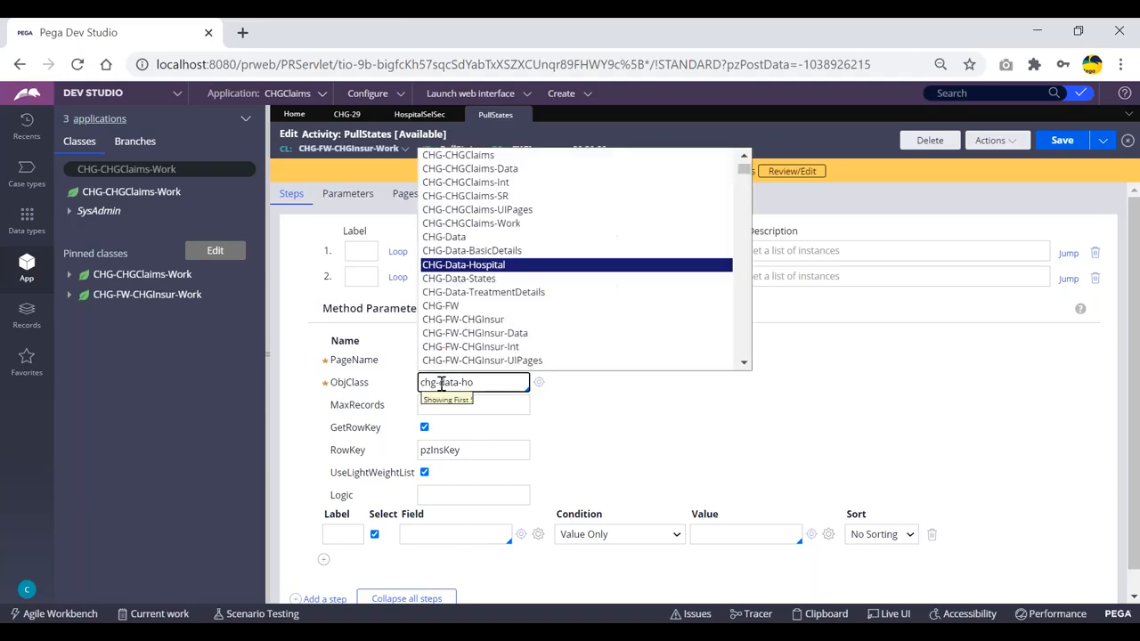
key(Return)
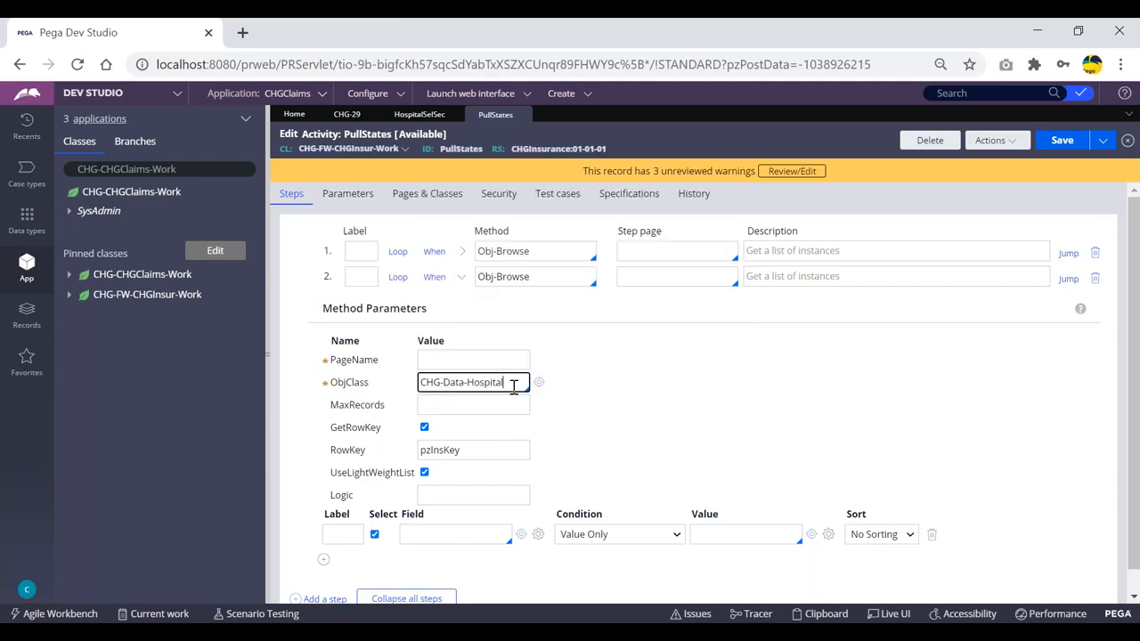
drag(507, 382, 417, 382)
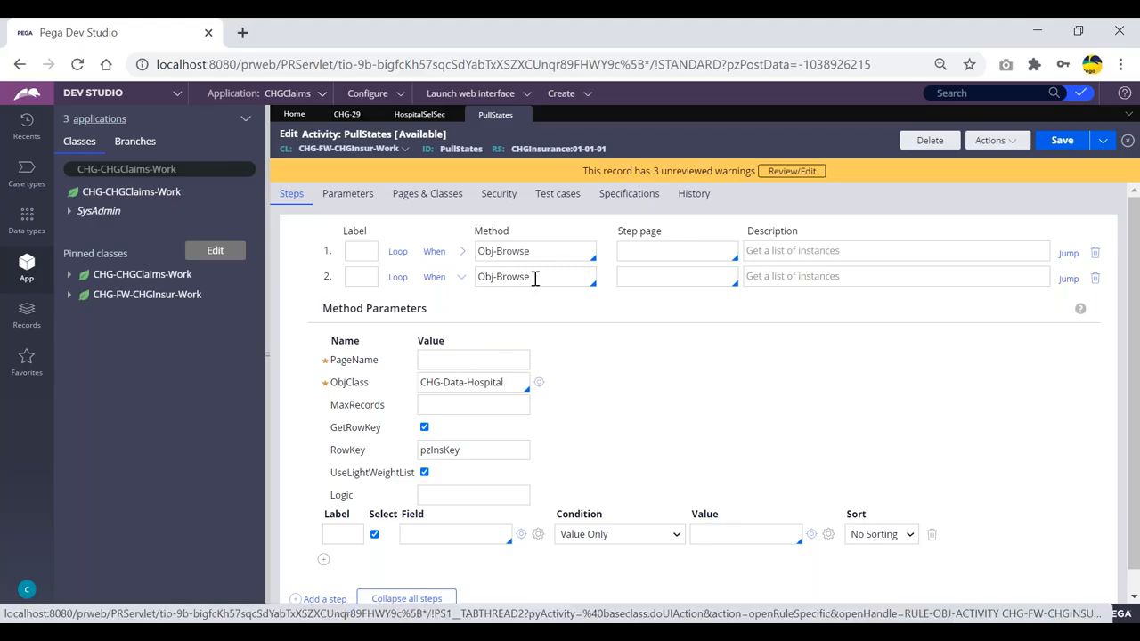
click(468, 360)
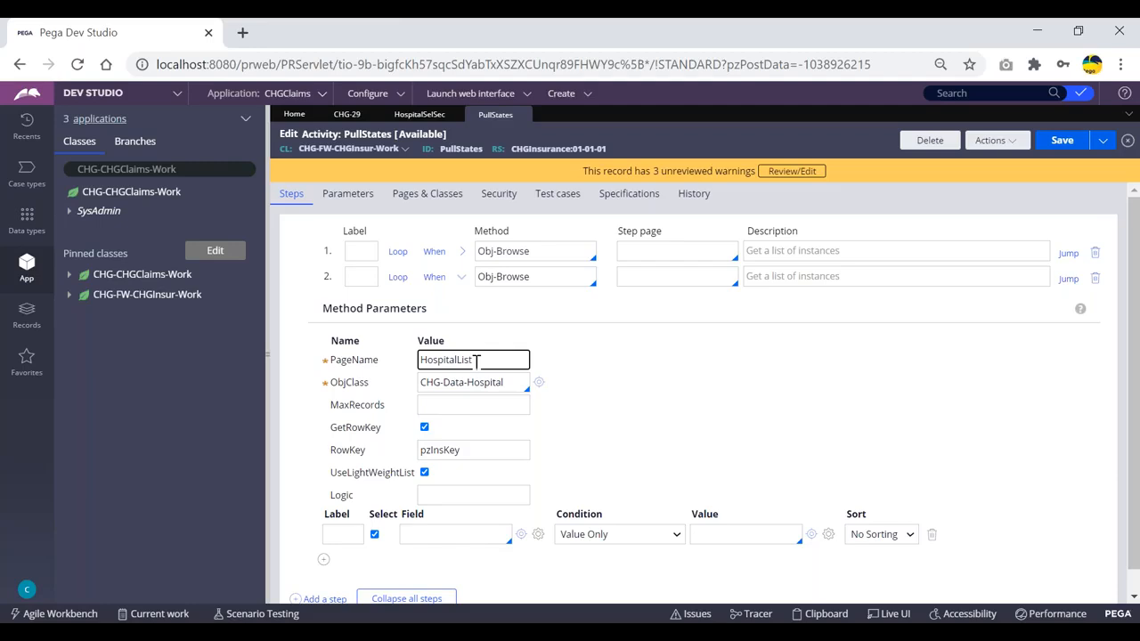
click(633, 377)
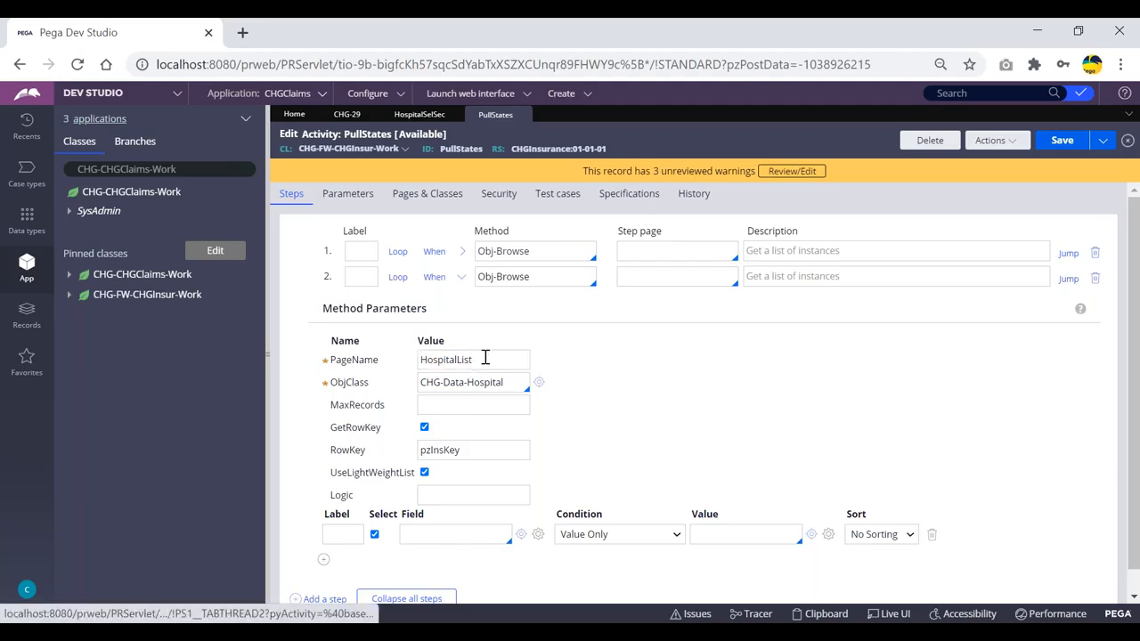
click(429, 196)
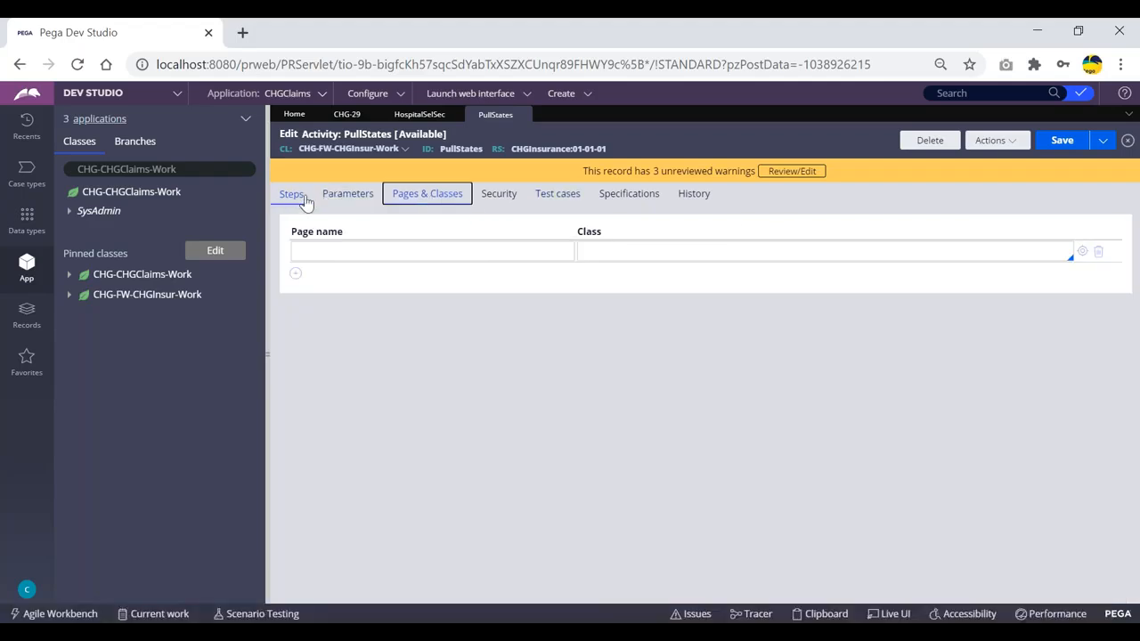
click(303, 197)
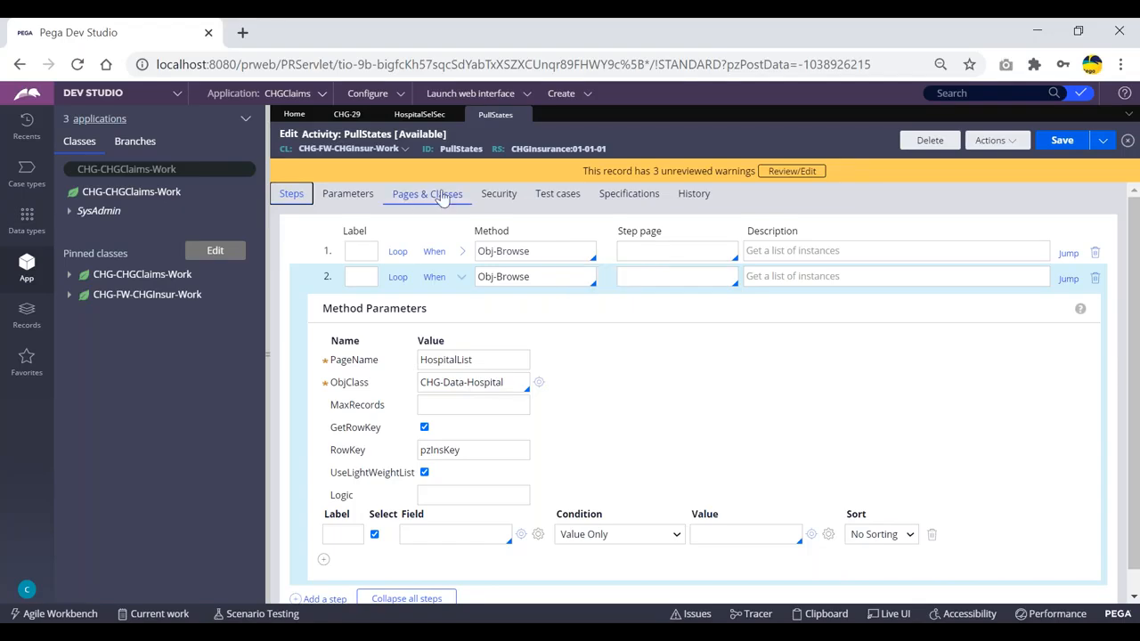
double_click(457, 359)
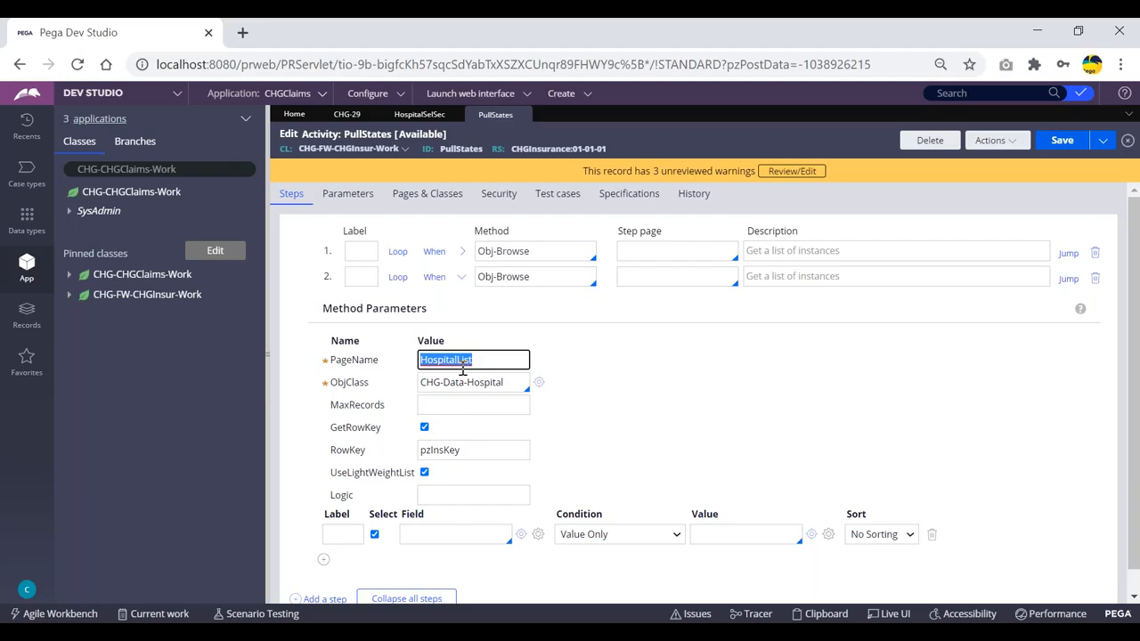
click(609, 351)
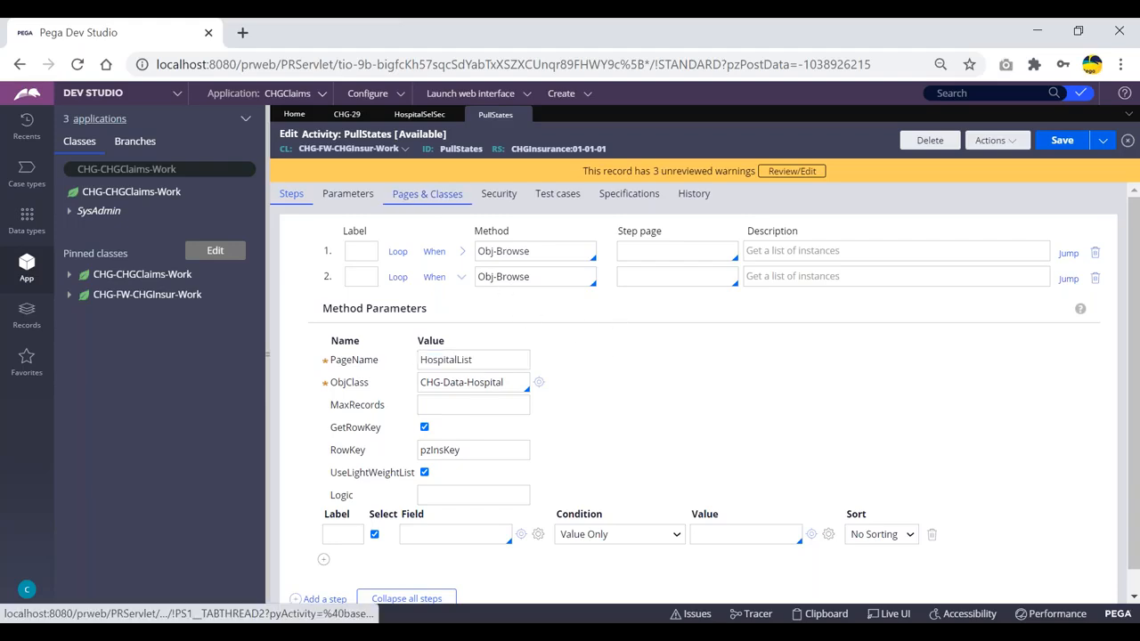
- Uncheck GetRowKey and add .HospitalCode as the first Select field
scroll(578, 314, down, 1)
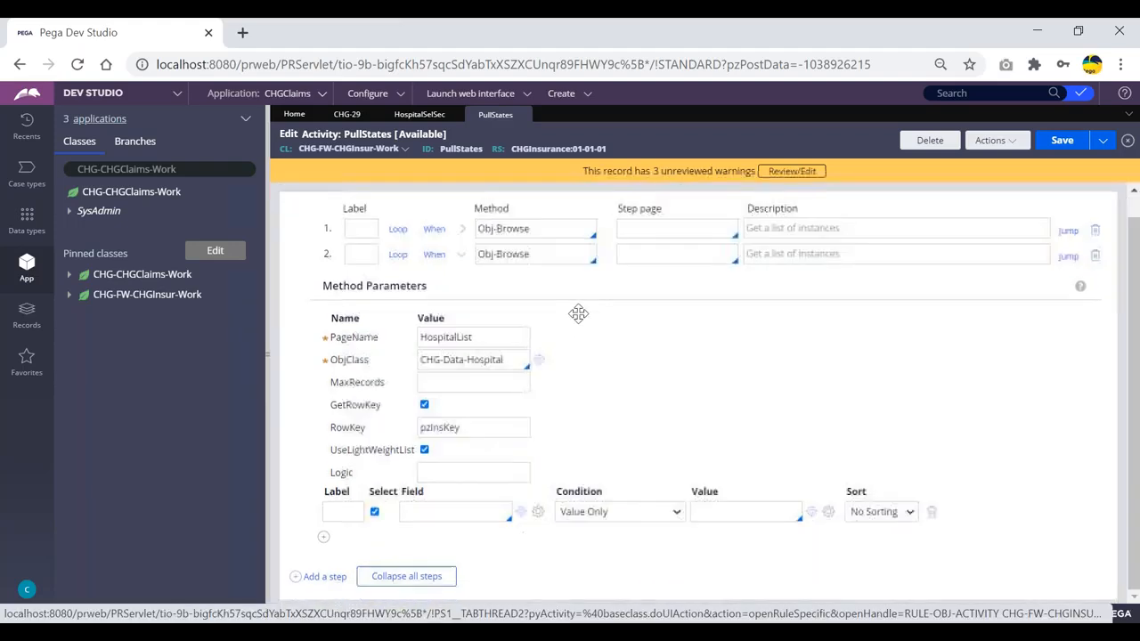
click(424, 406)
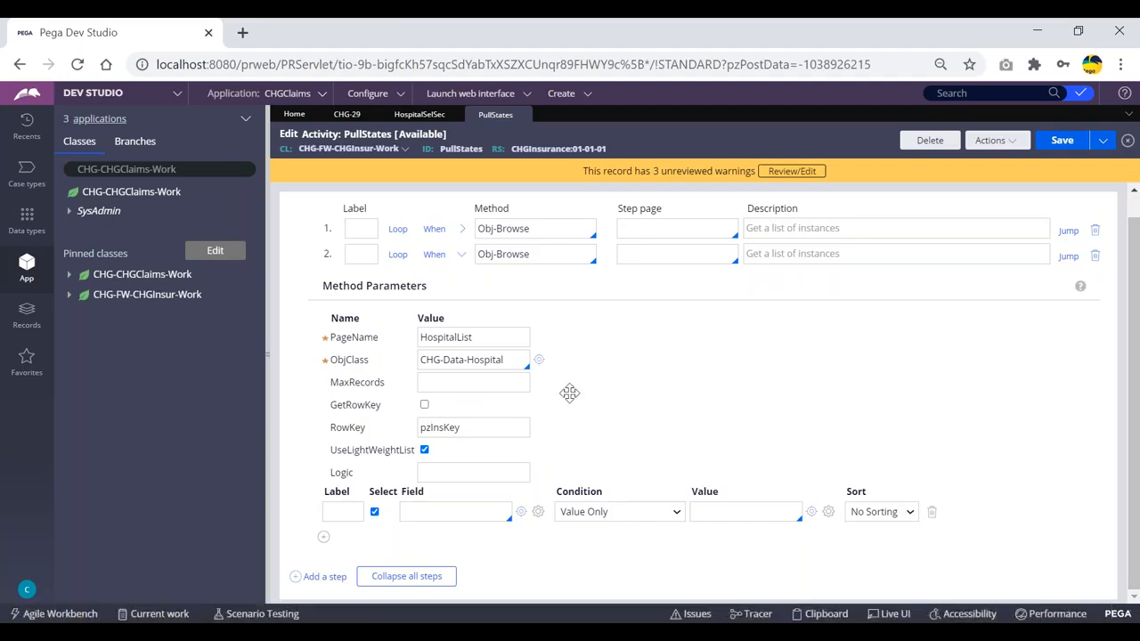
click(424, 514)
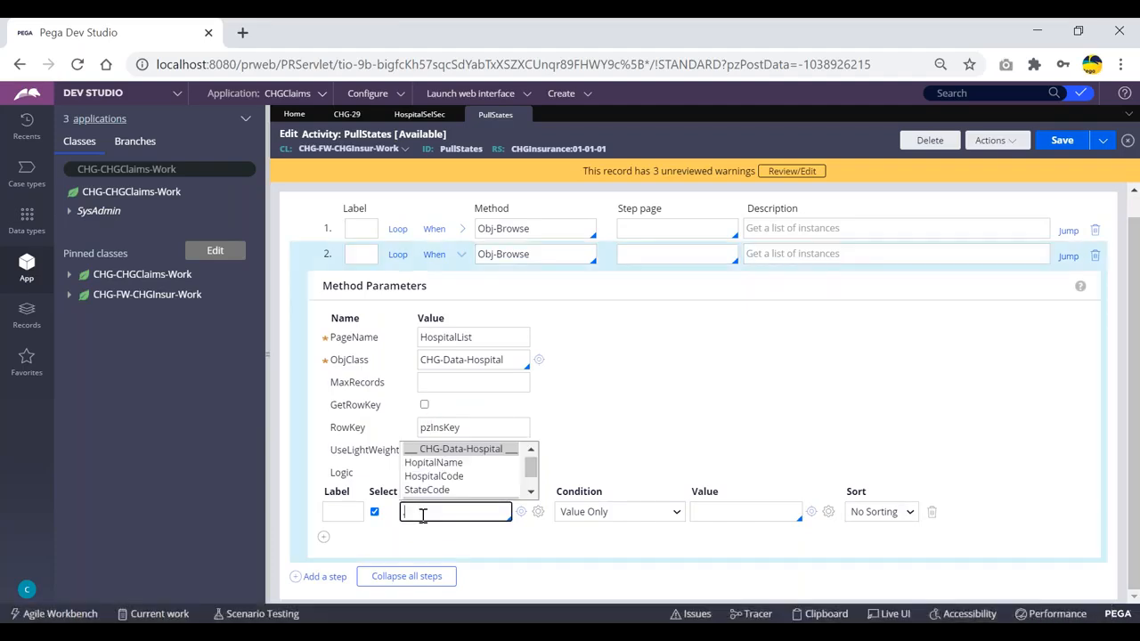
key(Down)
key(Down)
key(Down)
key(Up)
key(Return)
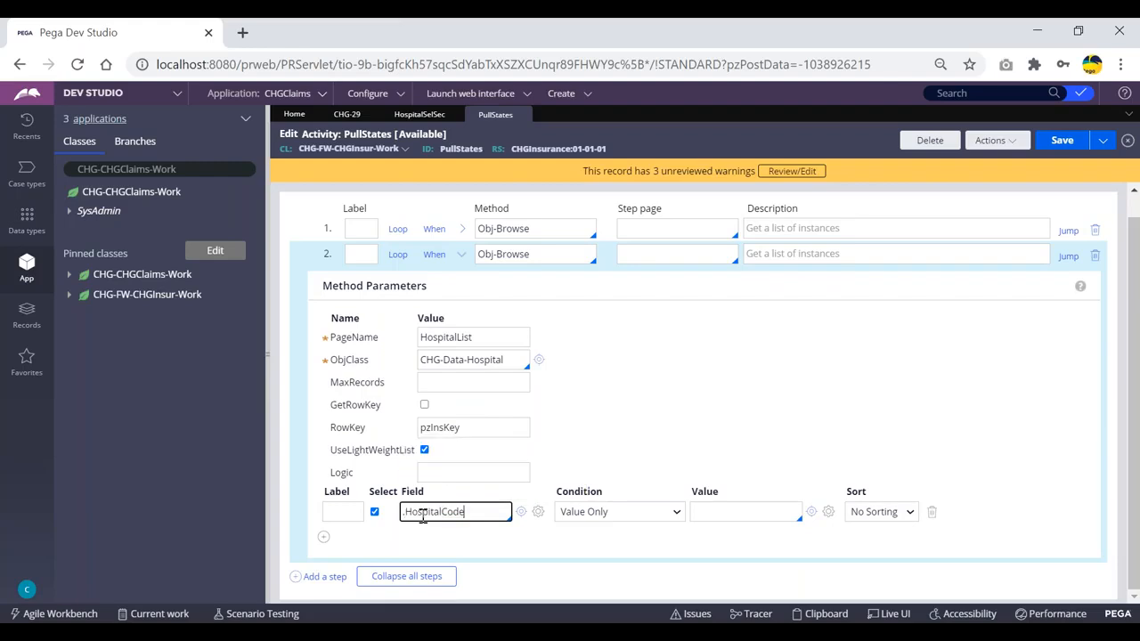
- Add .HopitalName as the second Select field and save the PullStates activity
click(324, 538)
click(375, 513)
click(434, 509)
key(Down)
key(Down)
key(Down)
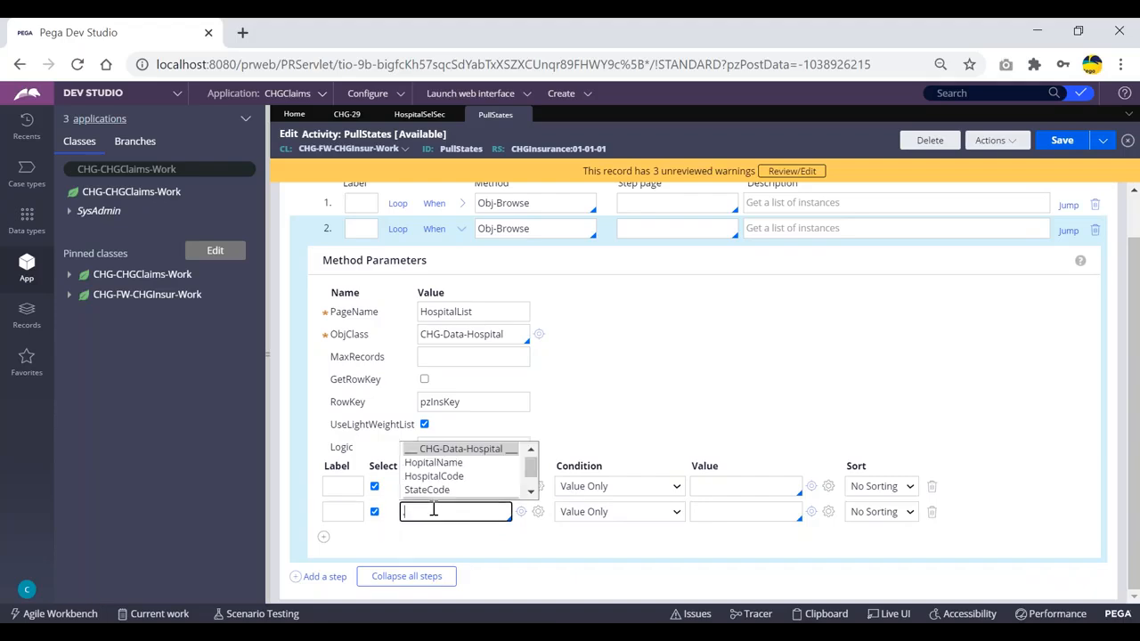
key(Up)
key(Return)
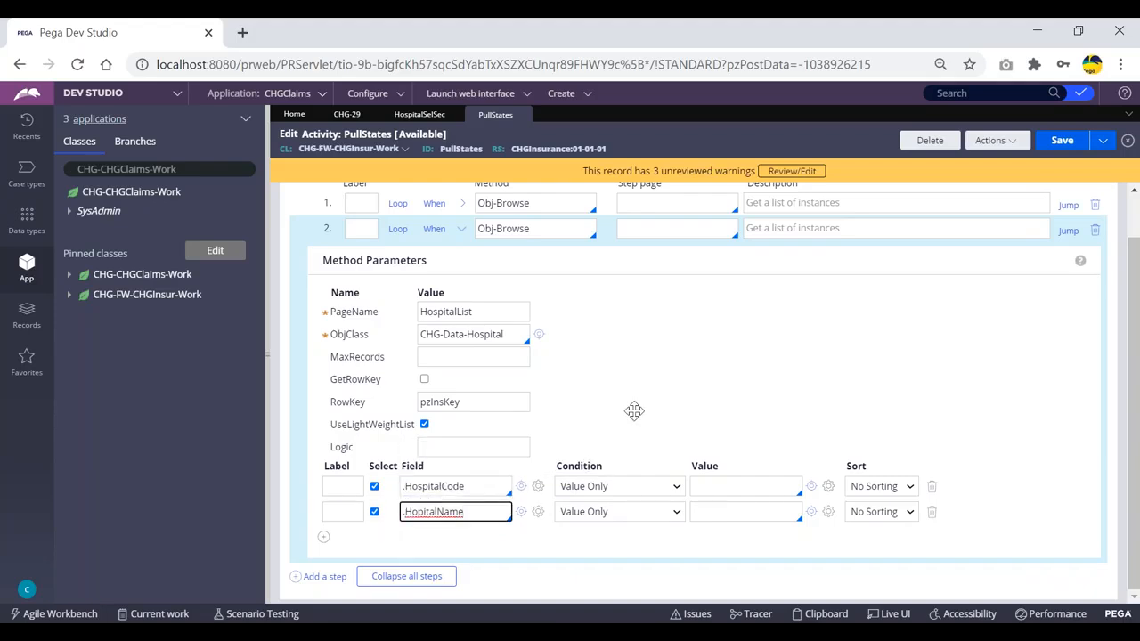
click(628, 380)
scroll(577, 402, up, 1)
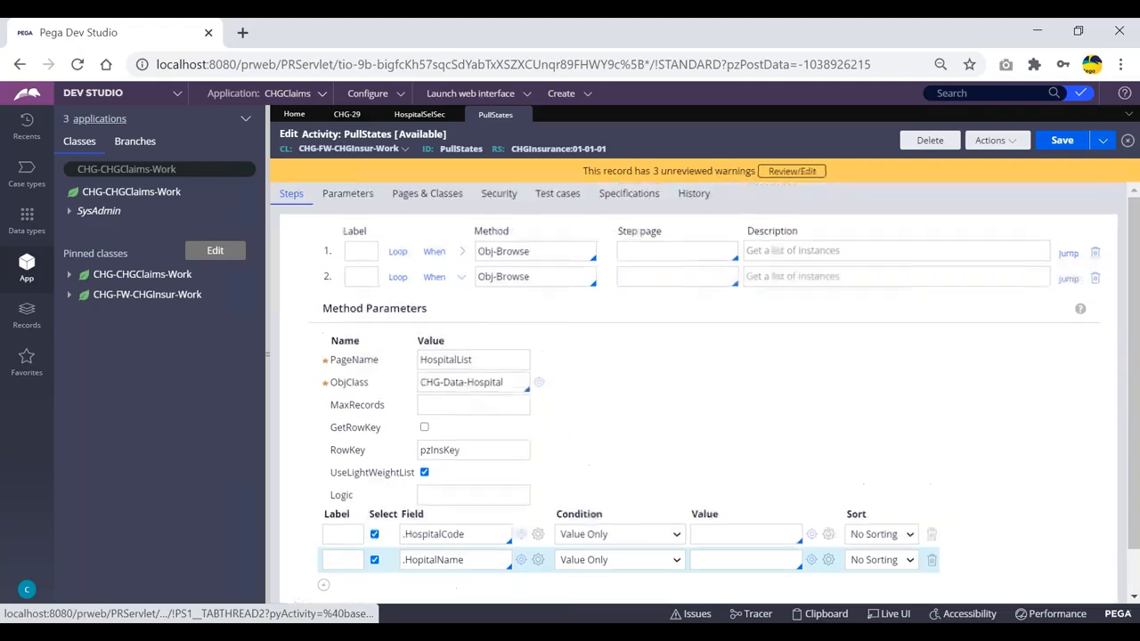
click(1060, 140)
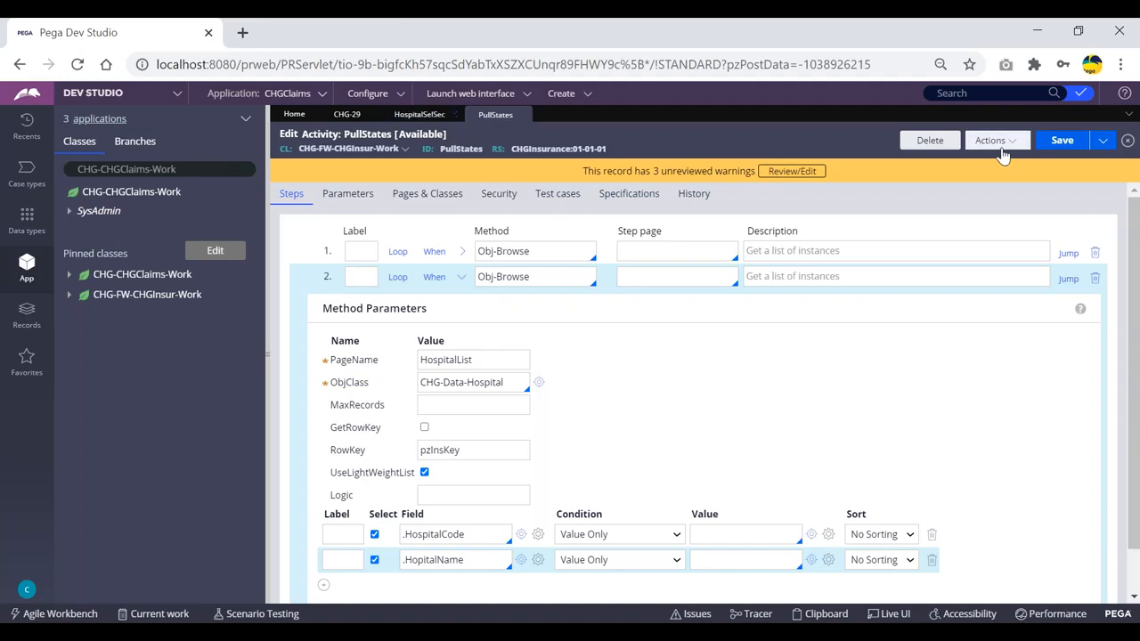
- Run PullStates via Actions > Run, dismiss the success message, and open the Clipboard
click(1000, 142)
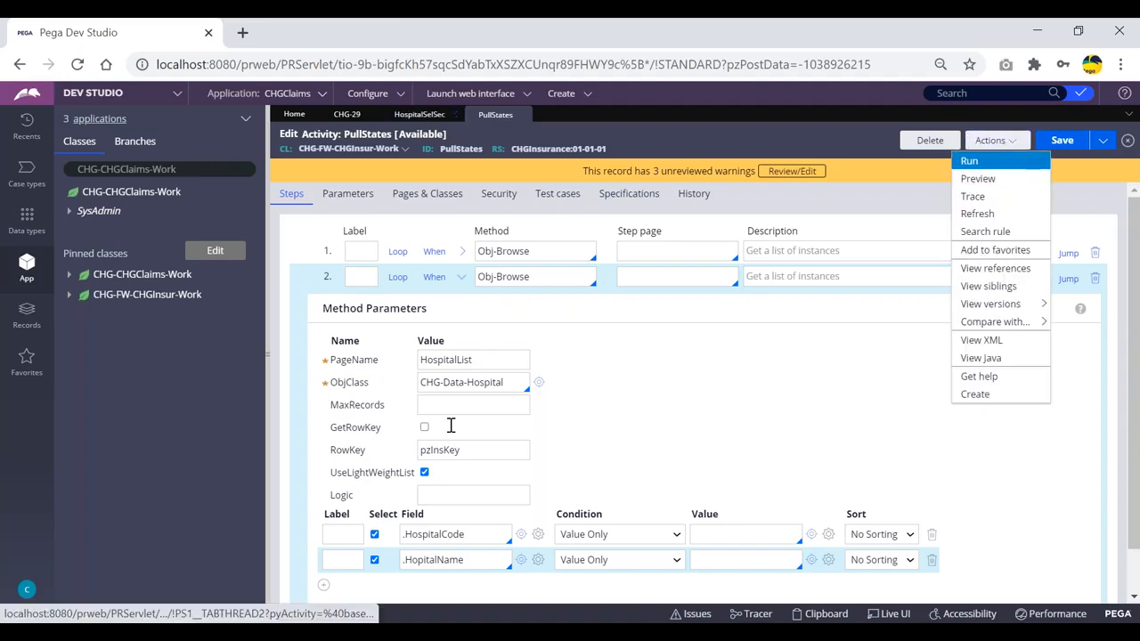
click(972, 163)
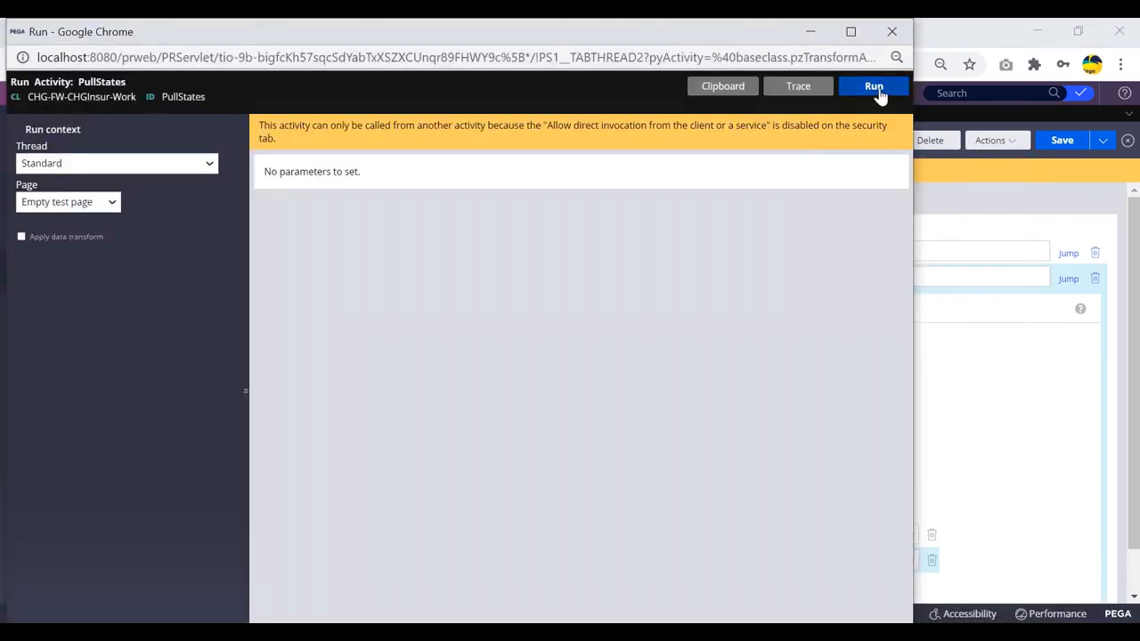
click(875, 89)
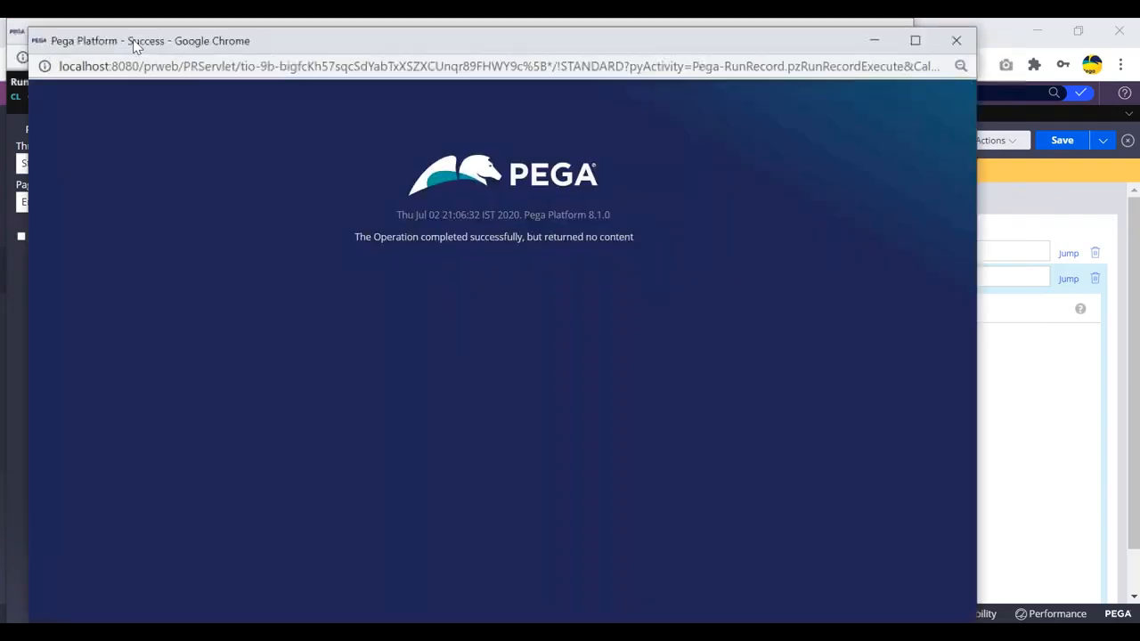
drag(124, 49, 124, 125)
click(960, 117)
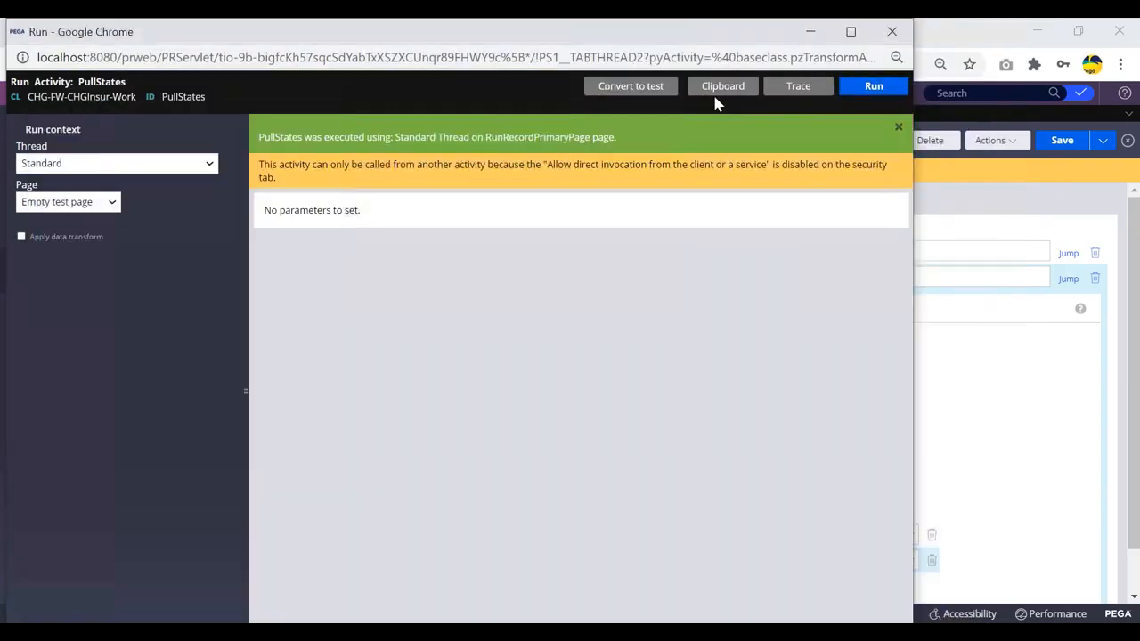
click(722, 89)
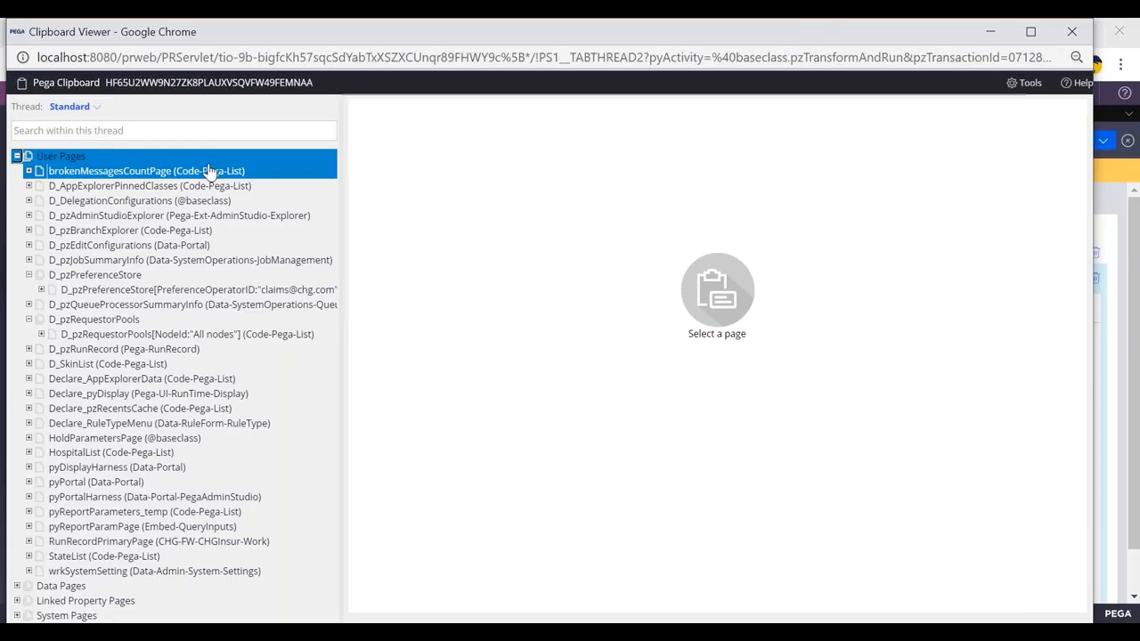
- Expand HospitalList.pxResults on the clipboard and check the first hospital's code and name
click(16, 157)
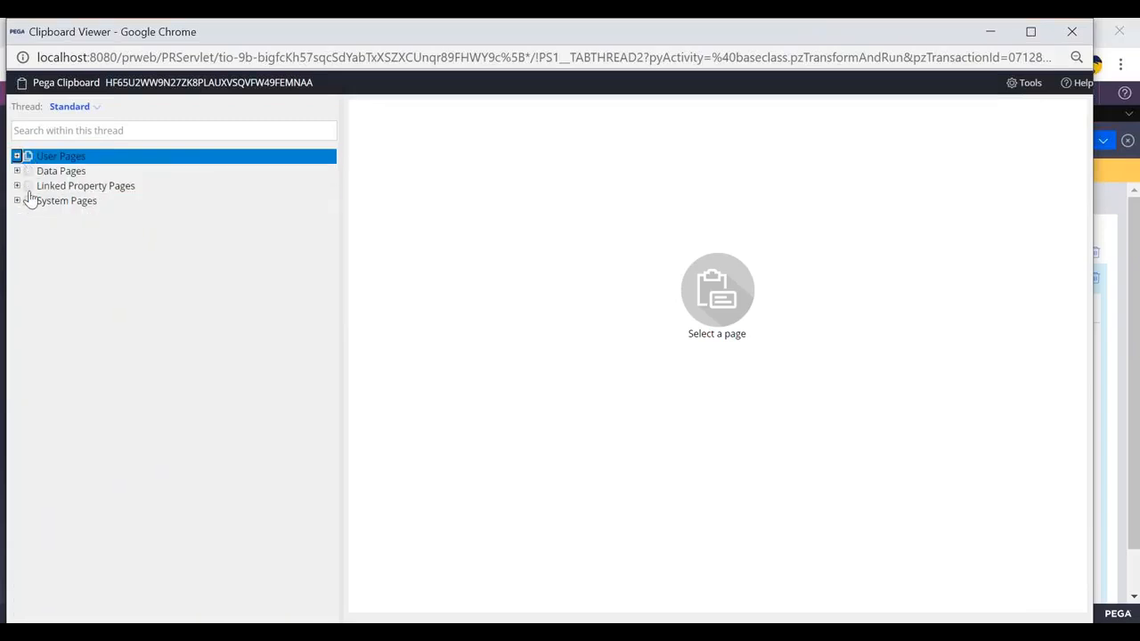
click(16, 157)
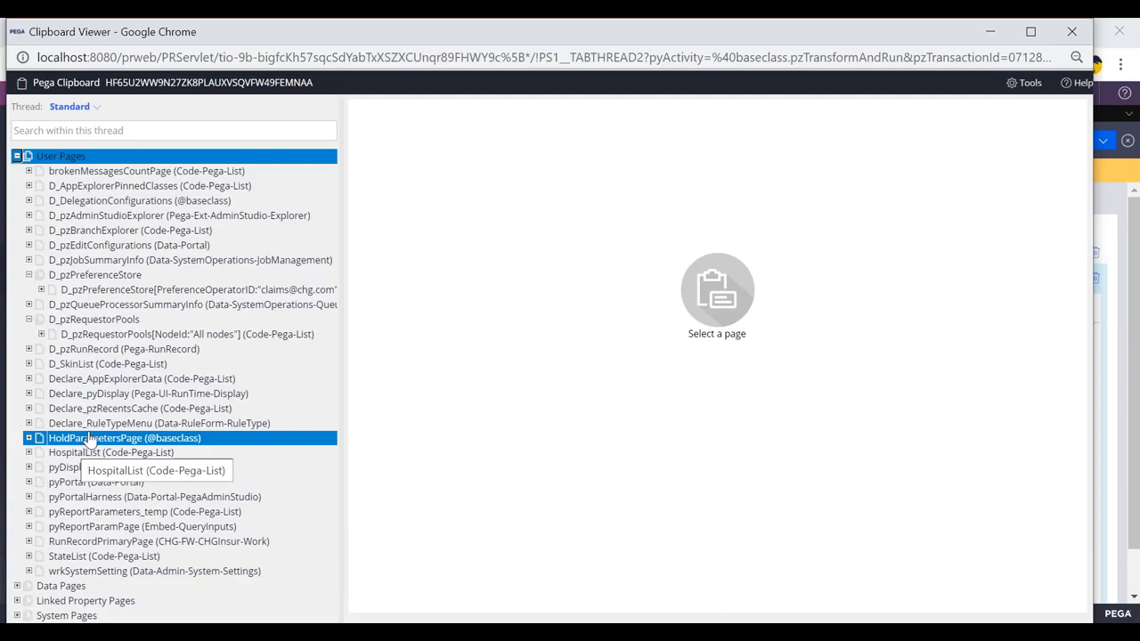
click(67, 455)
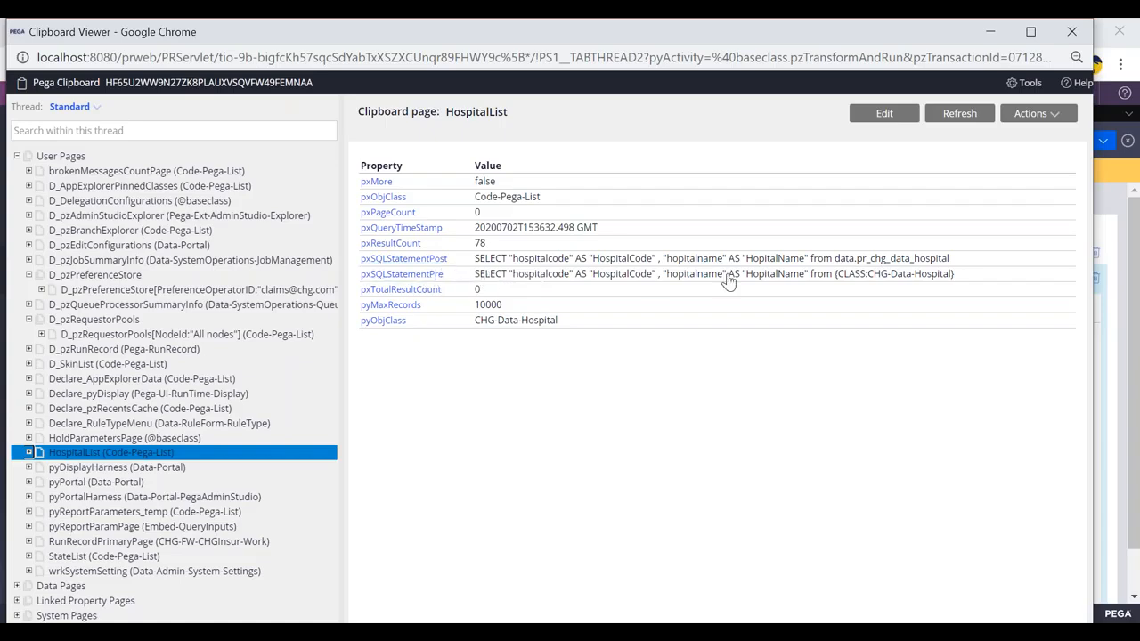
click(32, 453)
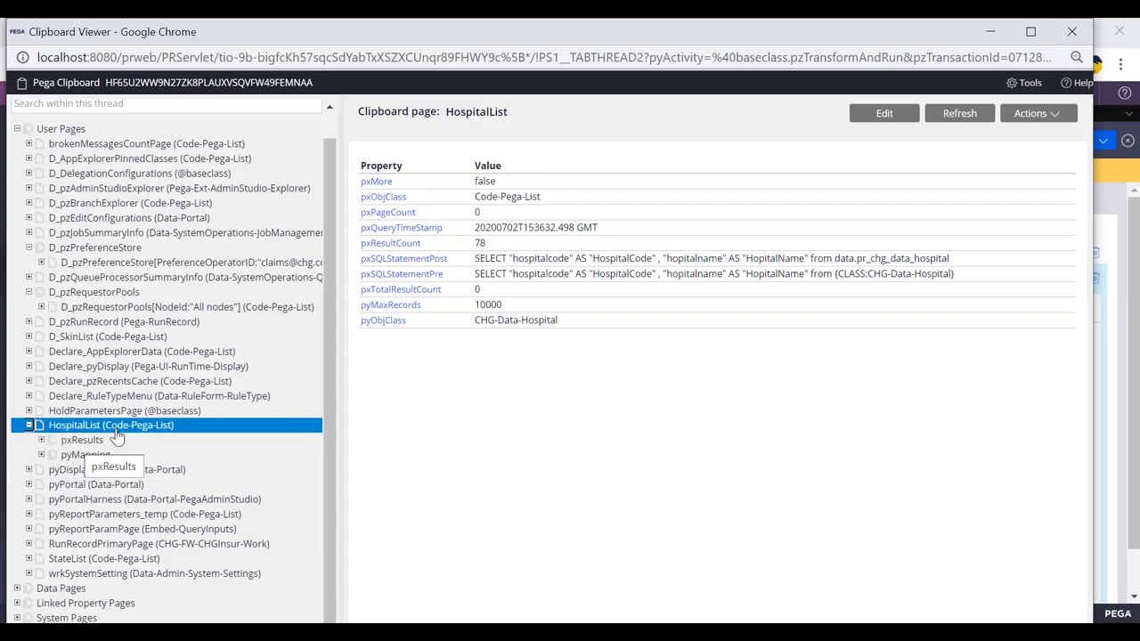
click(42, 440)
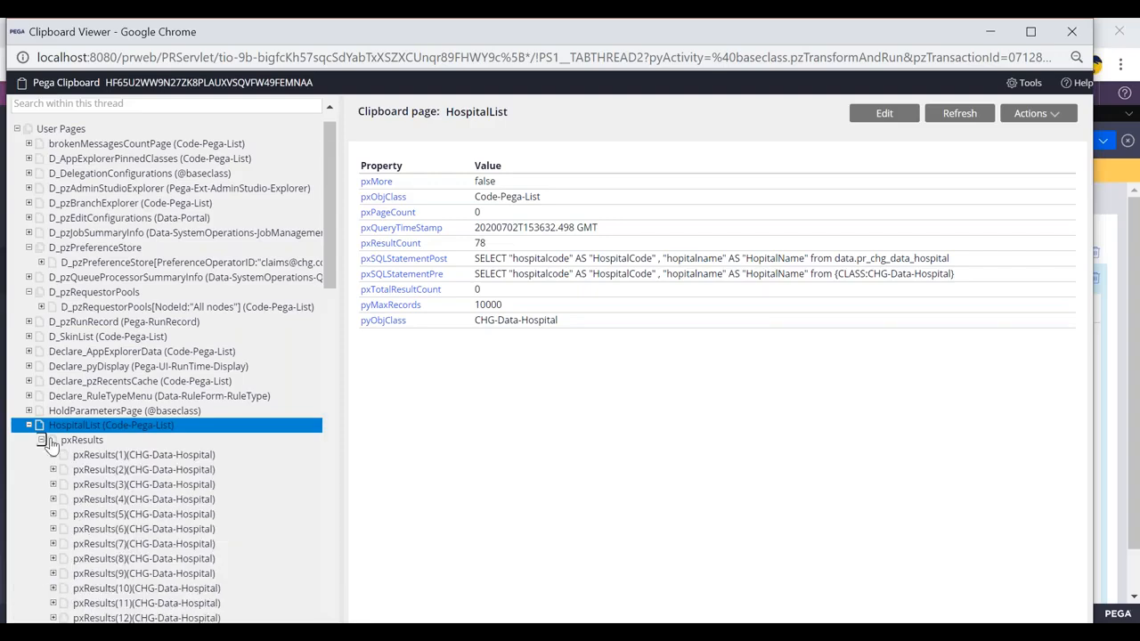
click(87, 455)
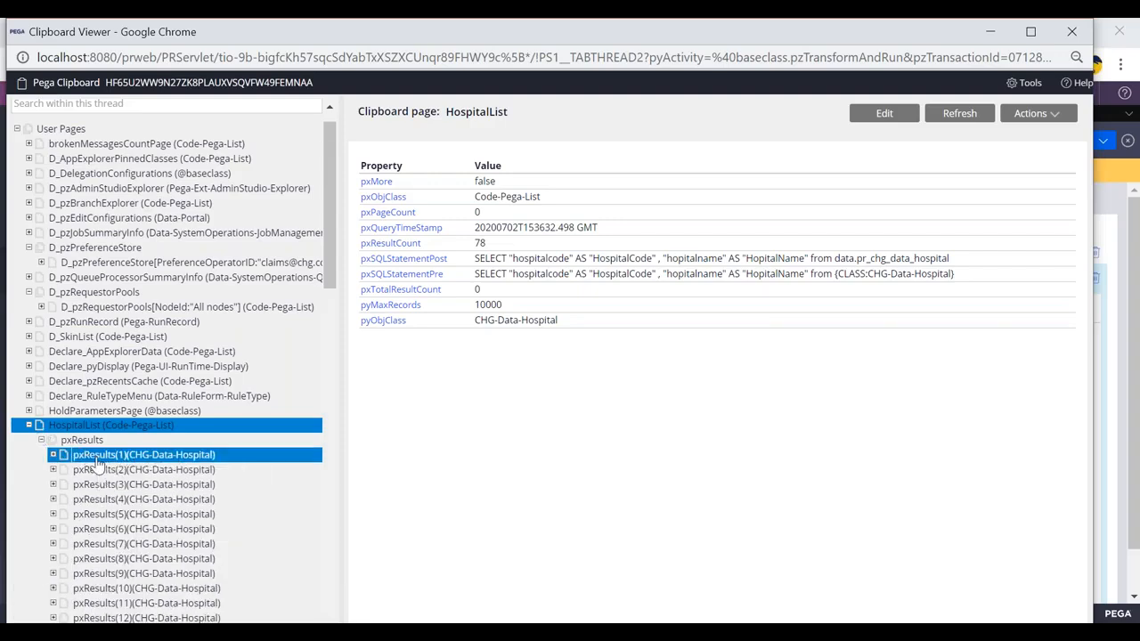
drag(475, 182, 567, 221)
click(567, 286)
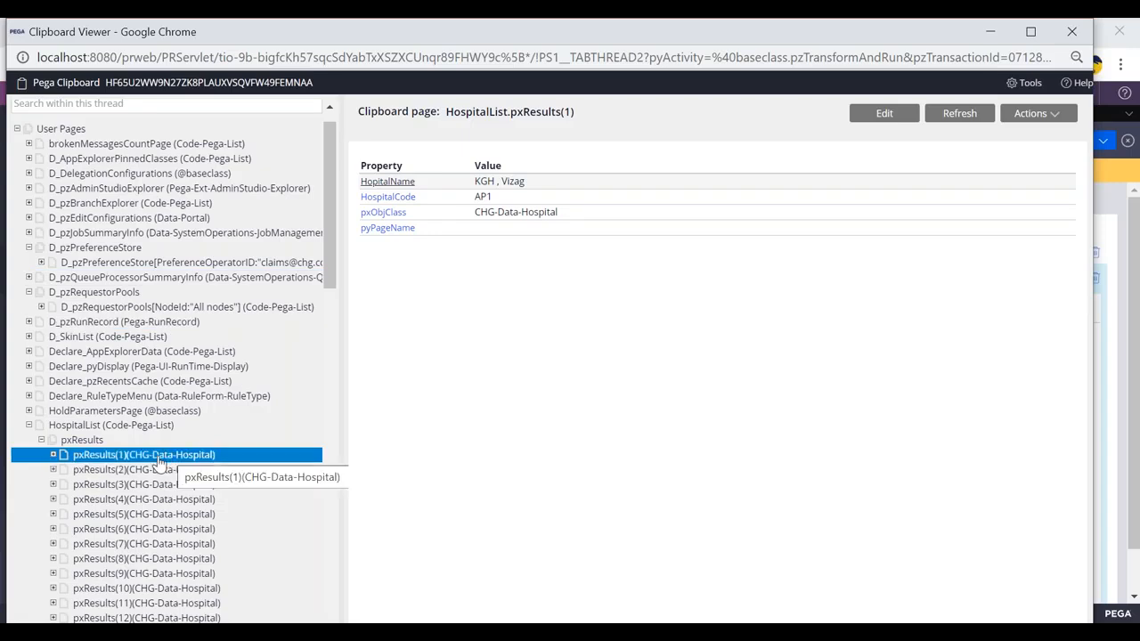
scroll(158, 464, down, 2)
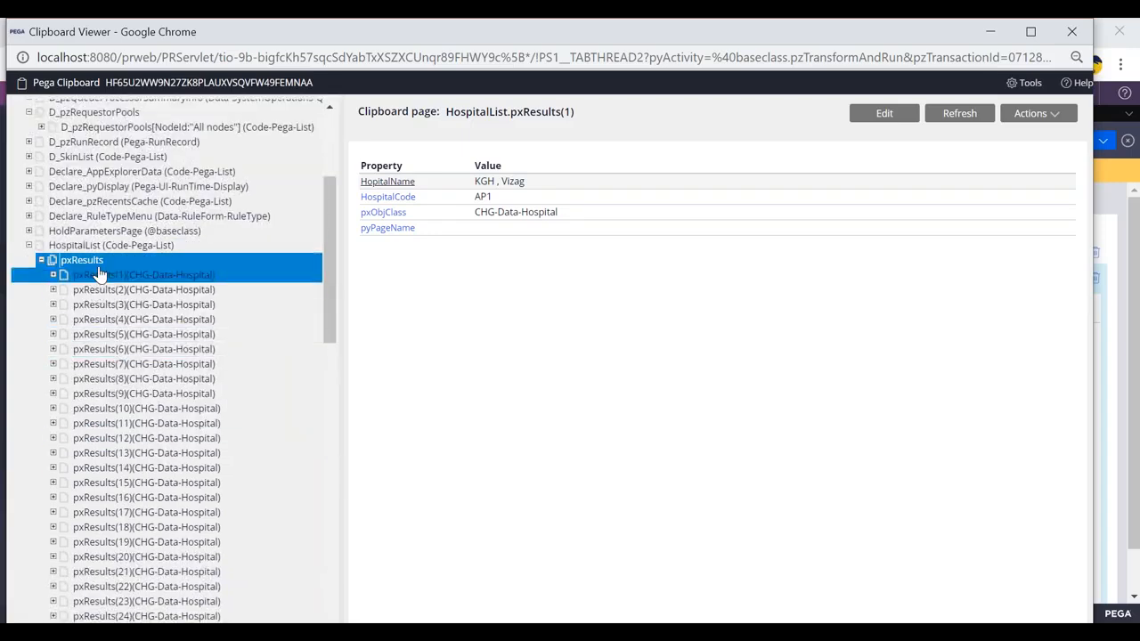
click(28, 245)
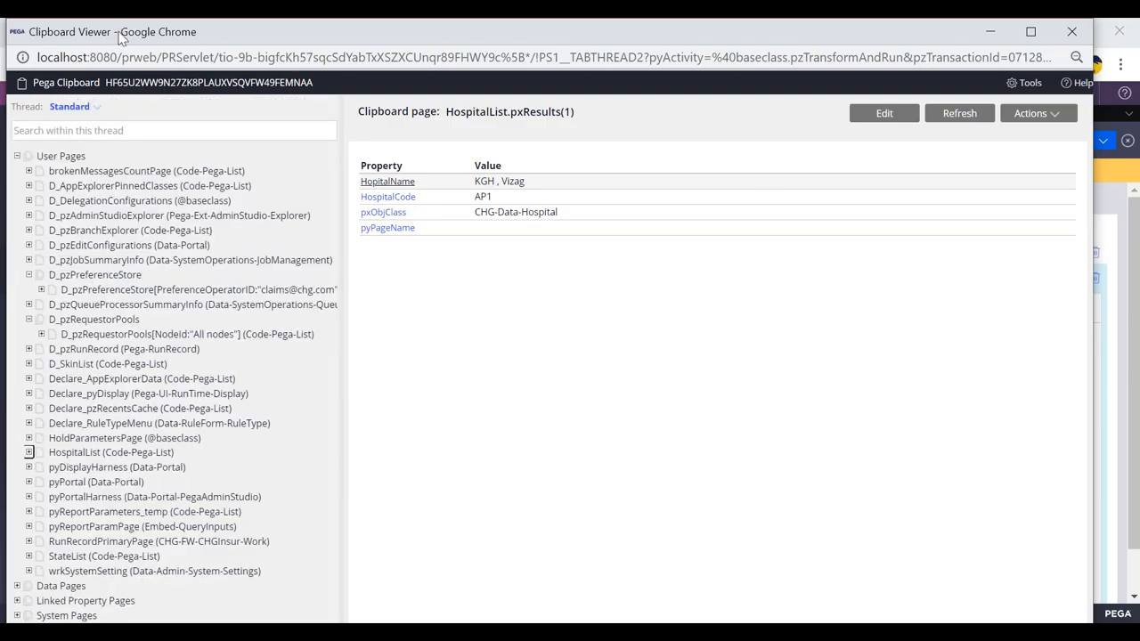
drag(449, 114, 556, 113)
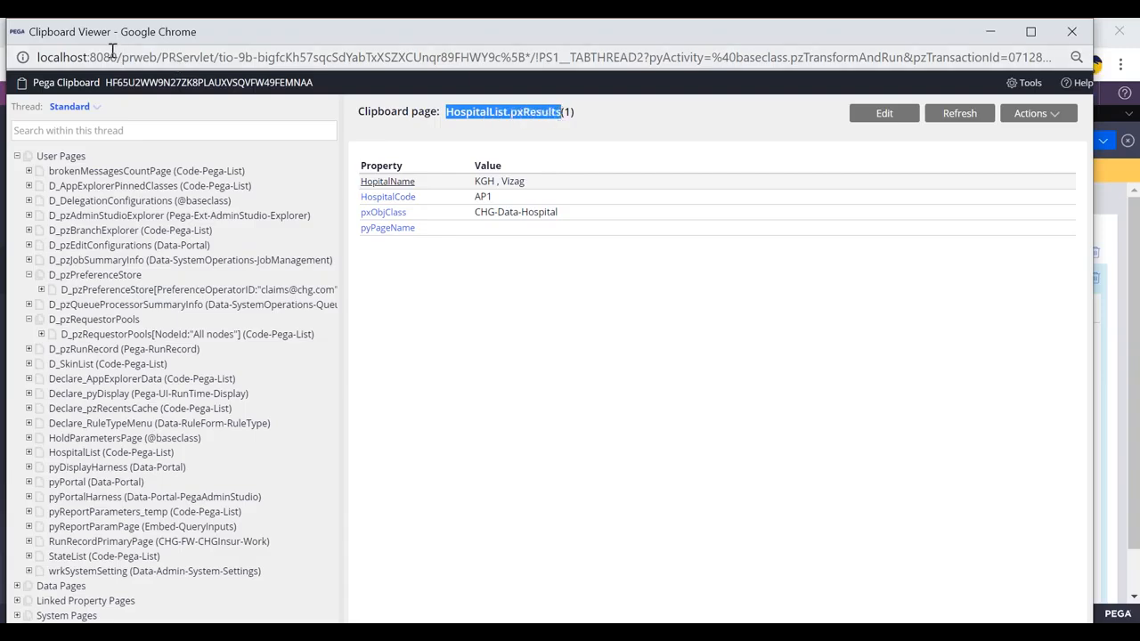
drag(118, 34, 108, 116)
- Close the clipboard and run windows, then cancel StateSel's properties in HospitalSelSec
click(1060, 117)
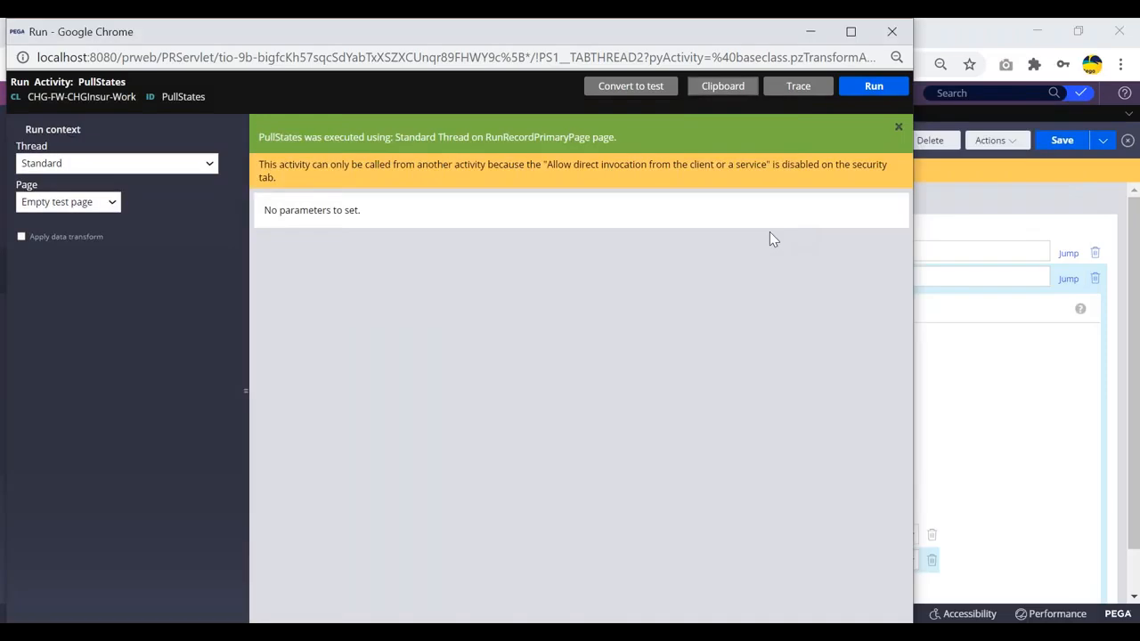
drag(60, 33, 48, 110)
click(879, 108)
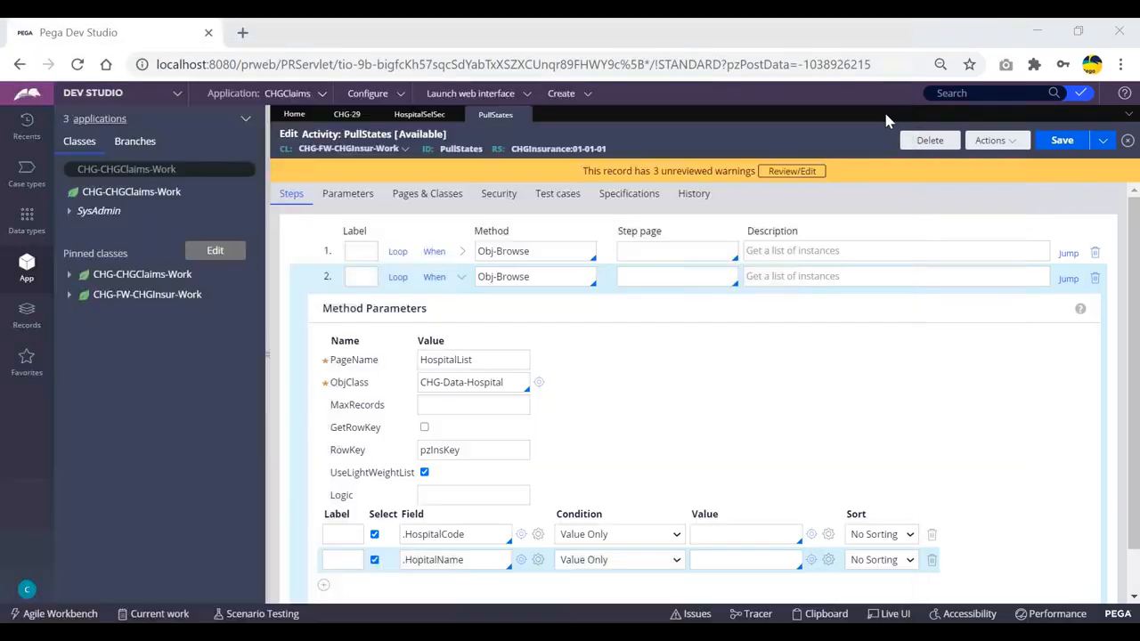
click(403, 114)
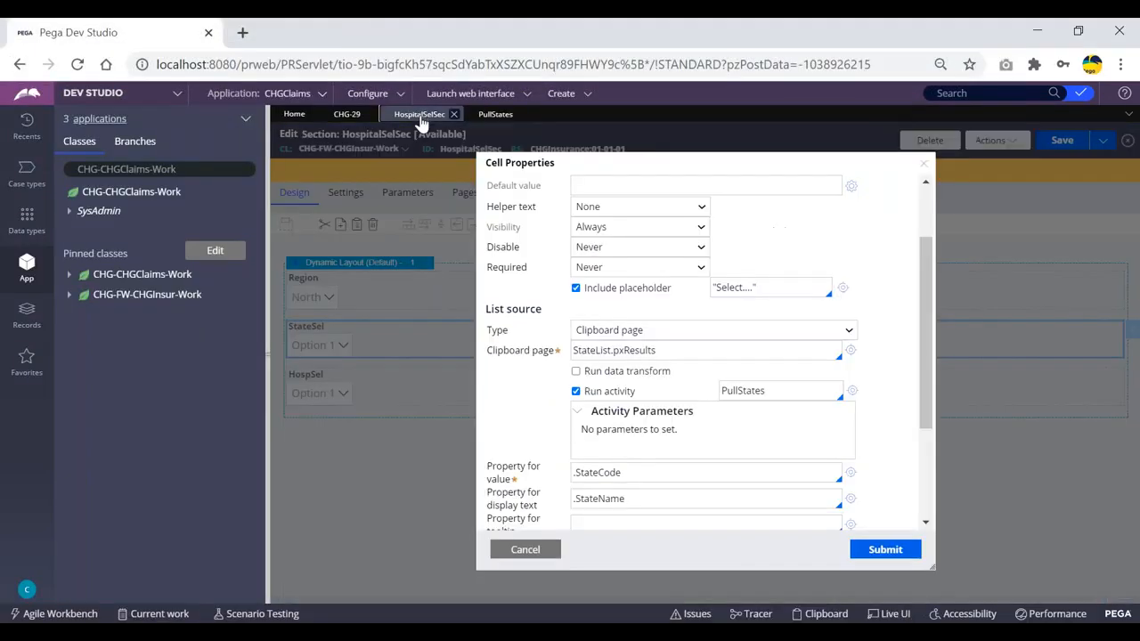
scroll(583, 375, down, 2)
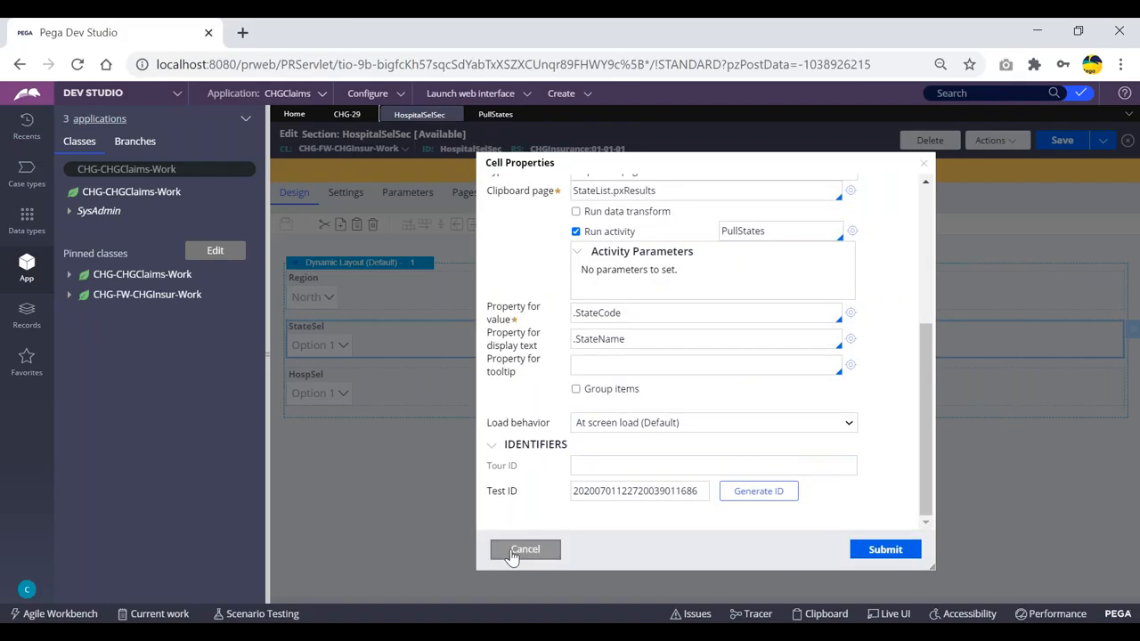
click(520, 550)
- Try Clipboard page as HospSel's list source type, then cancel the change
double_click(387, 397)
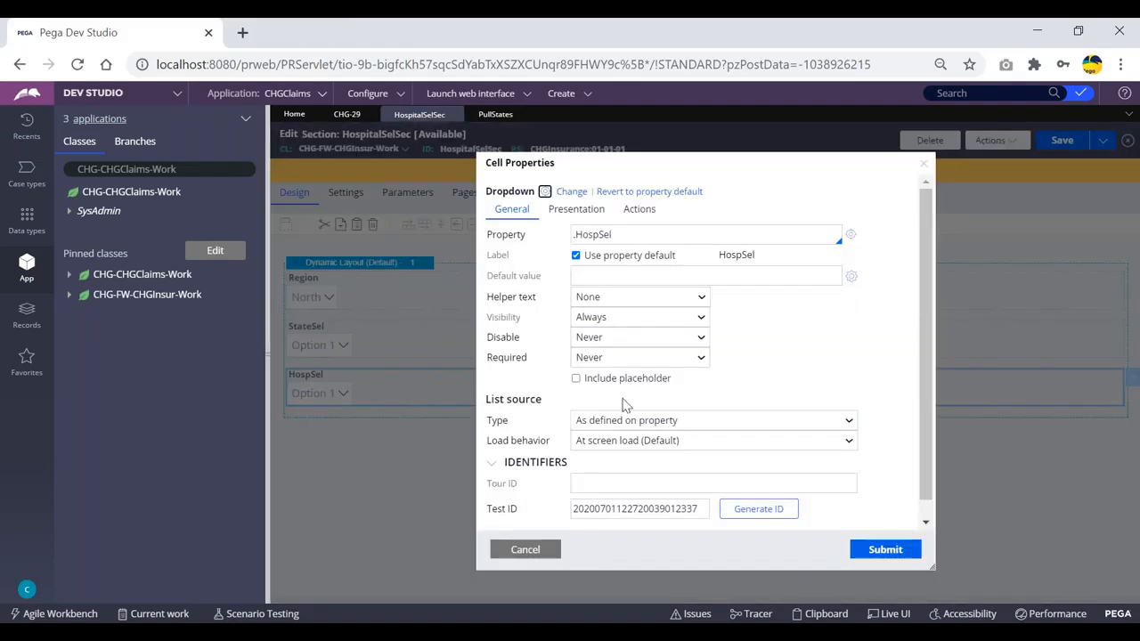
click(655, 420)
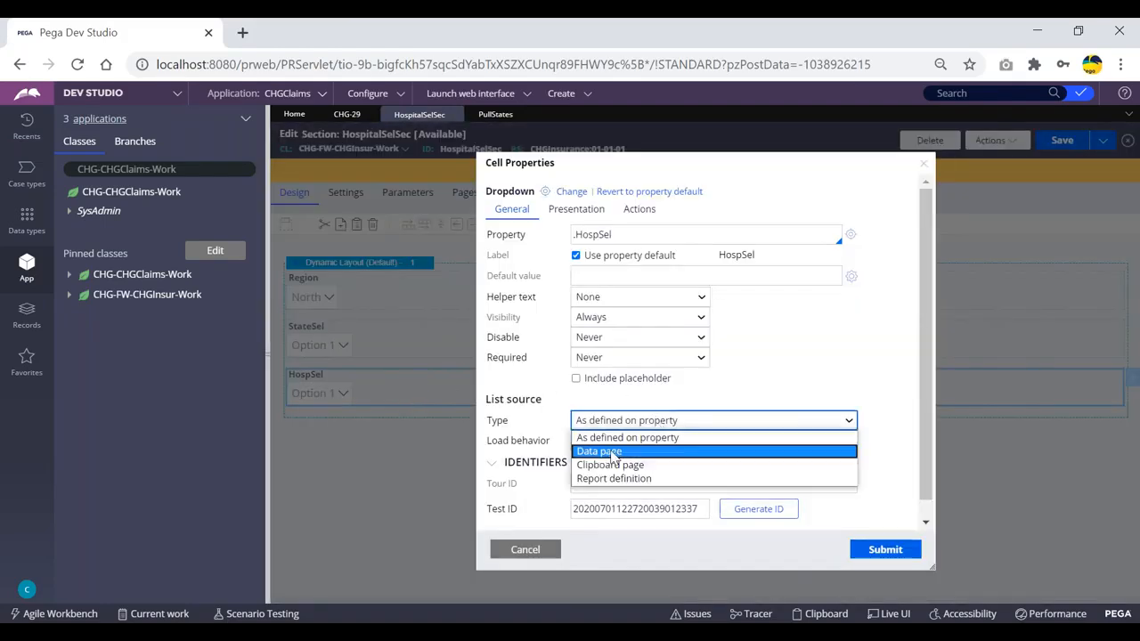
click(615, 466)
scroll(682, 357, down, 3)
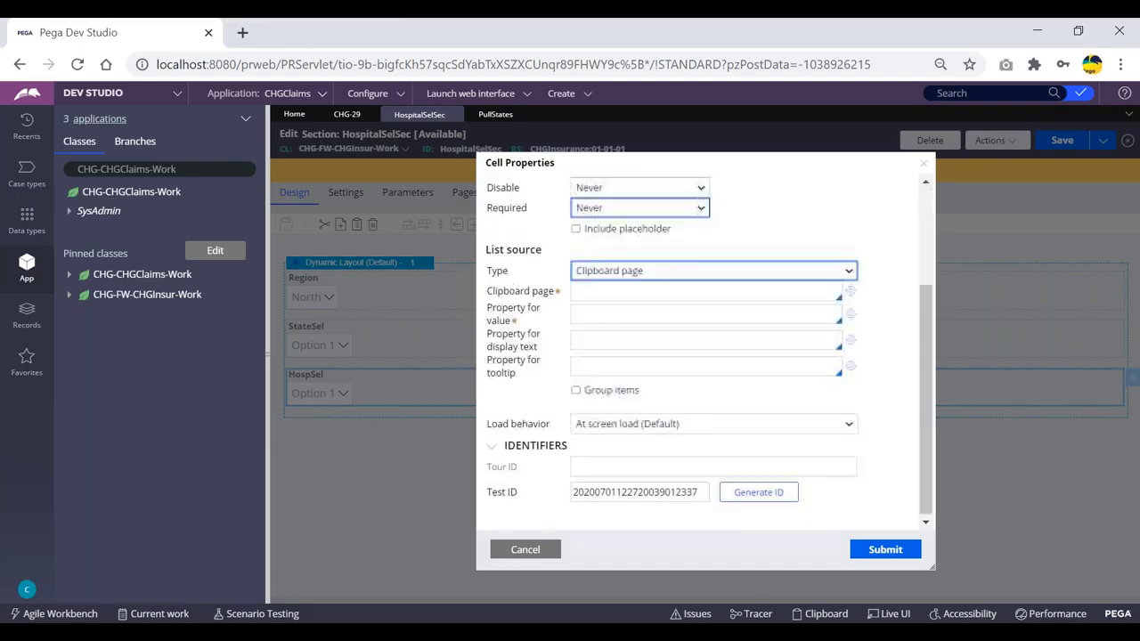
click(525, 550)
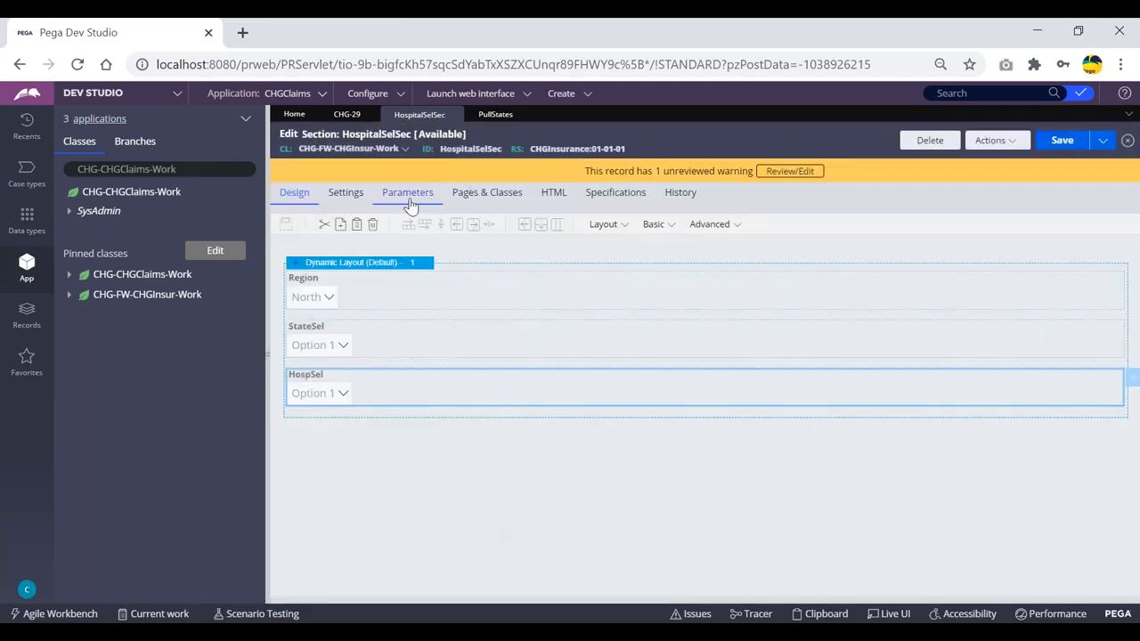
- Add a Pages & Classes row mapping HospitalList.pxResults to CHG-Data-Hospital
click(476, 196)
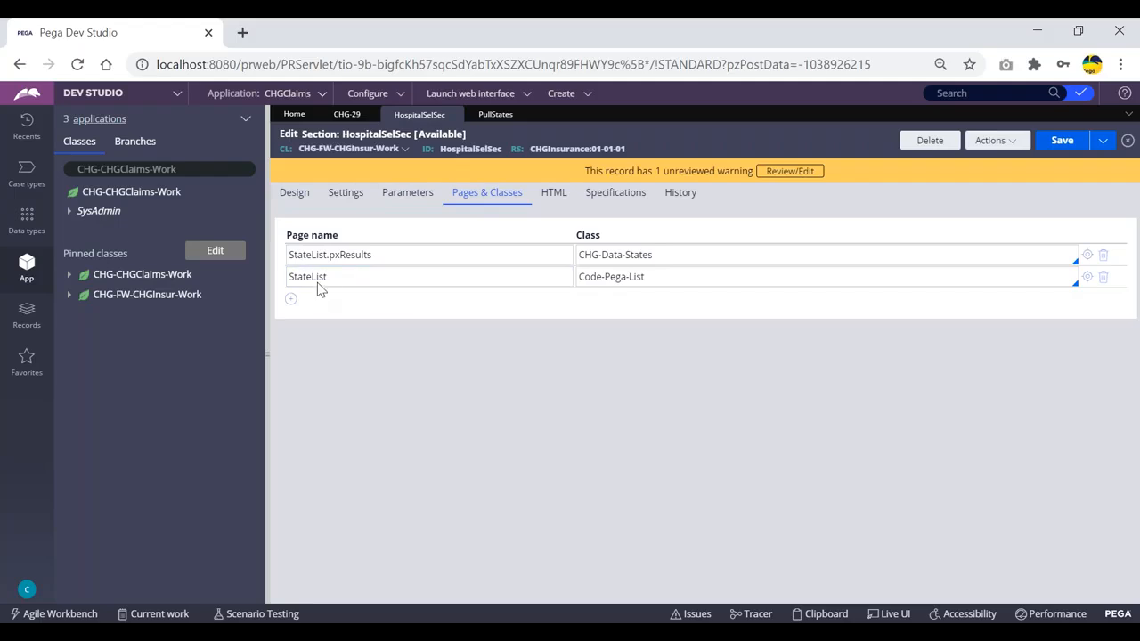
click(290, 299)
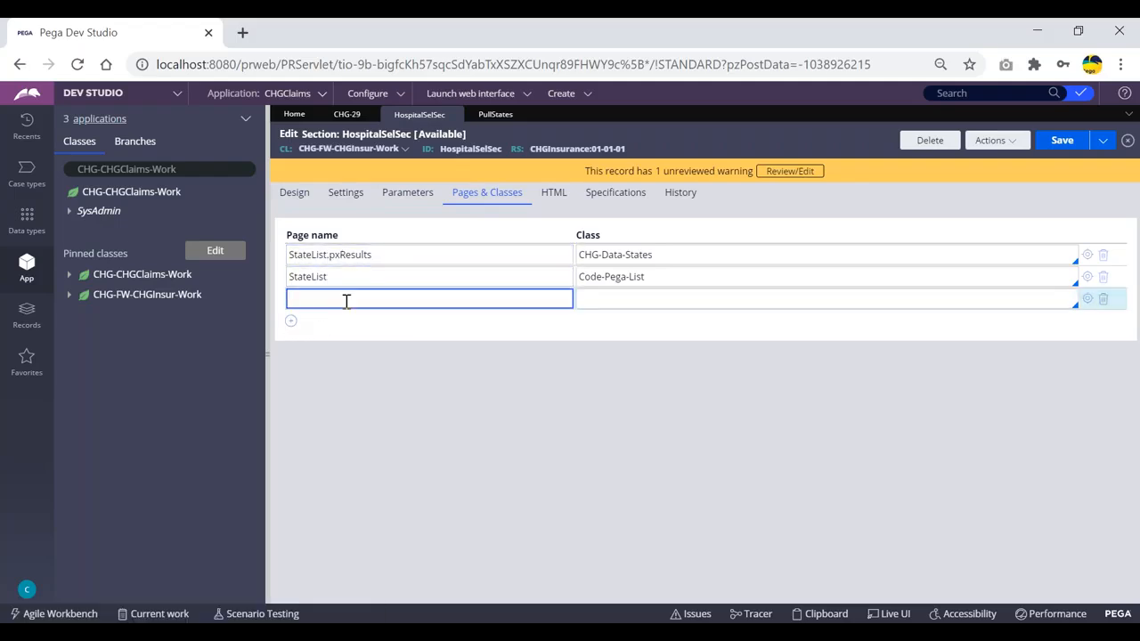
text(HospitalList.pxResults)
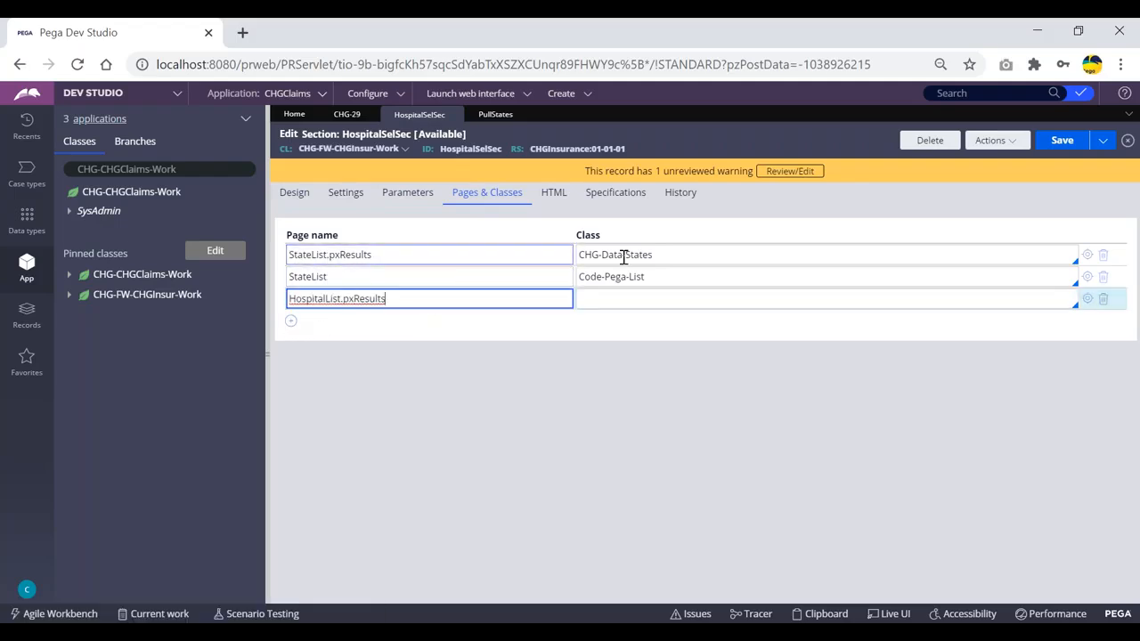
drag(672, 257, 592, 256)
click(622, 300)
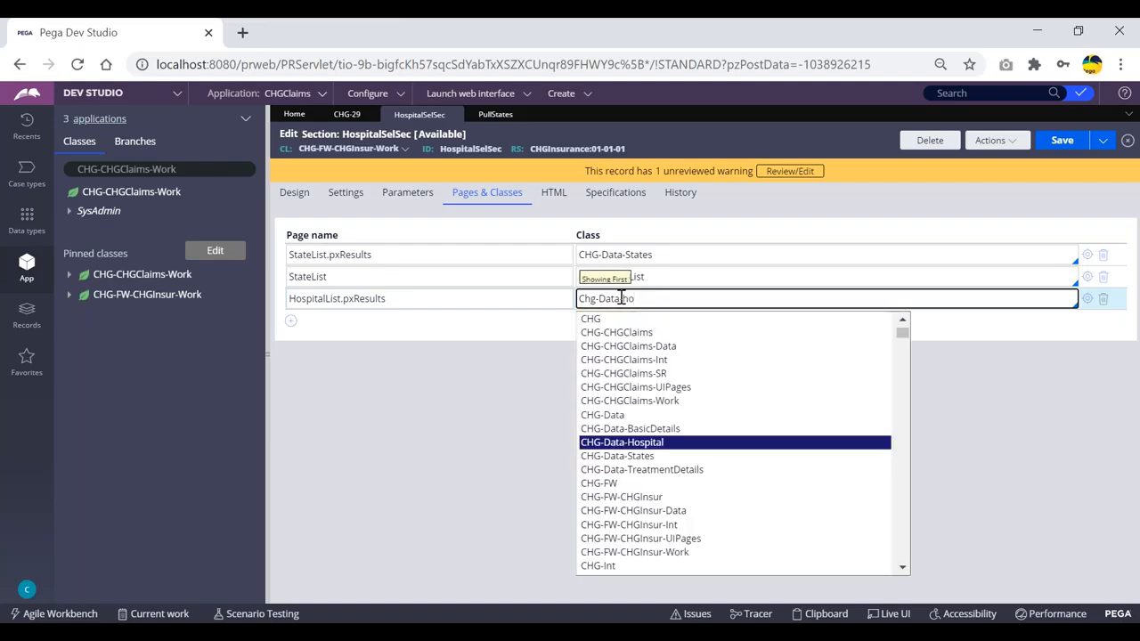
key(Return)
drag(390, 300, 297, 300)
click(699, 301)
- Add a second row mapping the HospitalList page to Code-Pega-List
click(292, 321)
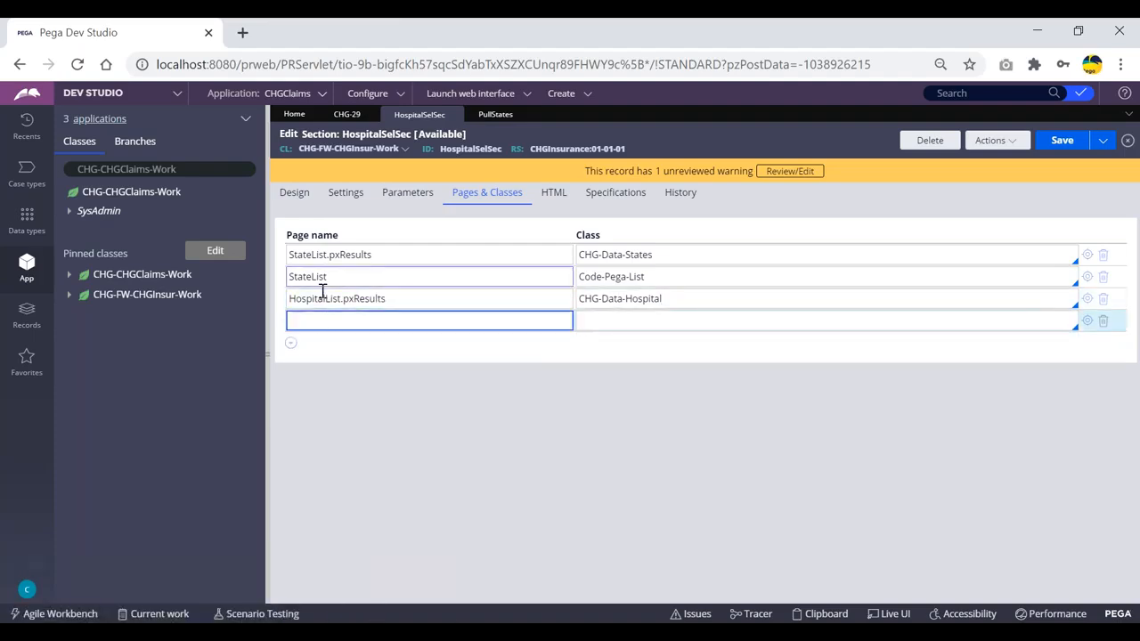
drag(291, 299, 342, 299)
key(ctrl+c)
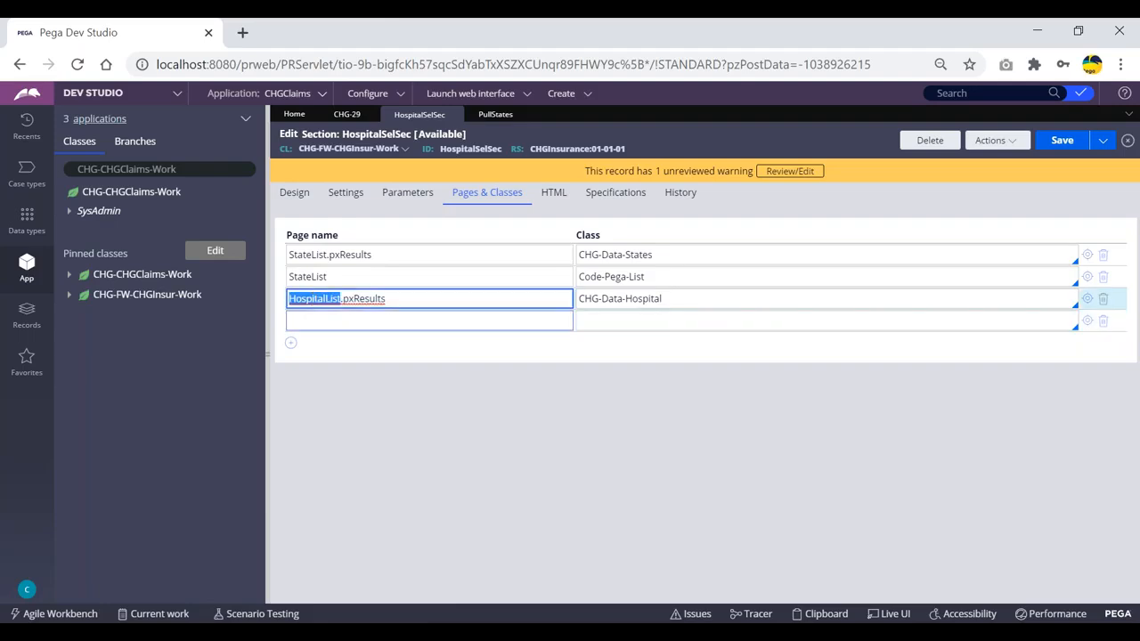
click(374, 323)
key(ctrl+v)
click(639, 322)
drag(661, 276, 575, 279)
click(638, 321)
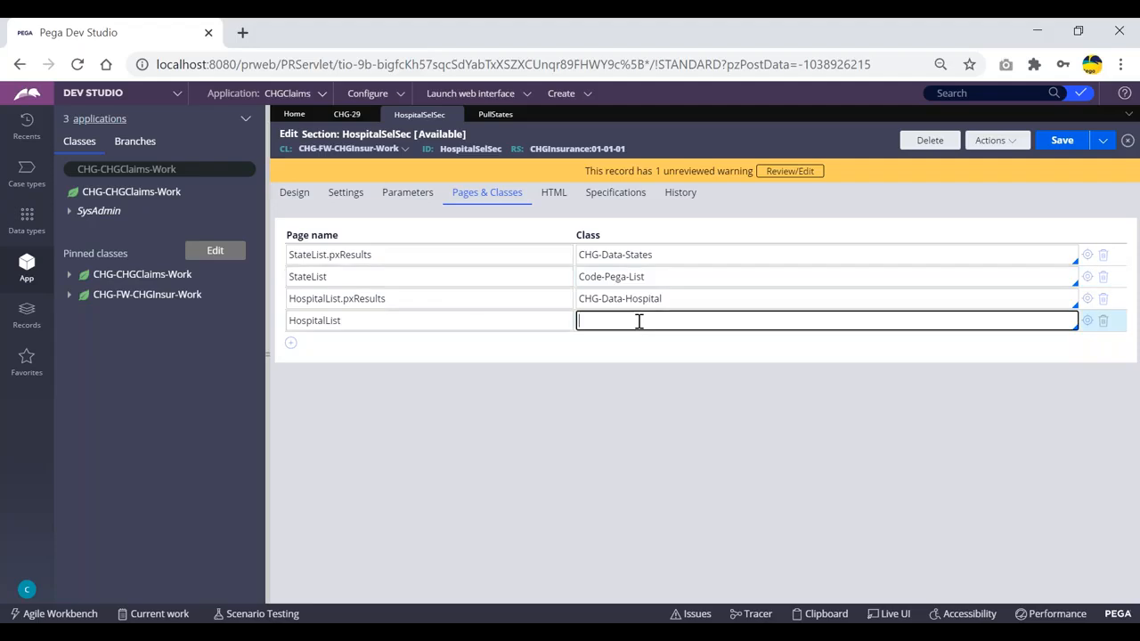
key(ctrl+v)
drag(653, 278, 601, 277)
drag(634, 322, 564, 322)
click(636, 322)
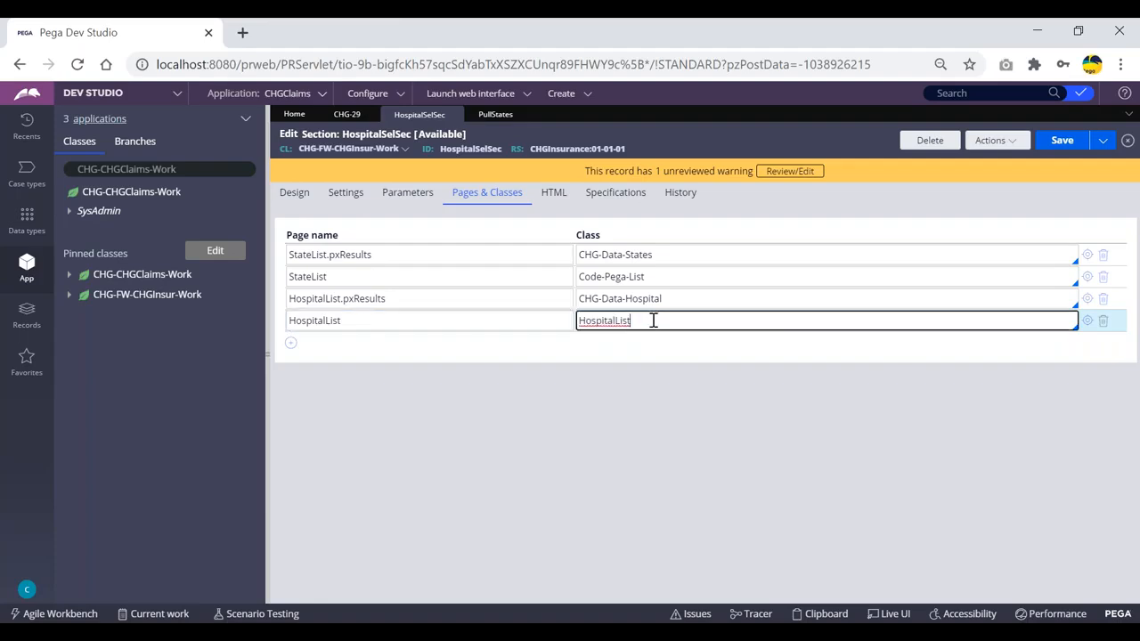
text(code)
key(ctrl+a)
text(Code-pega)
key(Return)
click(295, 193)
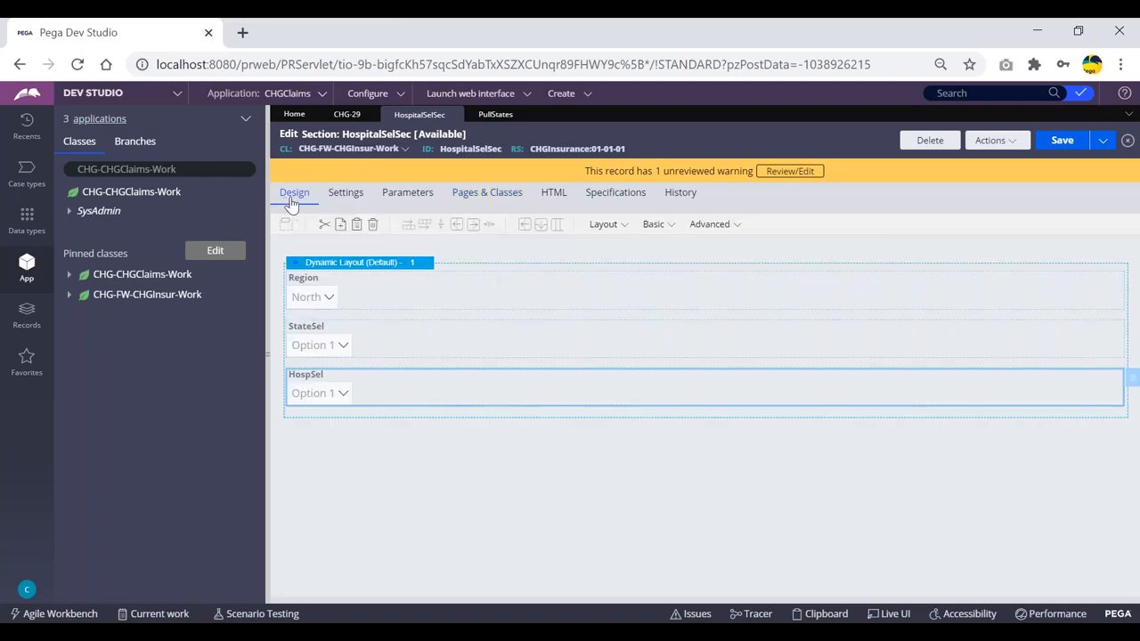
double_click(396, 397)
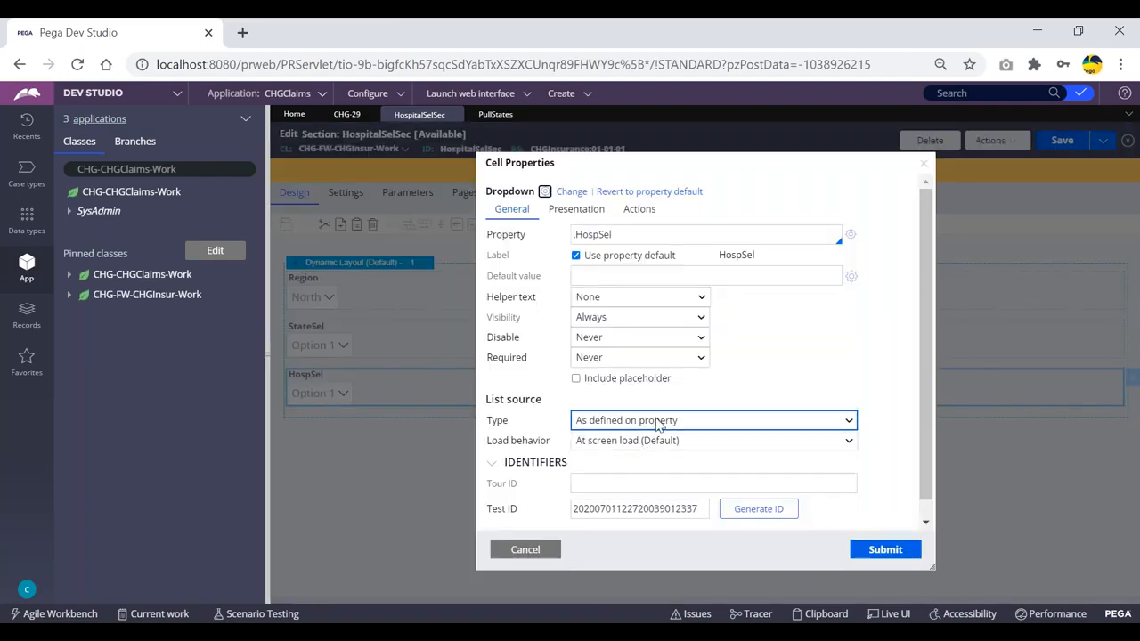
click(659, 421)
click(611, 465)
click(629, 439)
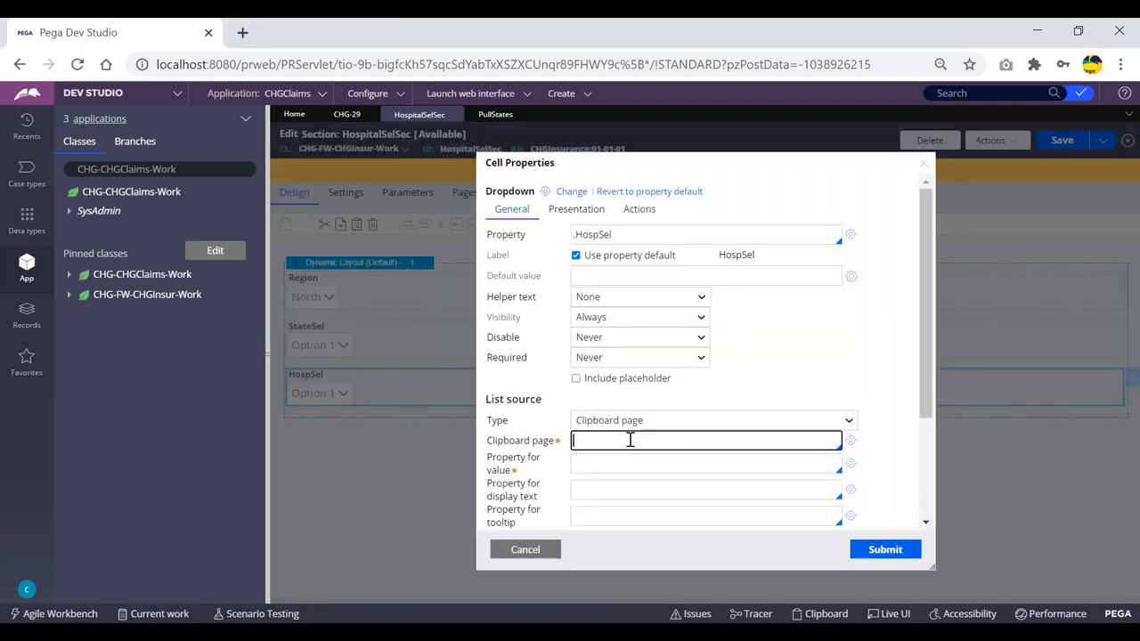
key(Down)
key(Down)
key(Down)
key(Down)
key(Down)
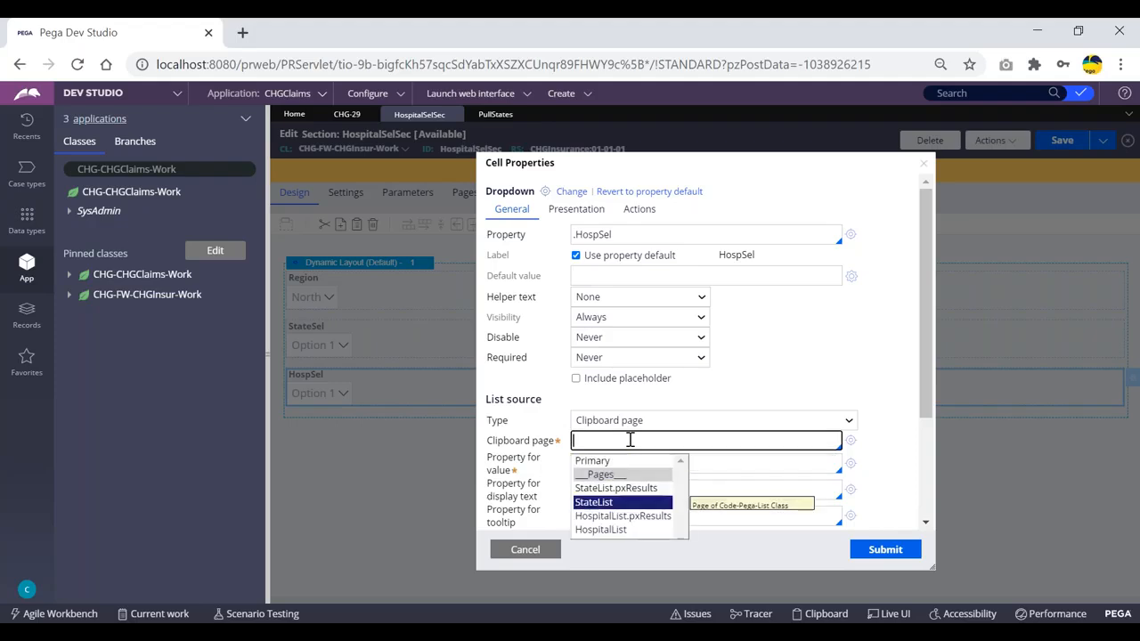
key(Return)
scroll(641, 436, down, 2)
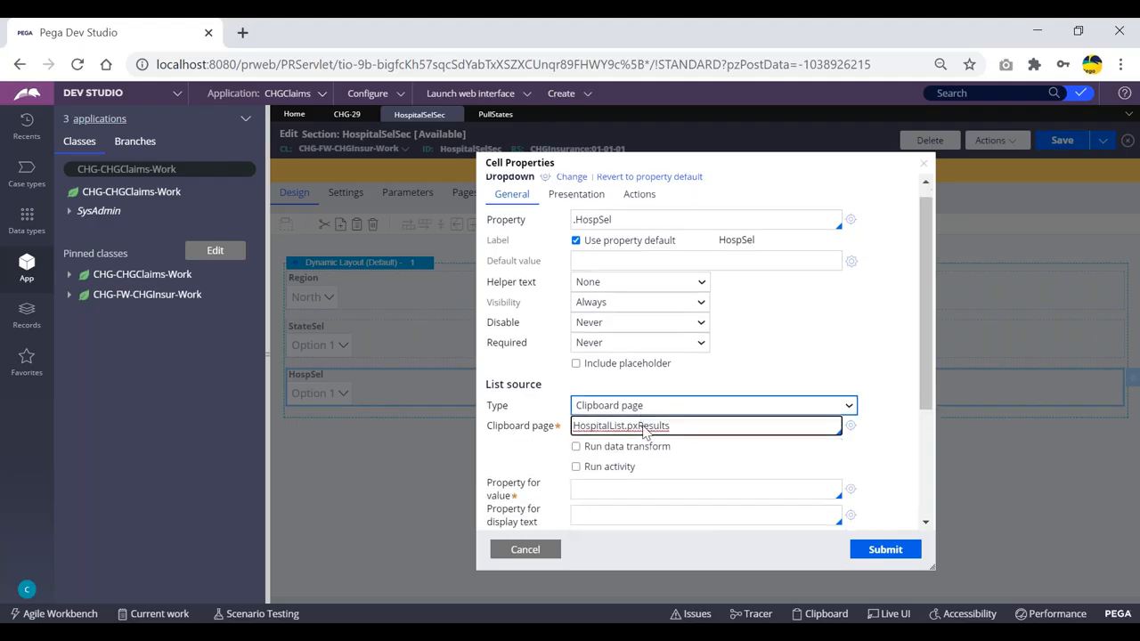
drag(659, 349, 564, 355)
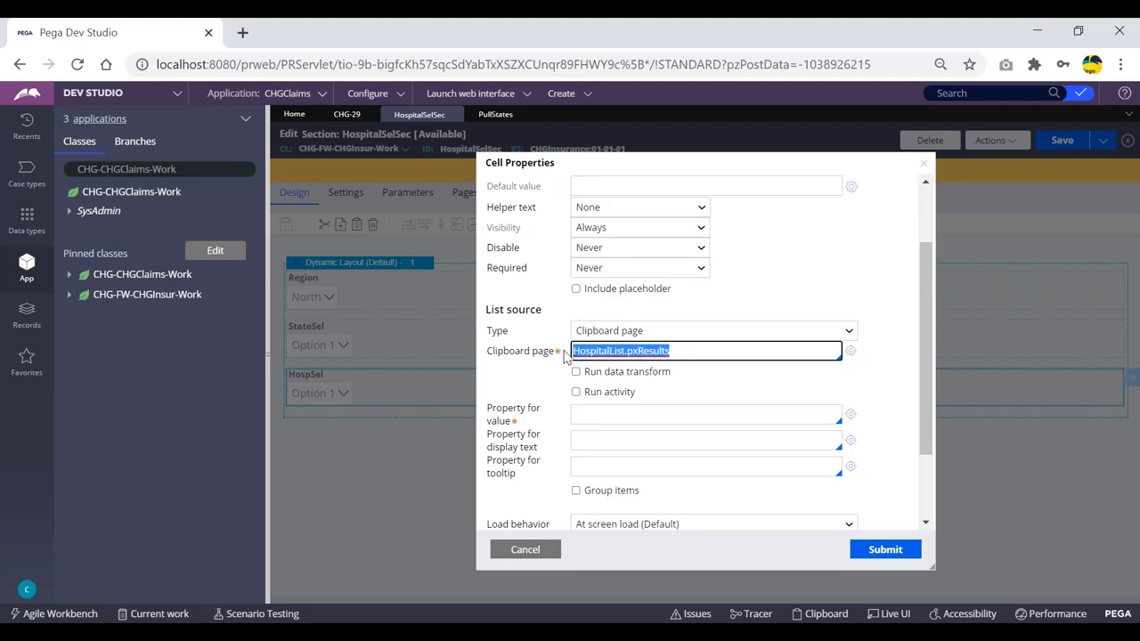
click(577, 393)
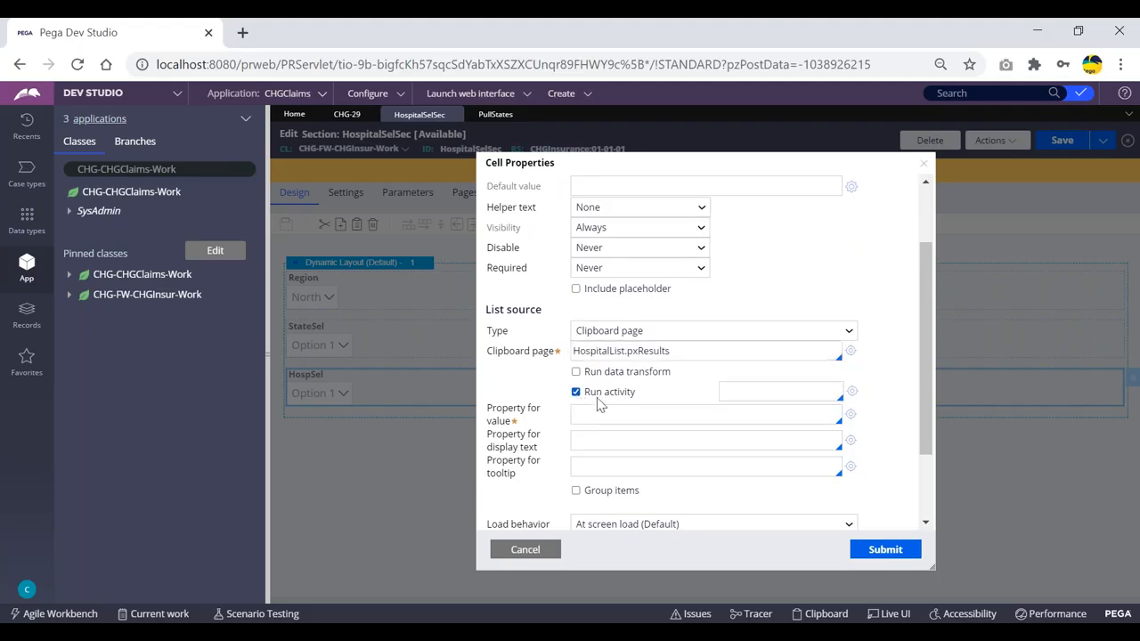
click(738, 392)
key(Down)
key(Return)
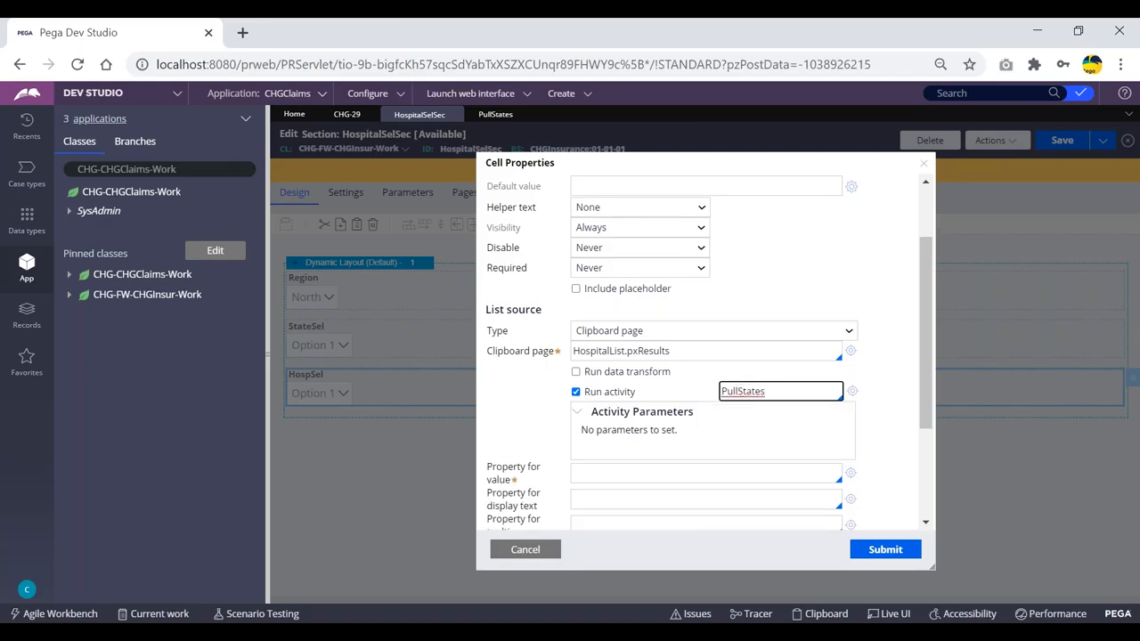
click(663, 479)
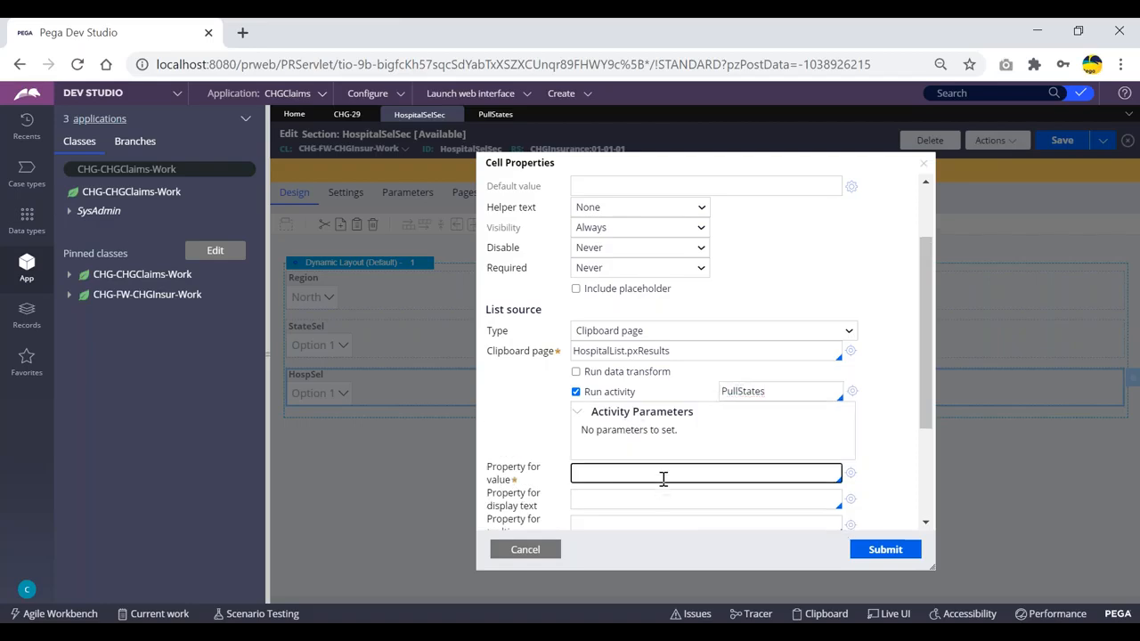
text(.)
key(Down)
key(Down)
key(Return)
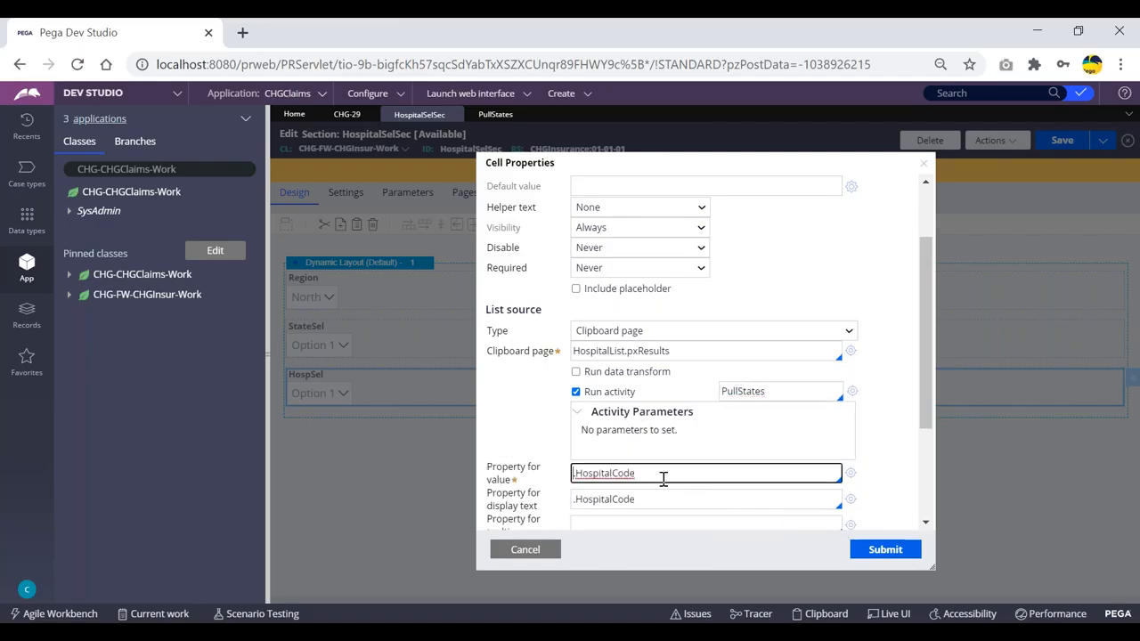
click(650, 502)
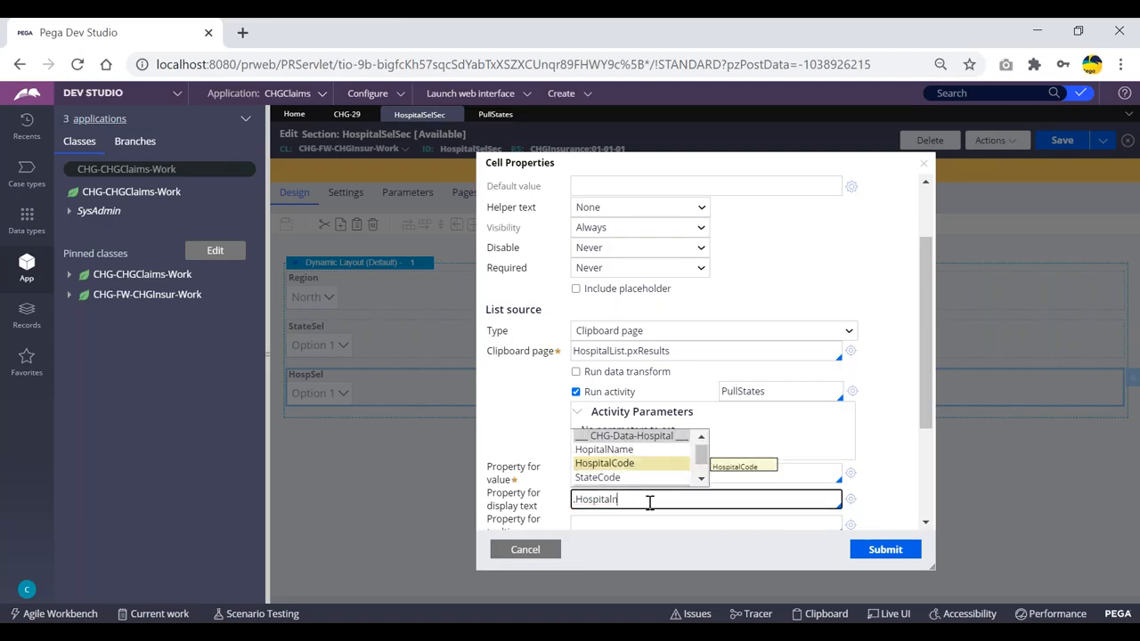
key(Up)
key(Return)
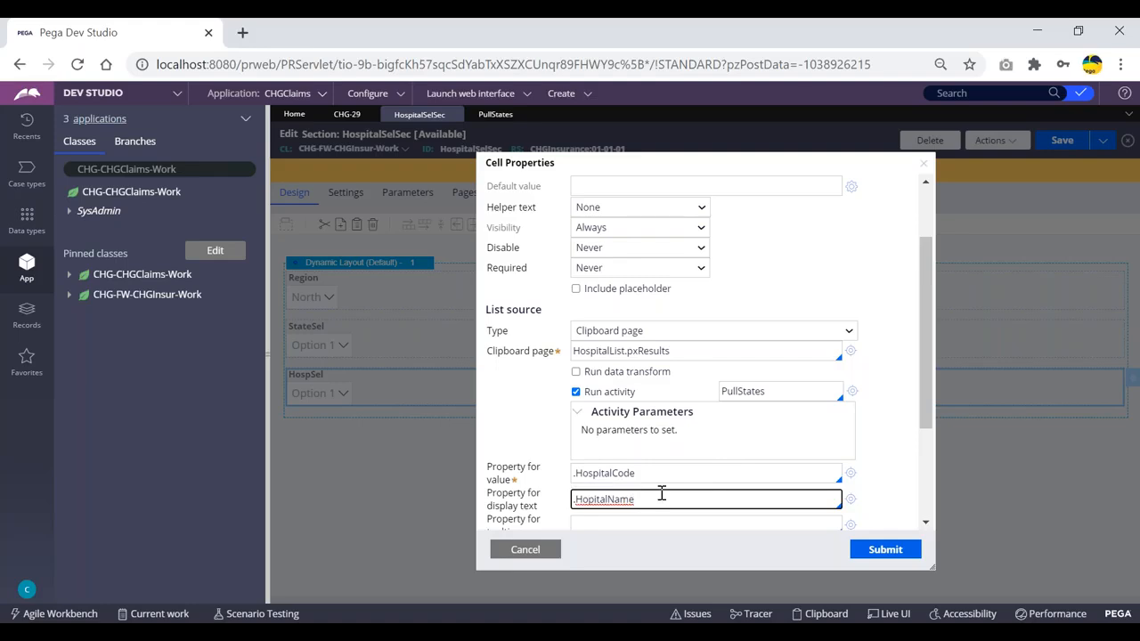
scroll(662, 493, down, 1)
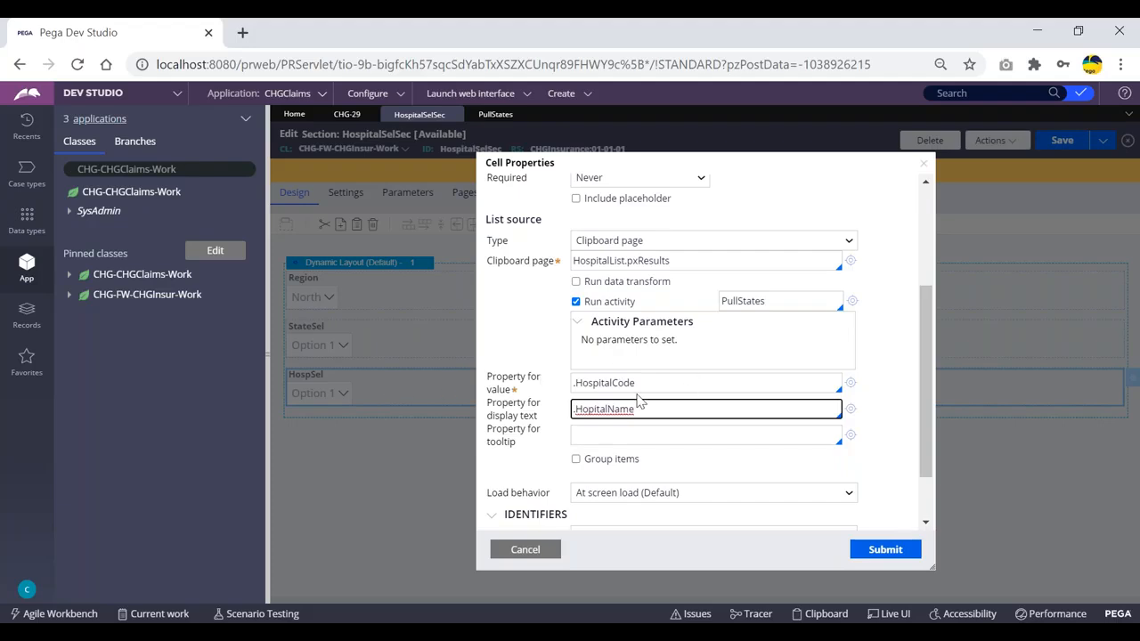
click(766, 300)
drag(765, 301, 714, 301)
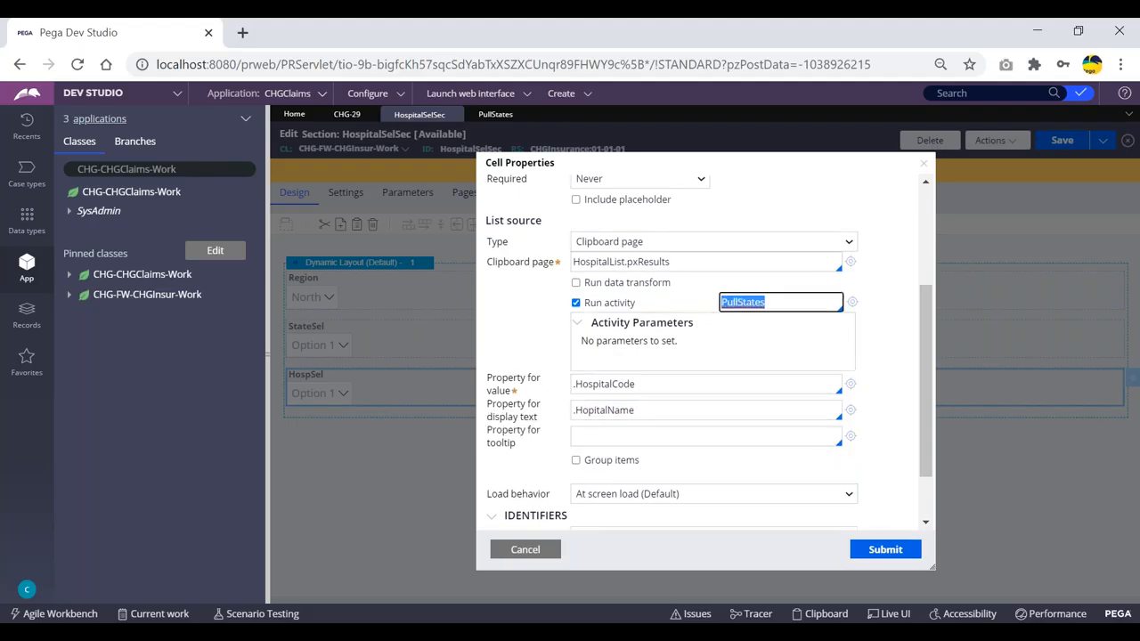
scroll(713, 321, up, 1)
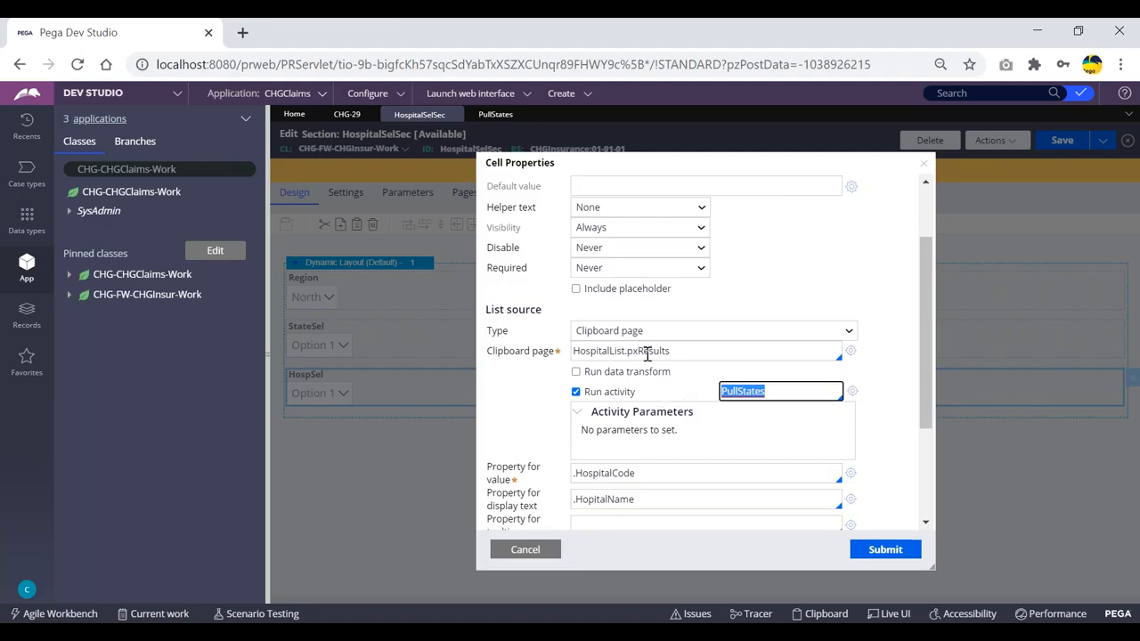
drag(545, 311, 508, 310)
click(579, 317)
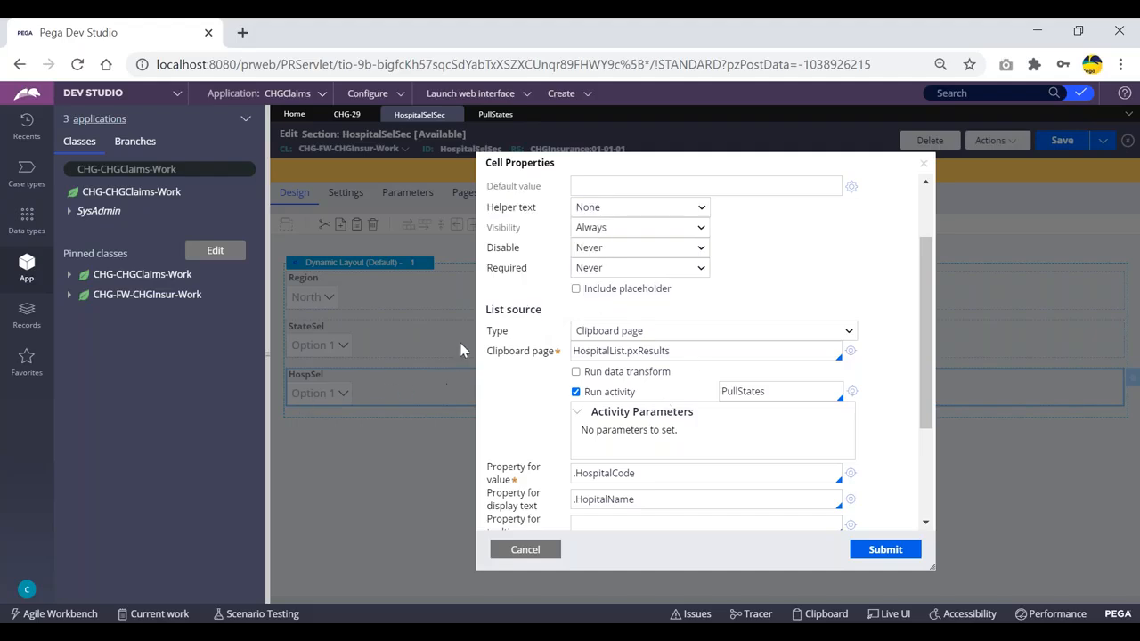
drag(542, 311, 492, 311)
click(515, 328)
double_click(776, 394)
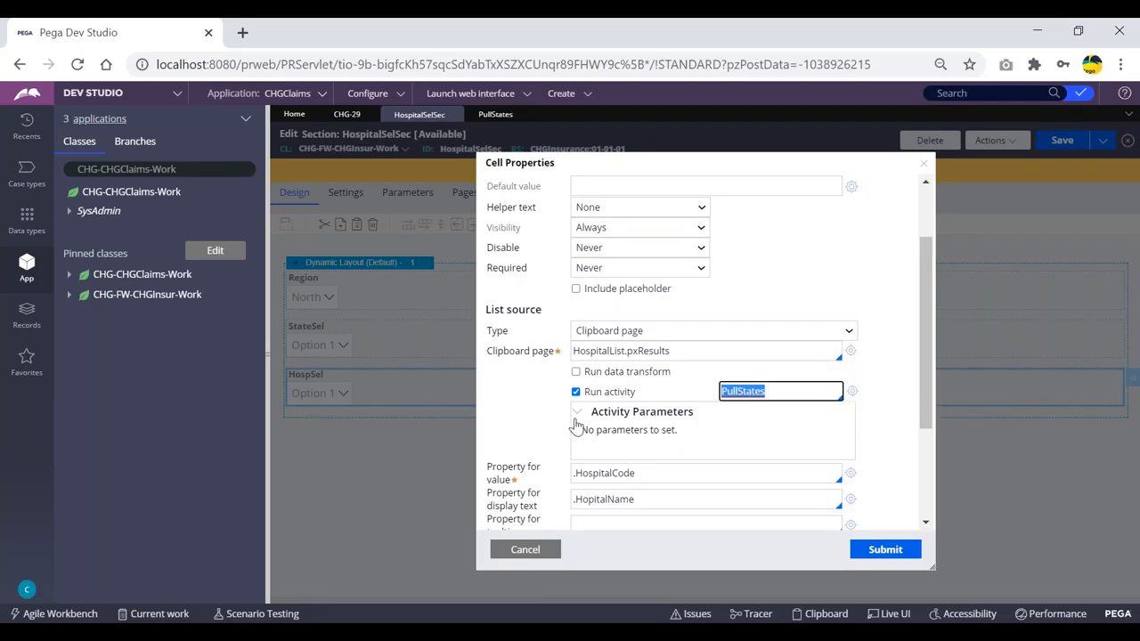
click(496, 114)
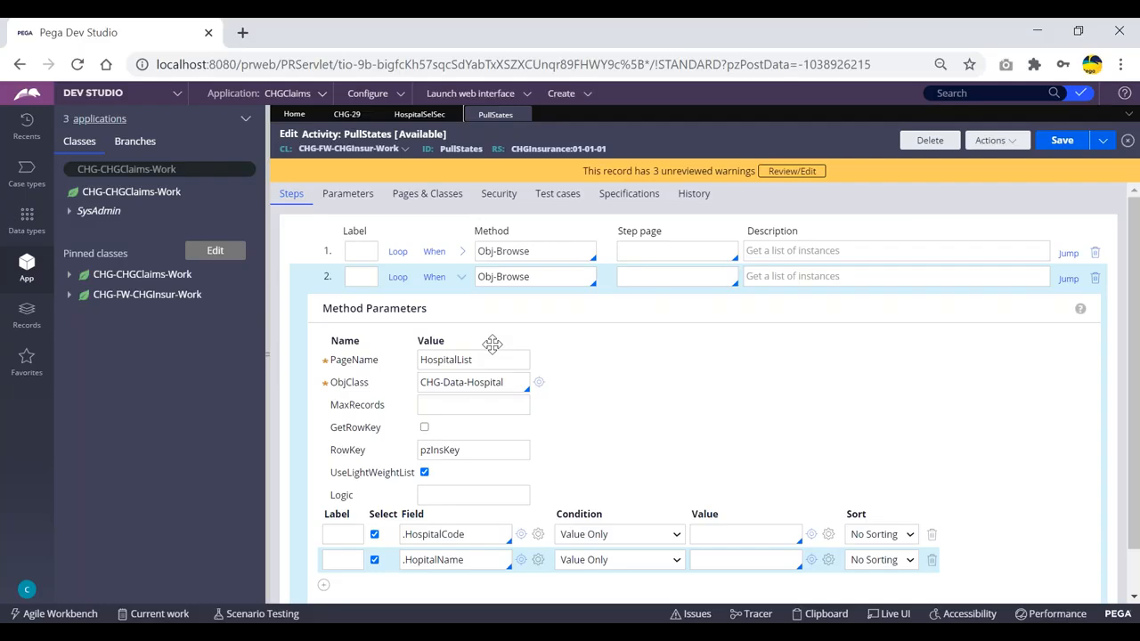
- Submit HospSel's cell properties: HospitalList.pxResults via PullStates, value .HospitalCode, display .HopitalName
click(420, 114)
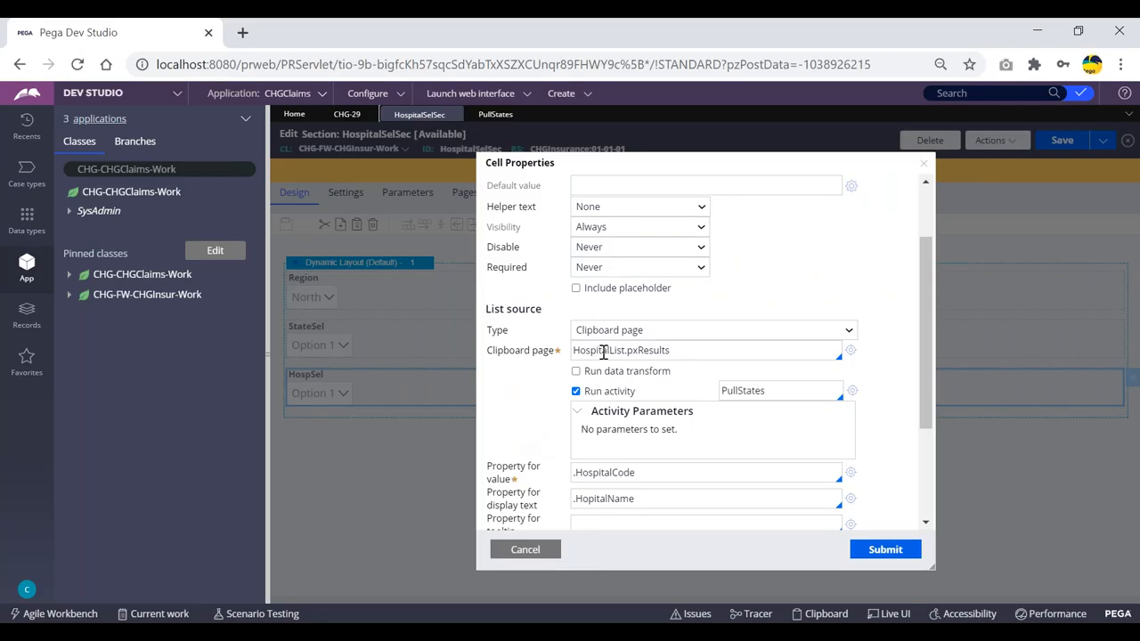
scroll(510, 403, down, 1)
scroll(510, 403, down, 1)
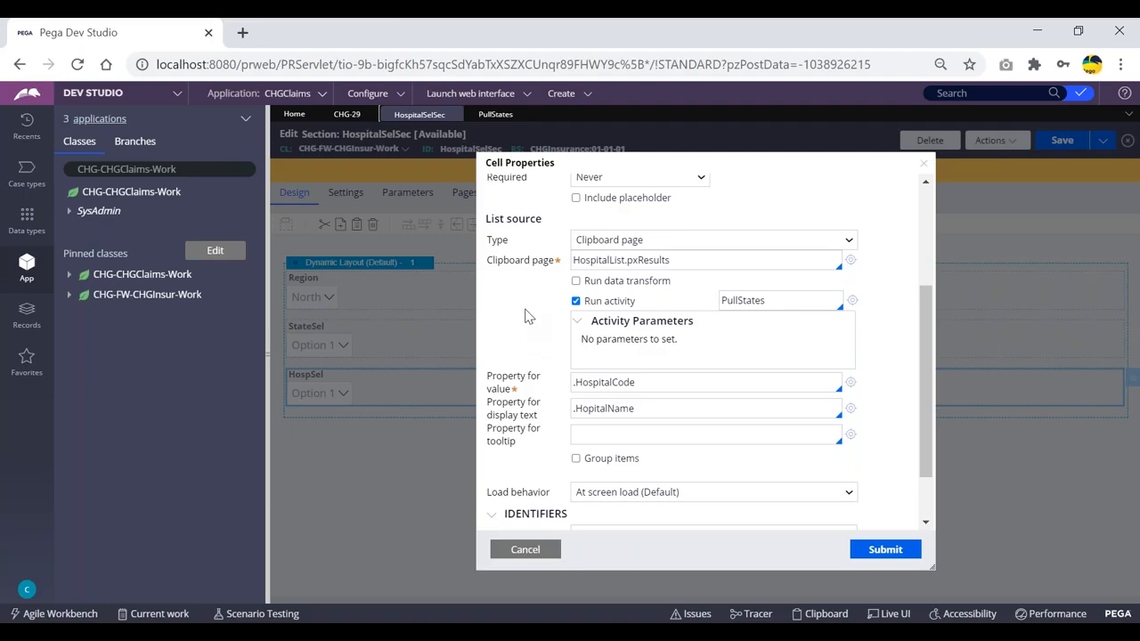
click(885, 551)
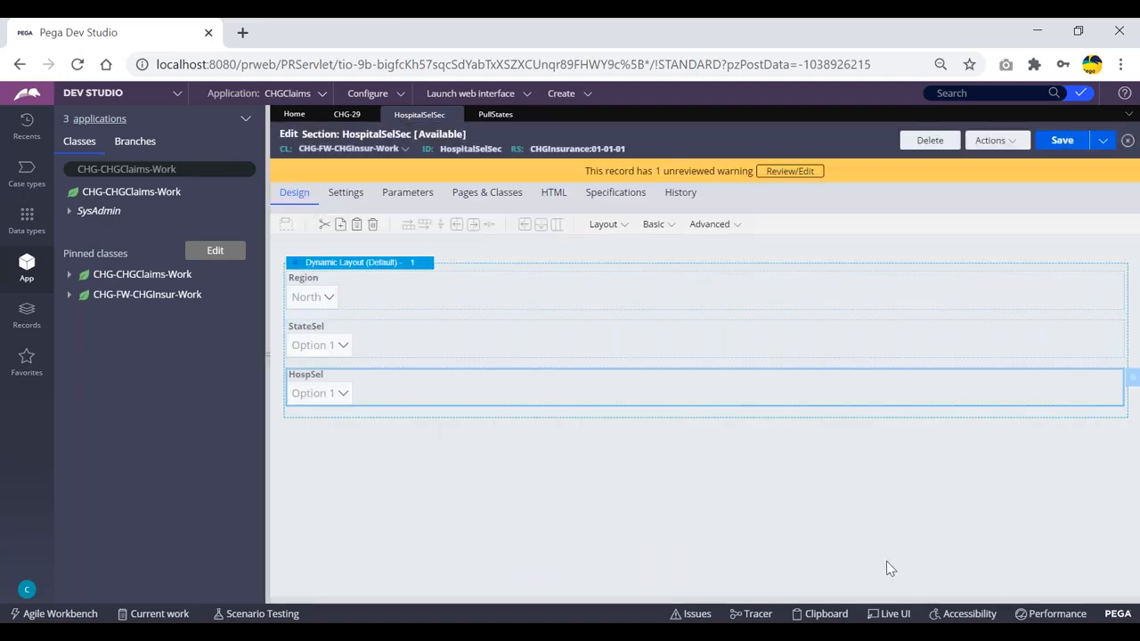
- Save the HospitalSelSec section and refresh case CHG-29 via Actions > Refresh
click(1050, 143)
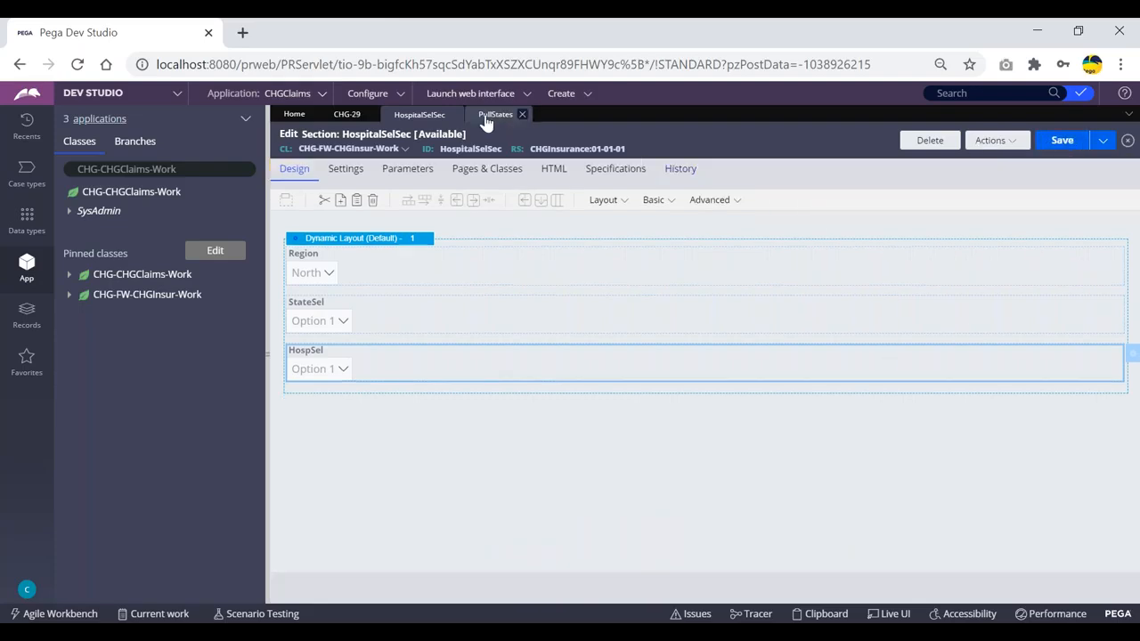
click(348, 118)
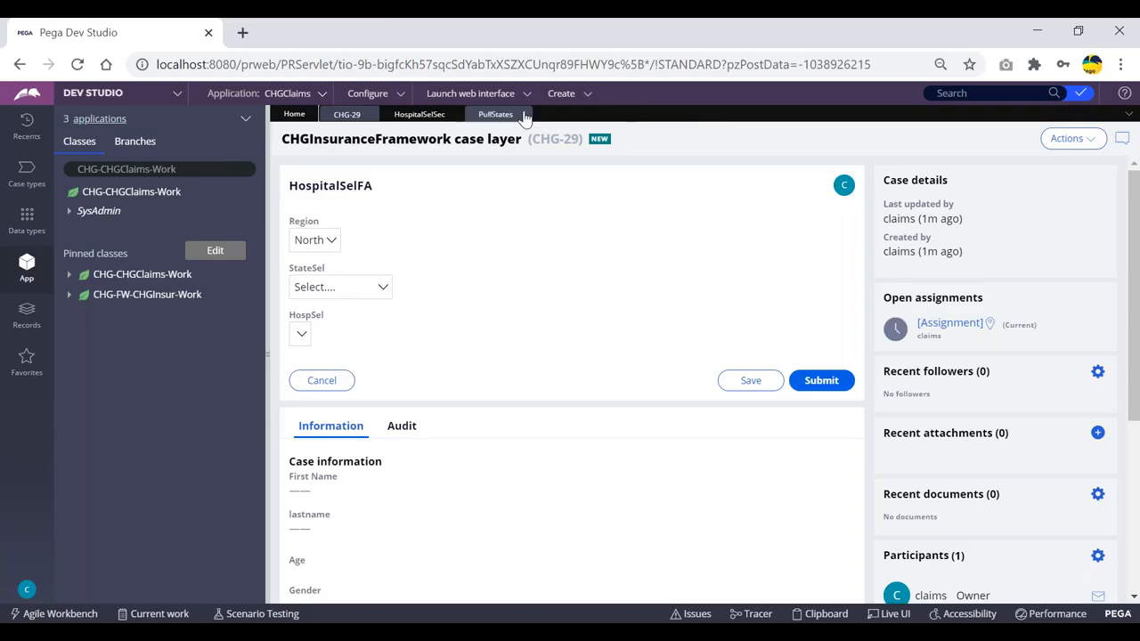
click(1075, 141)
click(1072, 162)
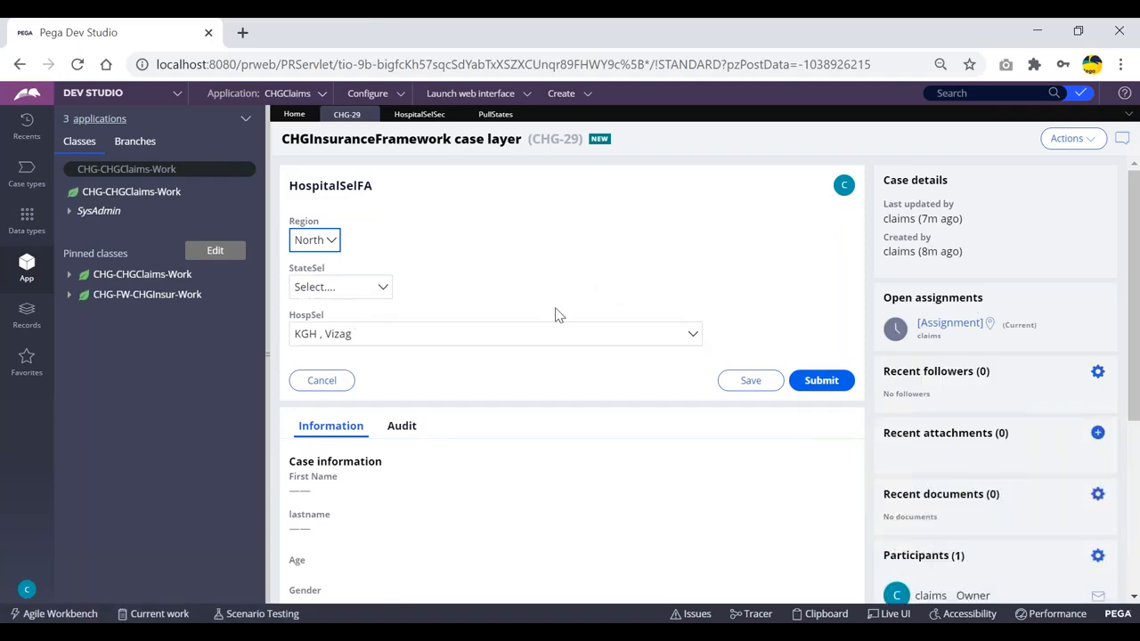
- Check CHG-29's StateSel and HospSel lists, confirming hospitals such as KGH, Vizag appear
click(352, 295)
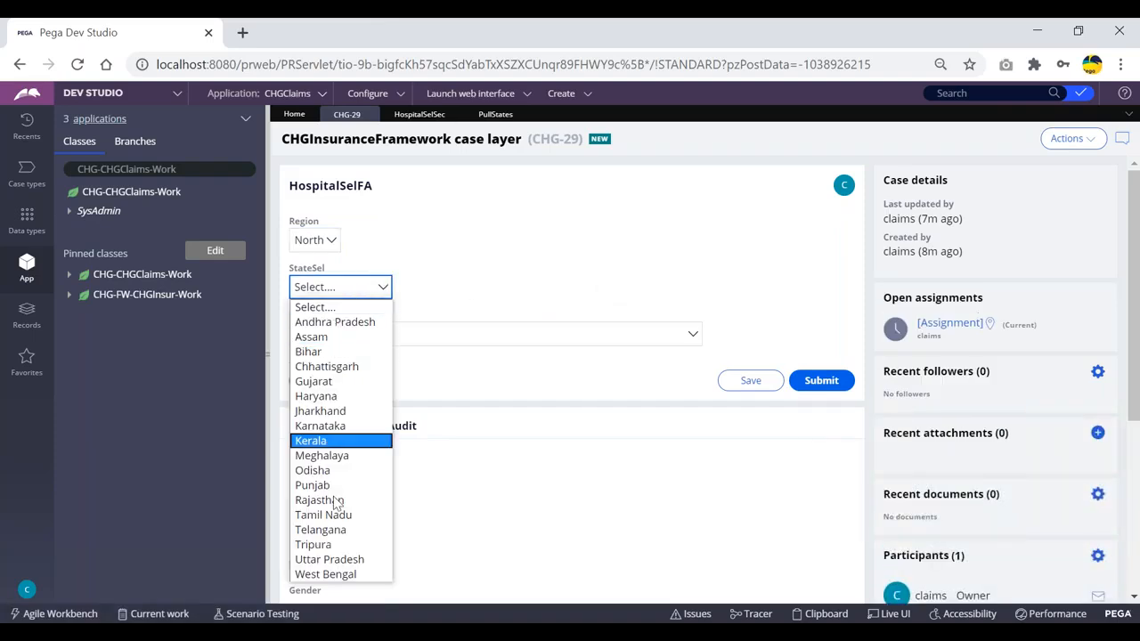
click(475, 269)
click(463, 343)
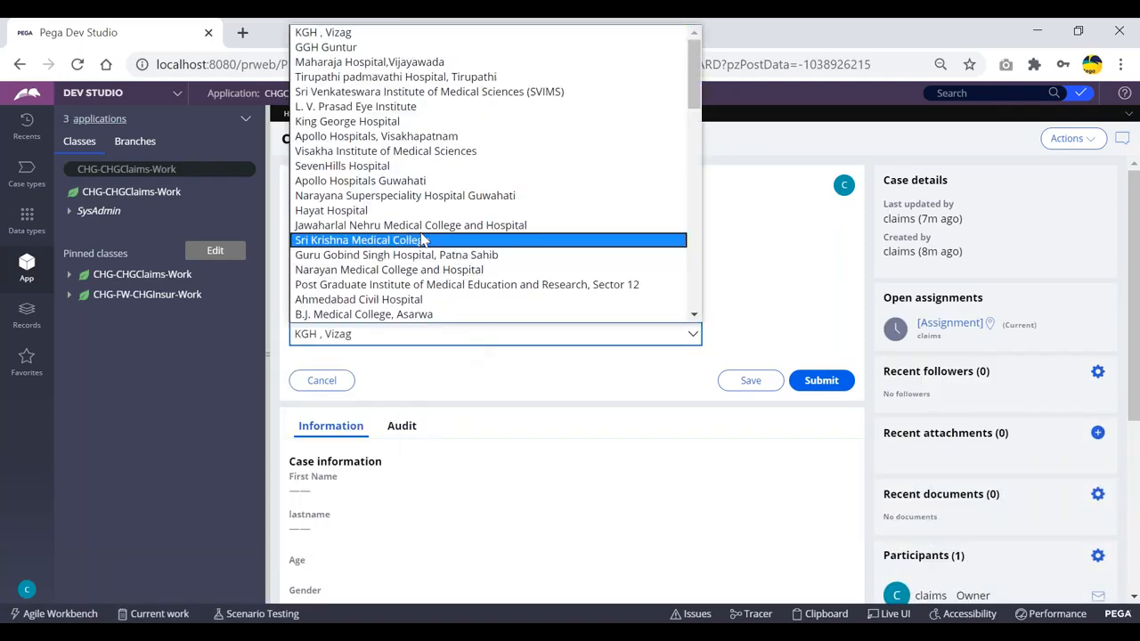
scroll(411, 187, down, 10)
click(766, 221)
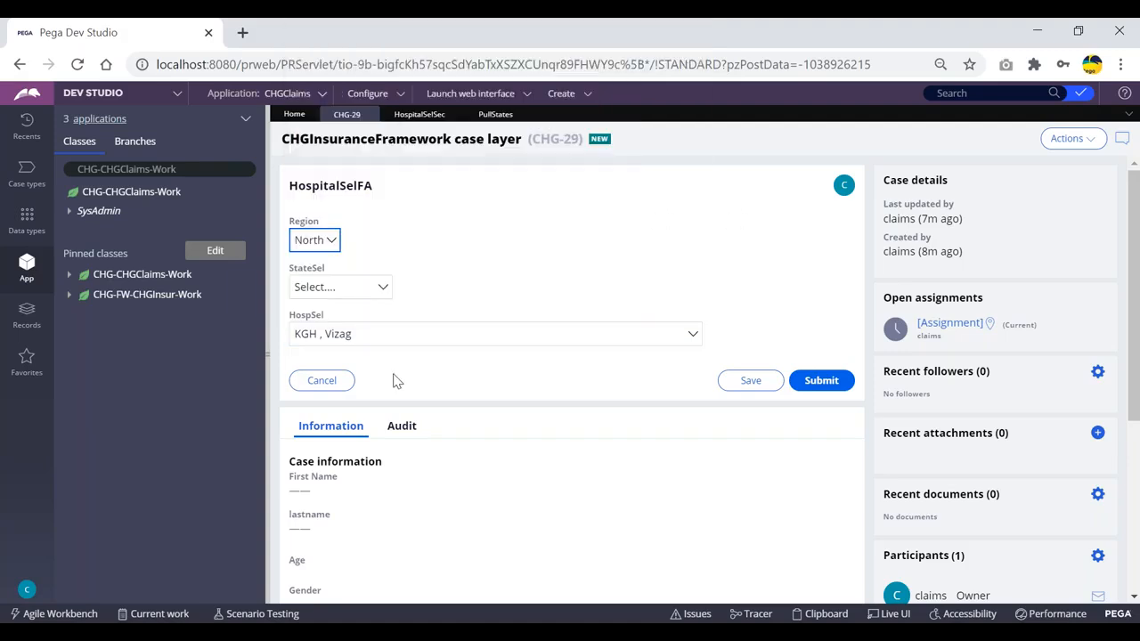
click(500, 122)
- Give the HospSel dropdown a 'Select..' placeholder and save the HospitalSelSec section
click(402, 114)
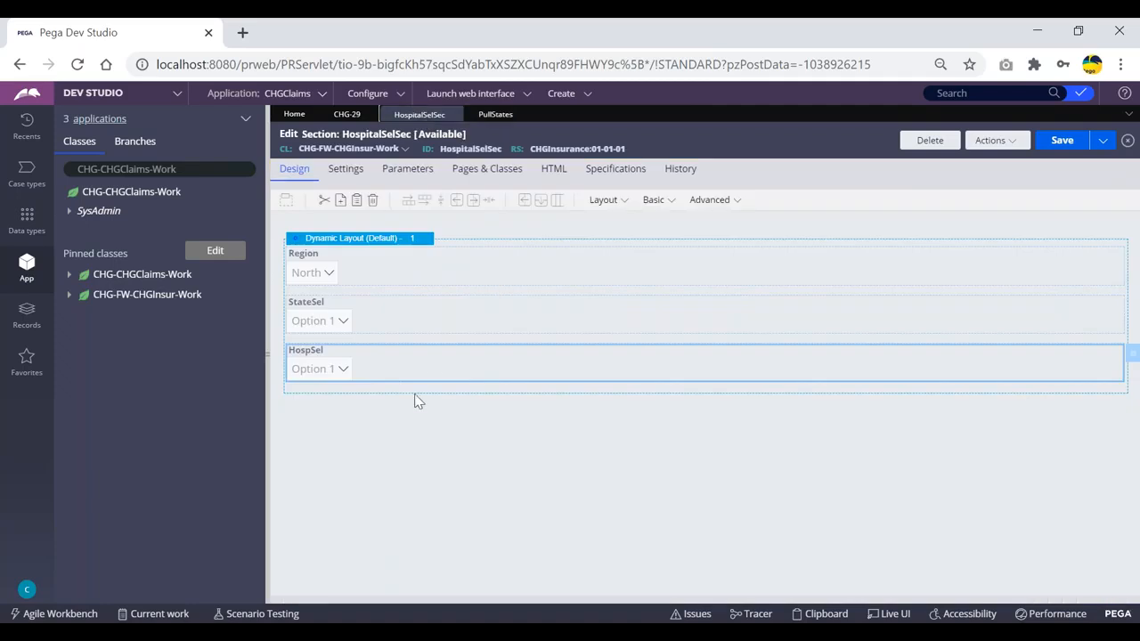
double_click(443, 369)
click(575, 379)
click(724, 378)
text(Select..)
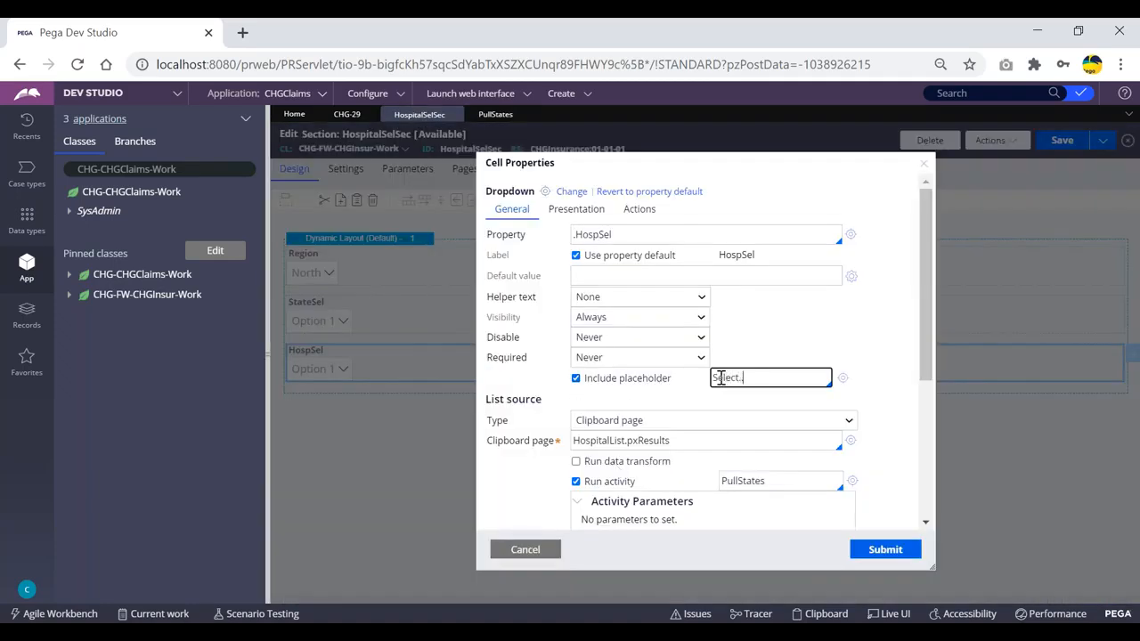
click(888, 550)
click(1059, 141)
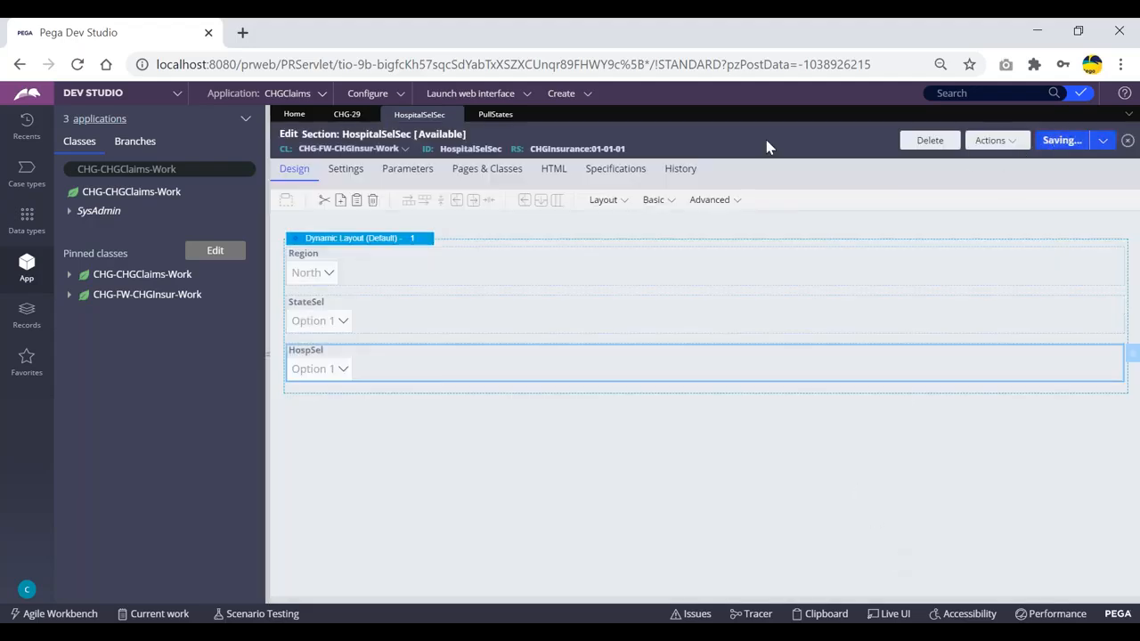
- Create a new ClaimsFlow case, CHG-30, and launch the Tracer
click(565, 96)
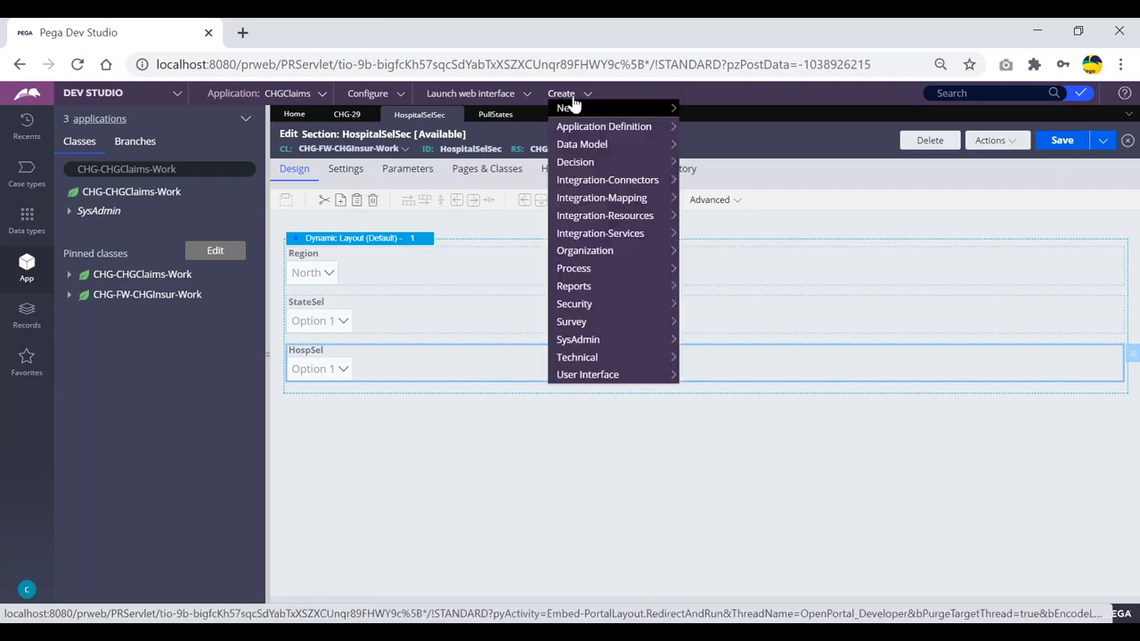
mouse_move(573, 108)
click(712, 109)
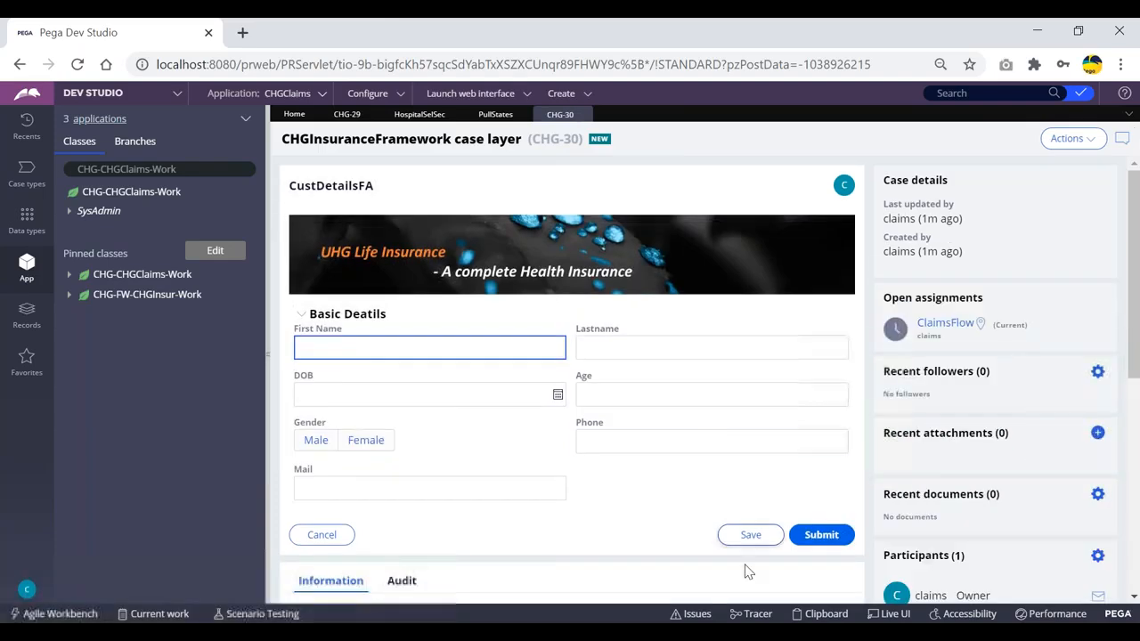
click(759, 614)
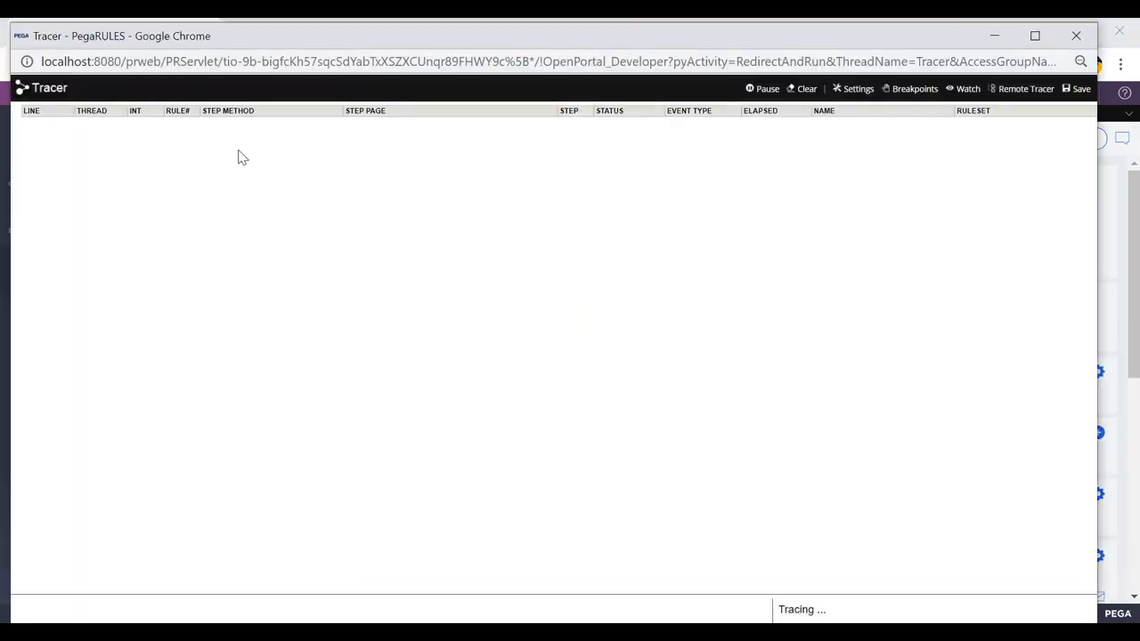
- Enable Flow under the Tracer's Event Types to Trace, then return to Dev Studio
drag(110, 42, 112, 64)
drag(538, 63, 539, 96)
click(855, 146)
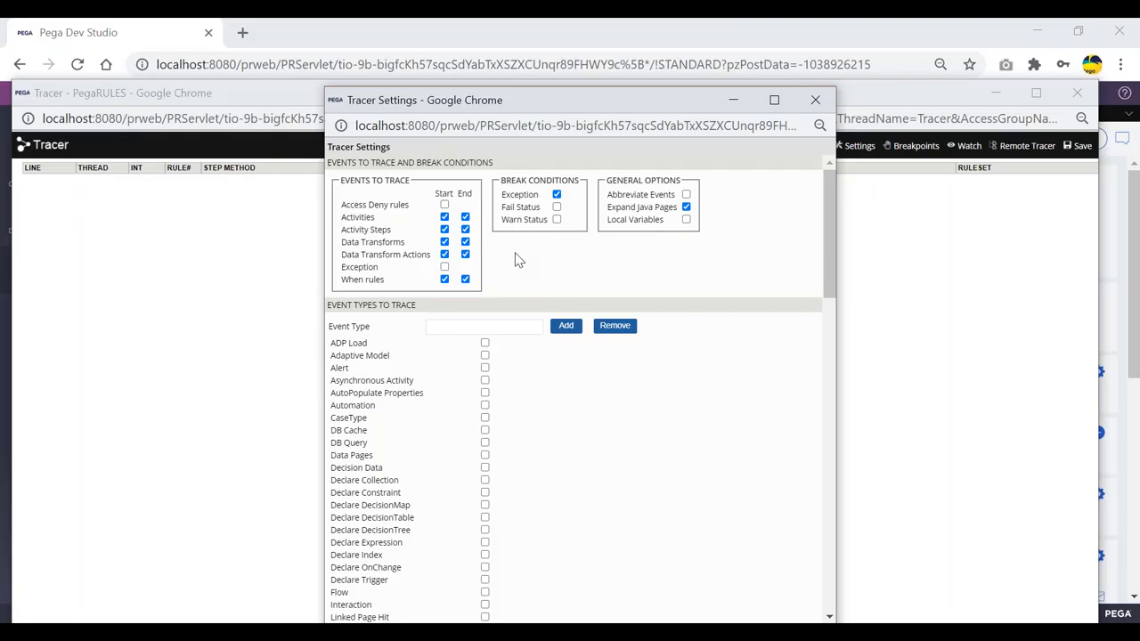
scroll(520, 258, down, 3)
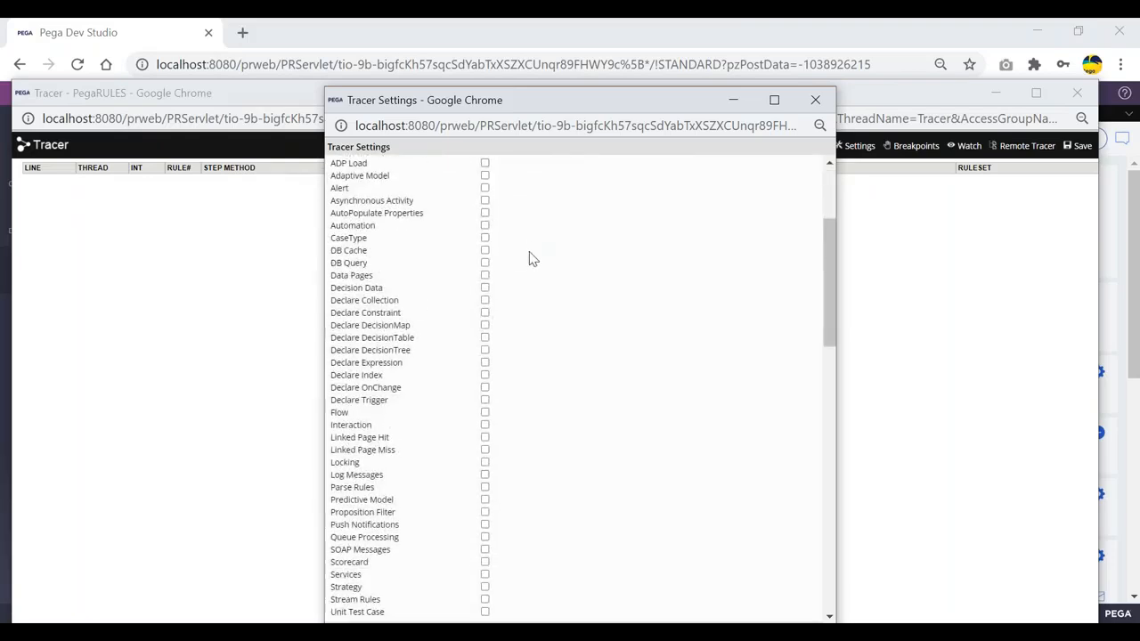
click(485, 412)
drag(520, 98, 492, 45)
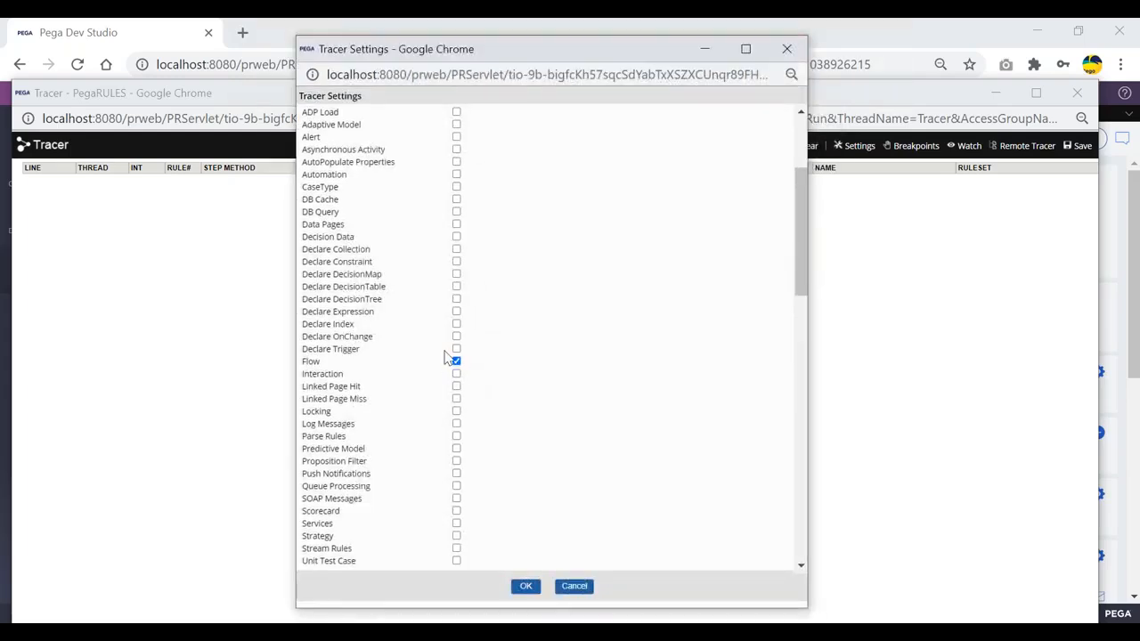
click(525, 587)
key(alt+Tab)
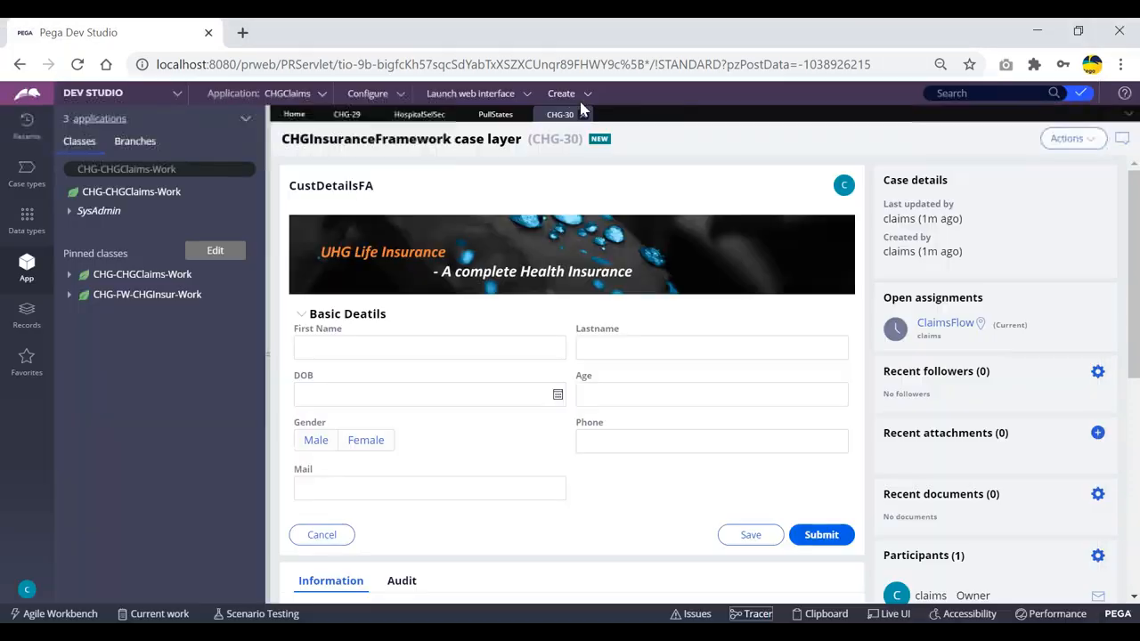
click(563, 94)
- Start ClaimsFlow case CHG-31 and review its seven Flow events in the maximized Tracer
mouse_move(574, 108)
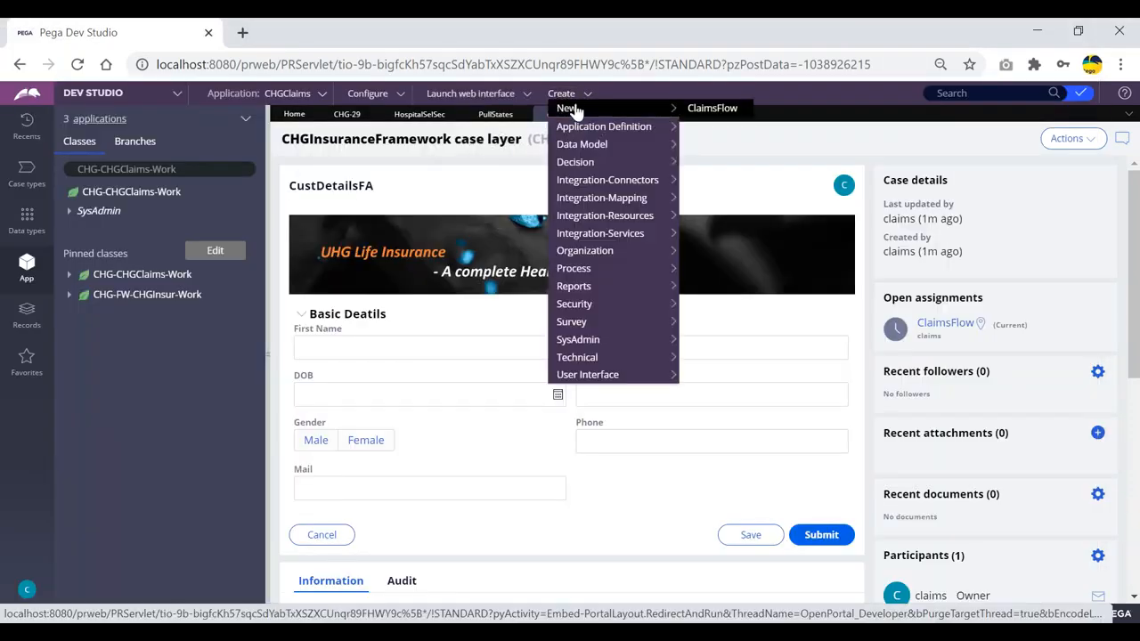
click(713, 109)
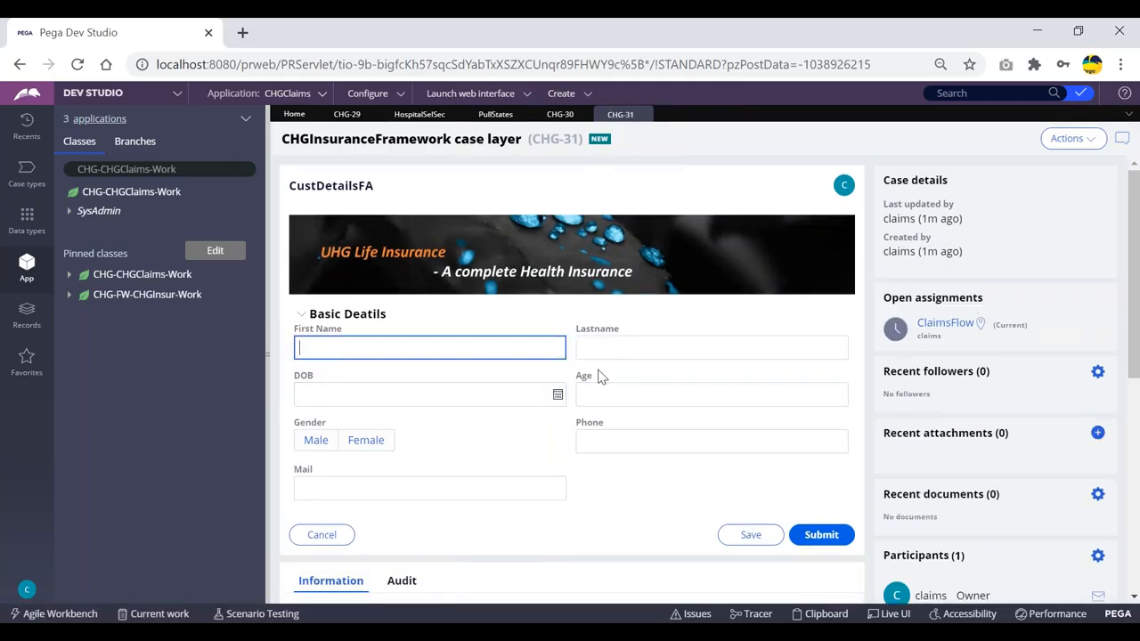
key(alt+Tab)
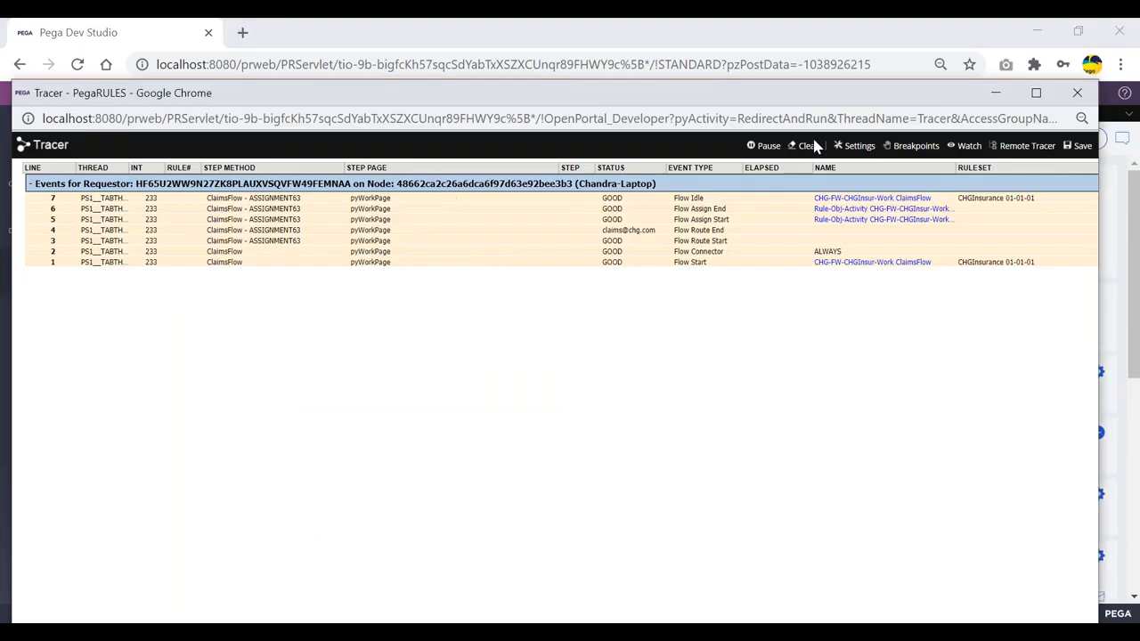
click(1037, 93)
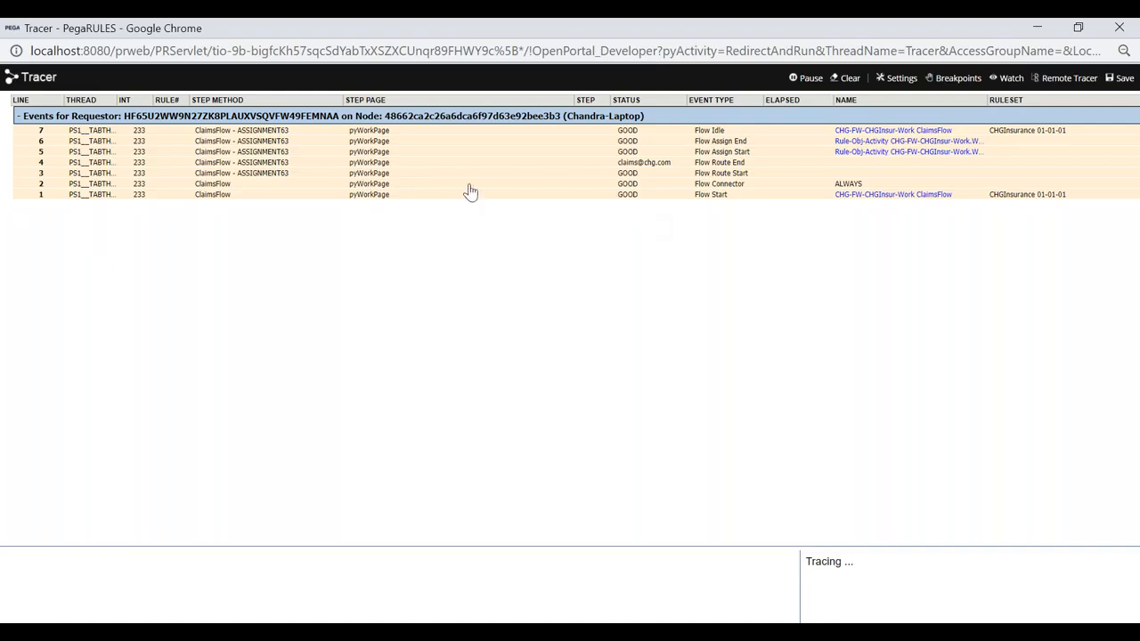
key(alt+Tab)
key(alt+Tab)
key(alt+Tab)
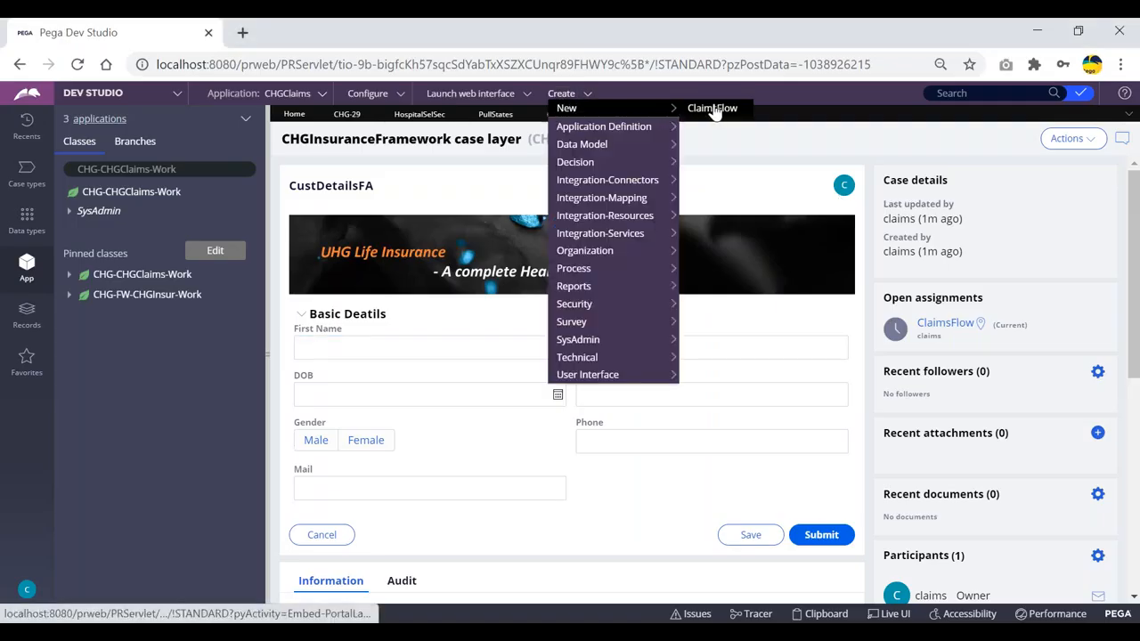
key(alt+Tab)
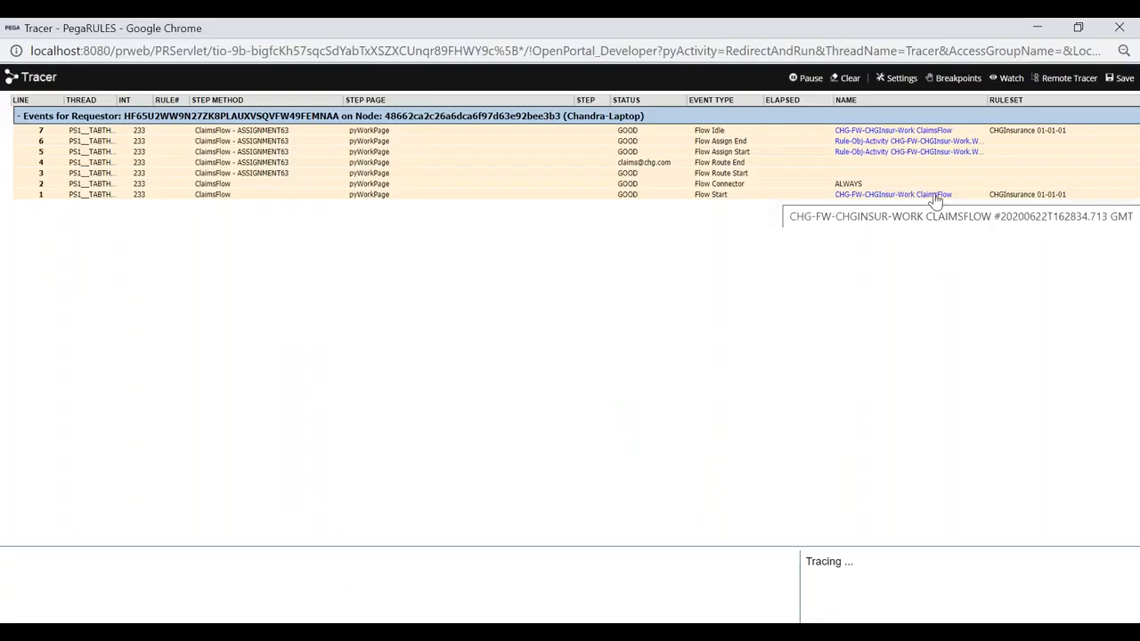
click(937, 196)
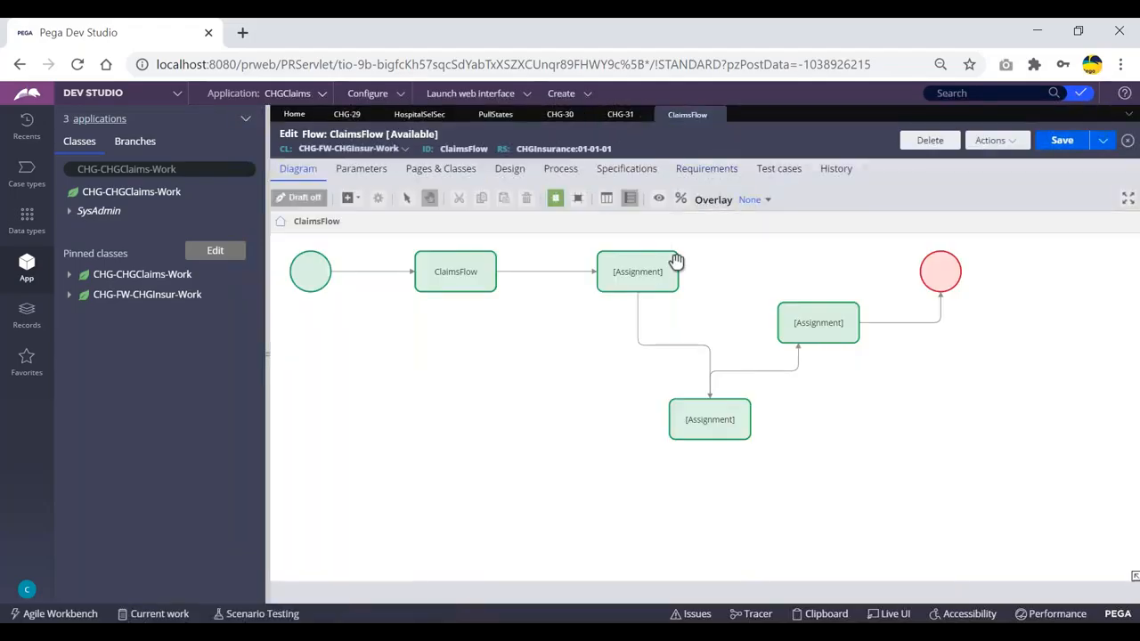
click(675, 261)
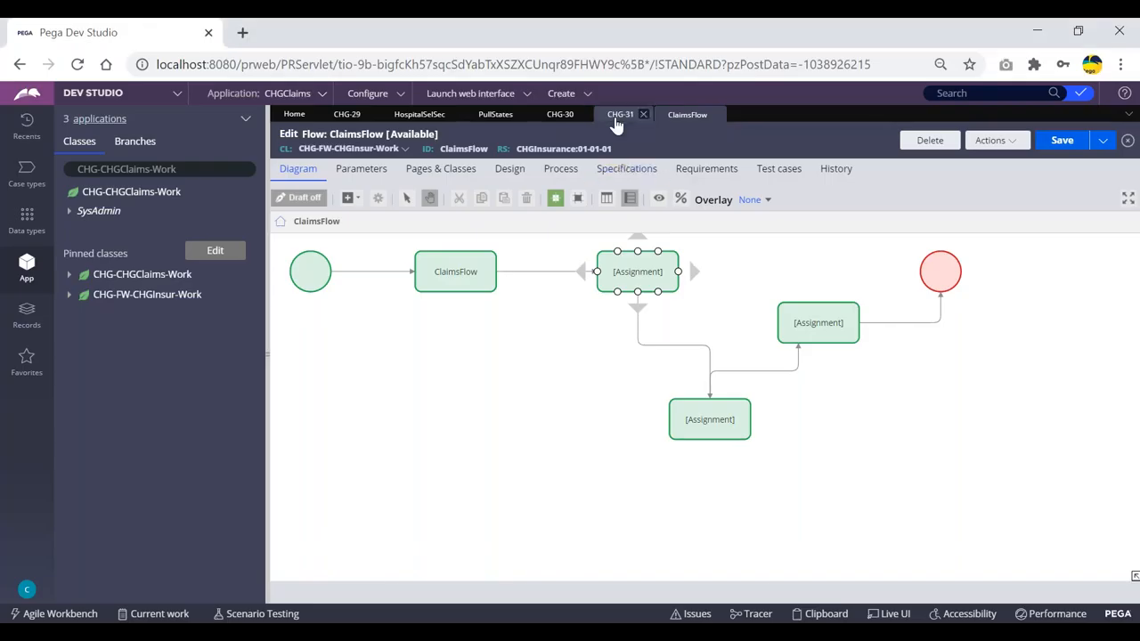
click(615, 117)
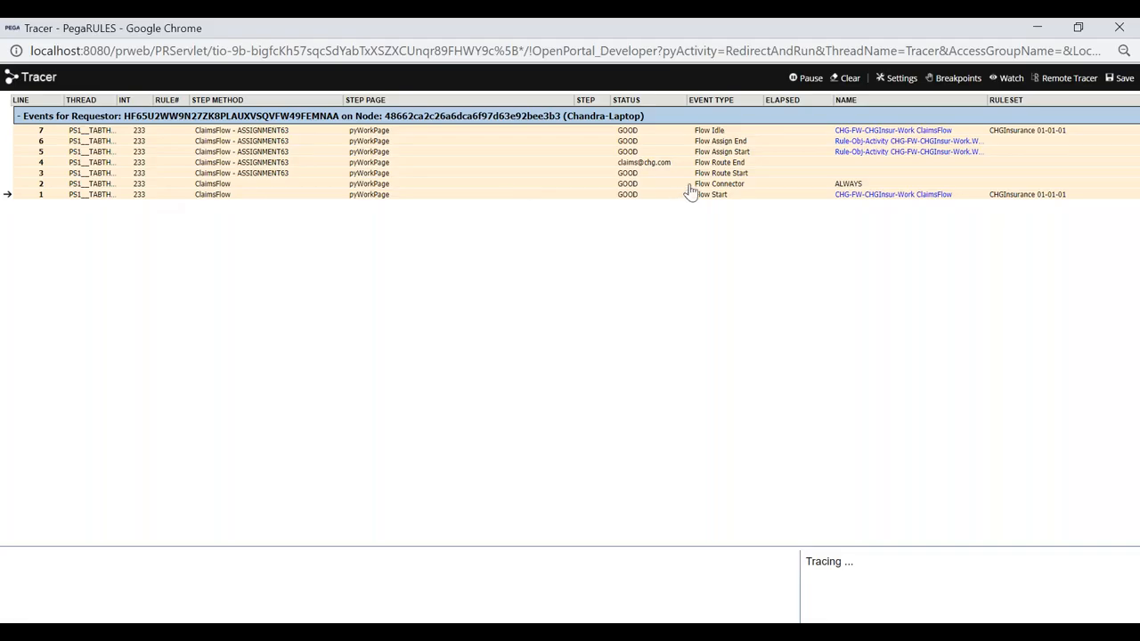
key(alt+Tab)
click(684, 115)
key(alt+Tab)
key(alt+Tab)
key(alt+Tab)
key(alt+Tab)
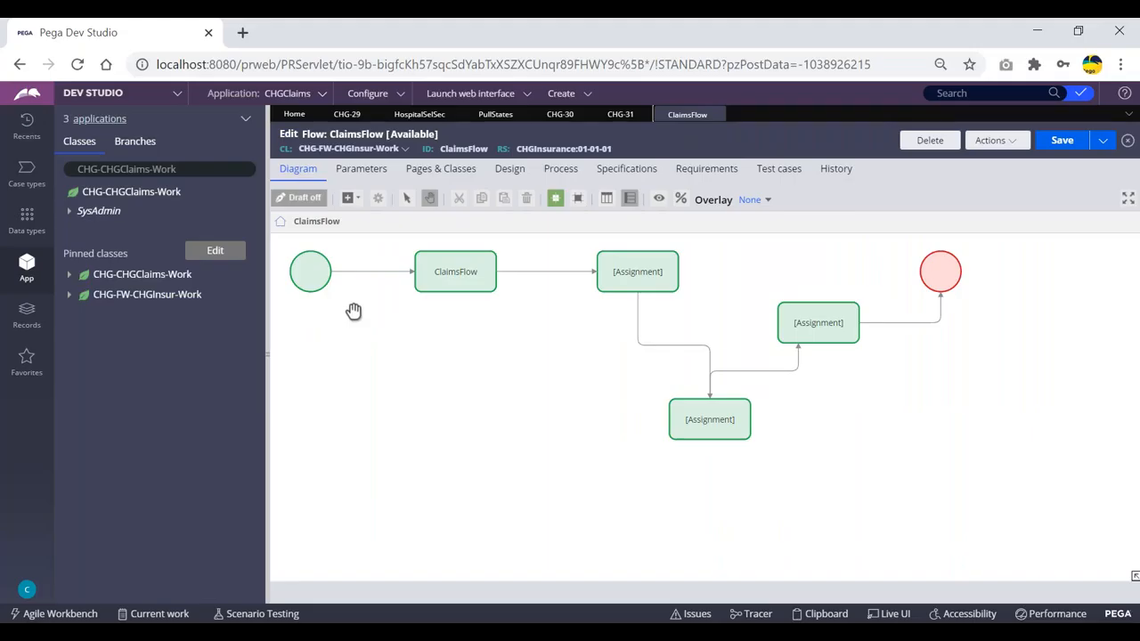
key(alt+Tab)
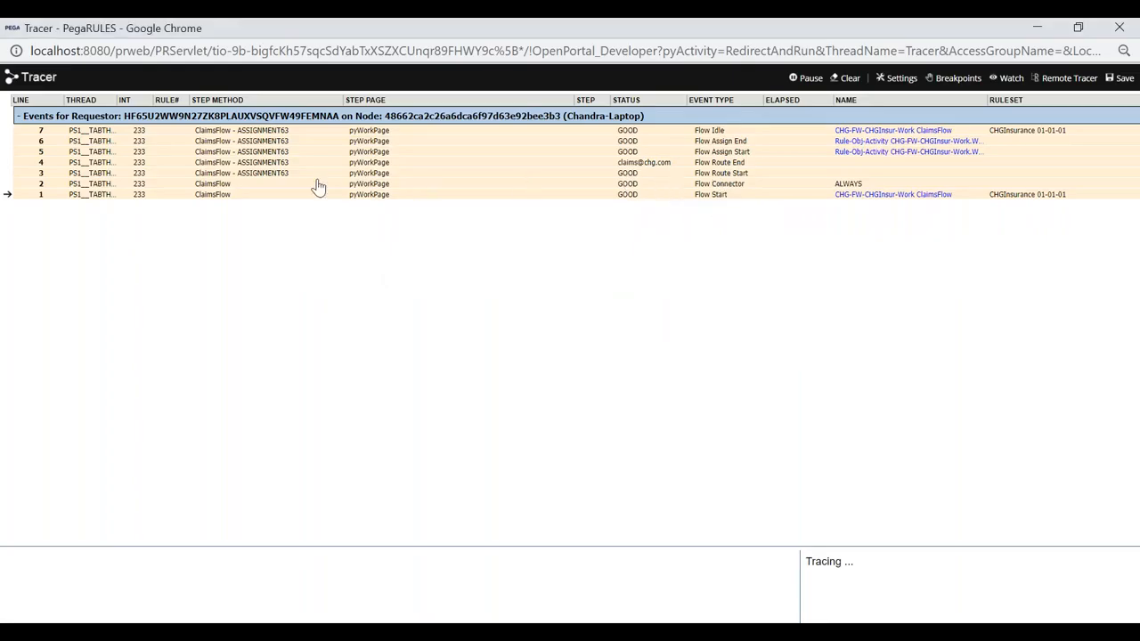
key(alt+Tab)
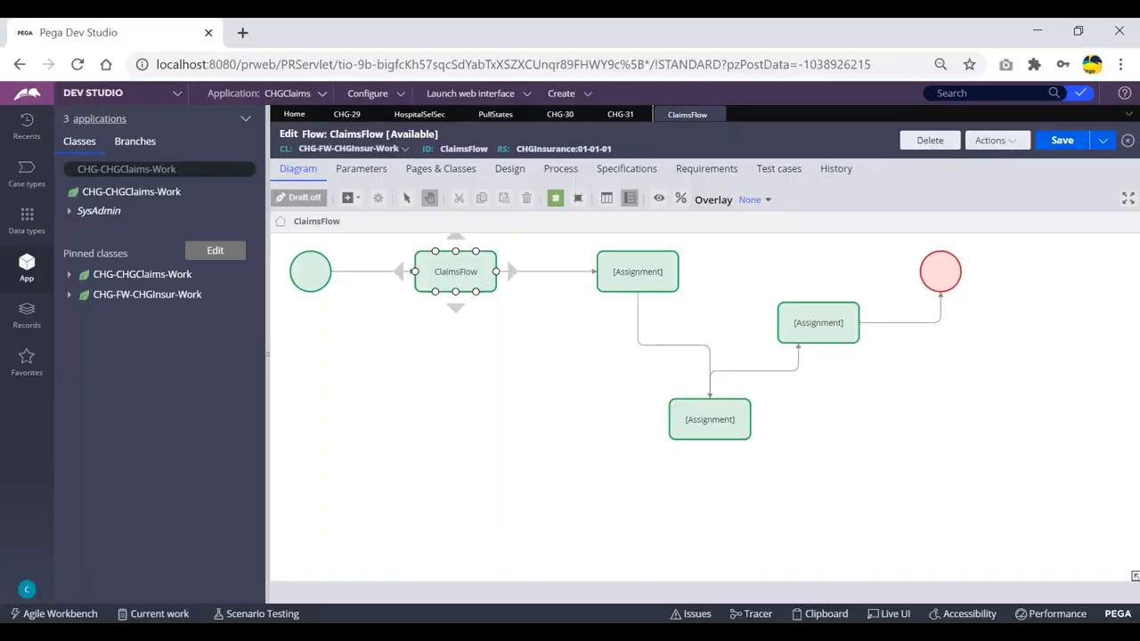
key(alt+Tab)
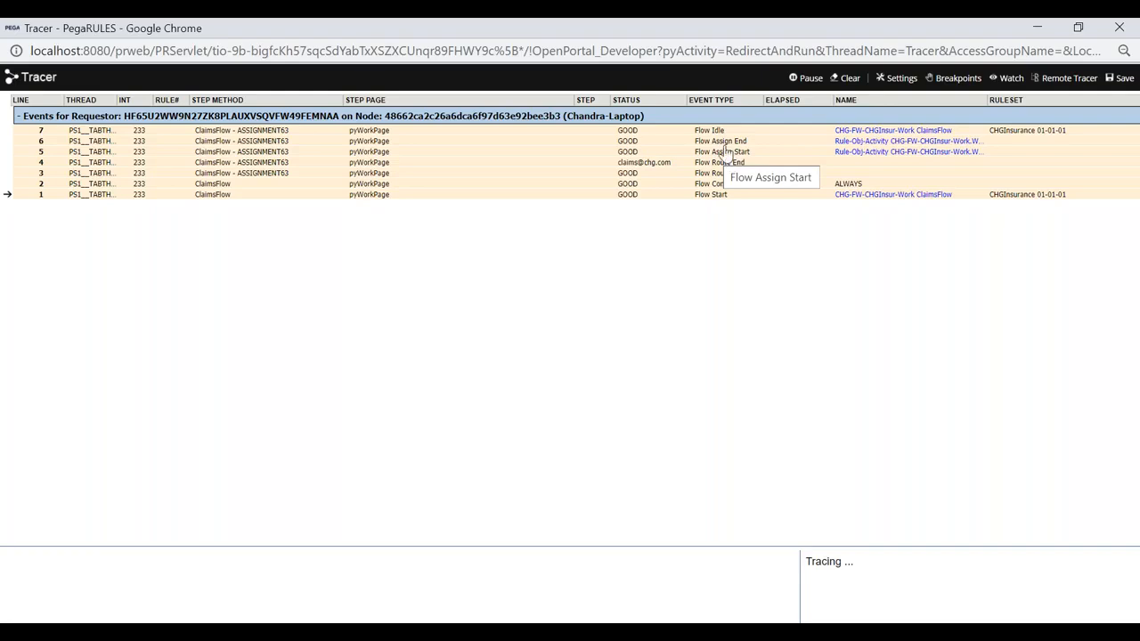
- Open case CHG-31 and submit its customer details form while watching the Tracer
key(alt+Tab)
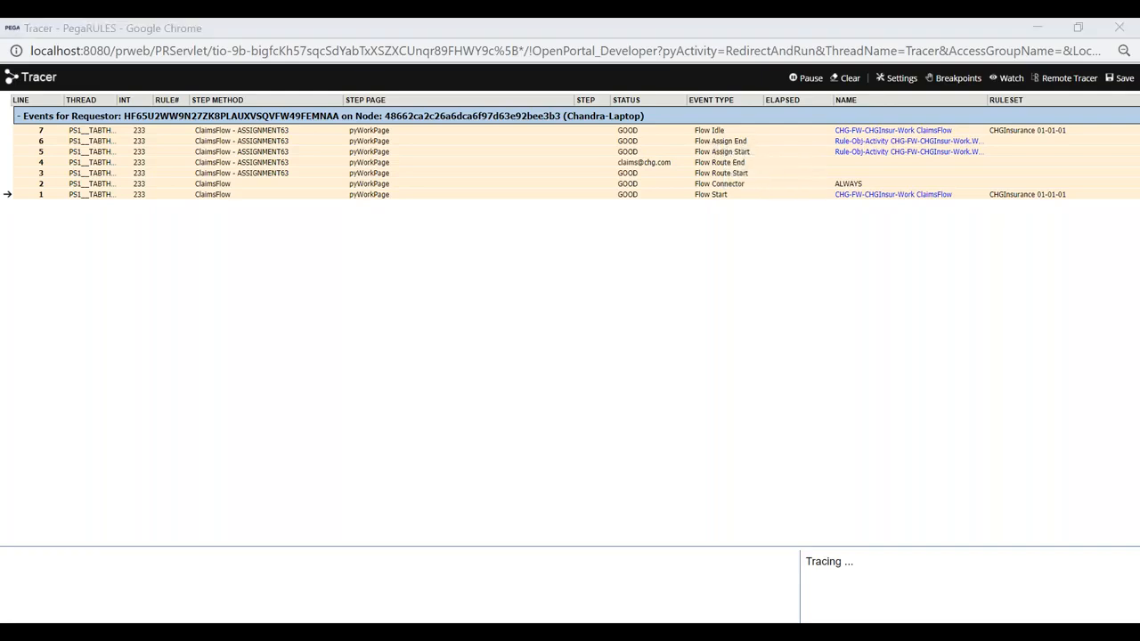
key(alt+Tab)
key(alt+Tab)
key(alt+Tab)
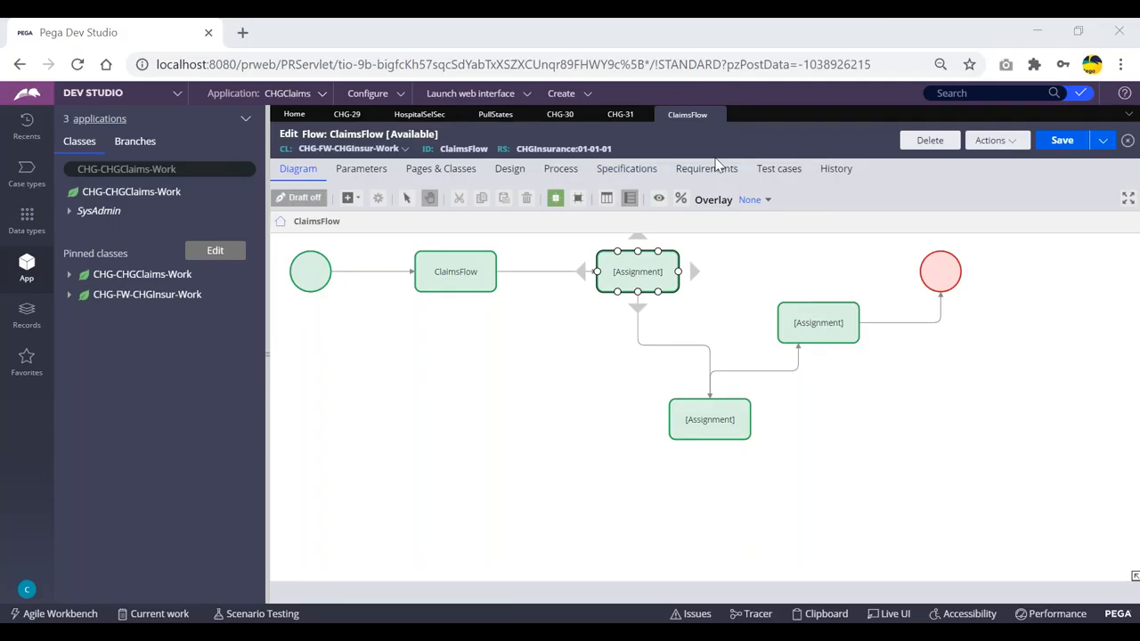
key(alt+Tab)
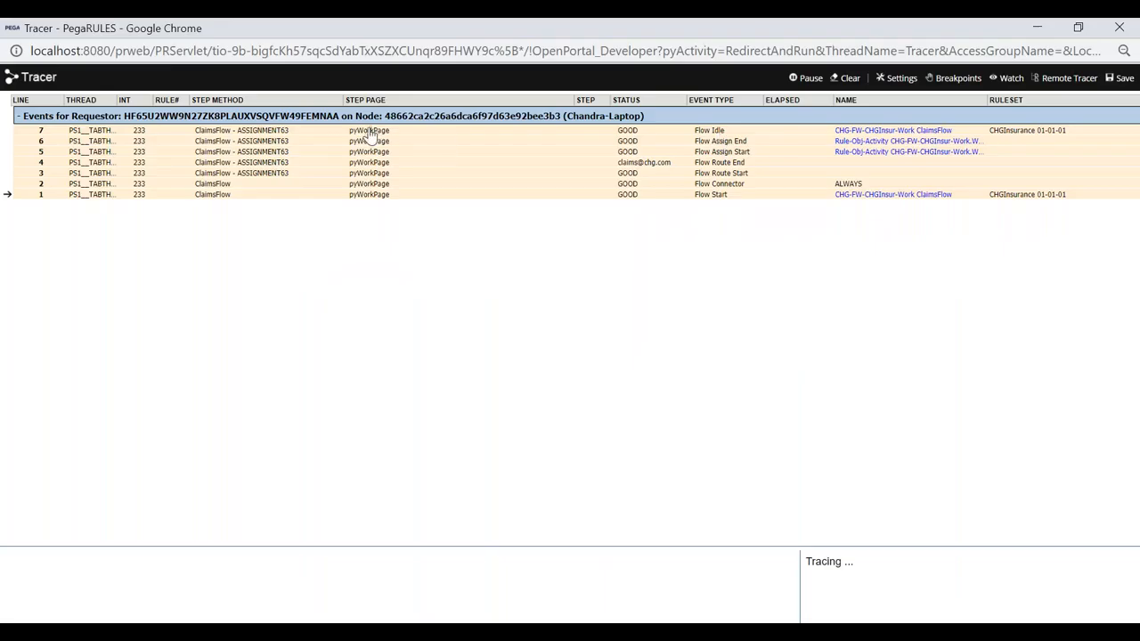
key(alt+Tab)
click(621, 114)
click(353, 344)
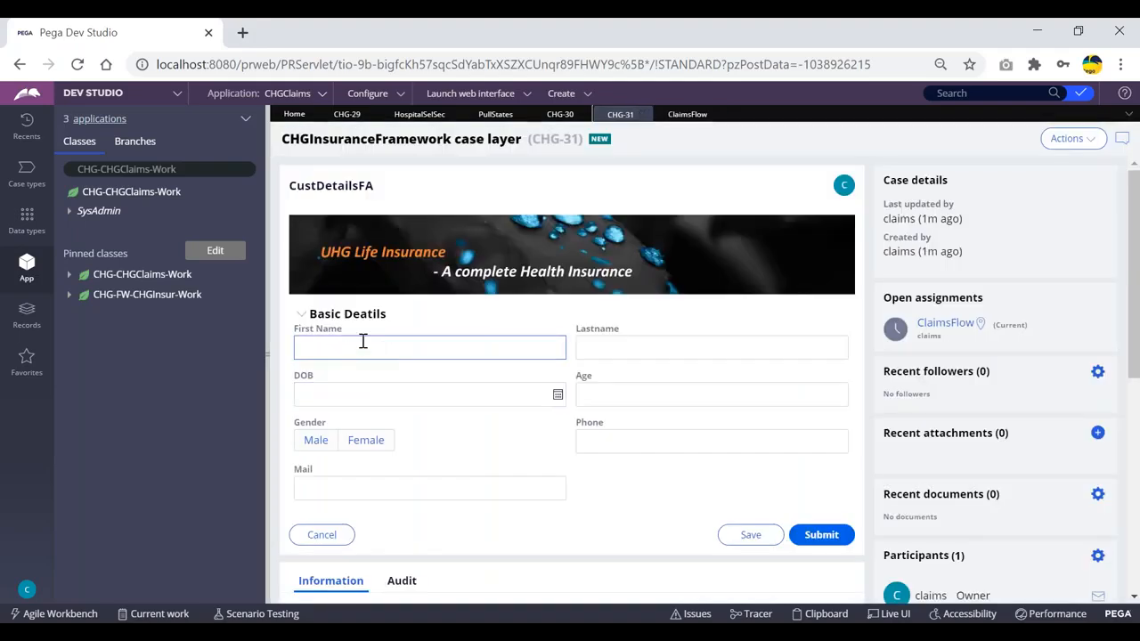
key(alt+Tab)
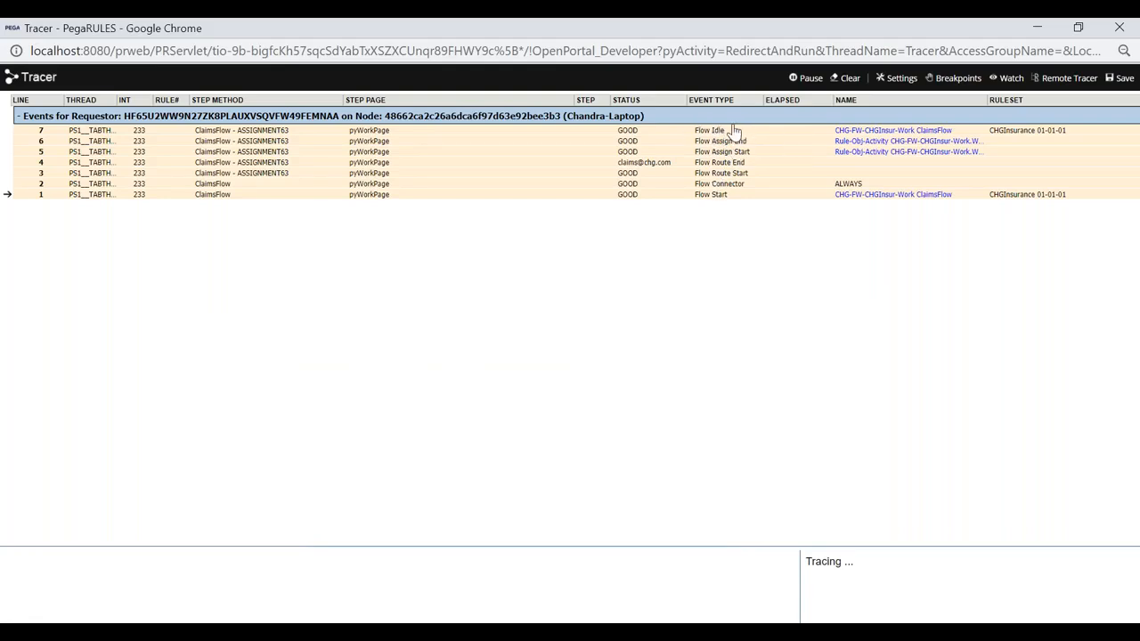
key(alt+Tab)
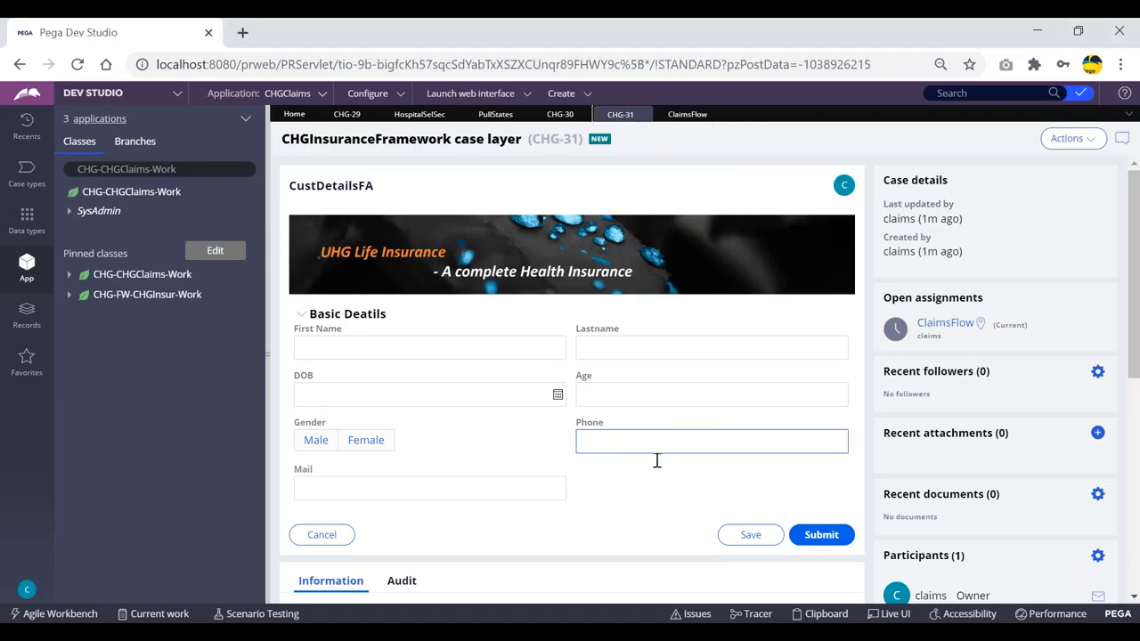
click(818, 533)
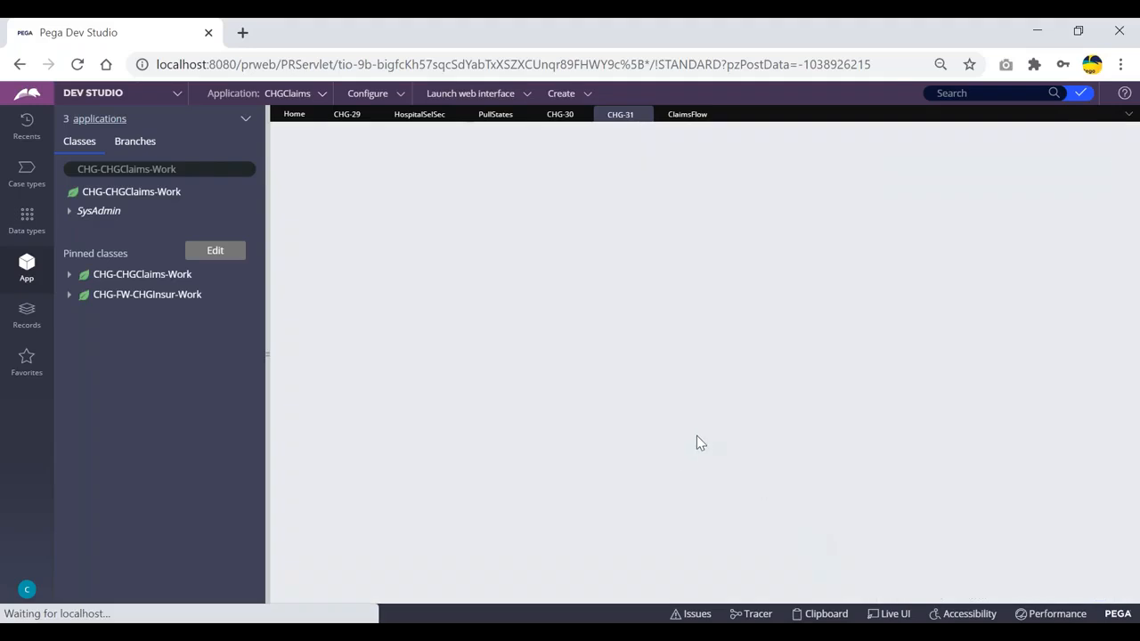
key(alt+Tab)
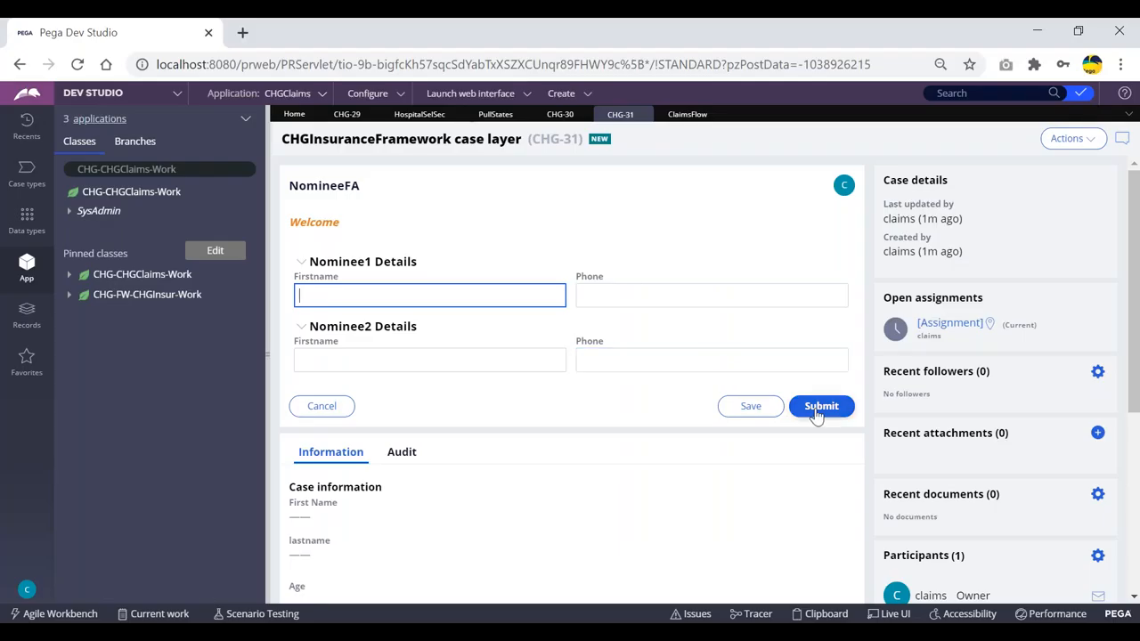
- Submit the nominee form, then set beneficiaryType to Dependent, tick Domicilary and Hospitilization, and submit
click(818, 407)
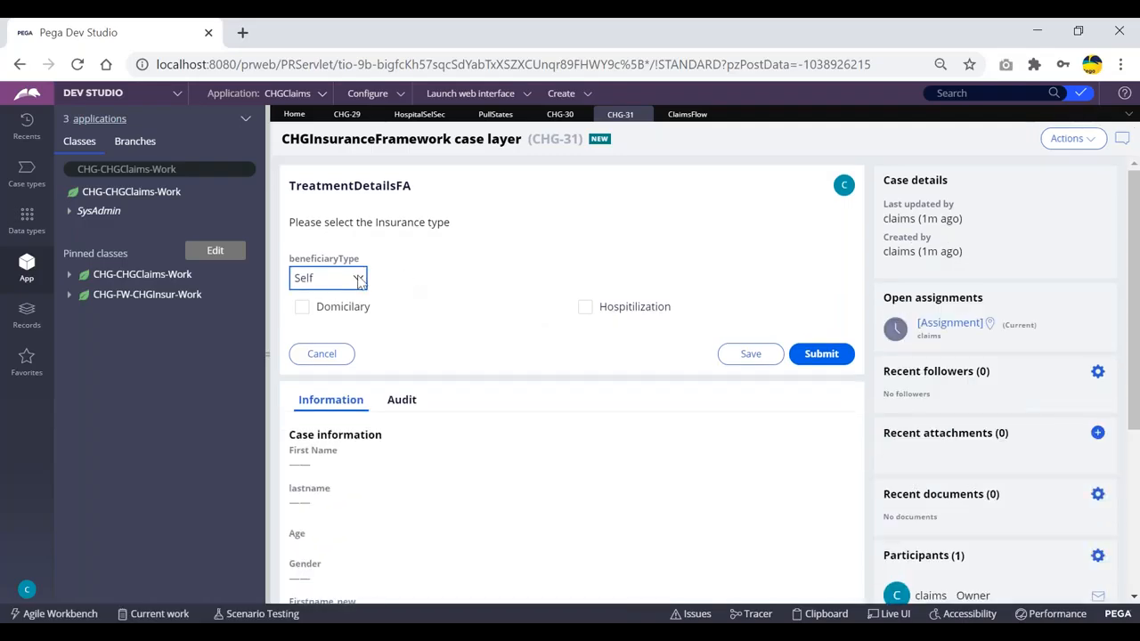
click(343, 282)
click(317, 313)
click(303, 308)
click(585, 308)
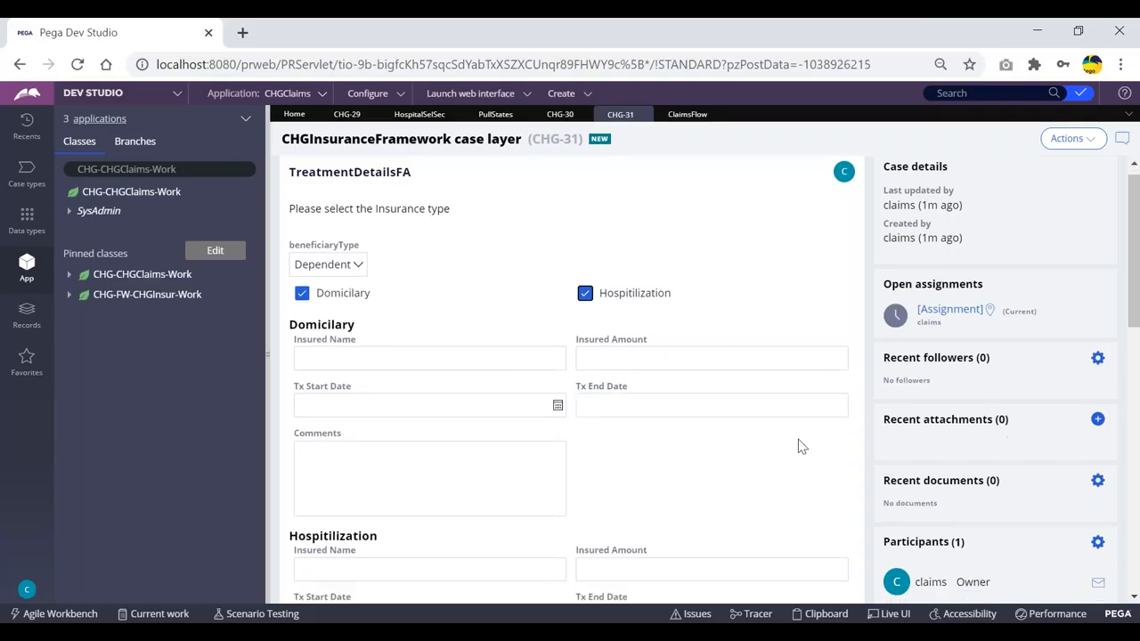
scroll(756, 424, down, 4)
click(819, 502)
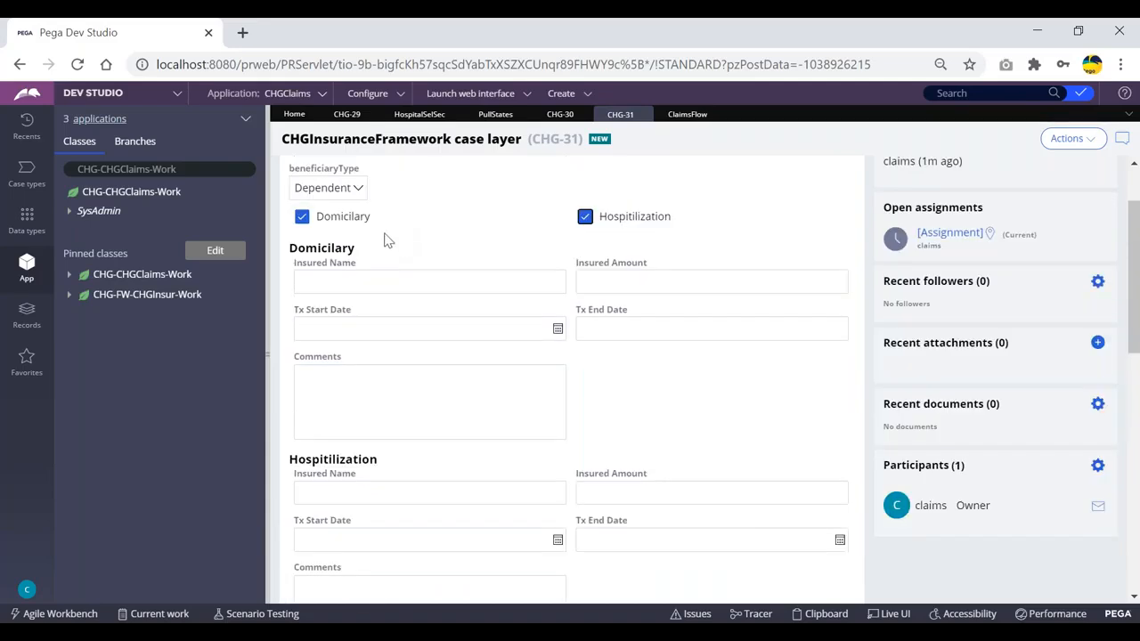
- Reselect Dependent as beneficiaryType and resubmit the treatment form to reach HospitalSelFA
click(319, 194)
click(323, 222)
scroll(631, 260, down, 1)
scroll(628, 260, down, 4)
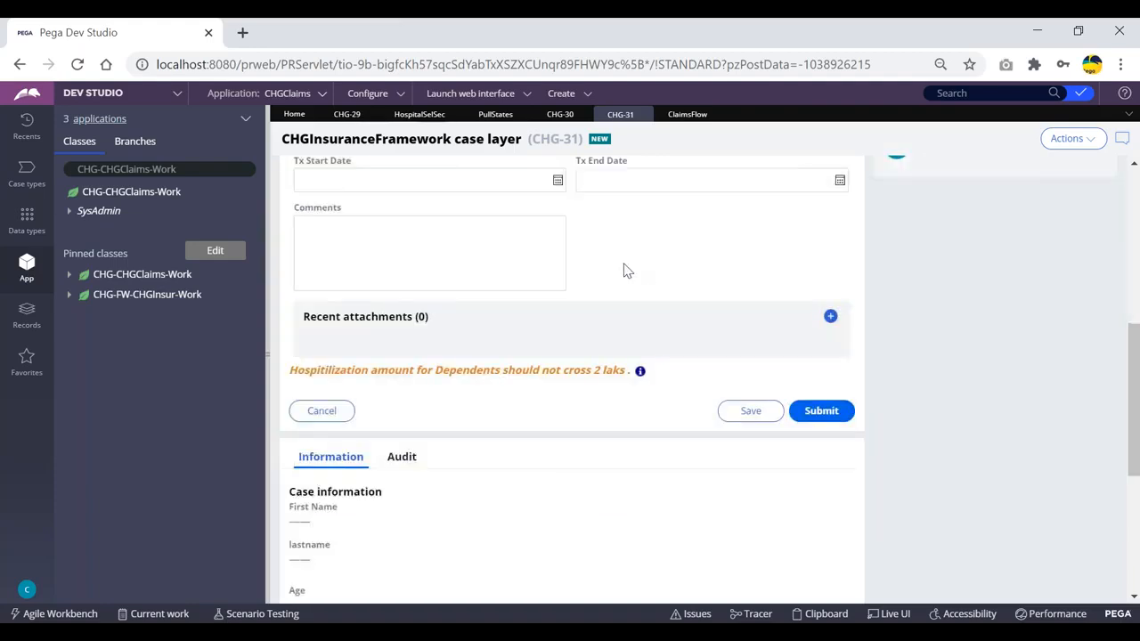
click(820, 411)
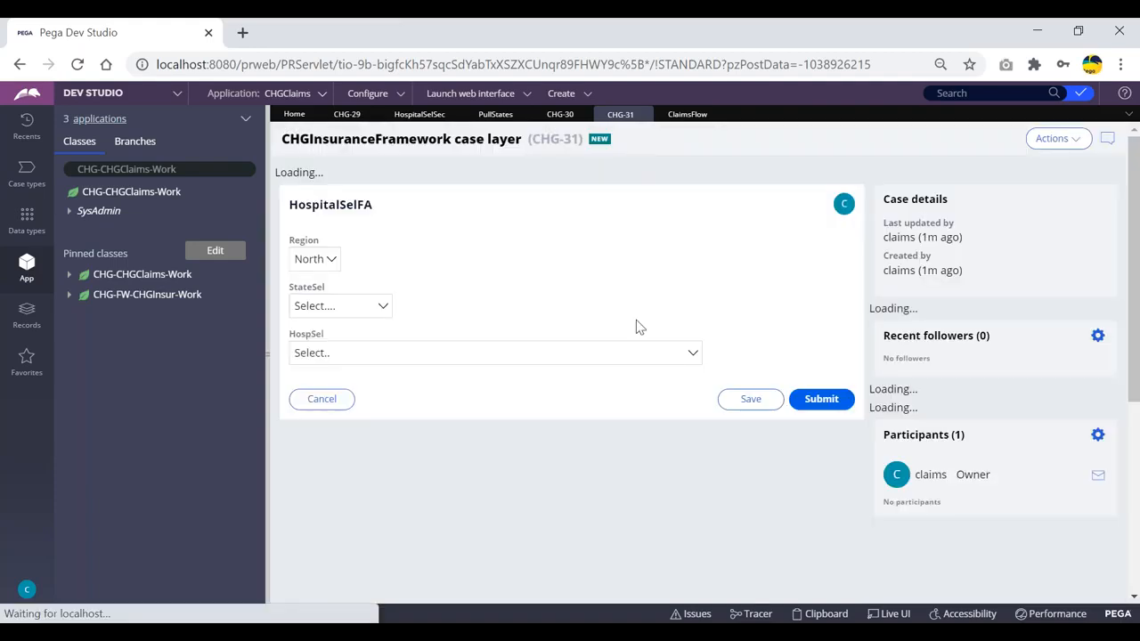
key(alt+Tab)
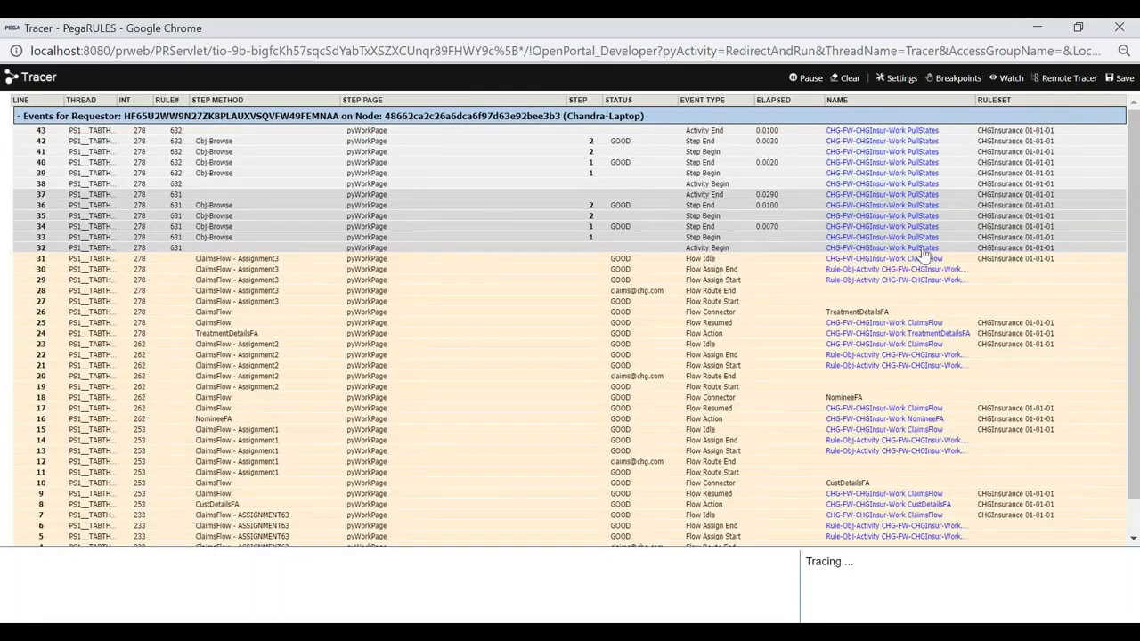
- Compare the Tracer's PullStates events with the hospital selection form
key(alt+Tab)
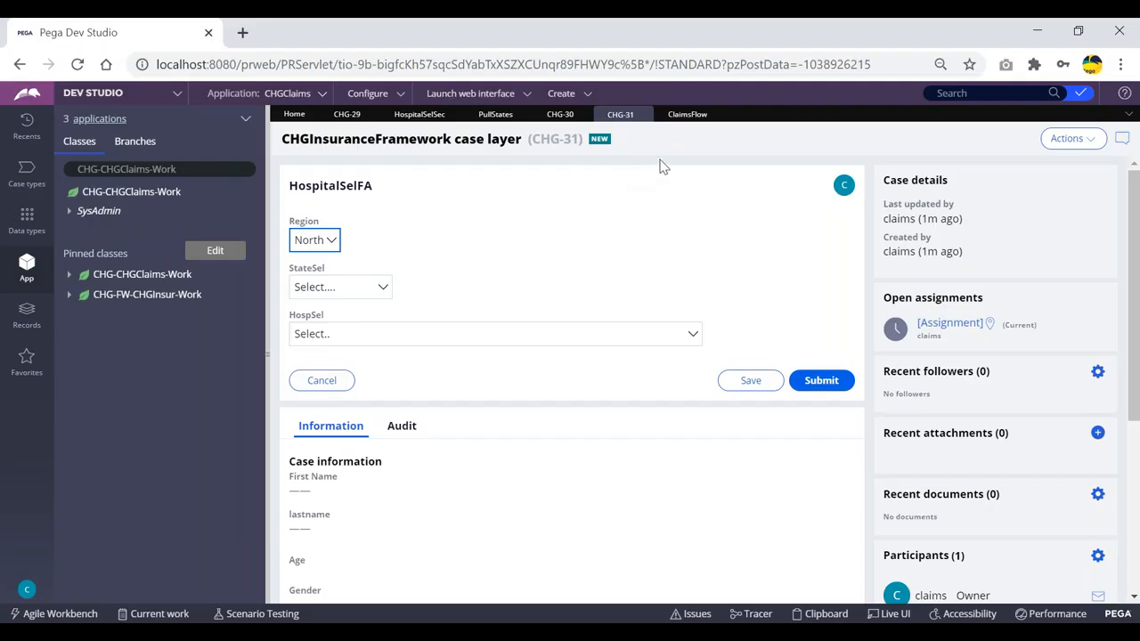
key(alt+Tab)
key(alt+Tab)
key(alt+Tab)
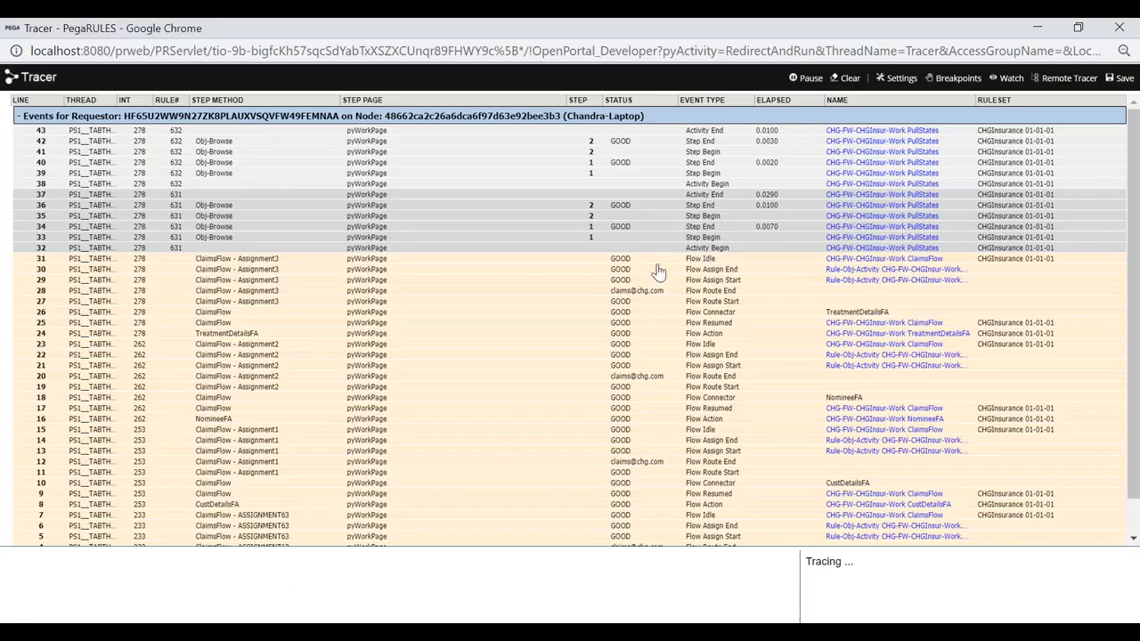
key(alt+Tab)
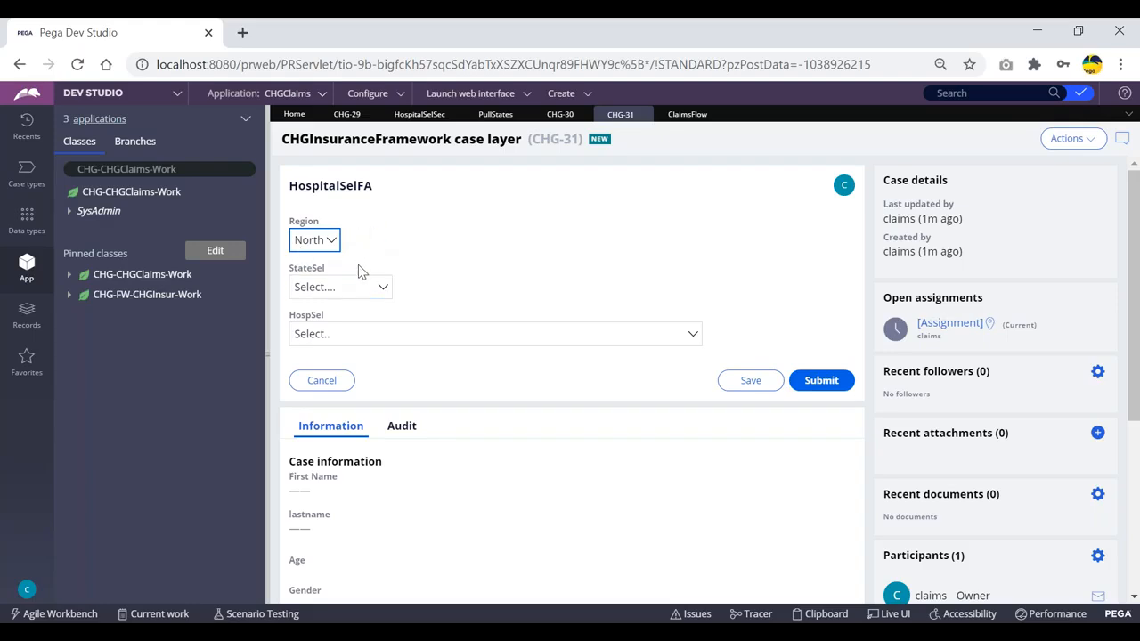
key(alt+Tab)
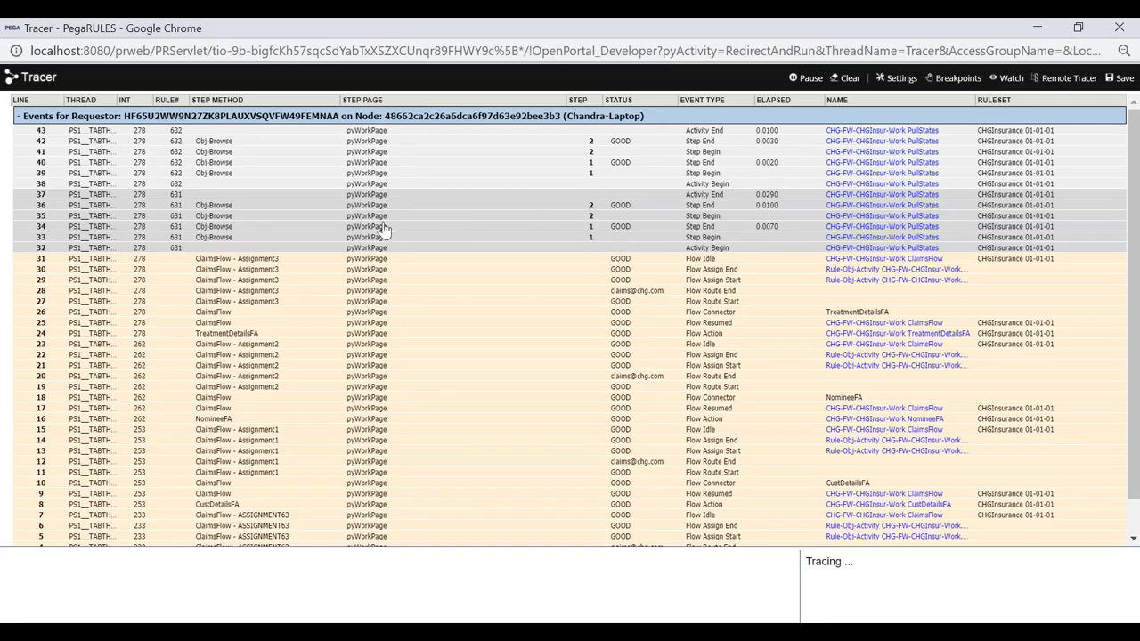
key(alt+Tab)
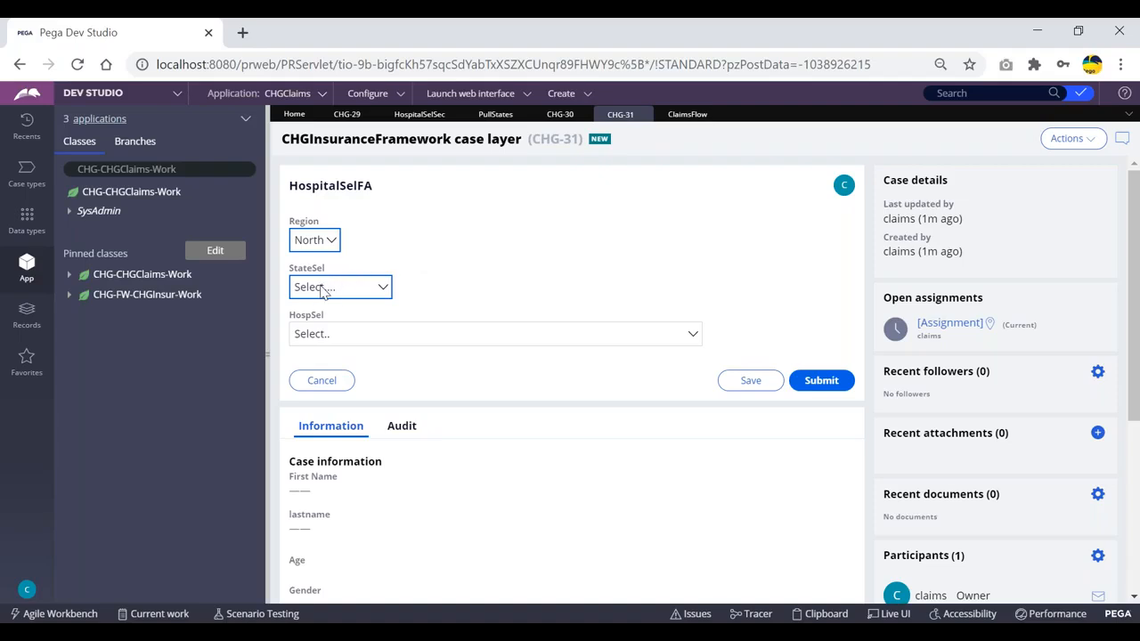
- Review PullStates with step 2 collapsed, then return to the HospitalSelSec section editor
click(495, 114)
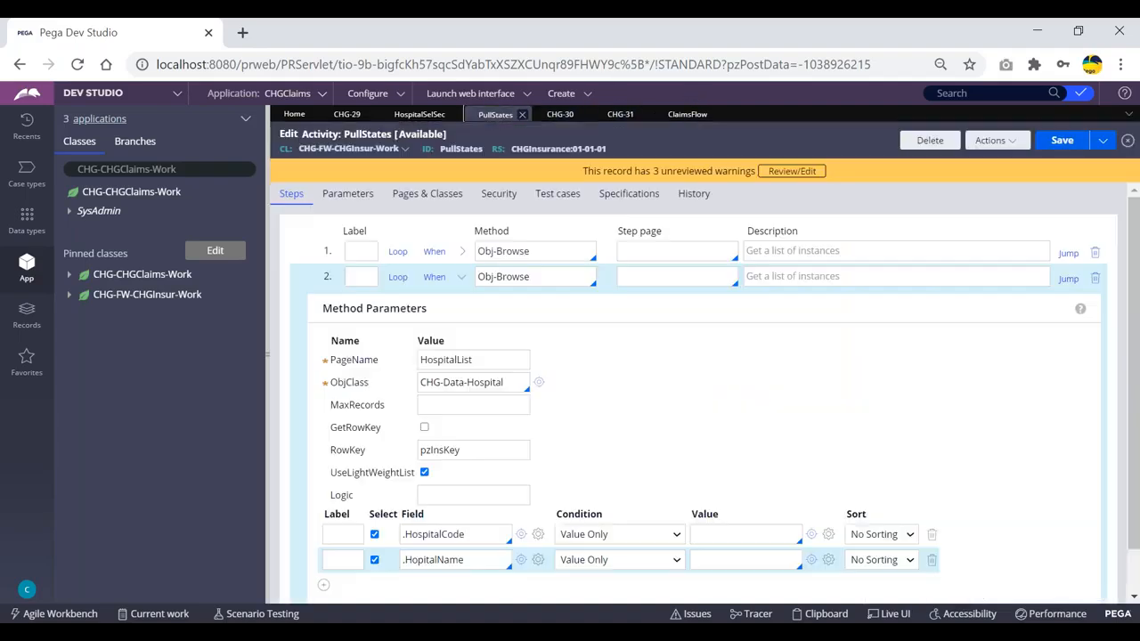
click(462, 277)
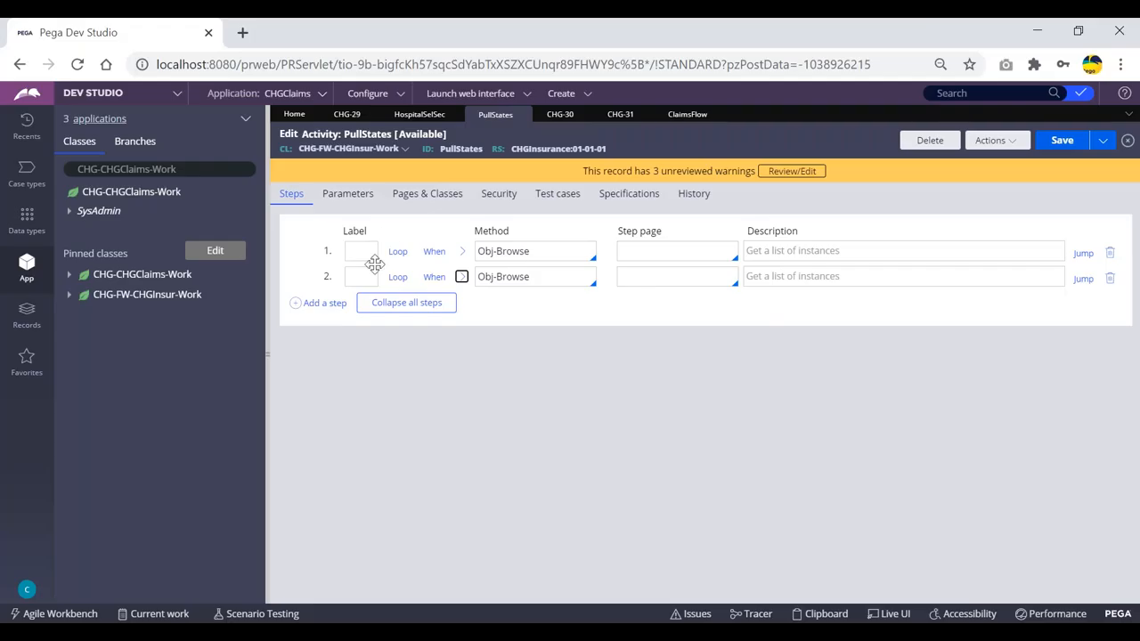
click(618, 114)
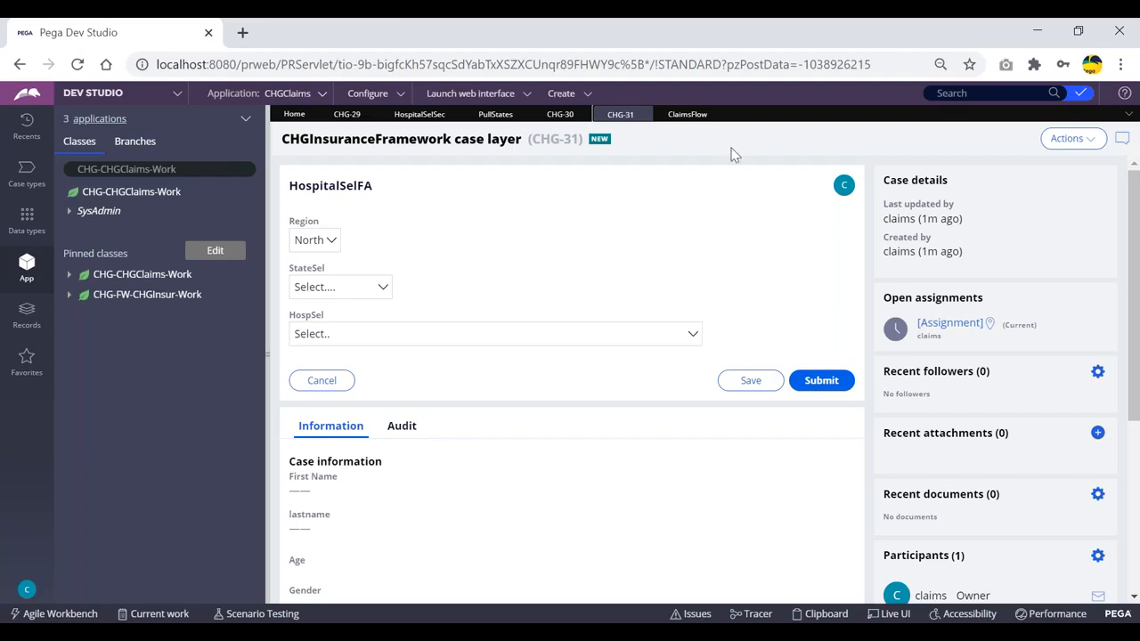
click(420, 114)
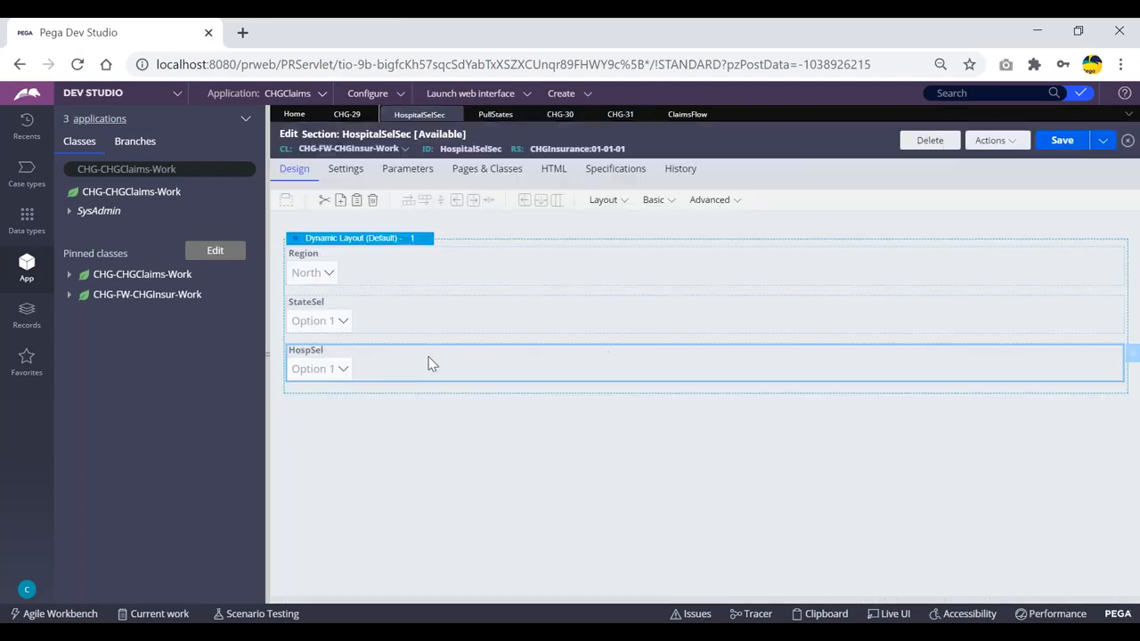
- Inspect HospSel's cell properties, noting HospitalList.pxResults sourced from PullStates, and close them unchanged
double_click(375, 349)
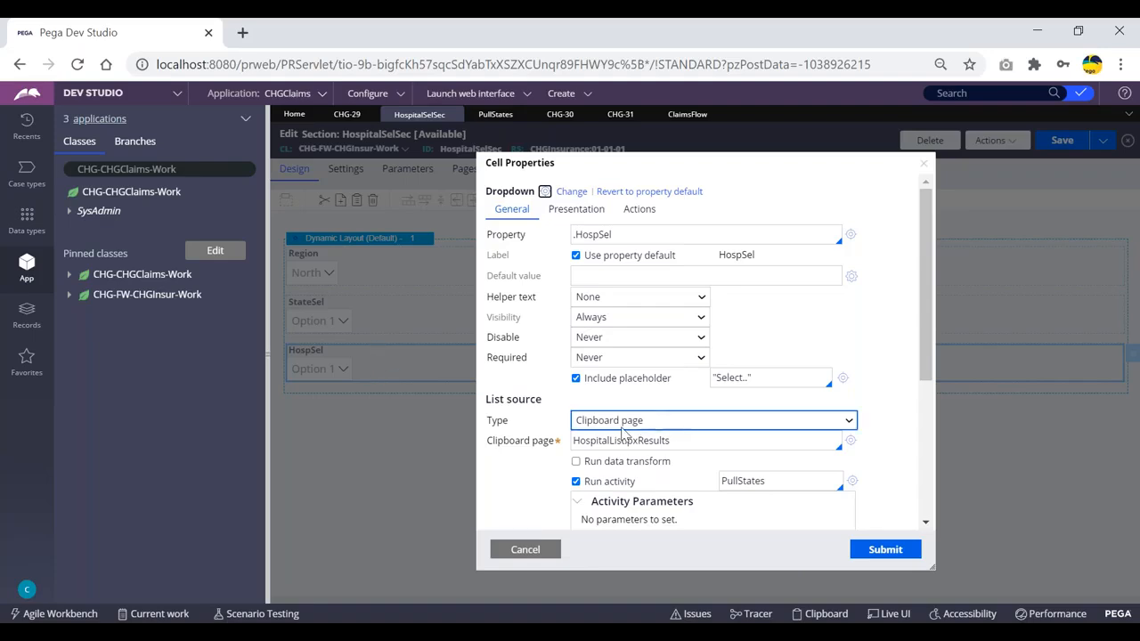
scroll(641, 433, down, 1)
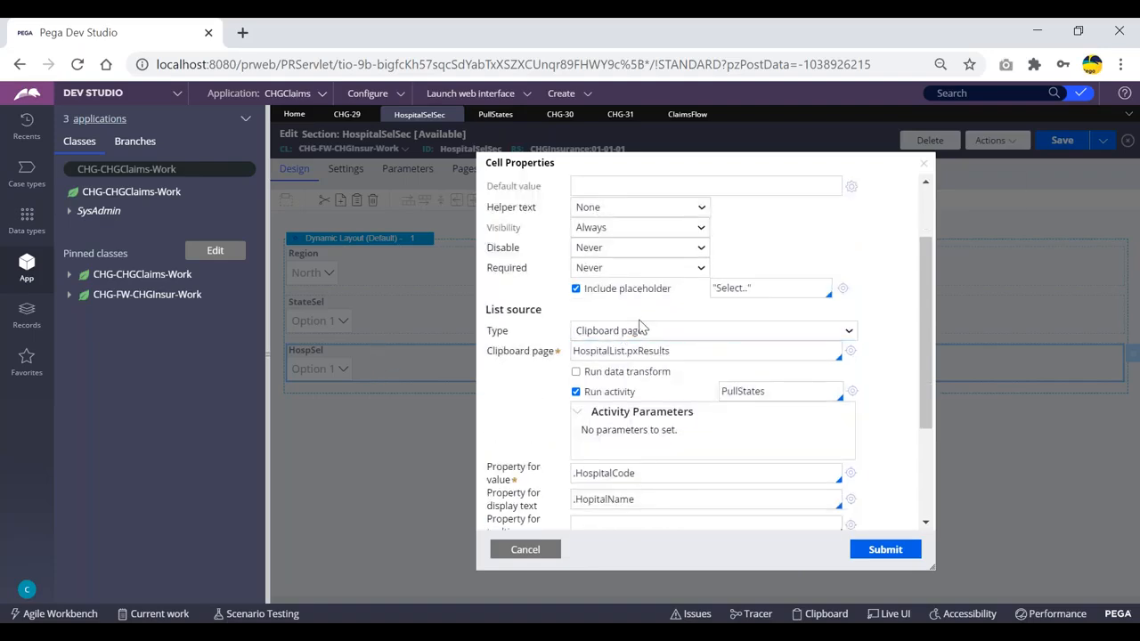
double_click(773, 390)
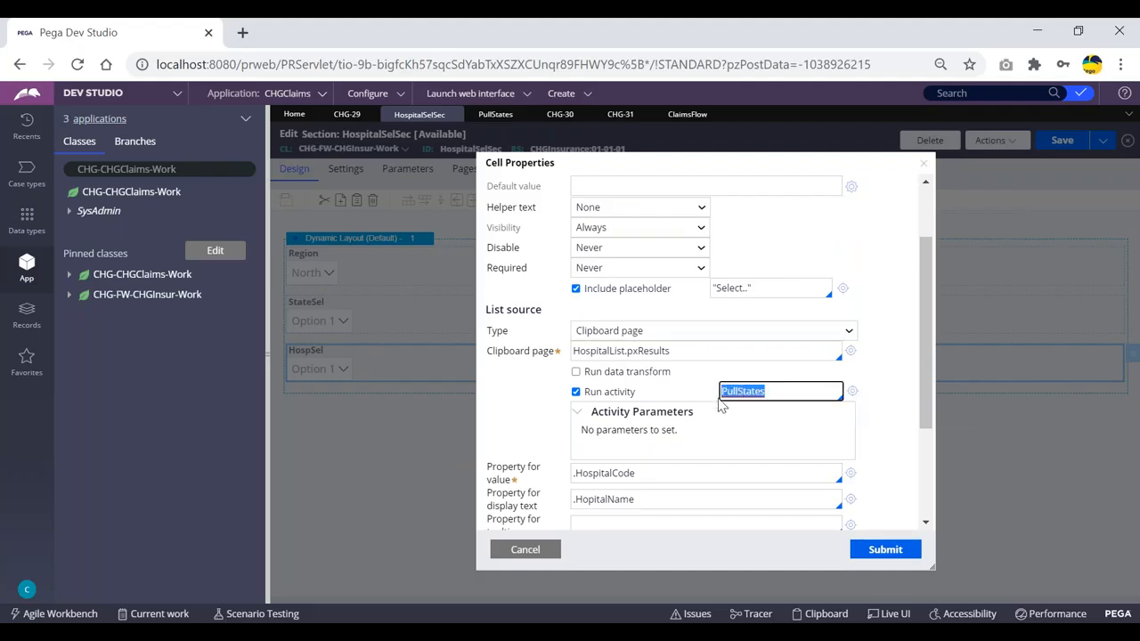
click(529, 550)
- Compare the Tracer's PullStates events with the section, then reopen HospSel's cell properties
key(alt+Tab)
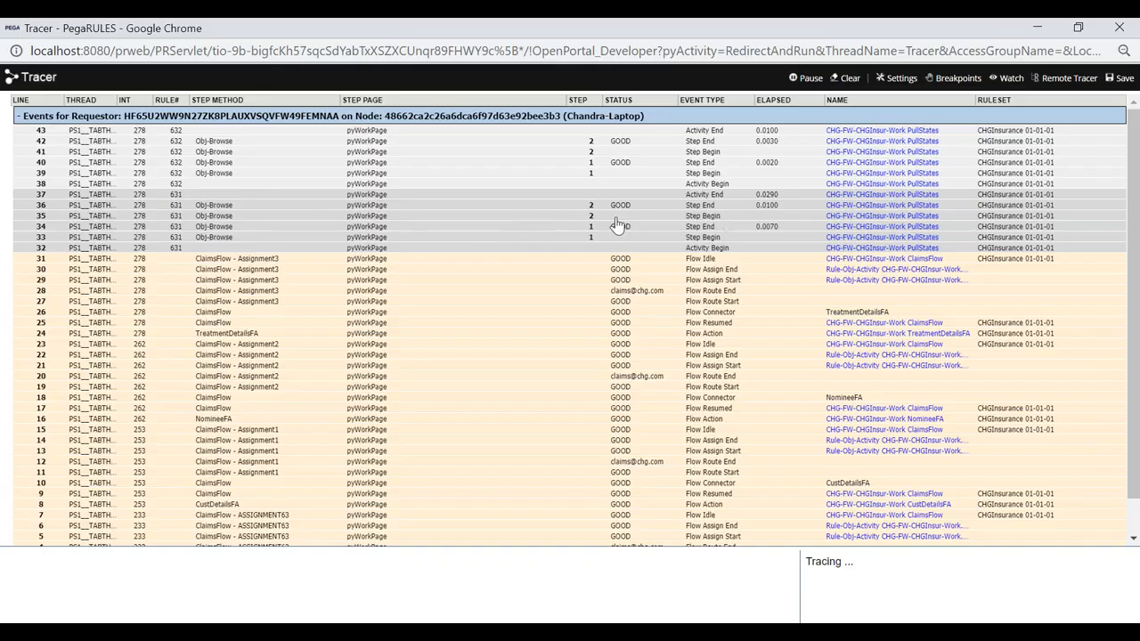
key(alt+Tab)
key(alt+Tab)
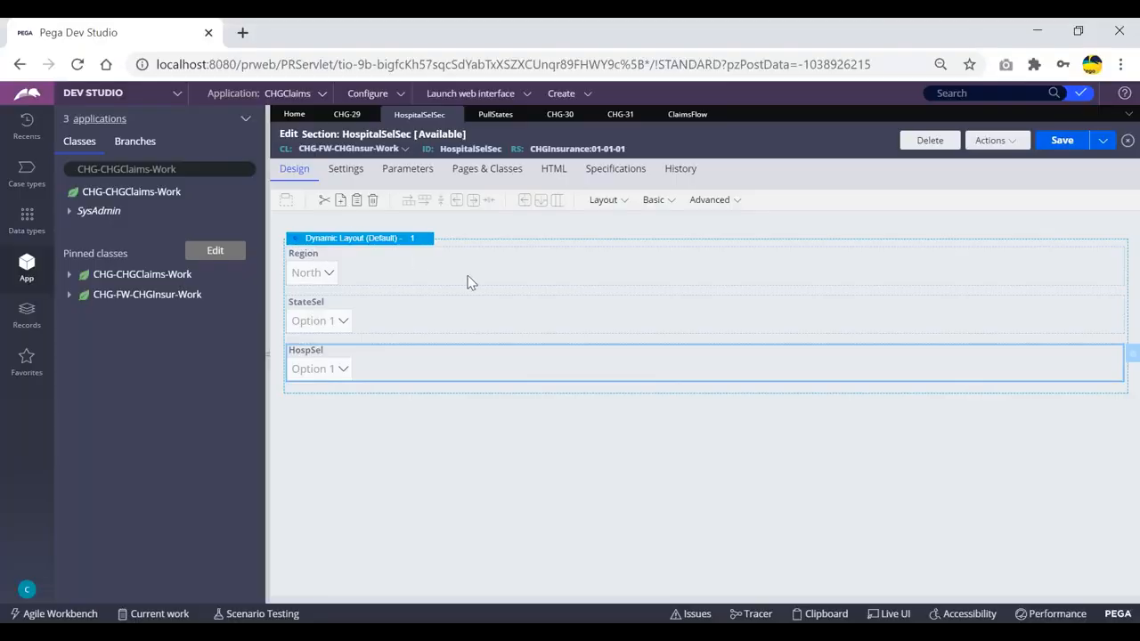
key(alt+Tab)
key(alt+Tab)
key(alt+Tab)
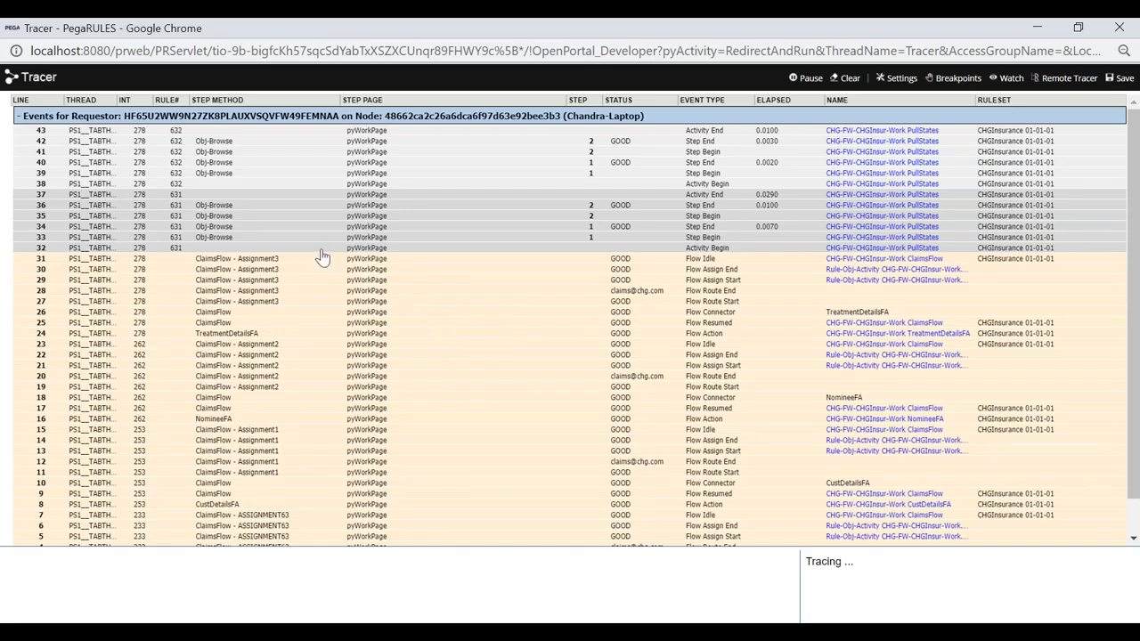
key(alt+Tab)
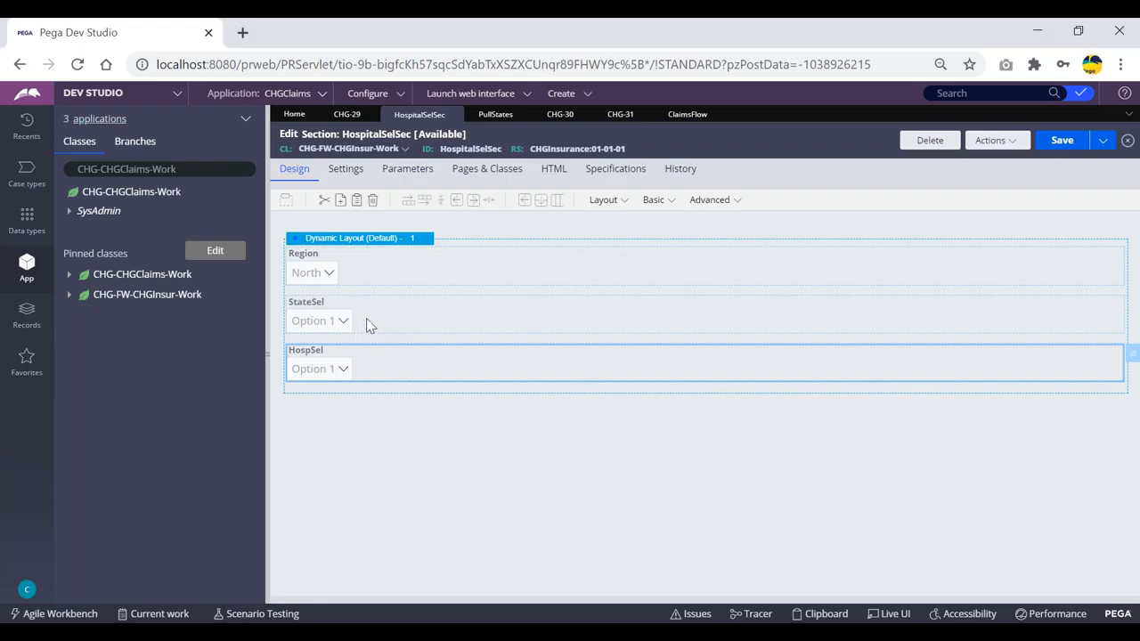
double_click(381, 370)
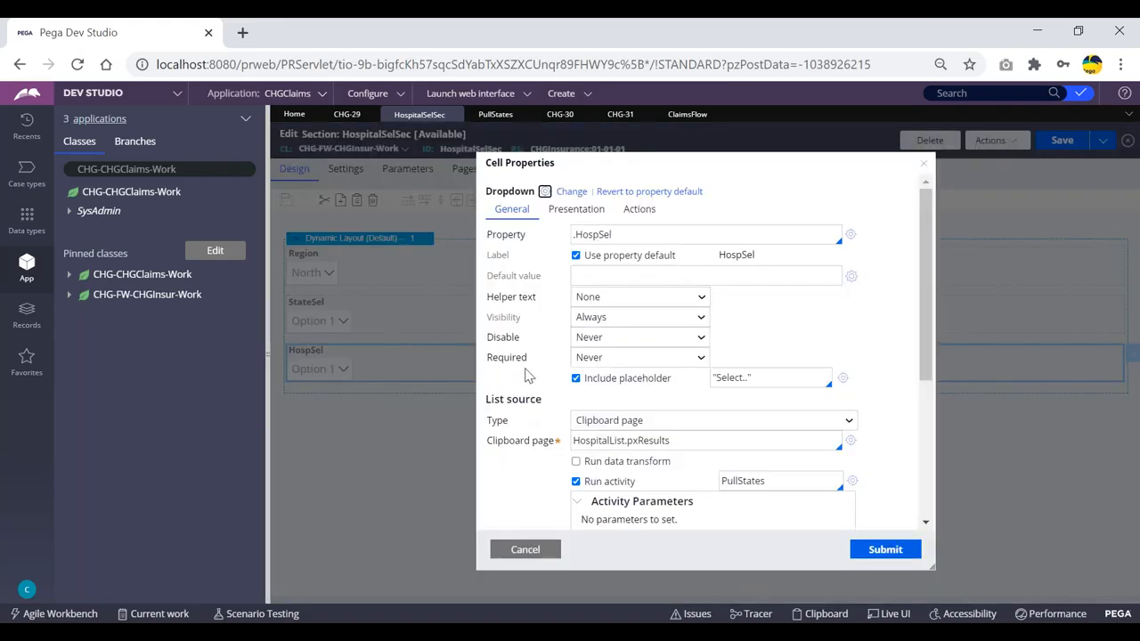
drag(545, 403, 487, 402)
scroll(510, 403, down, 1)
drag(775, 393, 711, 398)
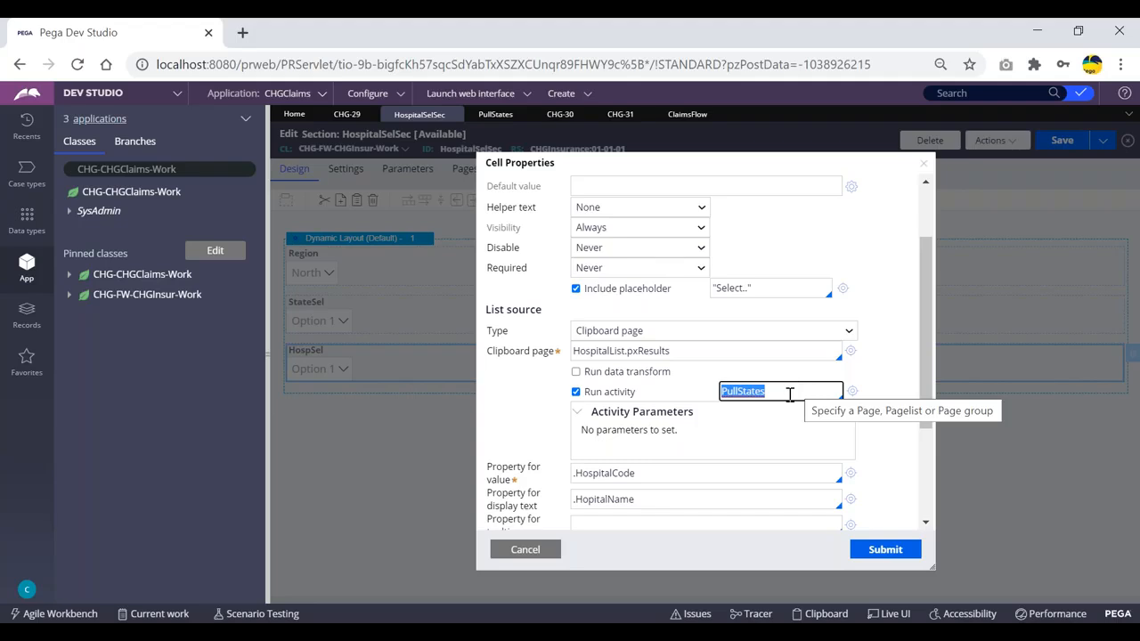
drag(677, 350, 571, 351)
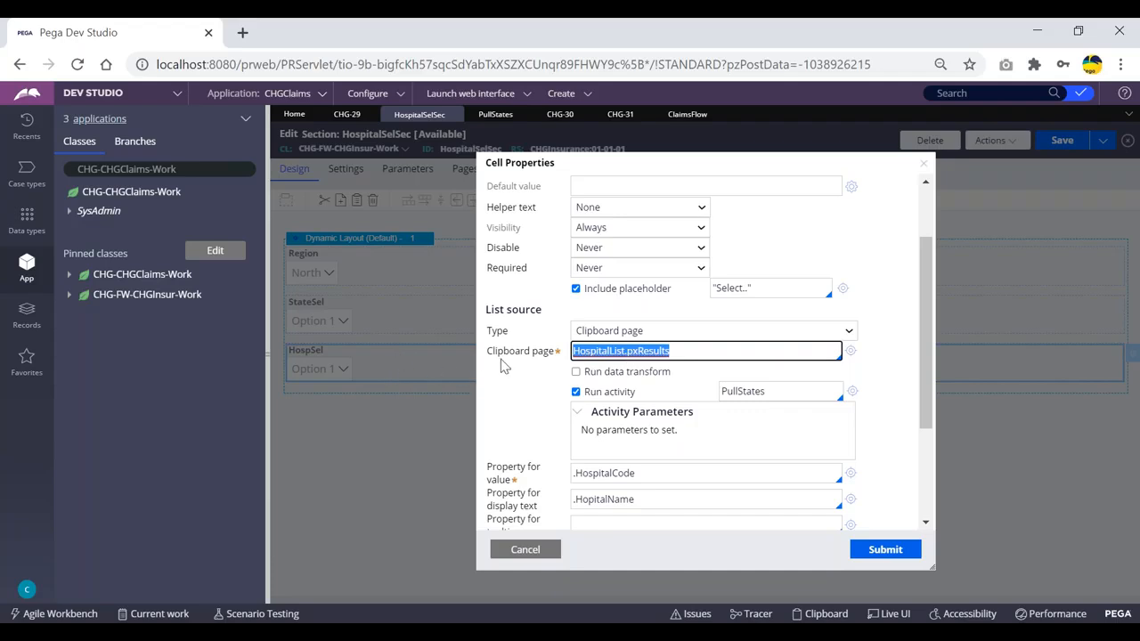
double_click(772, 391)
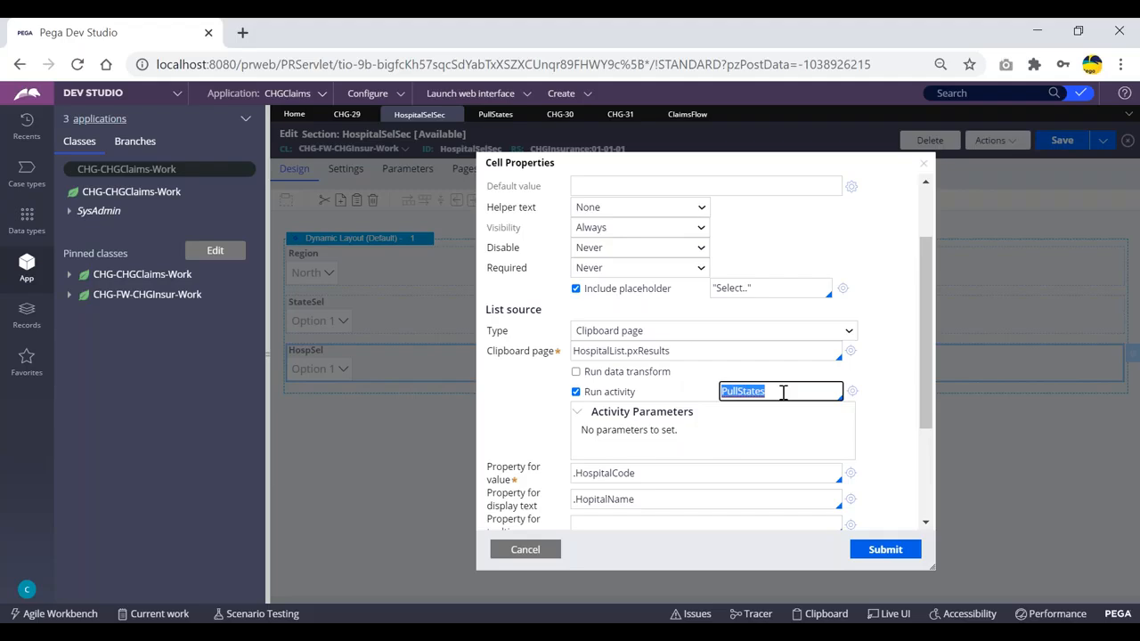
click(651, 352)
double_click(650, 352)
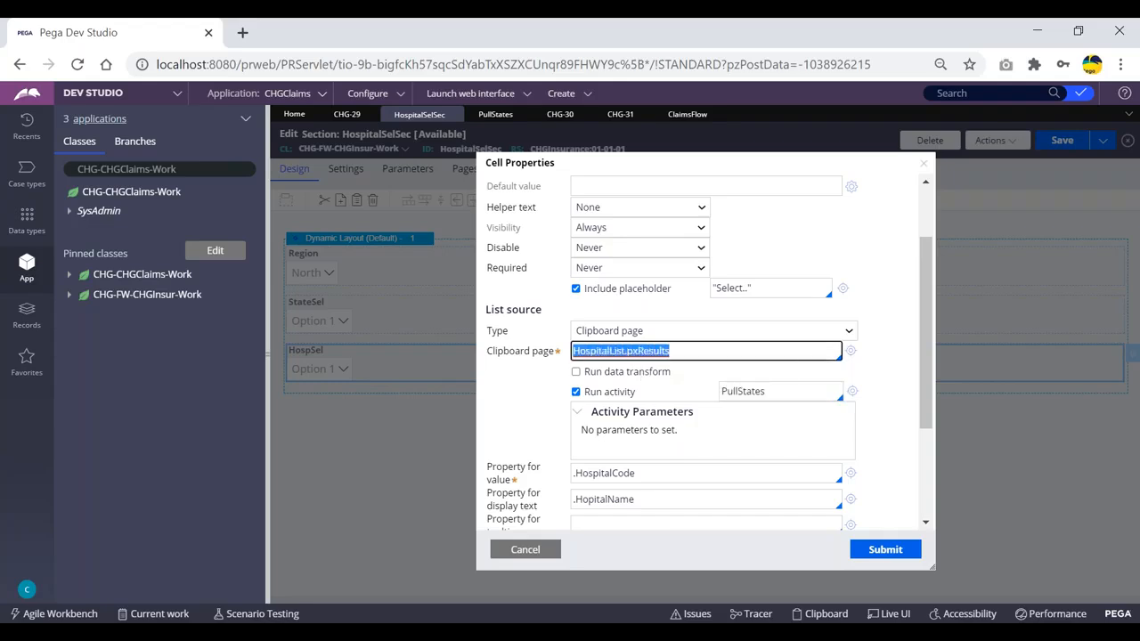
click(683, 350)
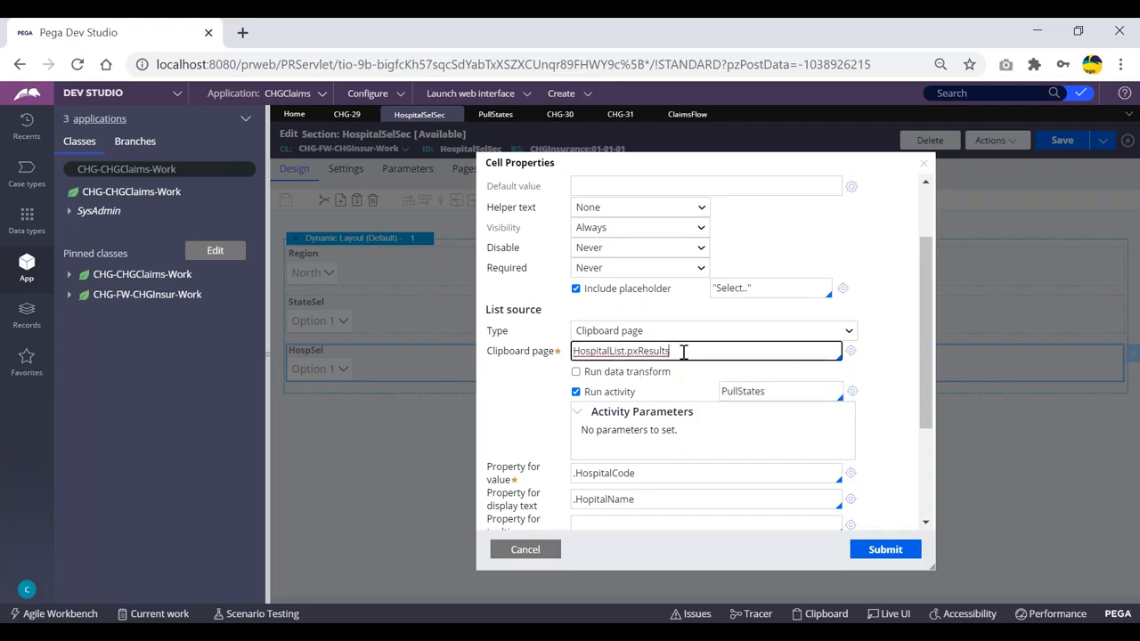
click(884, 549)
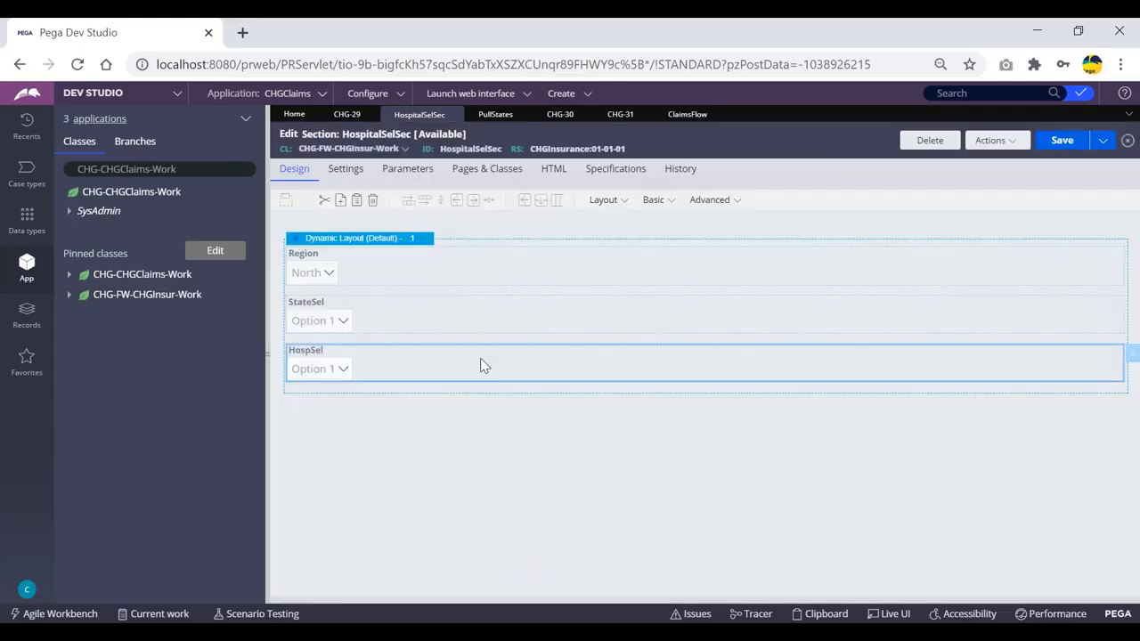
- Check the Tracer log, then bring up the PullStates activity with its two Obj-Browse steps
key(alt+Tab)
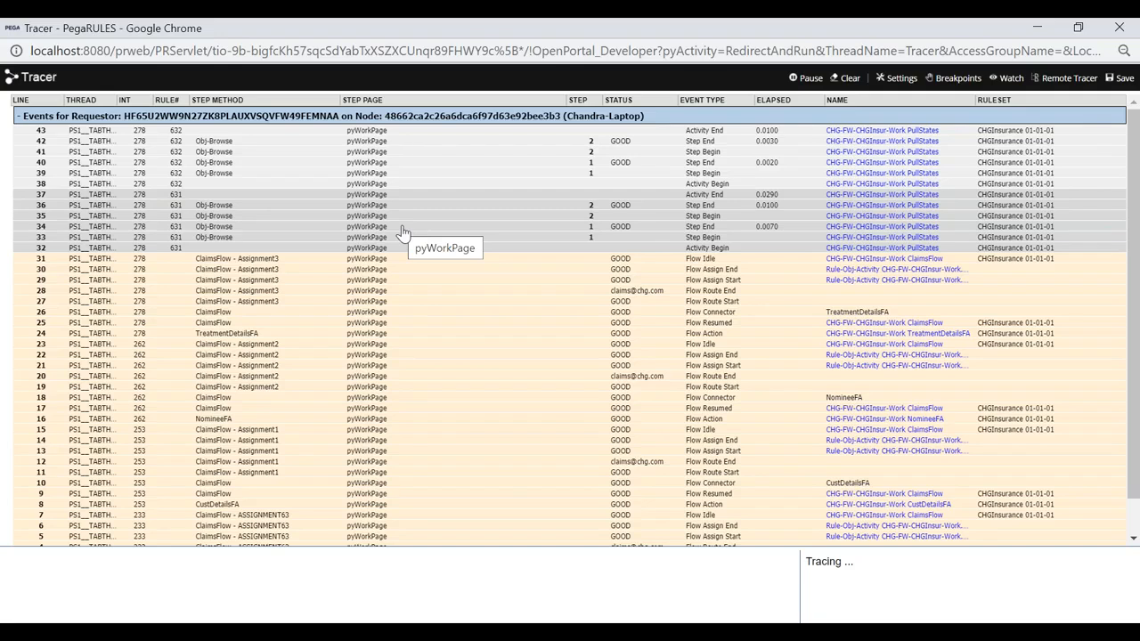
key(alt+Tab)
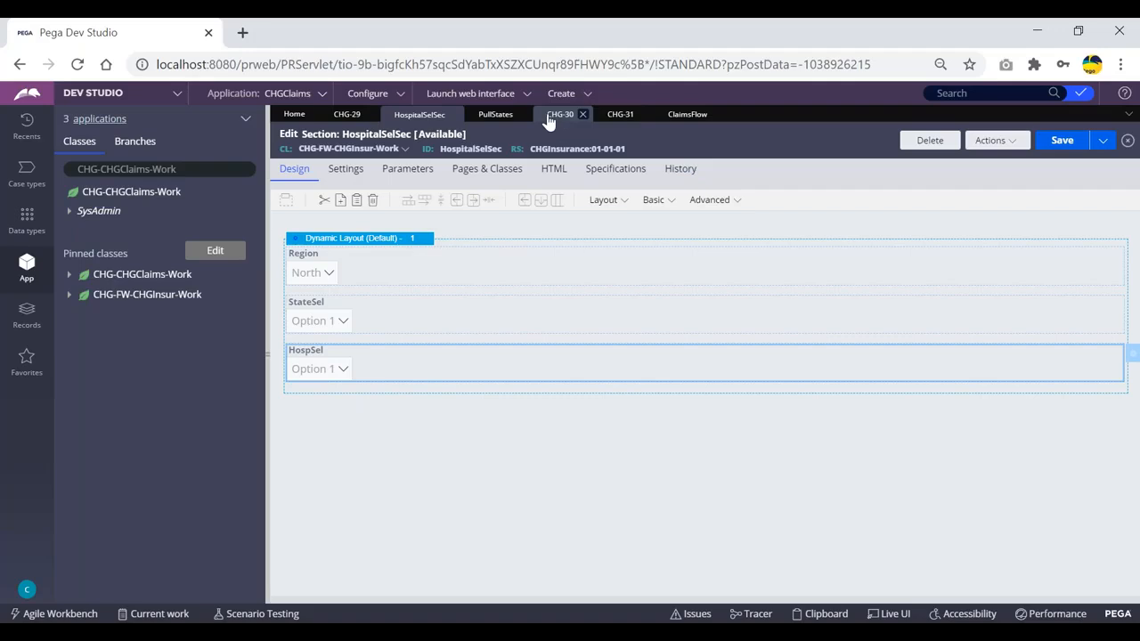
click(495, 114)
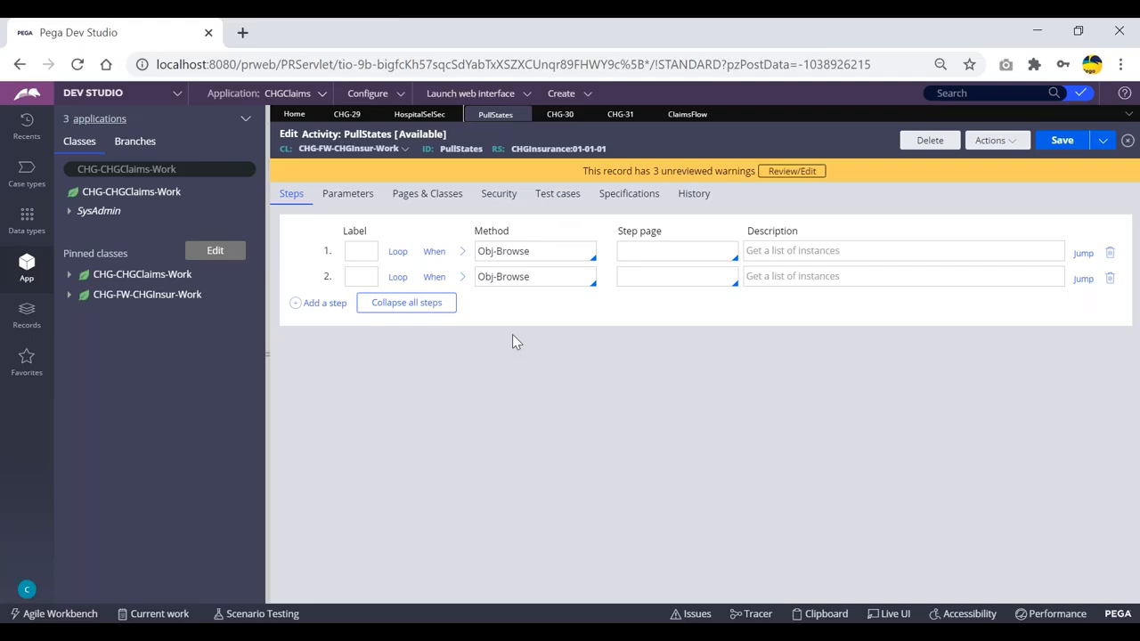
- Inspect both Obj-Browse method fields of PullStates, then select the HospSel row in HospitalSelSec
click(540, 252)
click(541, 279)
click(542, 255)
click(539, 277)
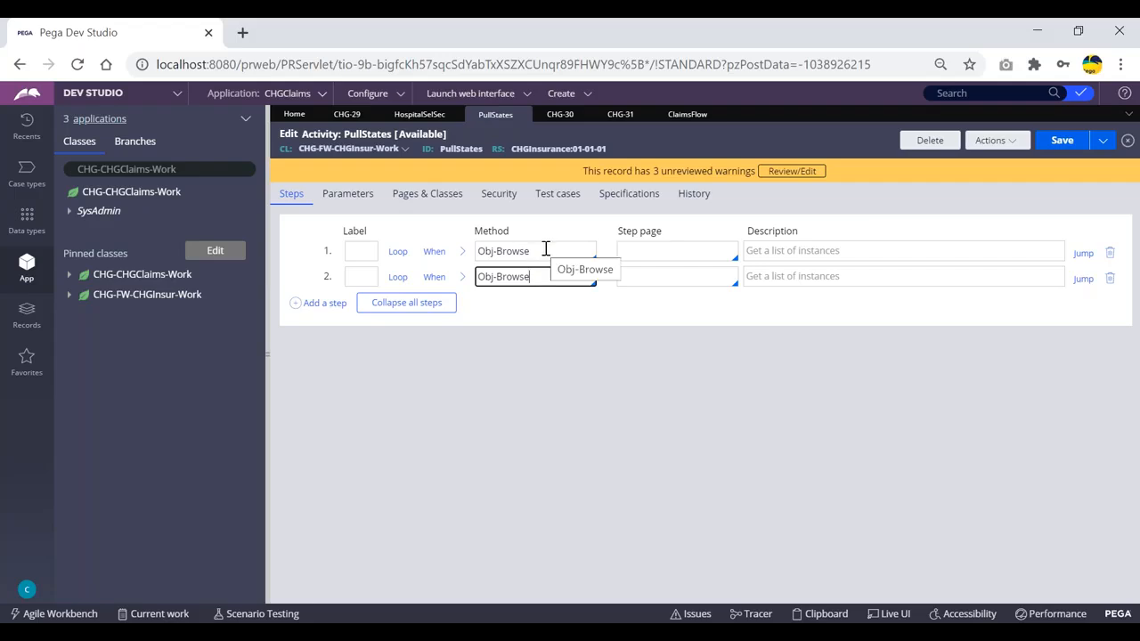
click(541, 251)
click(540, 277)
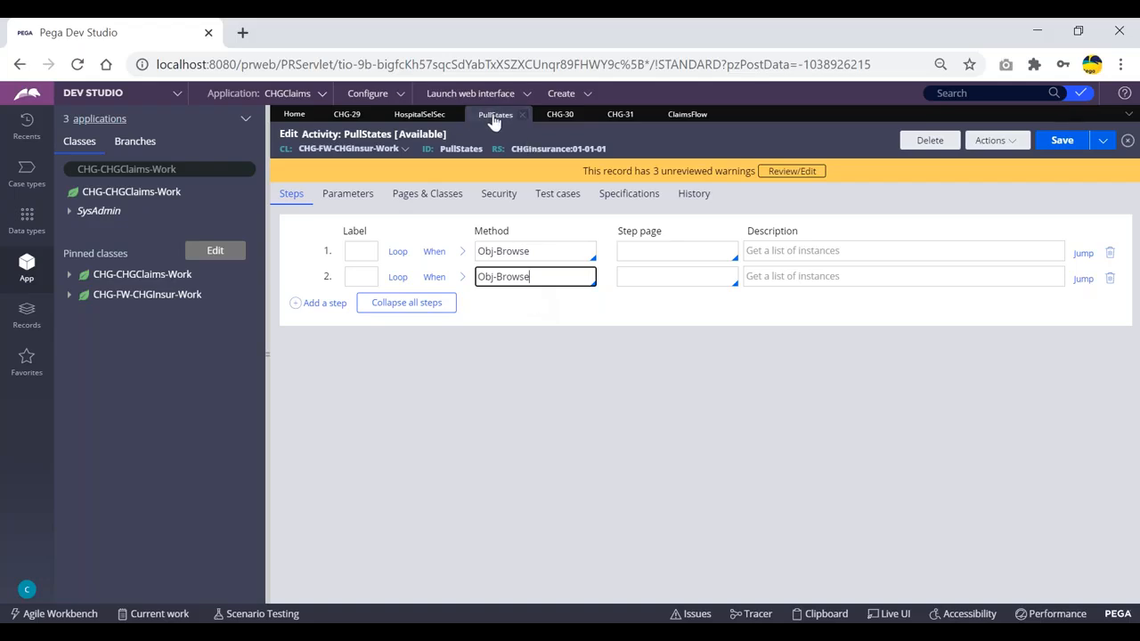
click(418, 117)
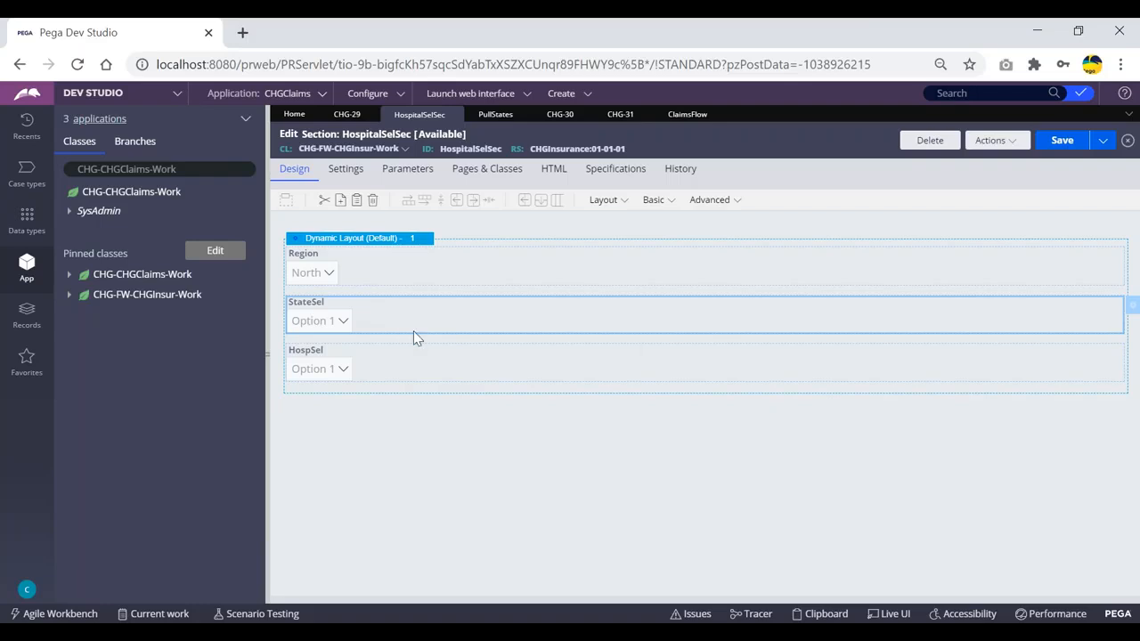
click(385, 361)
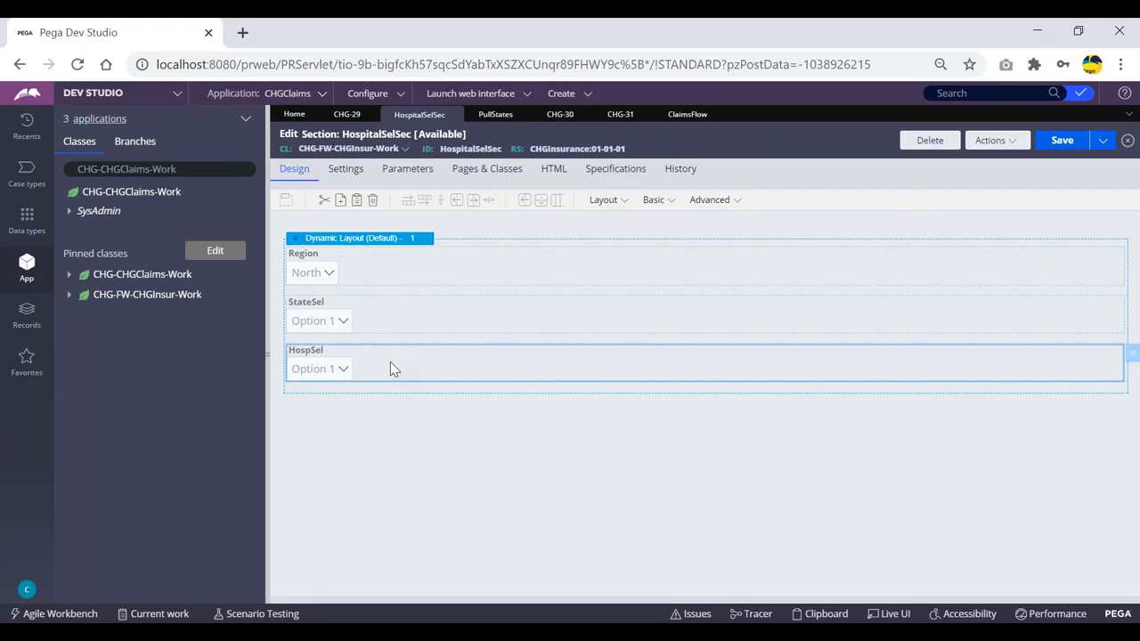
click(356, 319)
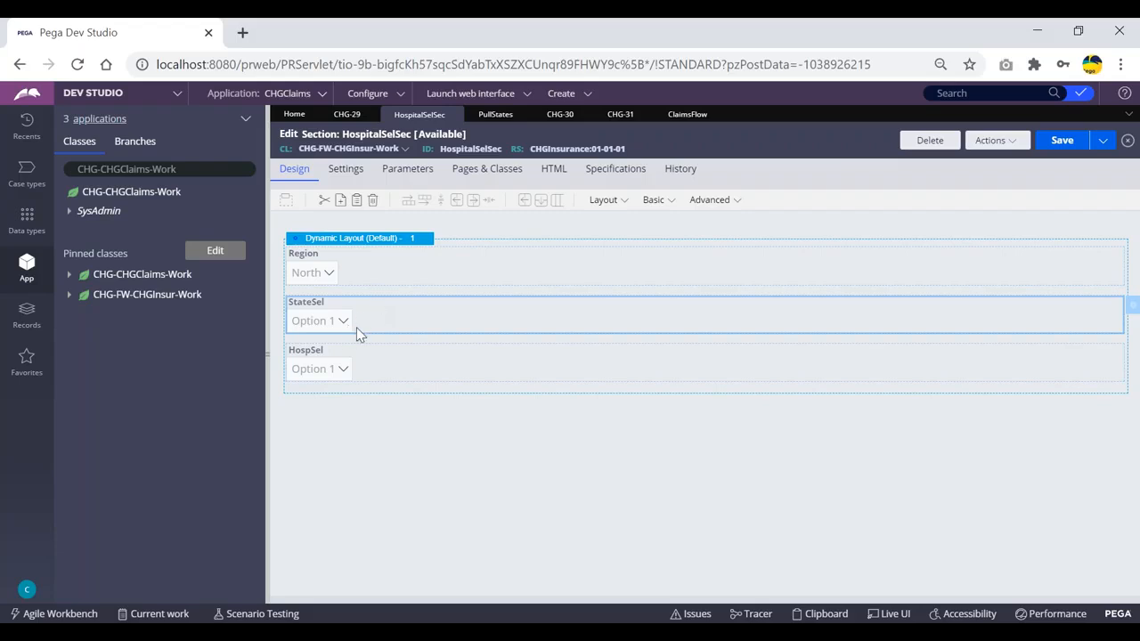
click(342, 358)
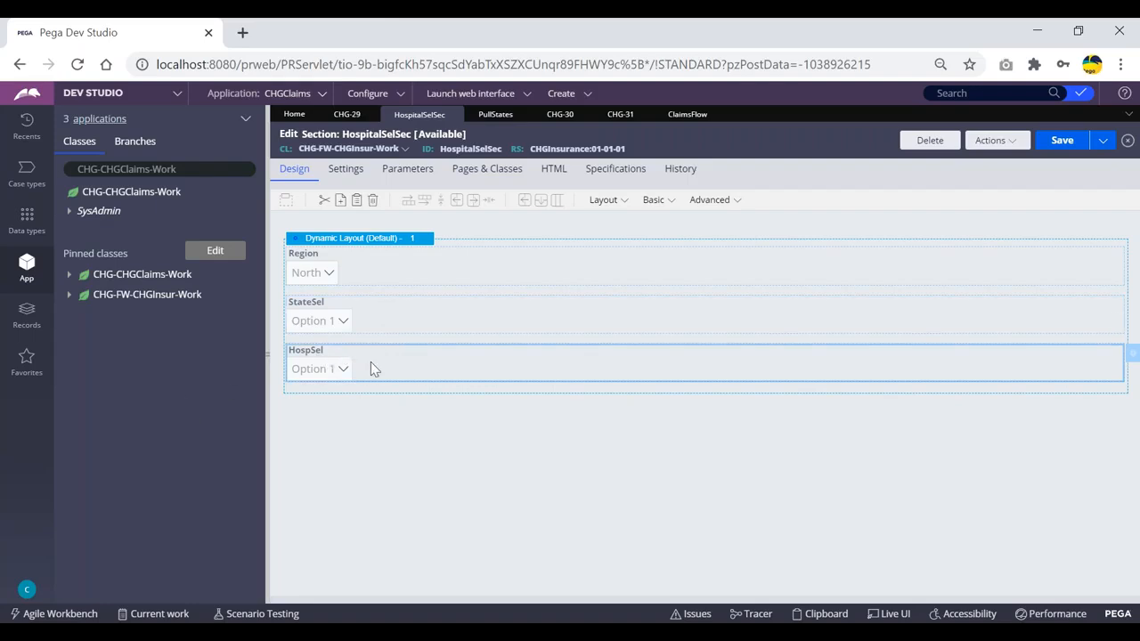
double_click(371, 362)
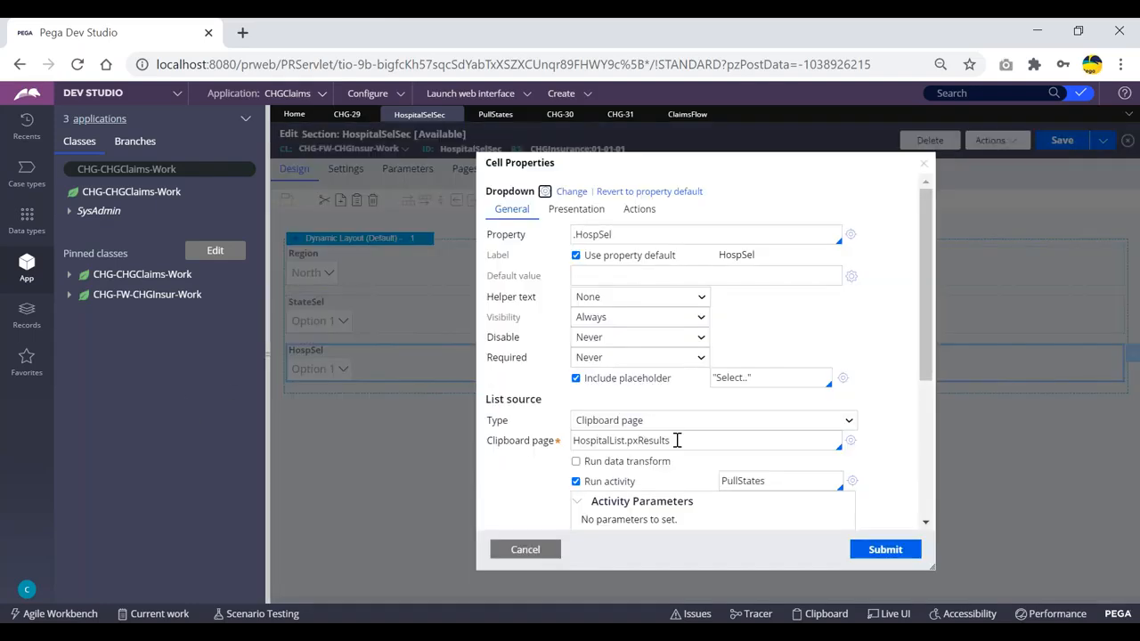
scroll(740, 303, down, 3)
scroll(737, 305, up, 1)
drag(771, 323, 720, 323)
drag(544, 244, 487, 239)
drag(774, 321, 719, 322)
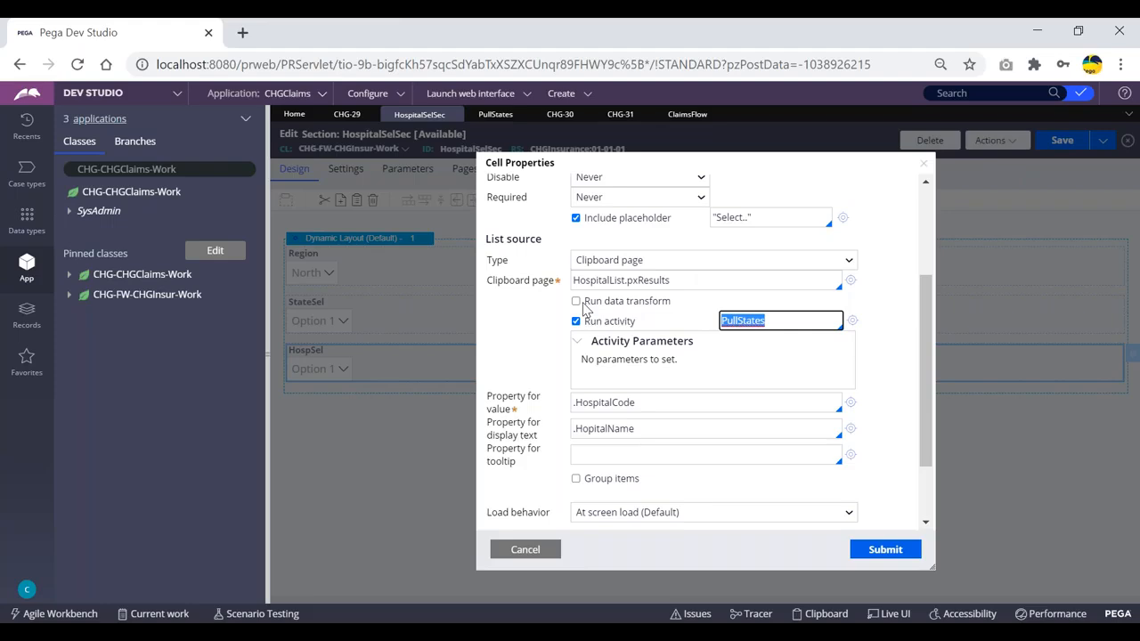
click(524, 549)
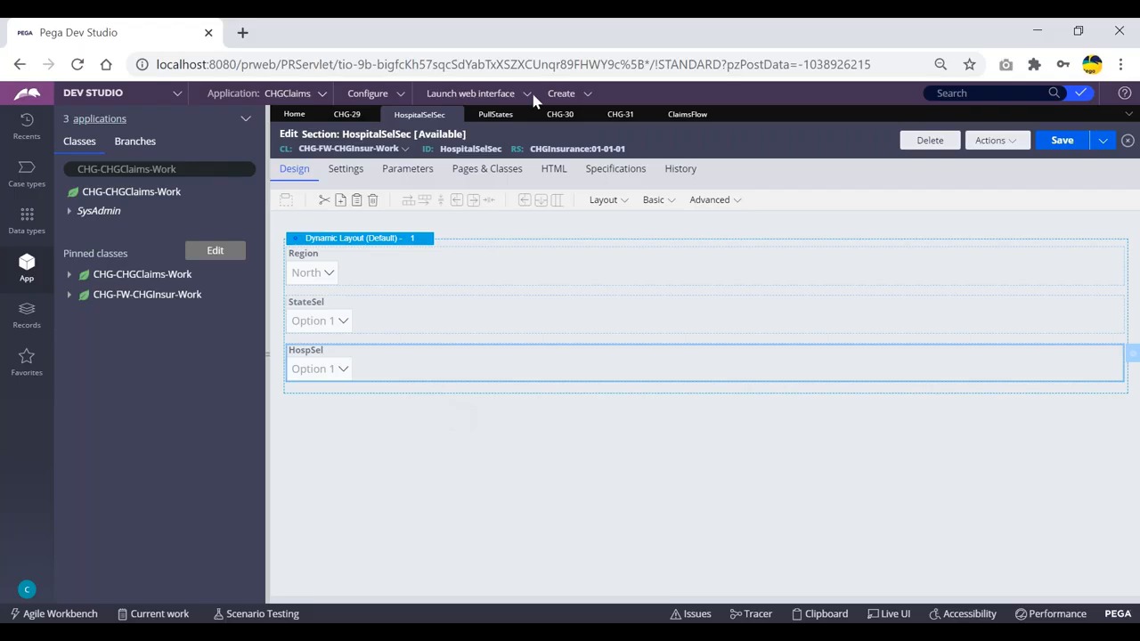
- Inspect the Obj-Browse method of PullStates step 1, then return to case CHG-31's form
click(495, 114)
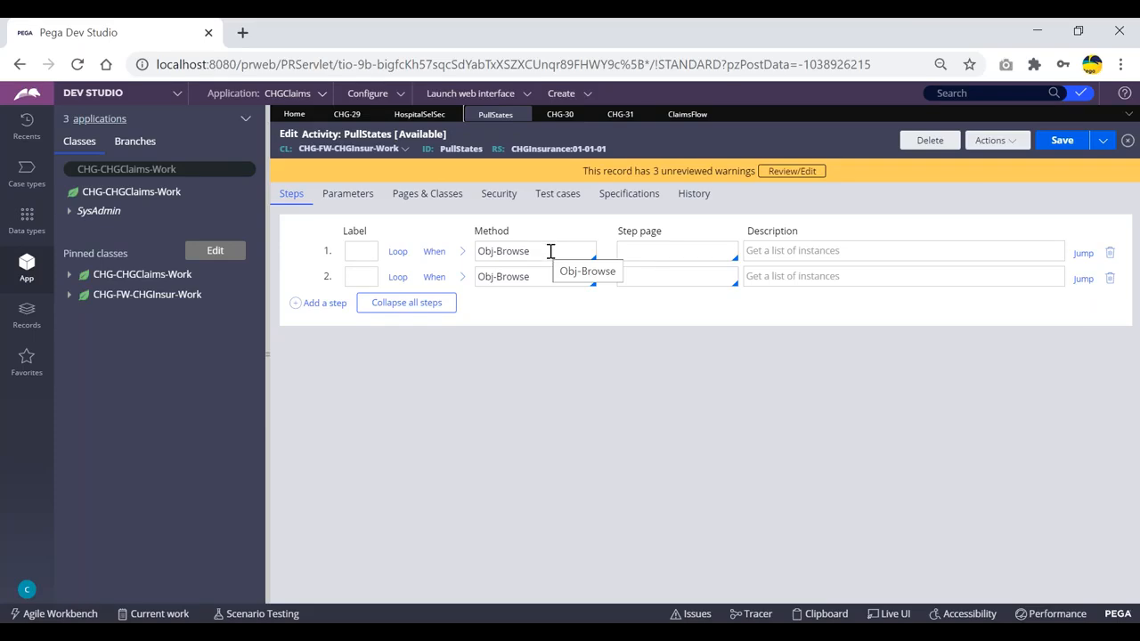
click(546, 253)
click(568, 306)
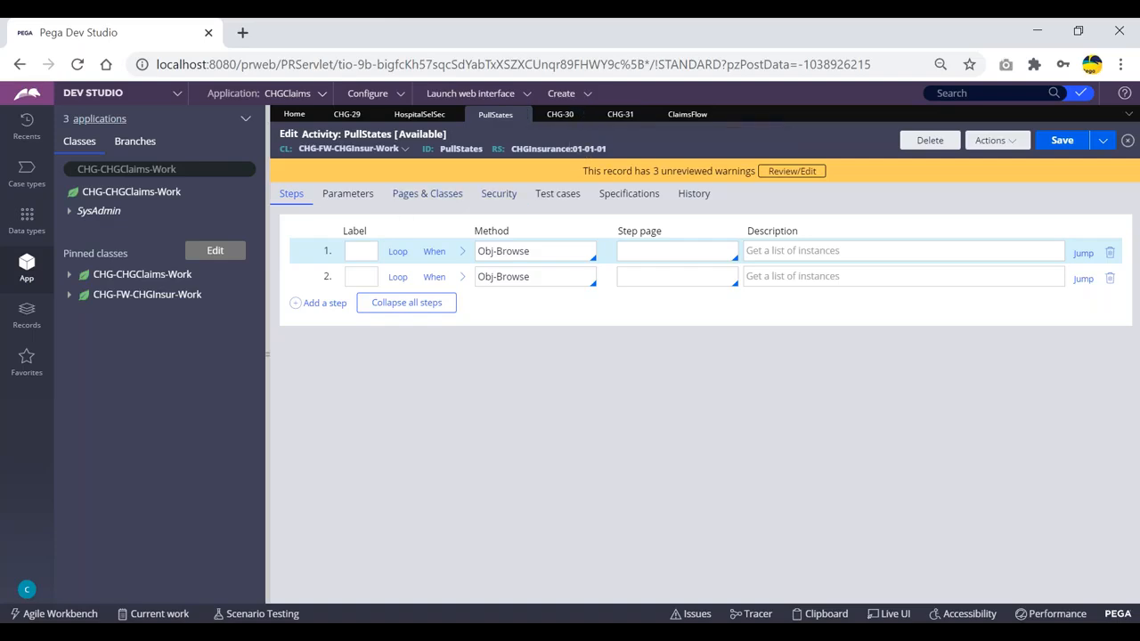
click(620, 114)
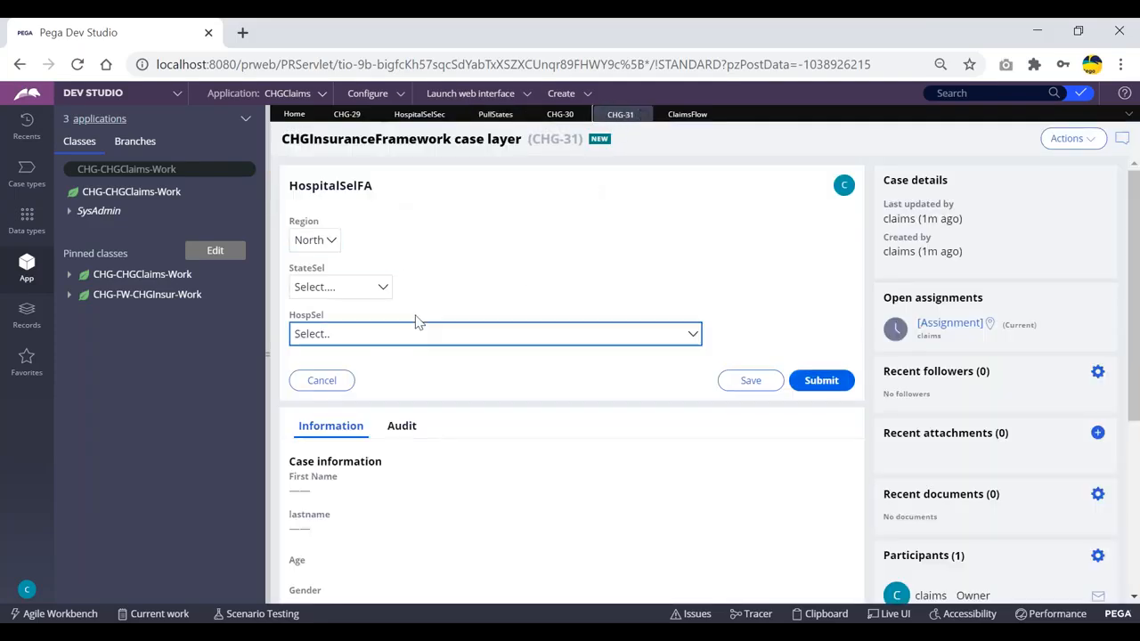
- Glance at the ClaimsFlow diagram, review case CHG-31's form, then return to HospitalSelSec
click(677, 116)
click(621, 114)
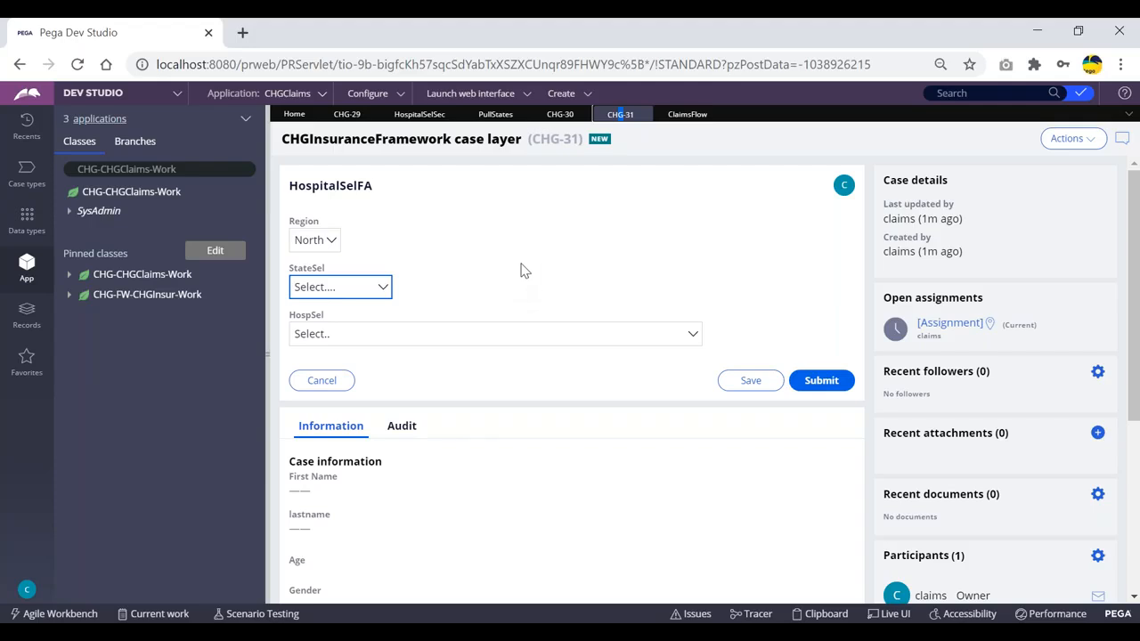
drag(532, 139, 578, 139)
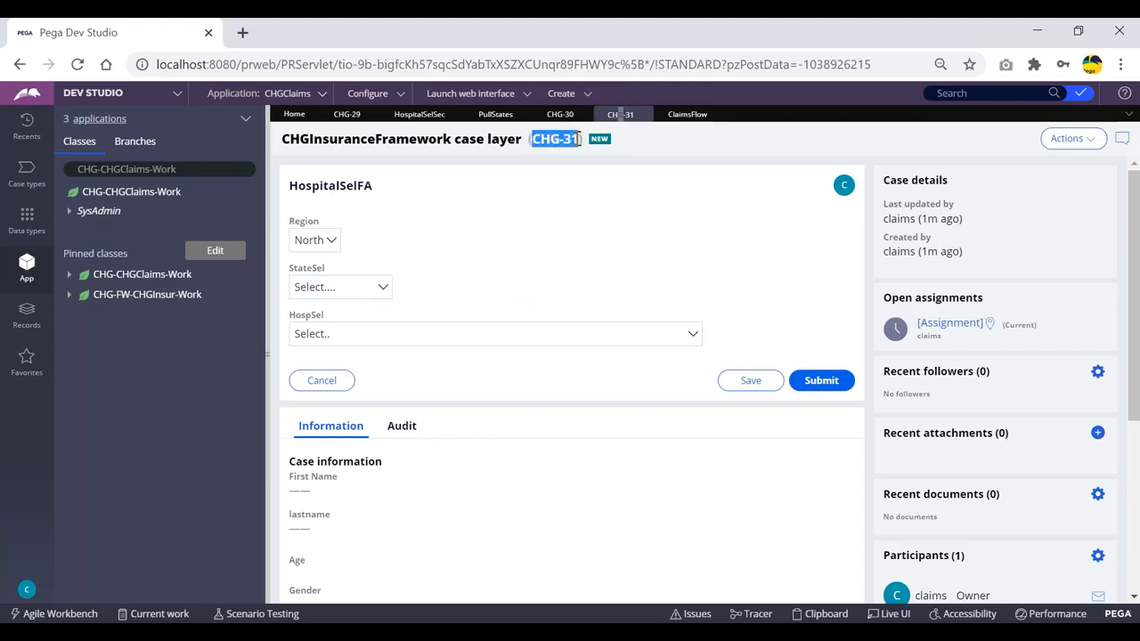
click(643, 149)
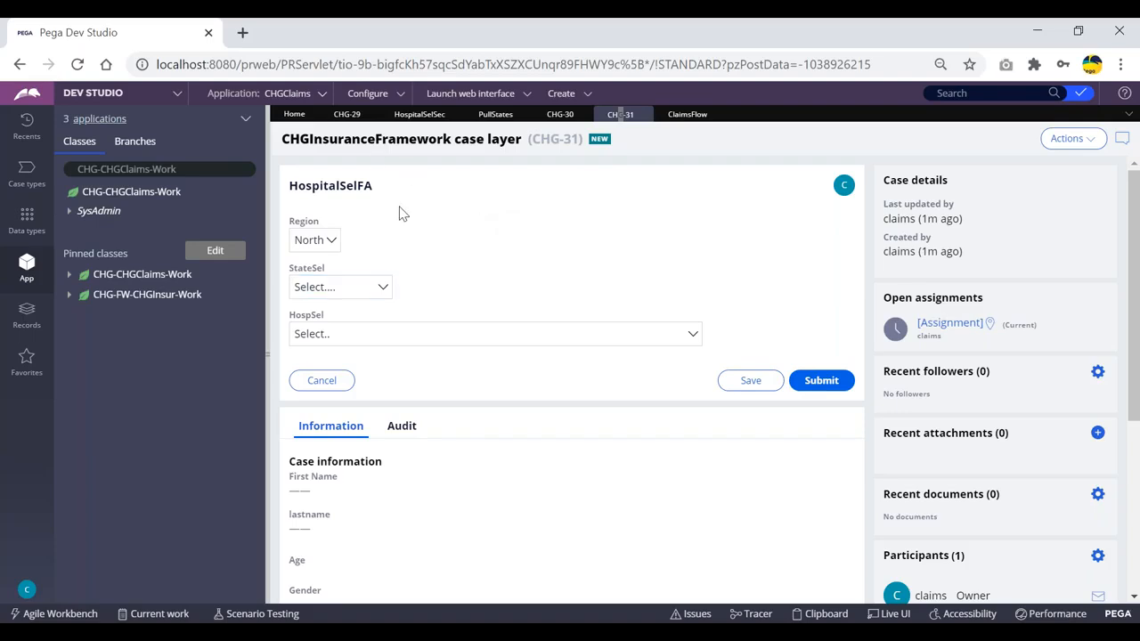
click(413, 117)
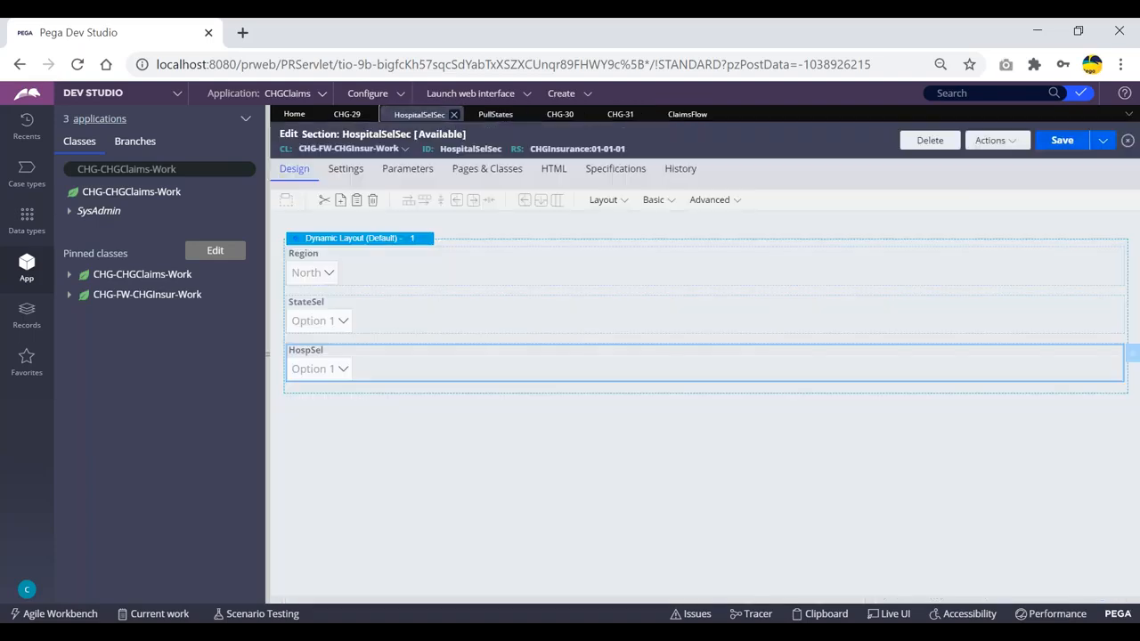
- Open the StateSel dropdown's cell properties and review its StateList.pxResults list source from PullStates
double_click(410, 320)
drag(547, 400, 484, 399)
scroll(515, 391, down, 1)
click(515, 324)
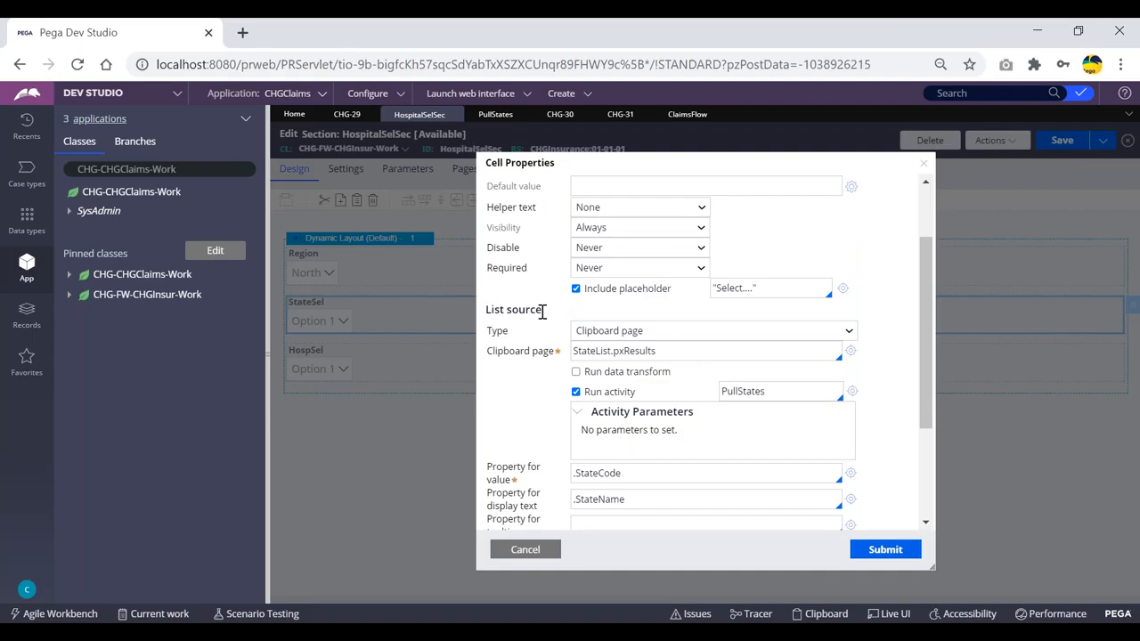
drag(542, 311, 515, 312)
click(513, 302)
scroll(613, 475, up, 5)
click(525, 550)
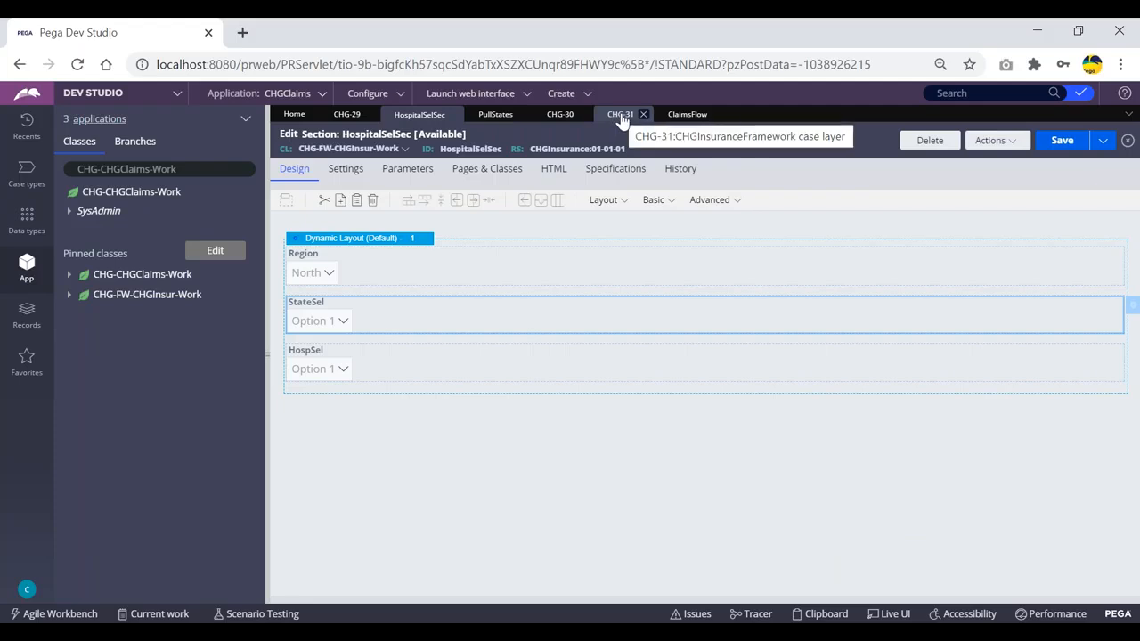
click(613, 117)
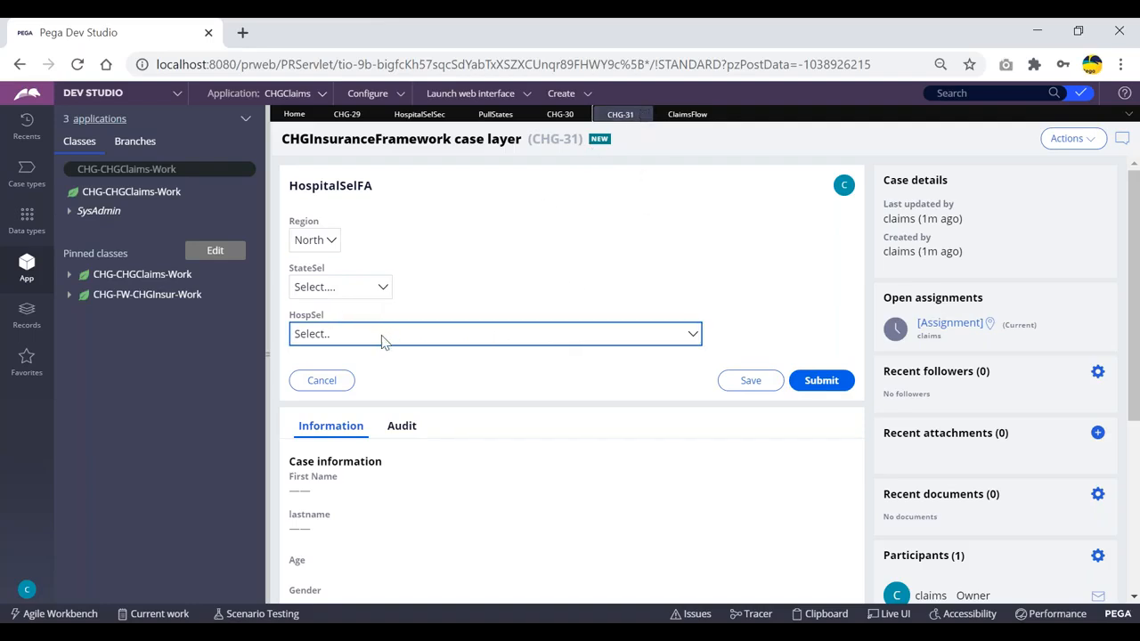
click(684, 114)
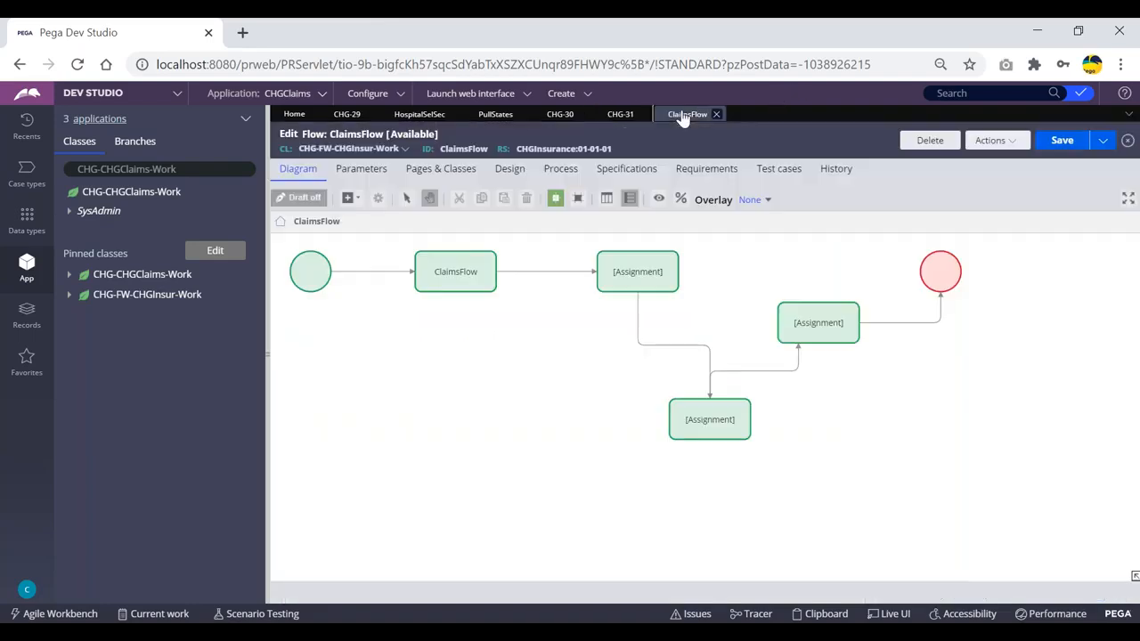
click(621, 114)
click(558, 114)
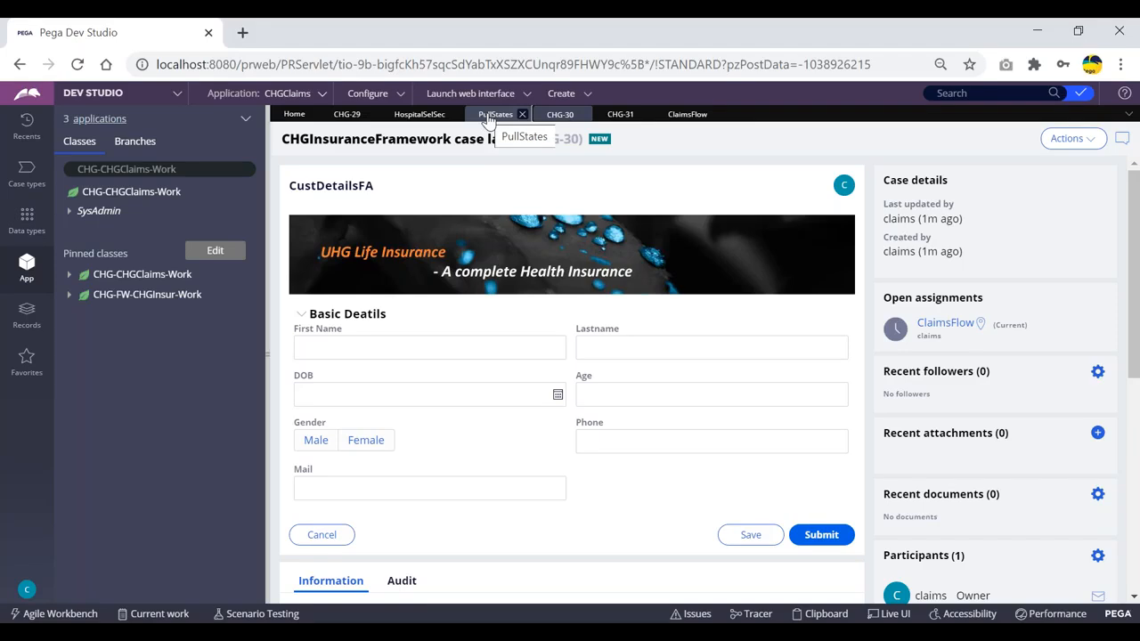
click(489, 121)
click(433, 118)
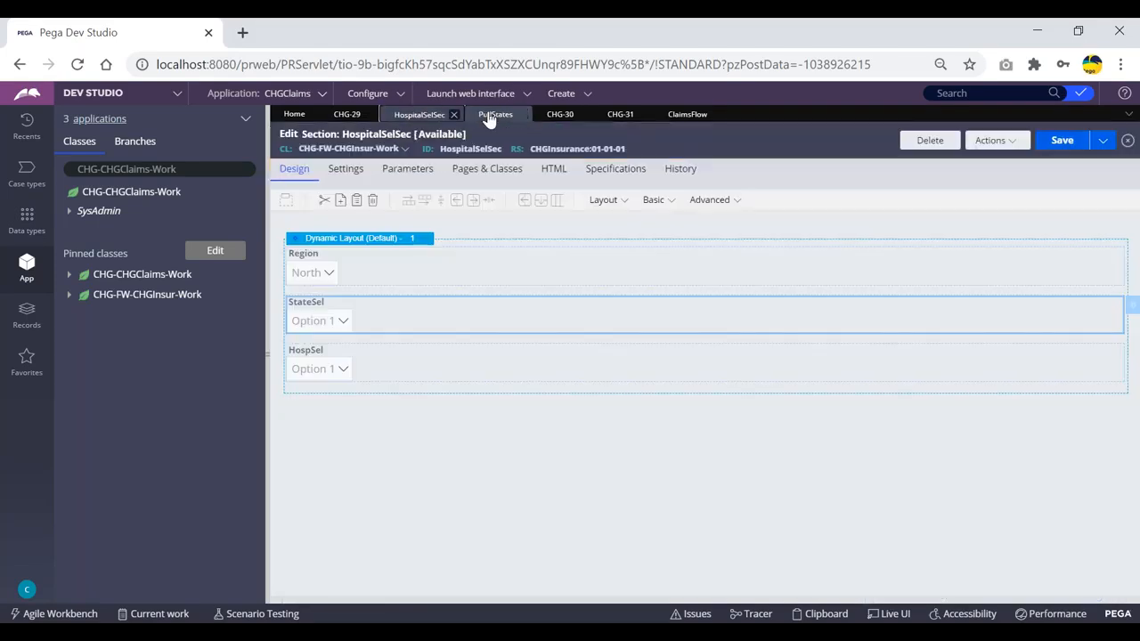
click(372, 114)
- Look over the PullStates activity steps, then switch back to the HospitalSelSec section design
click(424, 118)
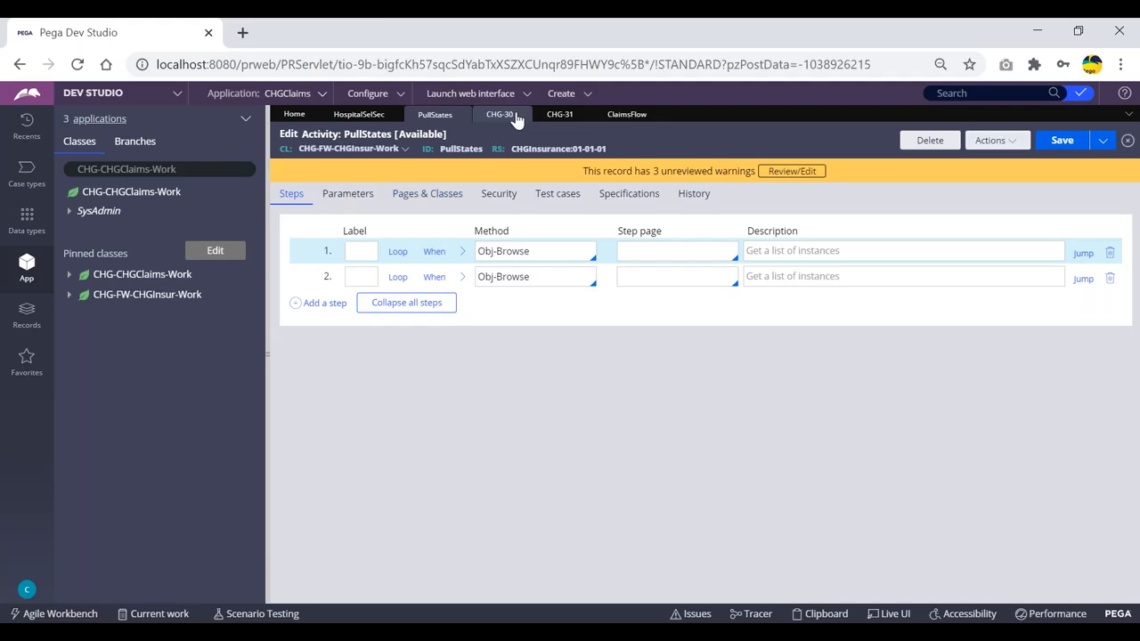
click(359, 114)
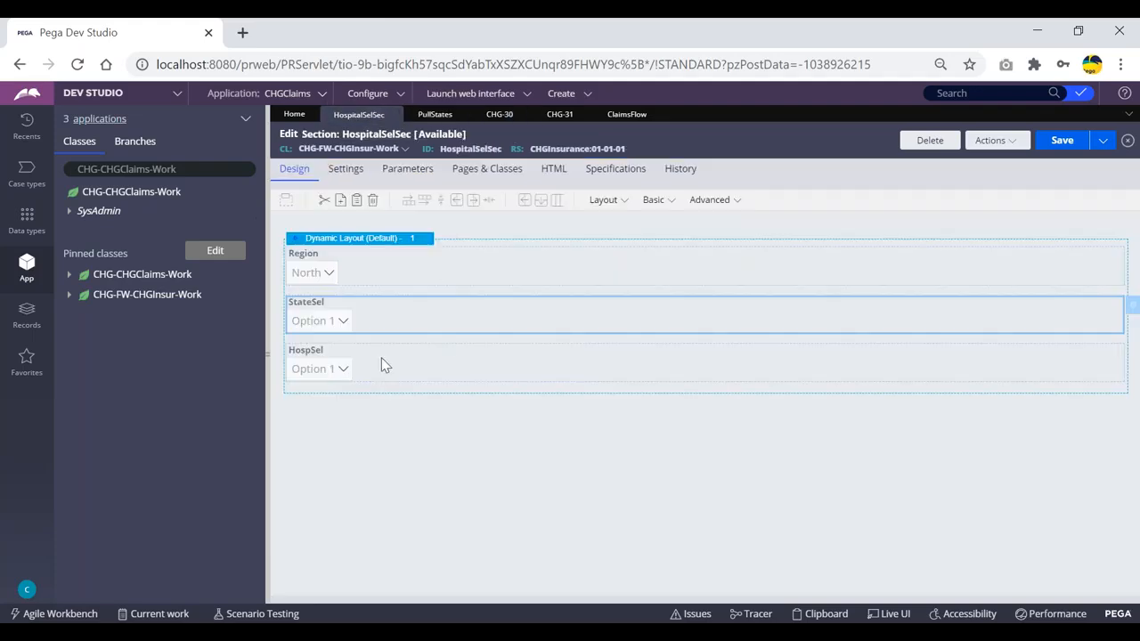
- Inspect the HospSel dropdown's list source type, keep Clipboard page, and cancel without saving
double_click(383, 364)
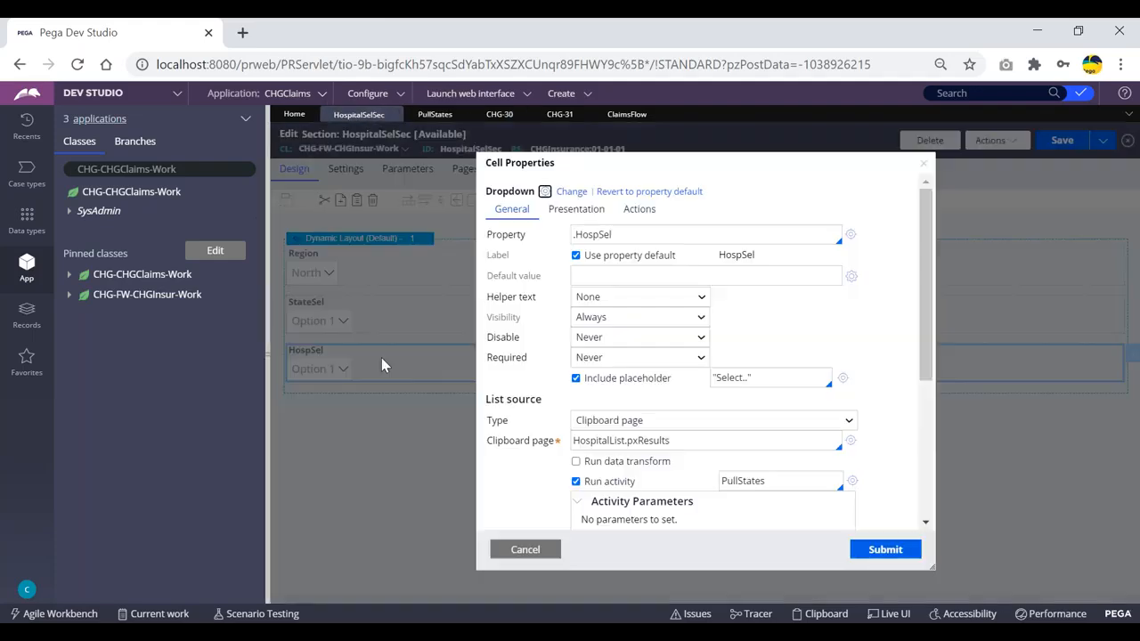
click(699, 429)
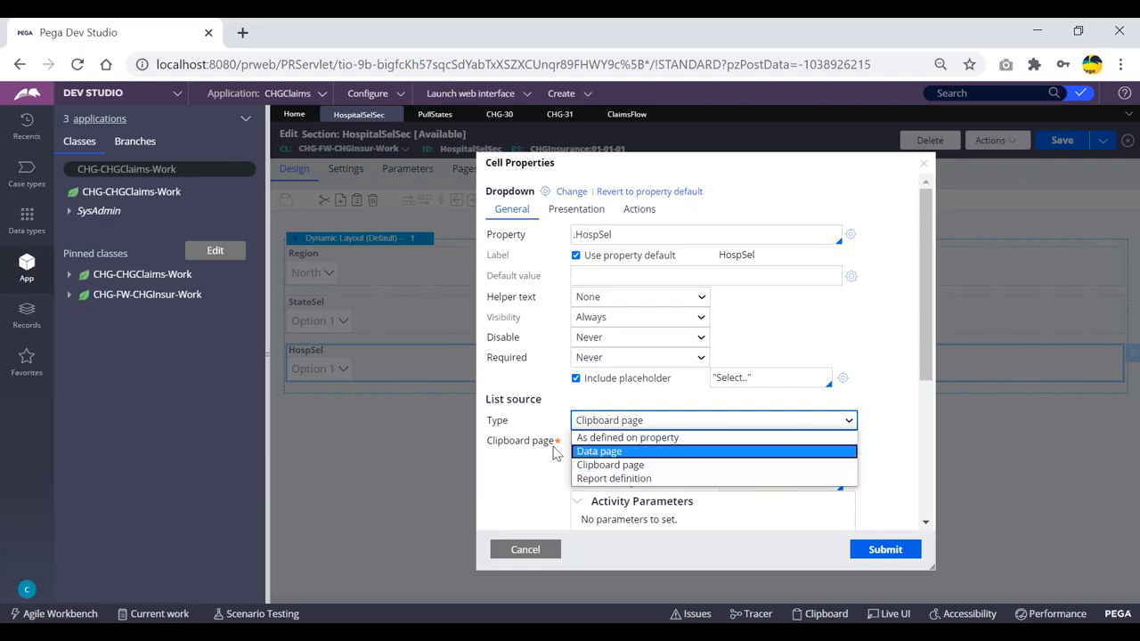
click(392, 419)
click(527, 548)
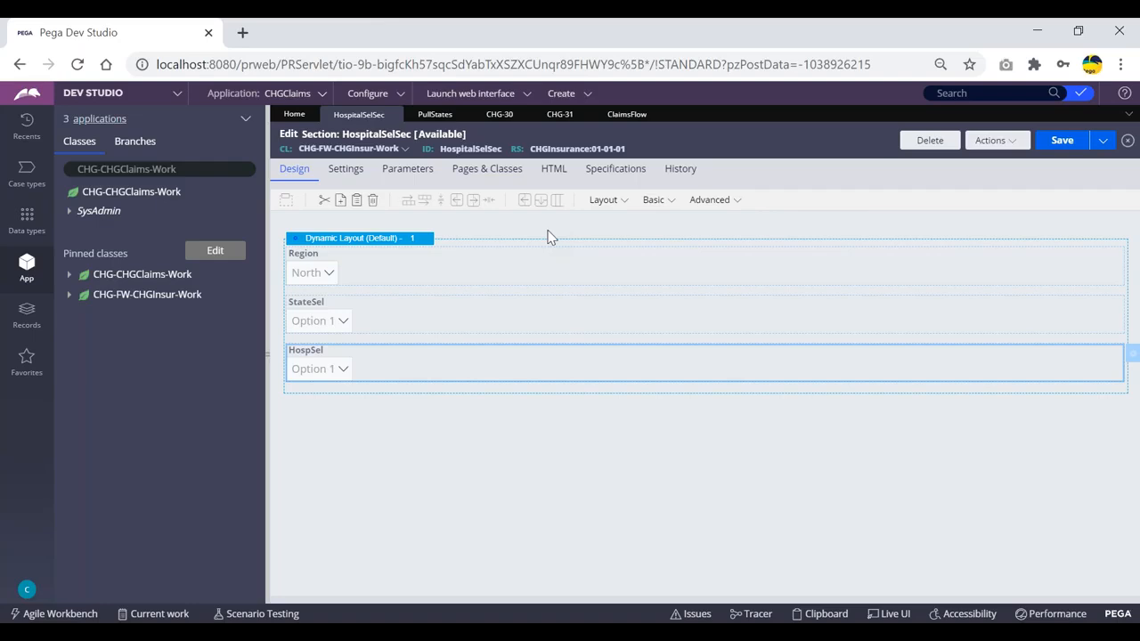
- Expand PullStates step 1 and inspect its PageName StateList and ObjClass CHG-Data-States parameters
click(429, 115)
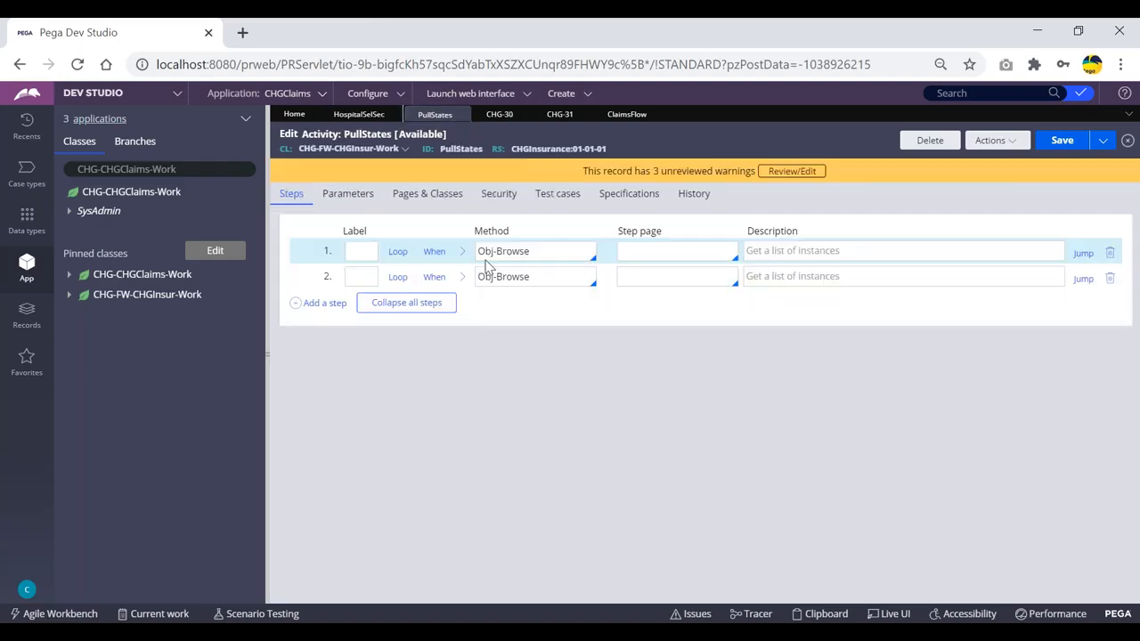
click(462, 251)
drag(472, 334, 417, 334)
click(415, 341)
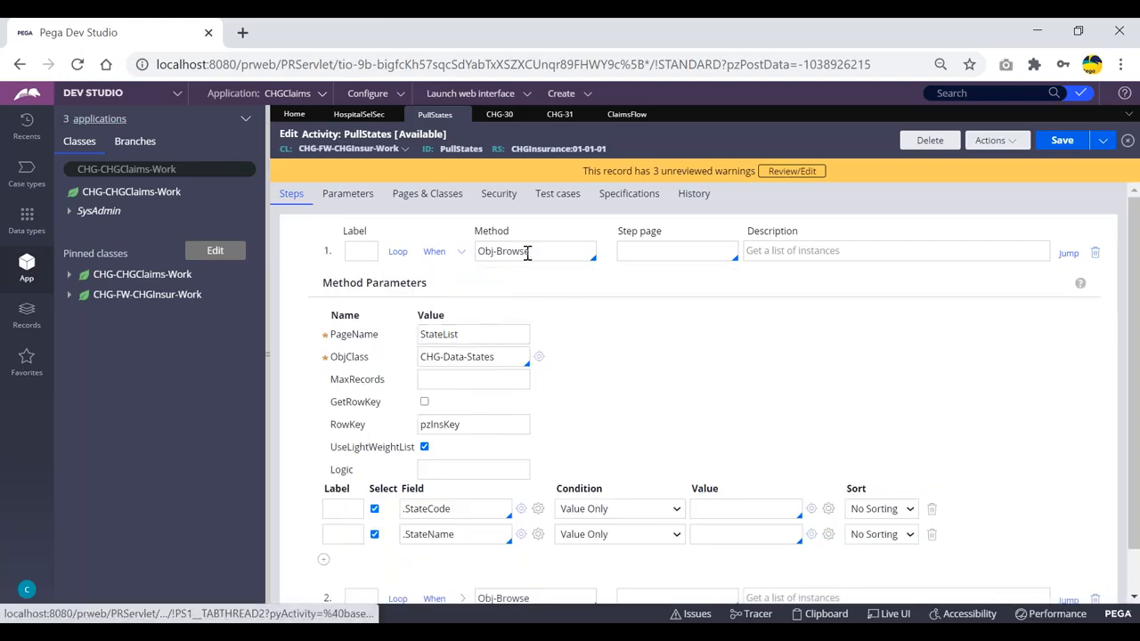
drag(504, 357, 417, 335)
click(441, 357)
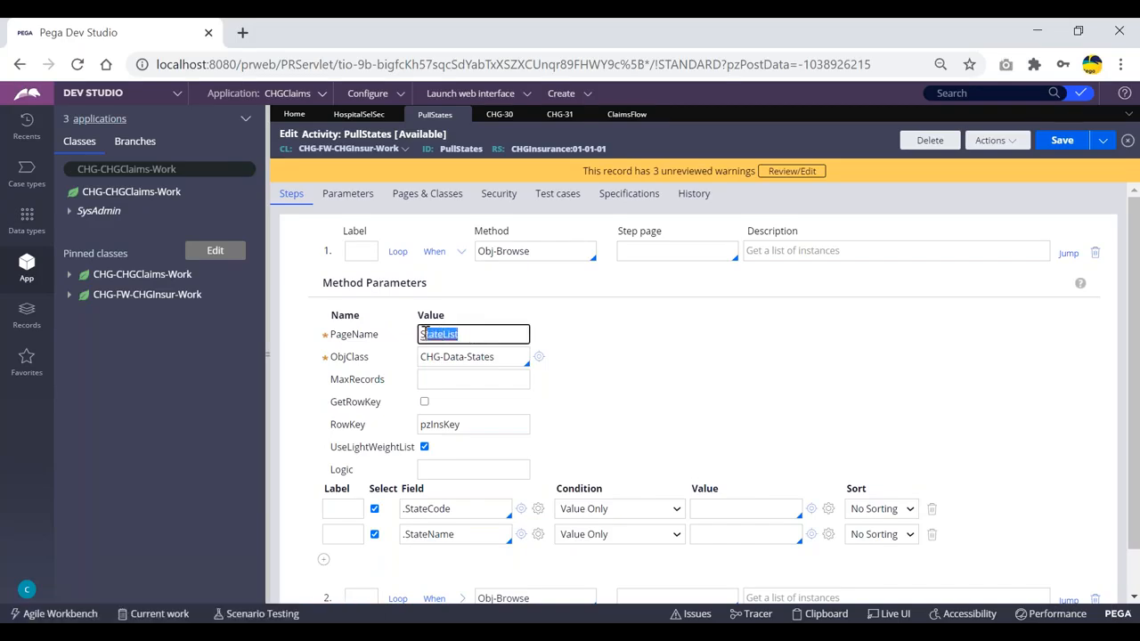
click(415, 343)
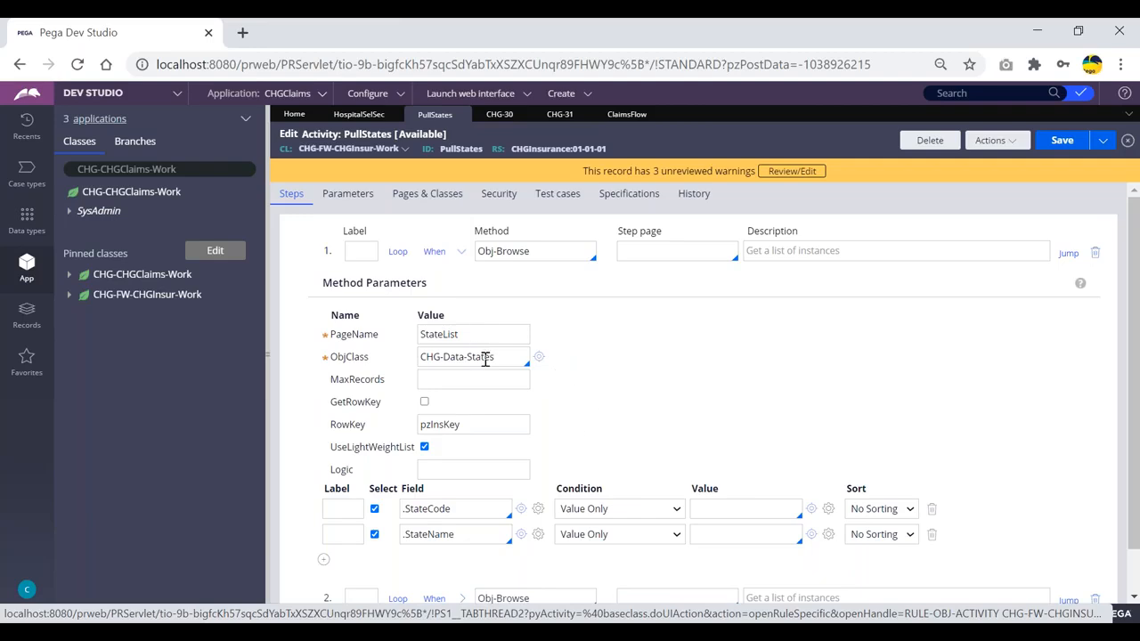
drag(499, 358, 416, 360)
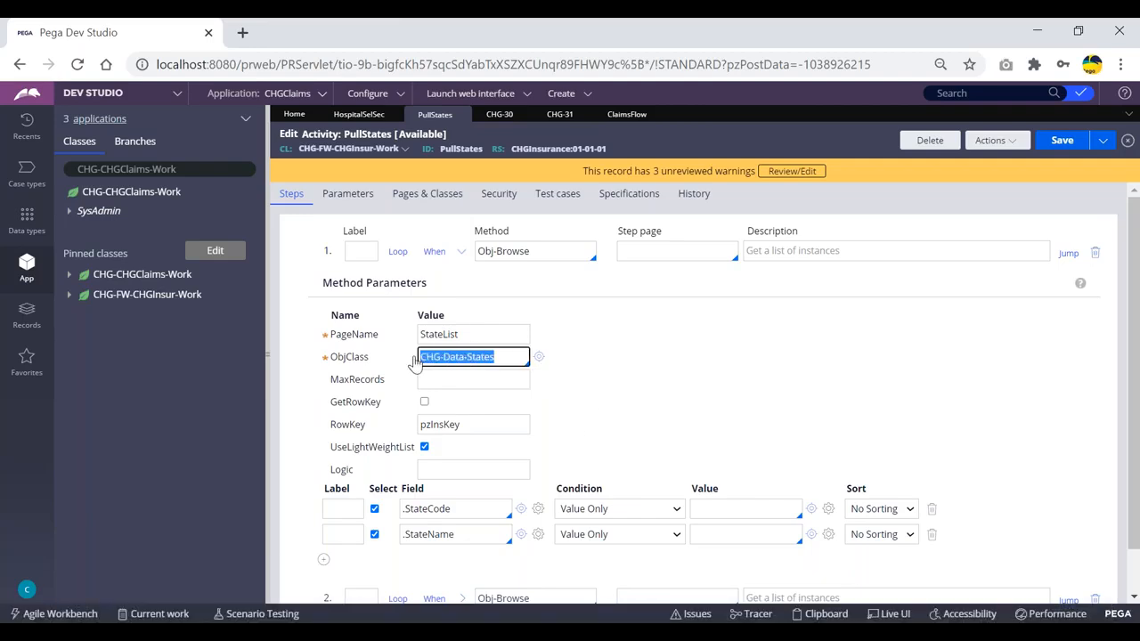
click(414, 363)
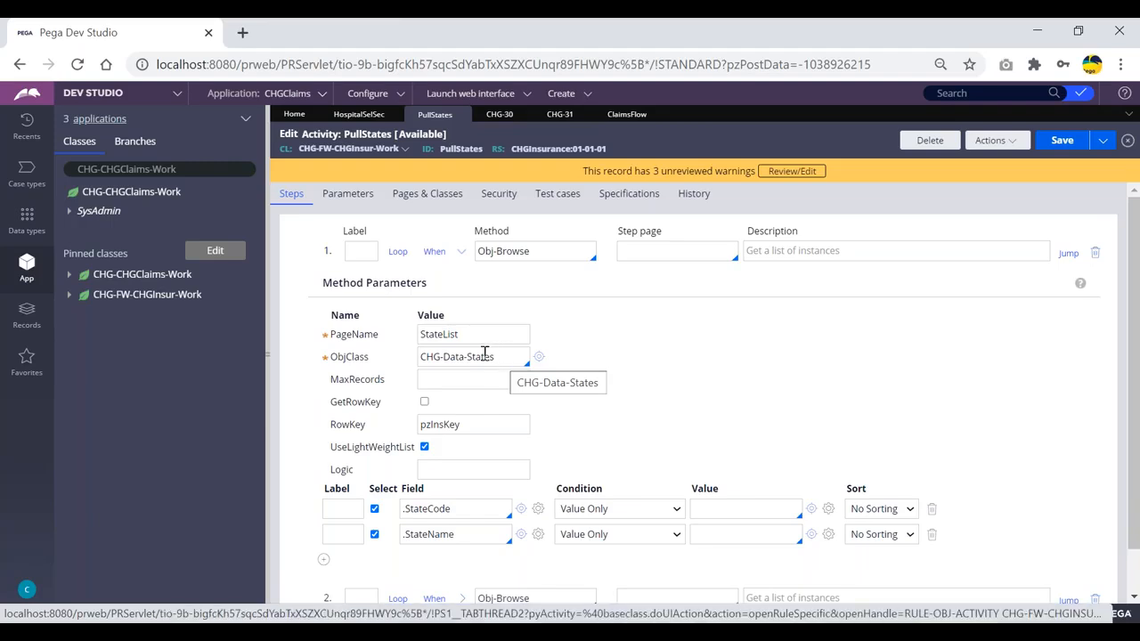
drag(467, 339, 418, 339)
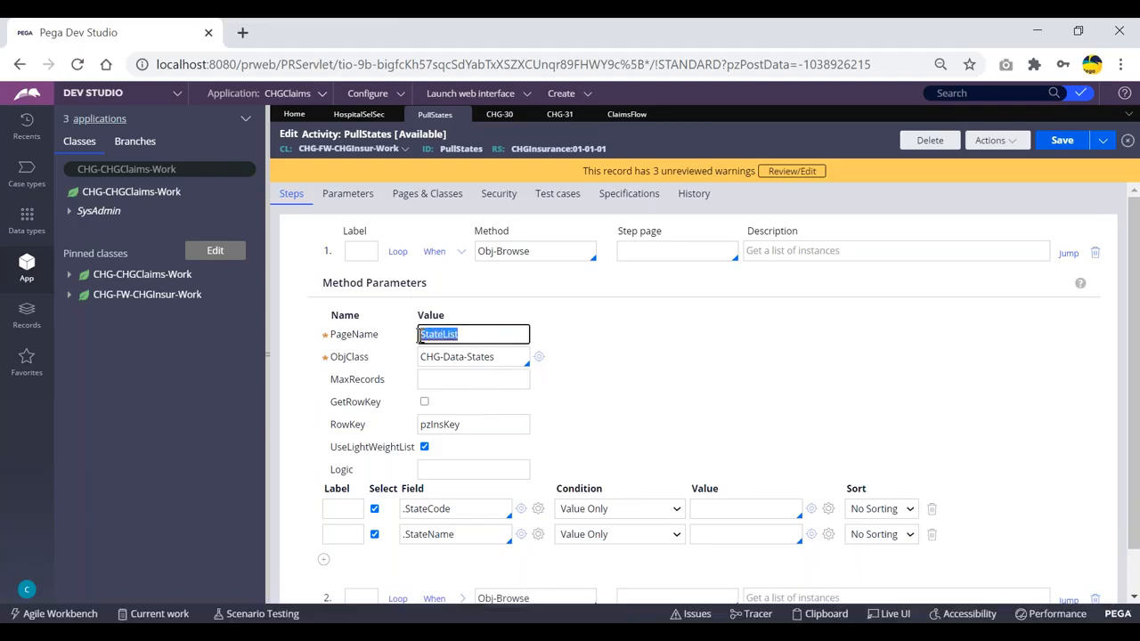
click(470, 335)
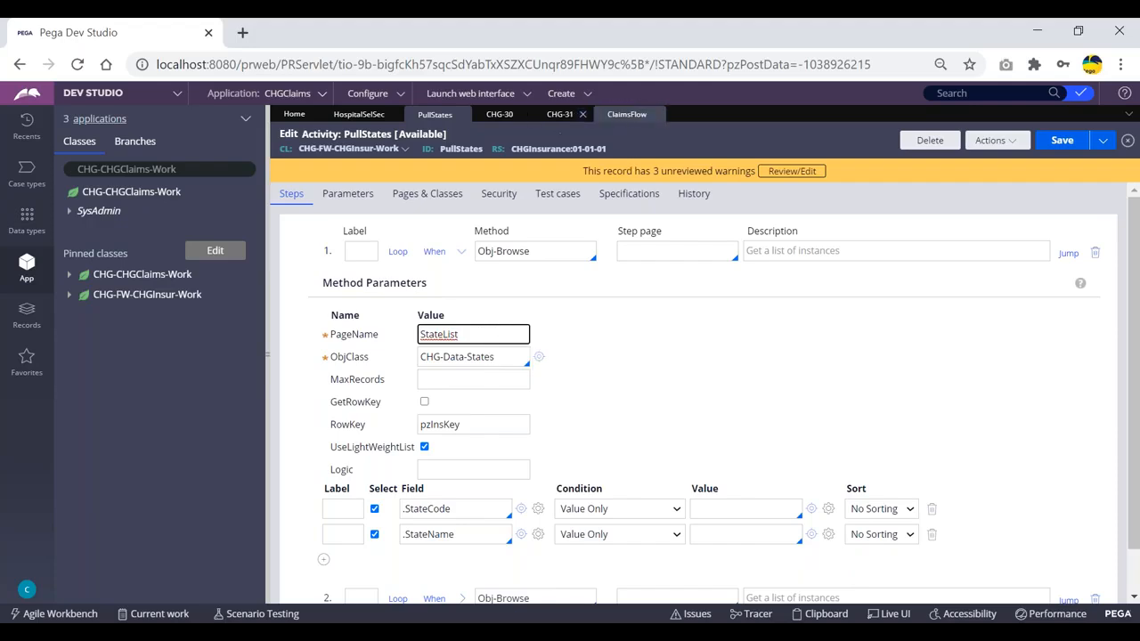
click(627, 114)
click(550, 116)
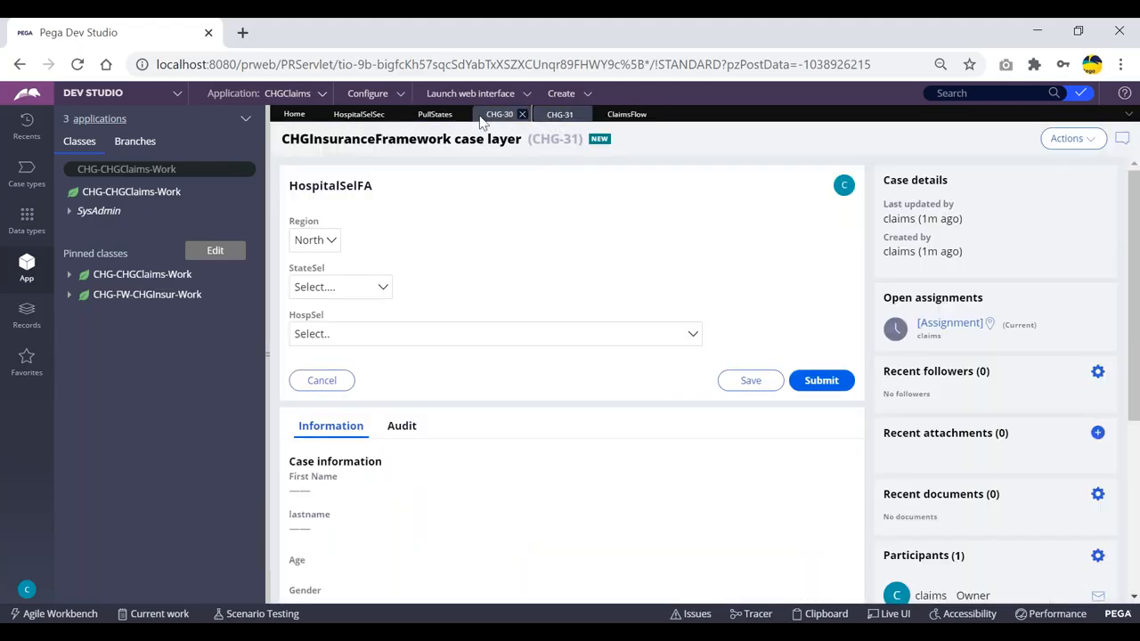
click(499, 114)
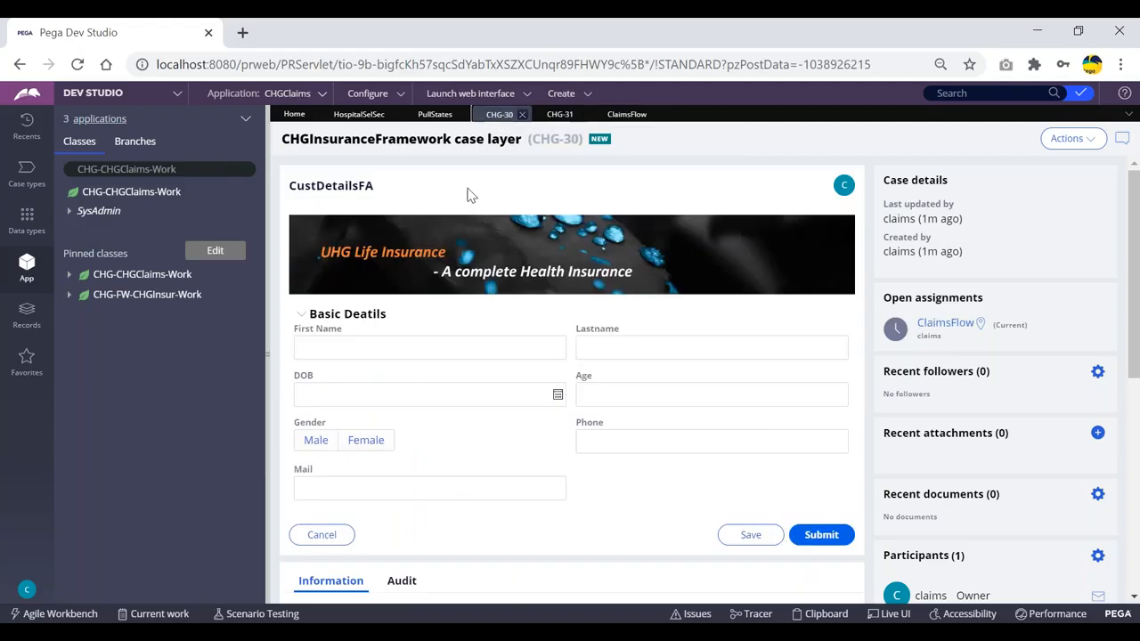
click(435, 114)
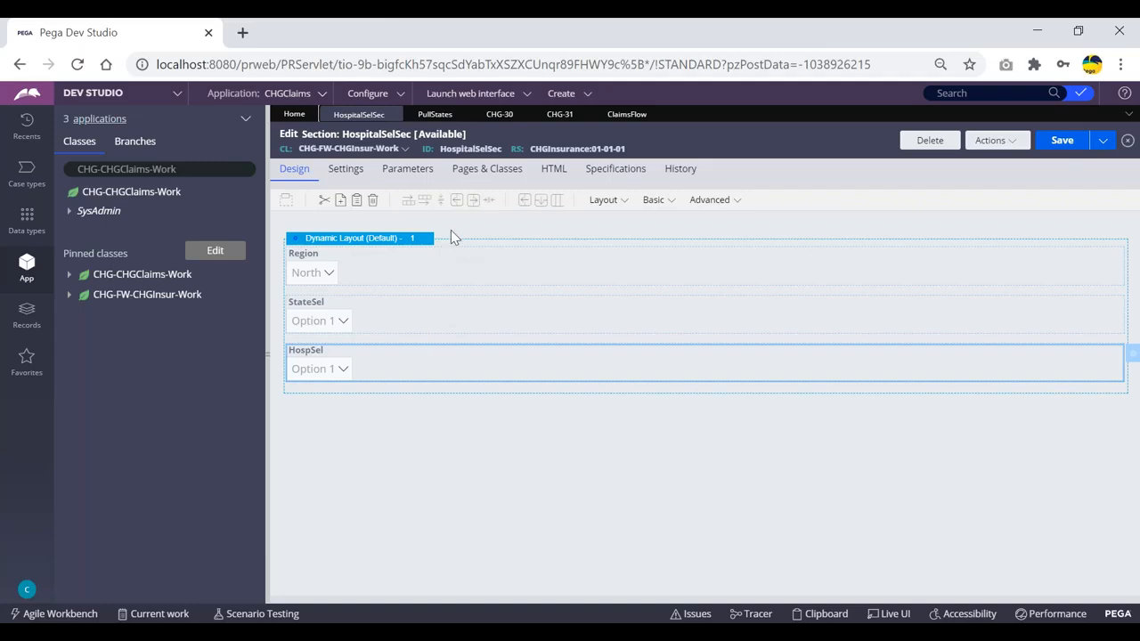
click(554, 115)
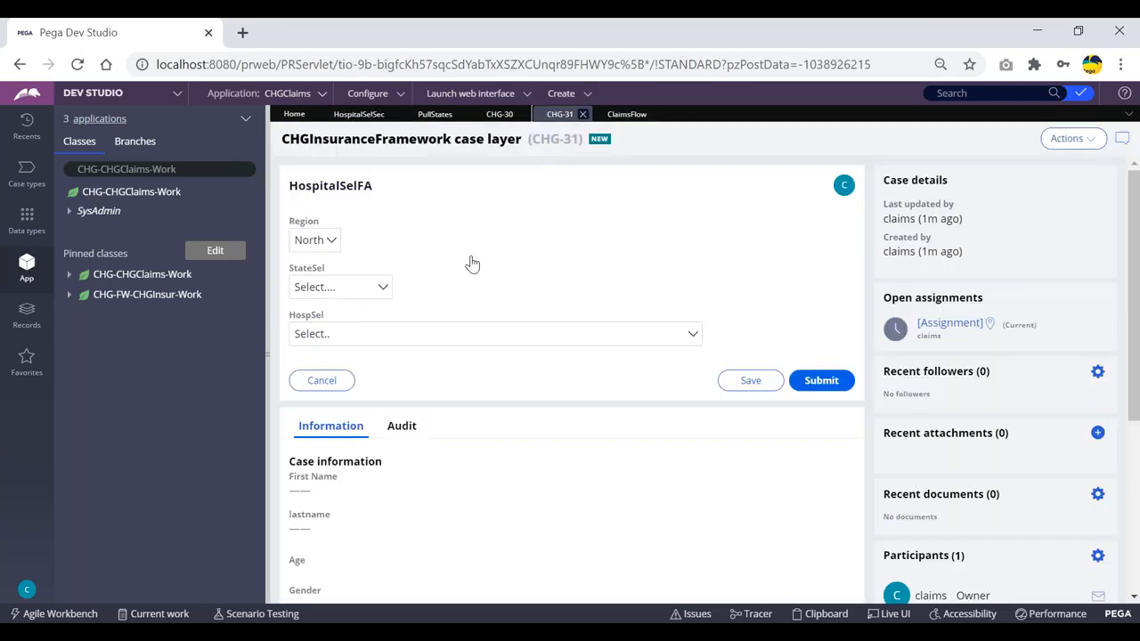
click(363, 337)
click(481, 332)
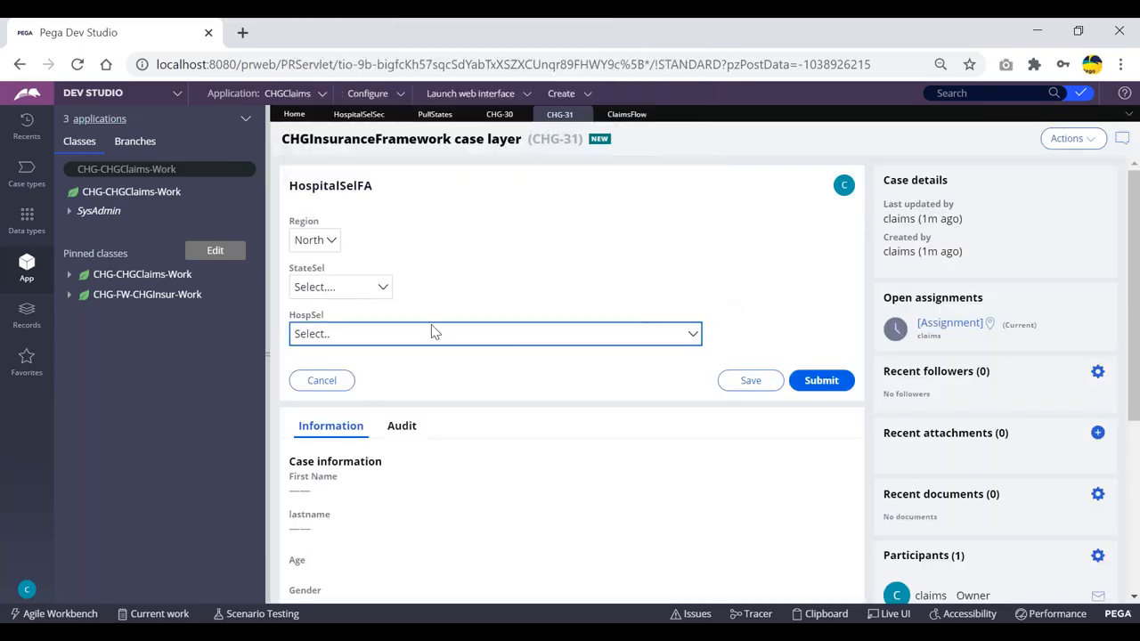
click(360, 286)
click(489, 277)
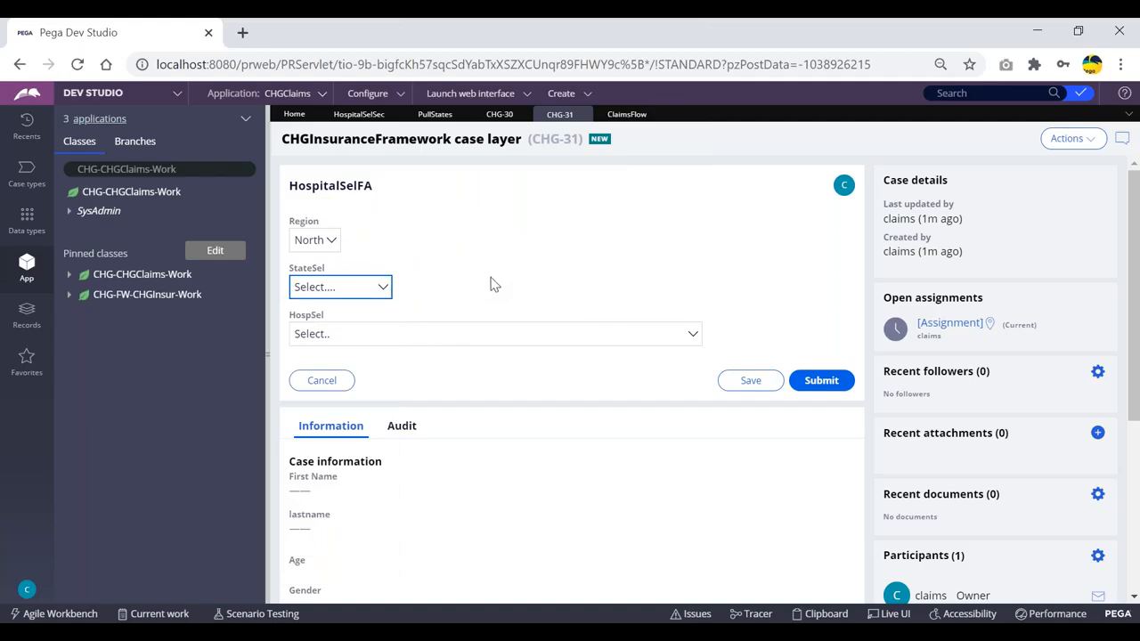
click(359, 289)
click(469, 273)
click(496, 114)
click(426, 115)
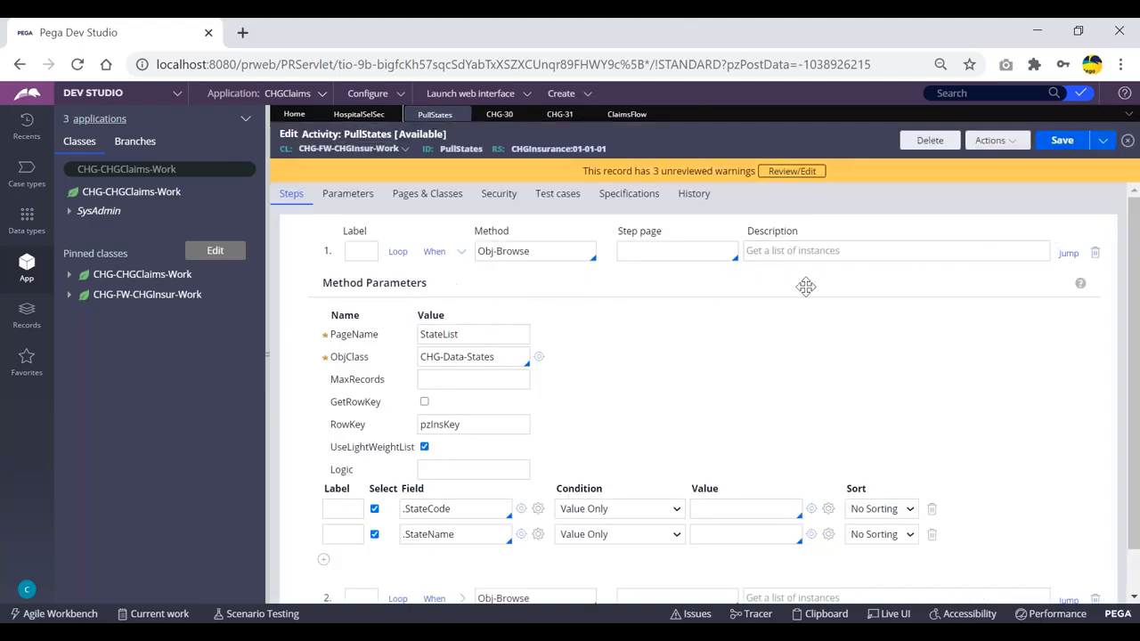
- Scroll through the PullStates steps and collapse step 1's Method Parameters
scroll(620, 296, down, 1)
scroll(621, 298, up, 1)
scroll(531, 282, down, 1)
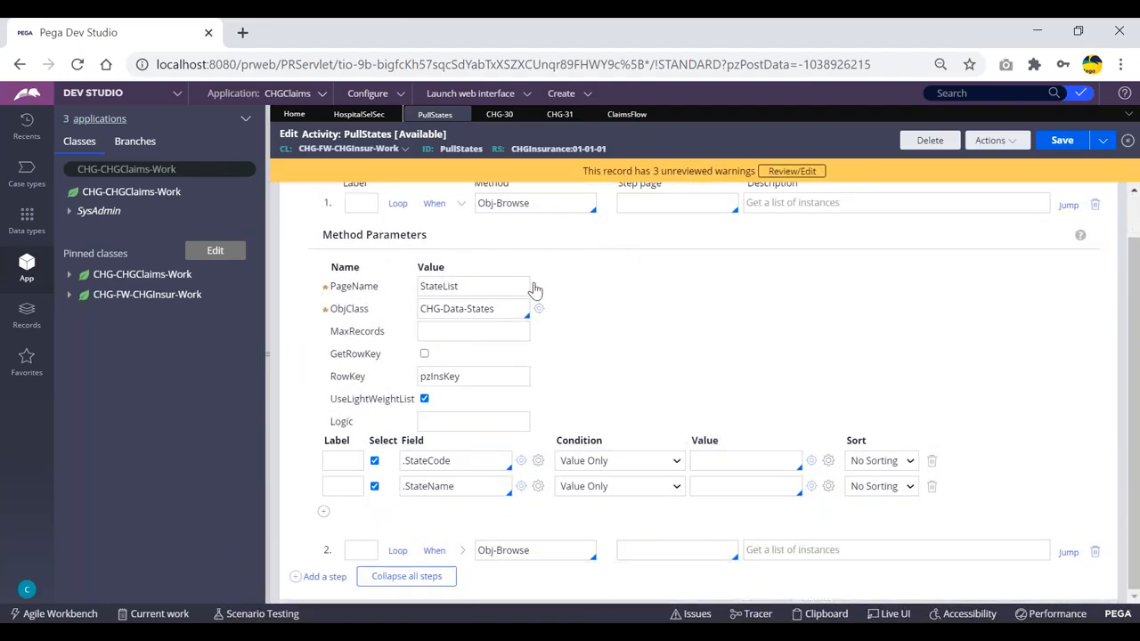
scroll(535, 287, up, 1)
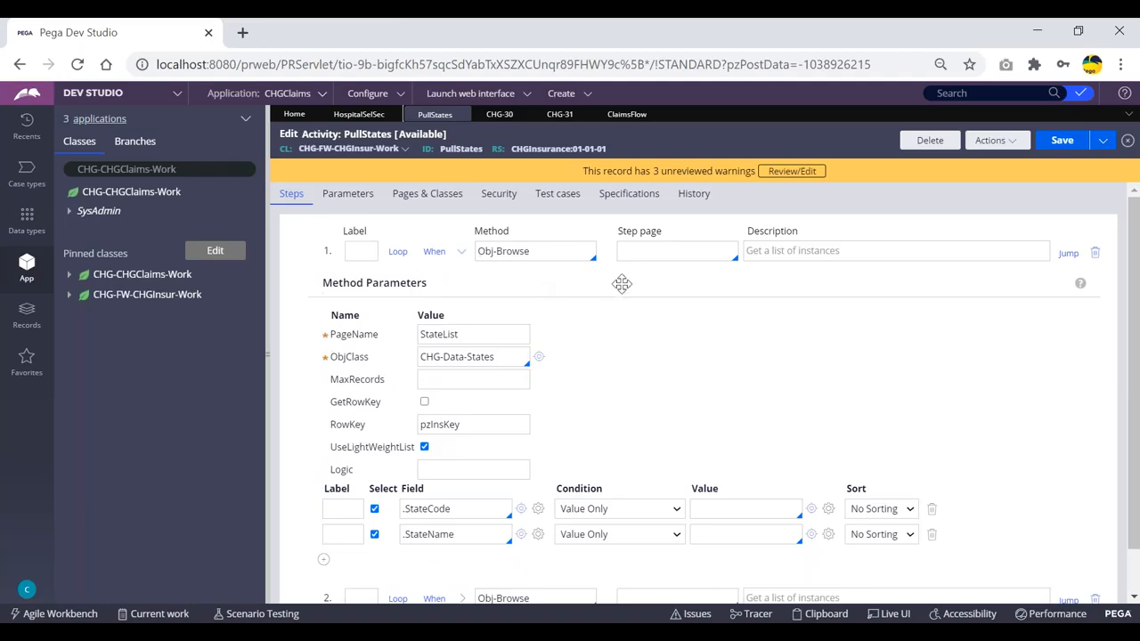
click(461, 251)
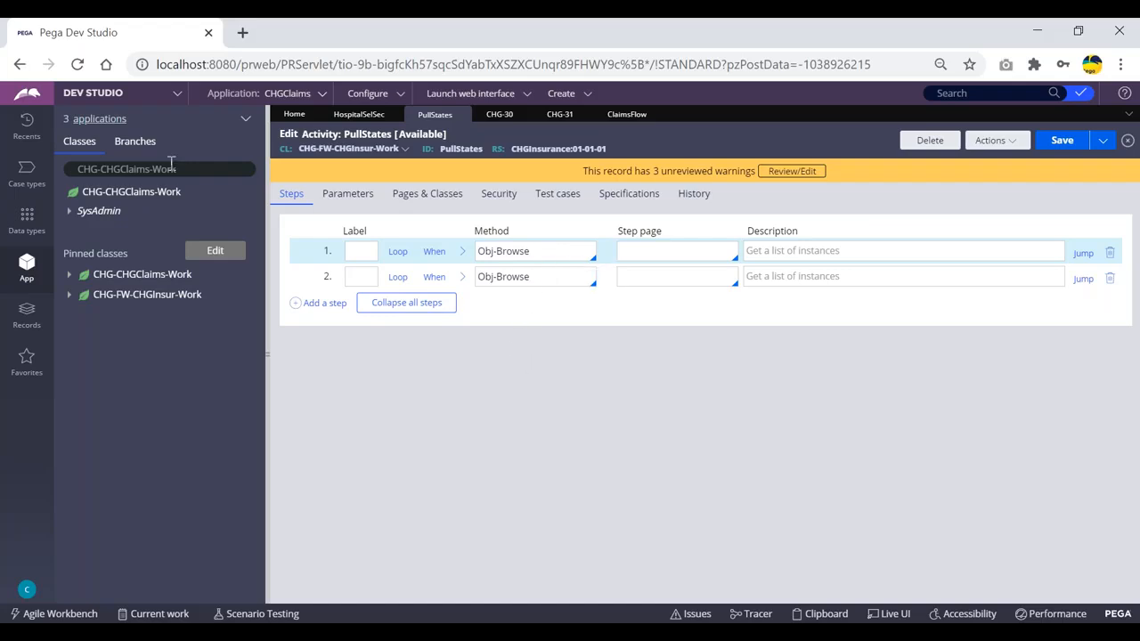
- Bring up the HospitalSelSec section designer showing the Region, StateSel and HospSel dropdowns
click(171, 170)
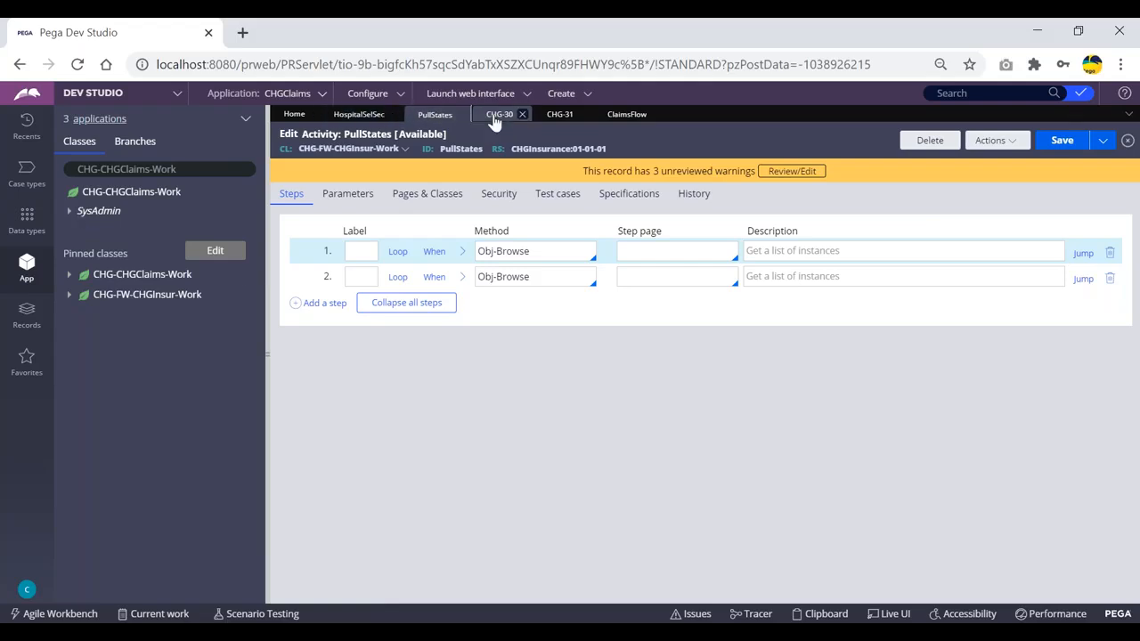
click(495, 120)
click(359, 114)
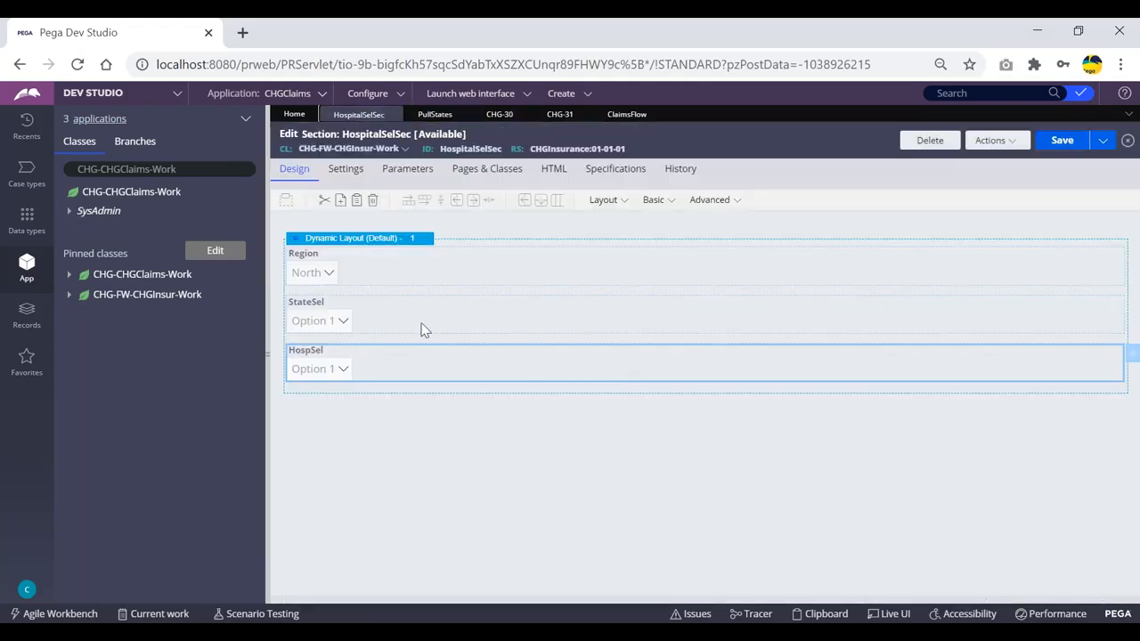
- Set the StateSel dropdown's list source type to Report definition
double_click(385, 319)
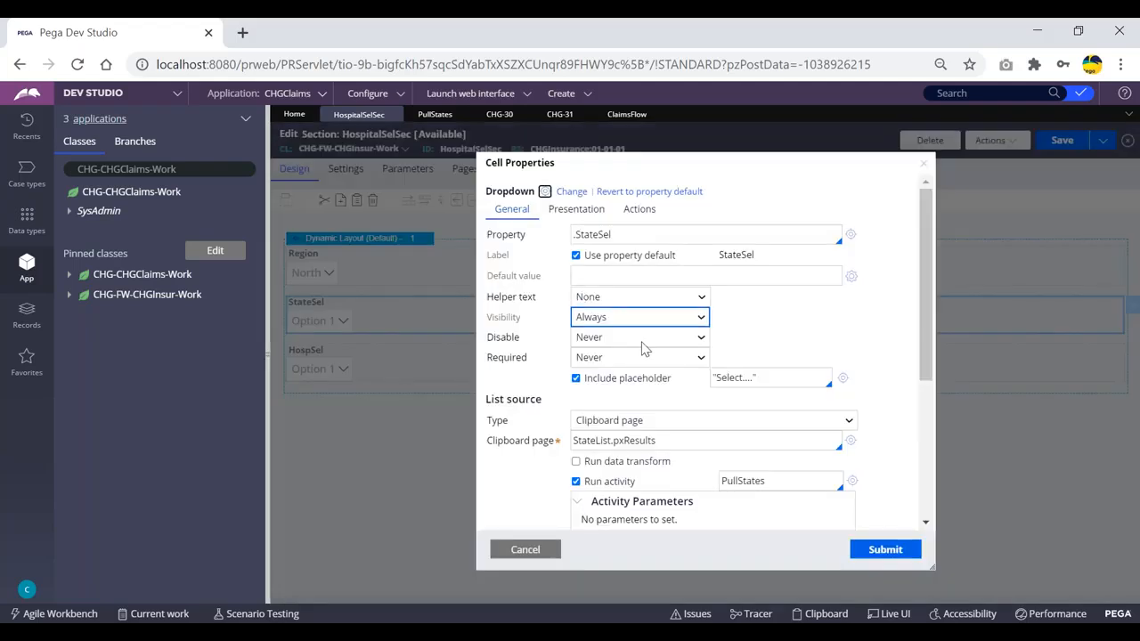
click(676, 424)
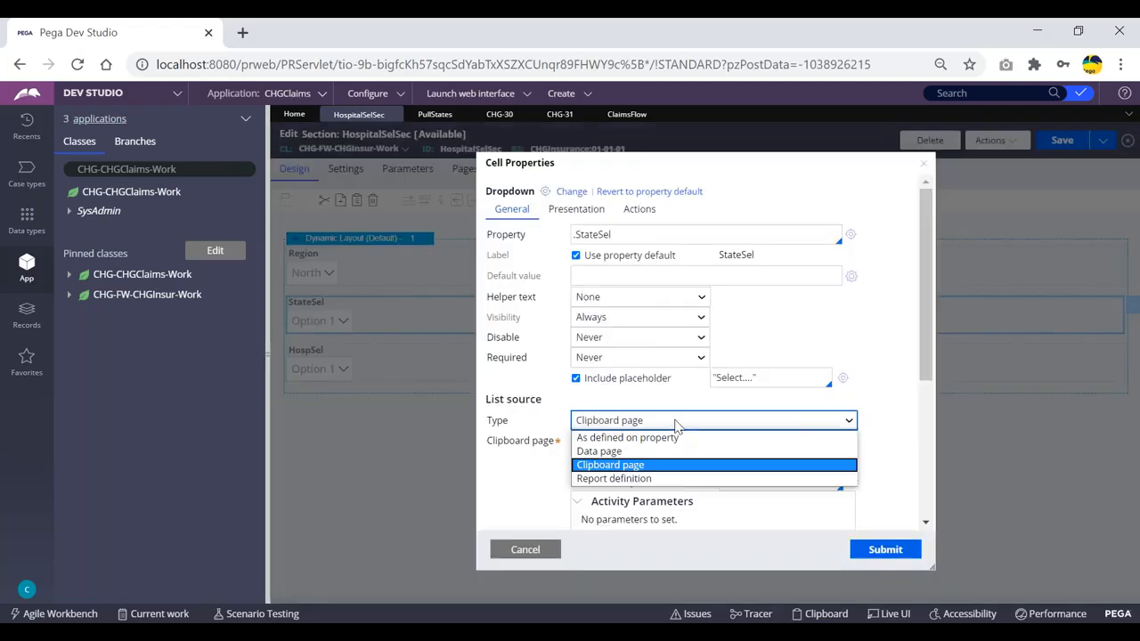
click(626, 479)
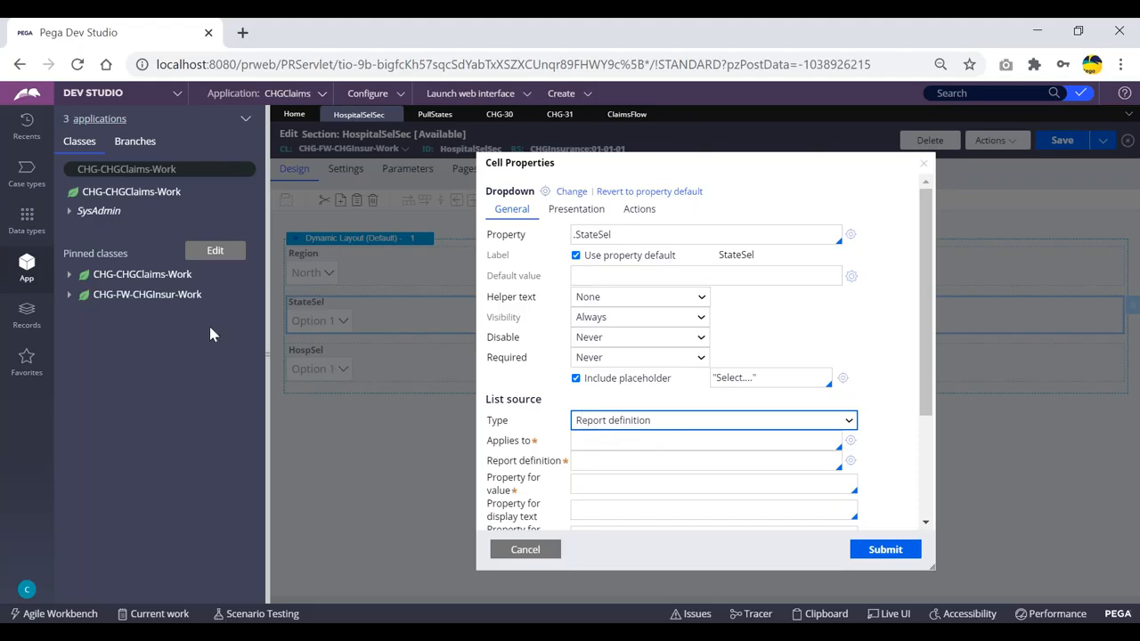
- Filter the class explorer to CHG-Data-States and browse its Data Model properties
drag(241, 169, 96, 171)
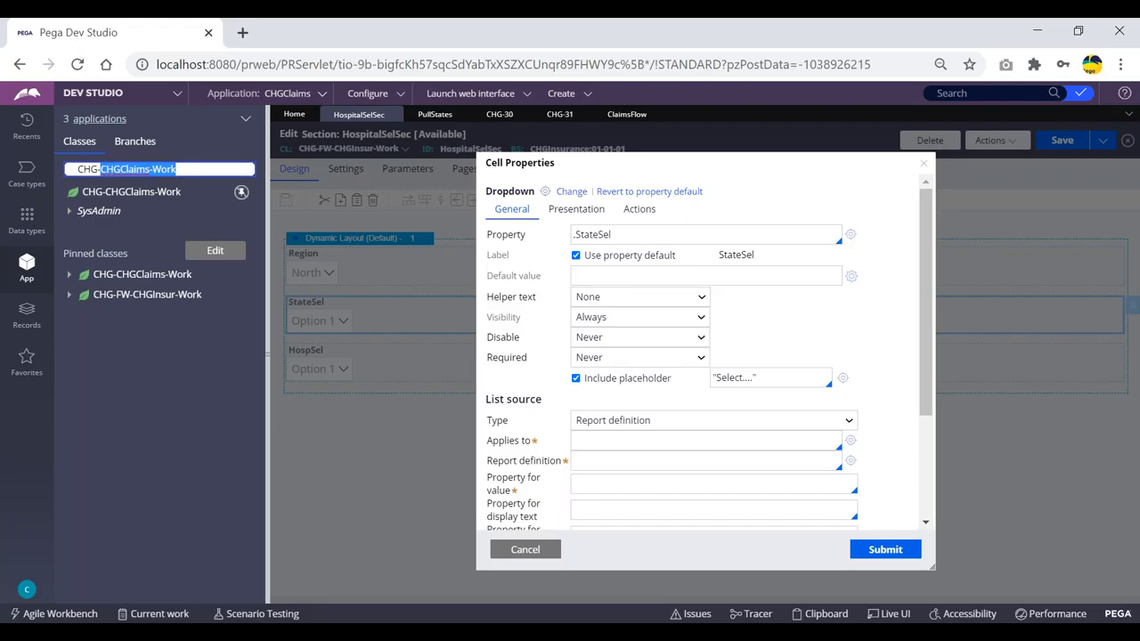
key(BackSpace)
text(data)
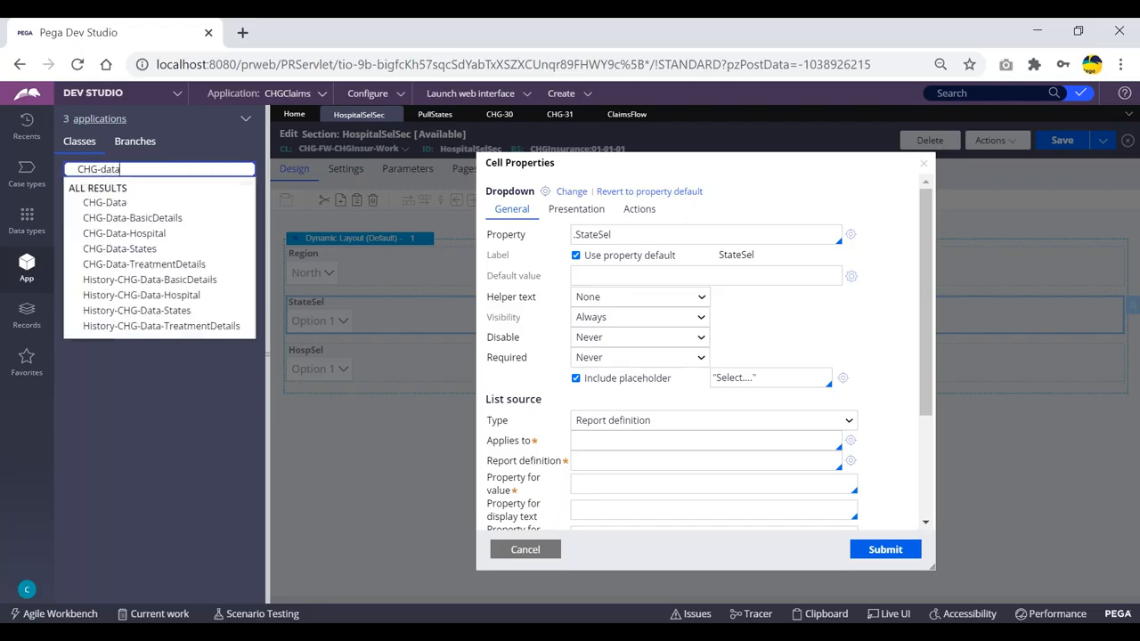
text(-st)
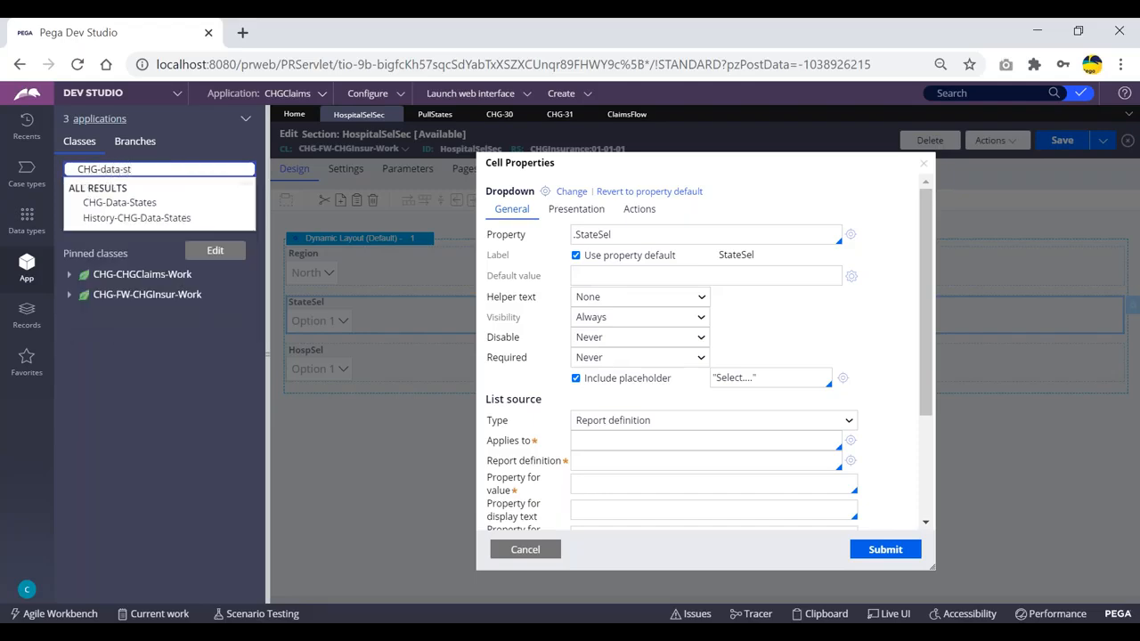
key(Down)
key(Return)
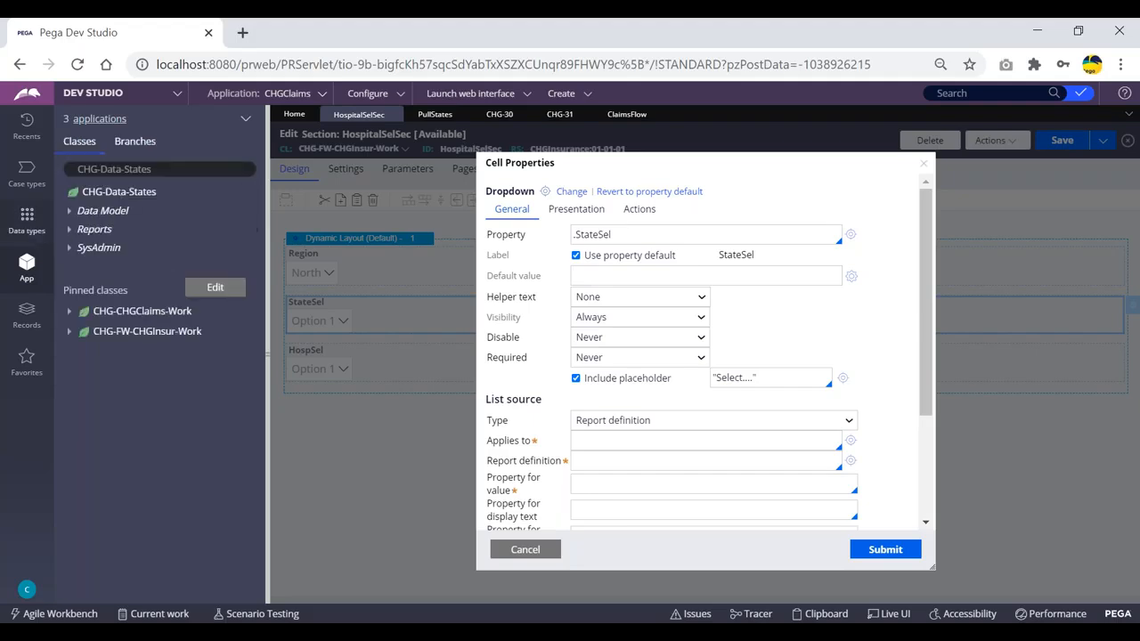
click(69, 214)
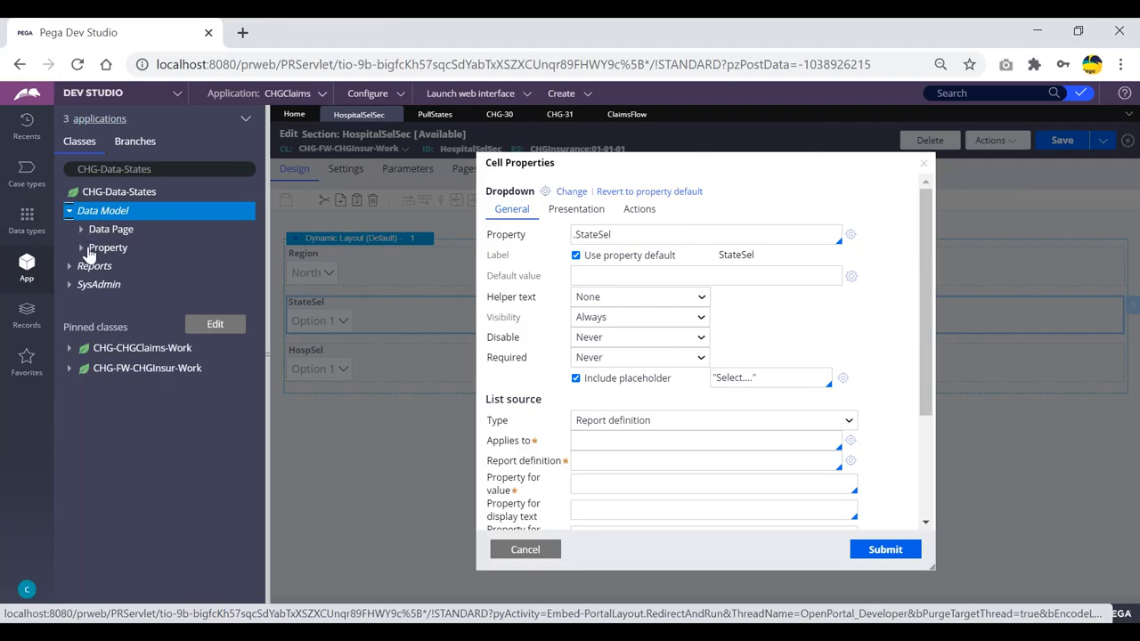
click(81, 251)
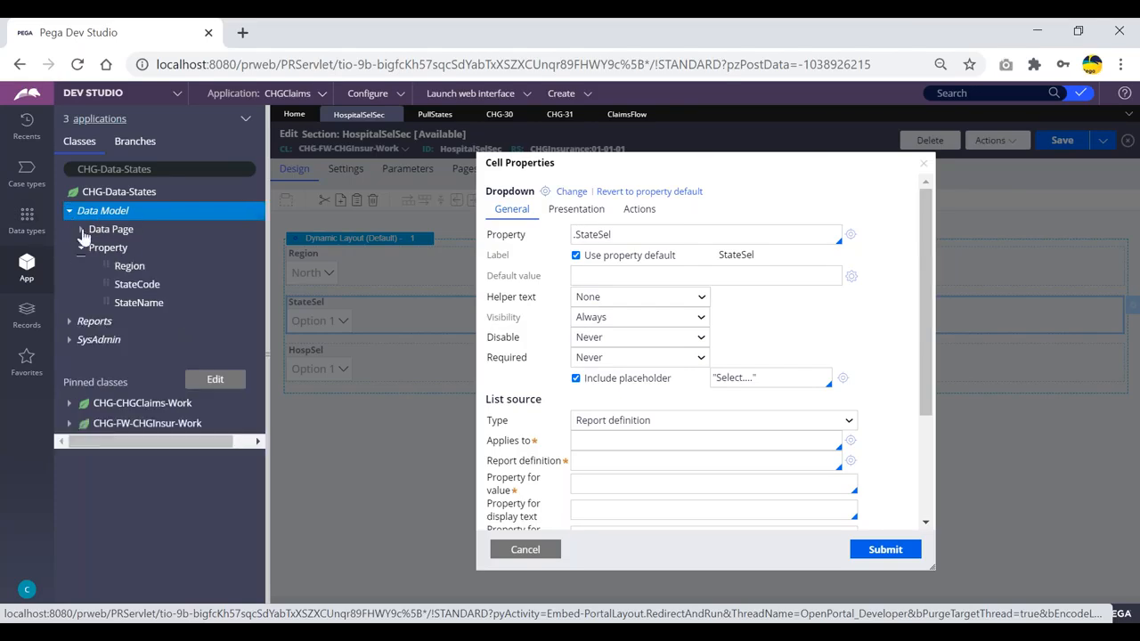
click(81, 252)
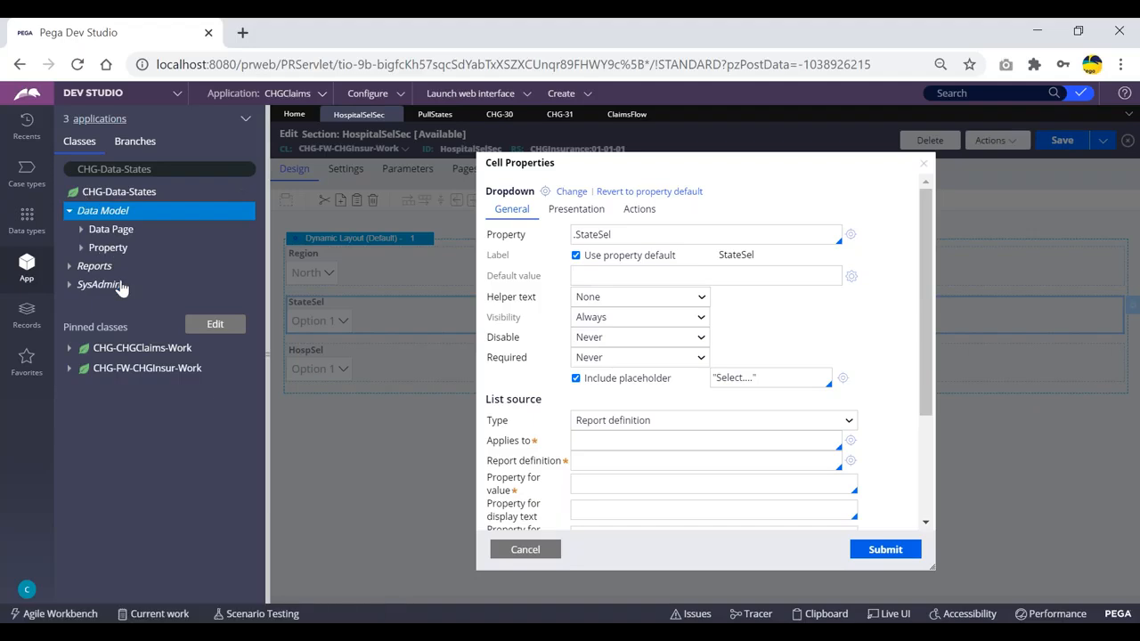
- Reveal the States class's Report Definition rules, then cancel the StateSel cell dialog
drag(160, 170, 75, 169)
click(169, 170)
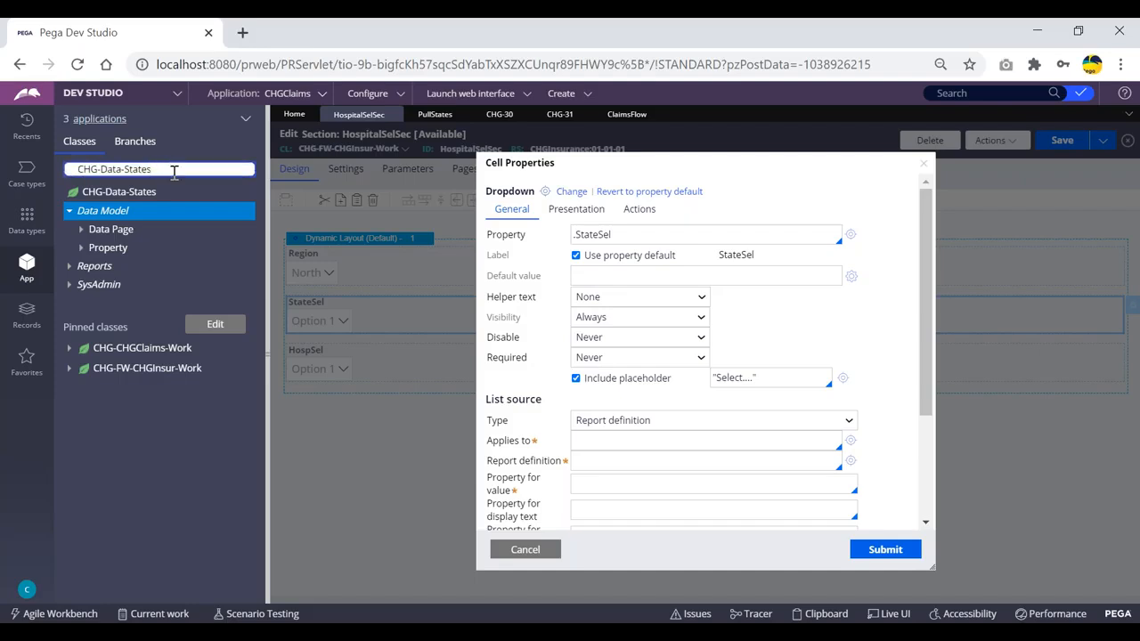
click(68, 267)
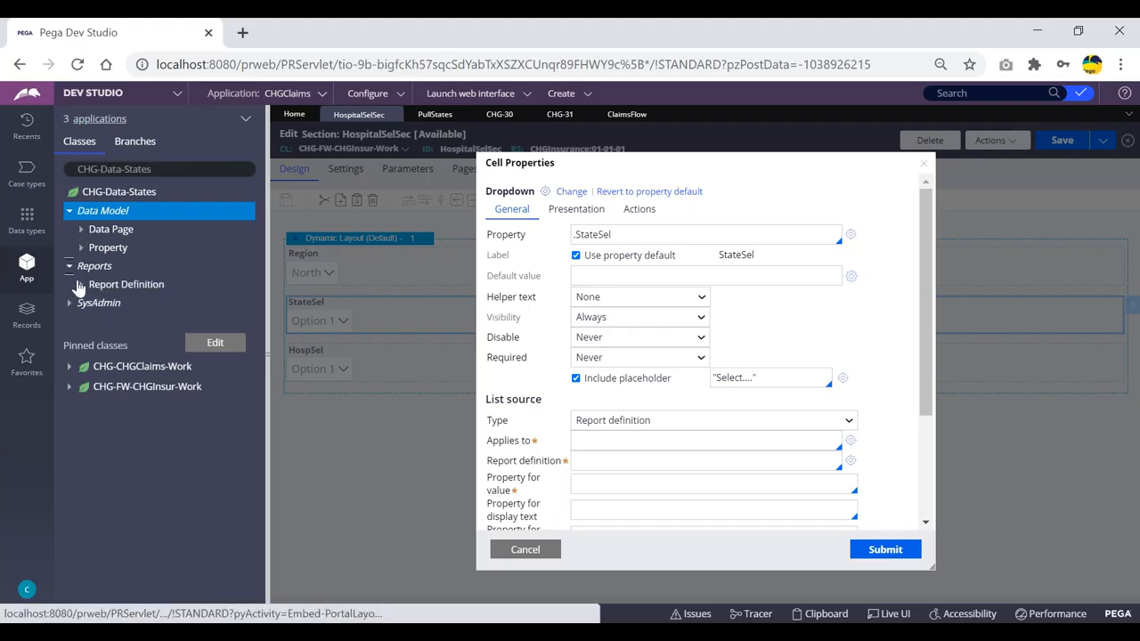
click(81, 285)
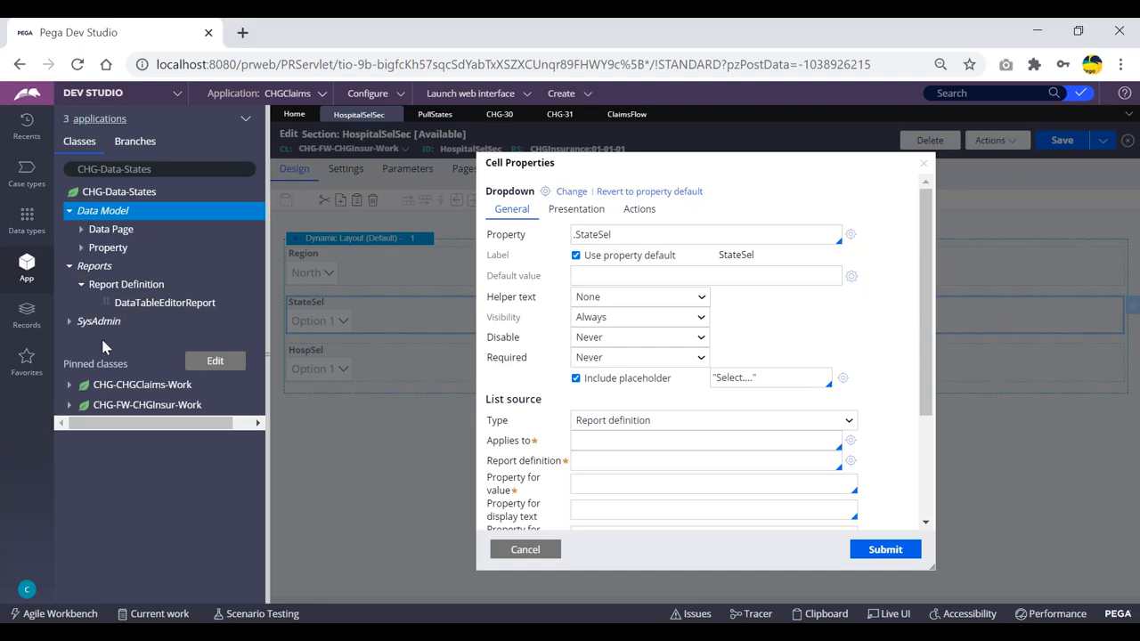
click(516, 547)
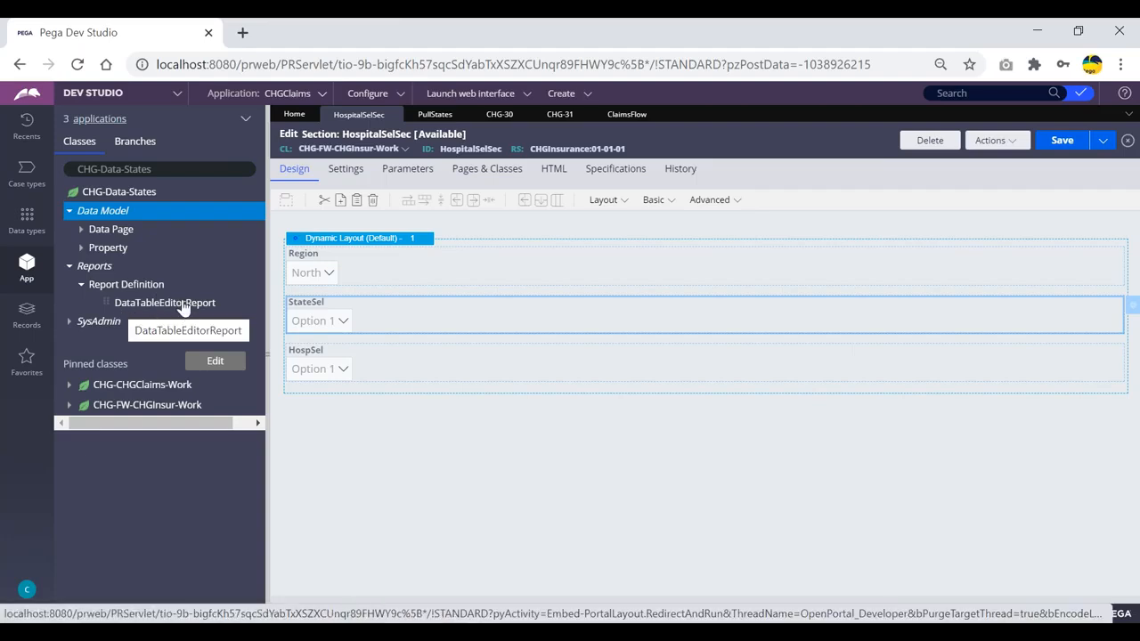
- Peek at the States data pages, then close the ClaimsFlow and CHG-31 tabs
click(81, 229)
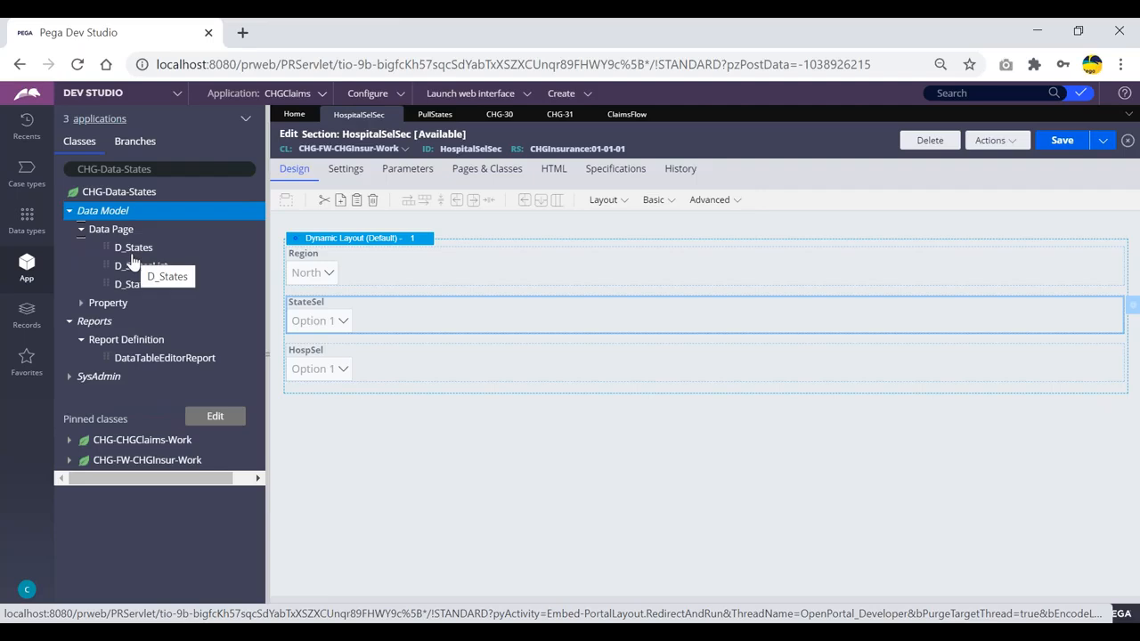
click(80, 232)
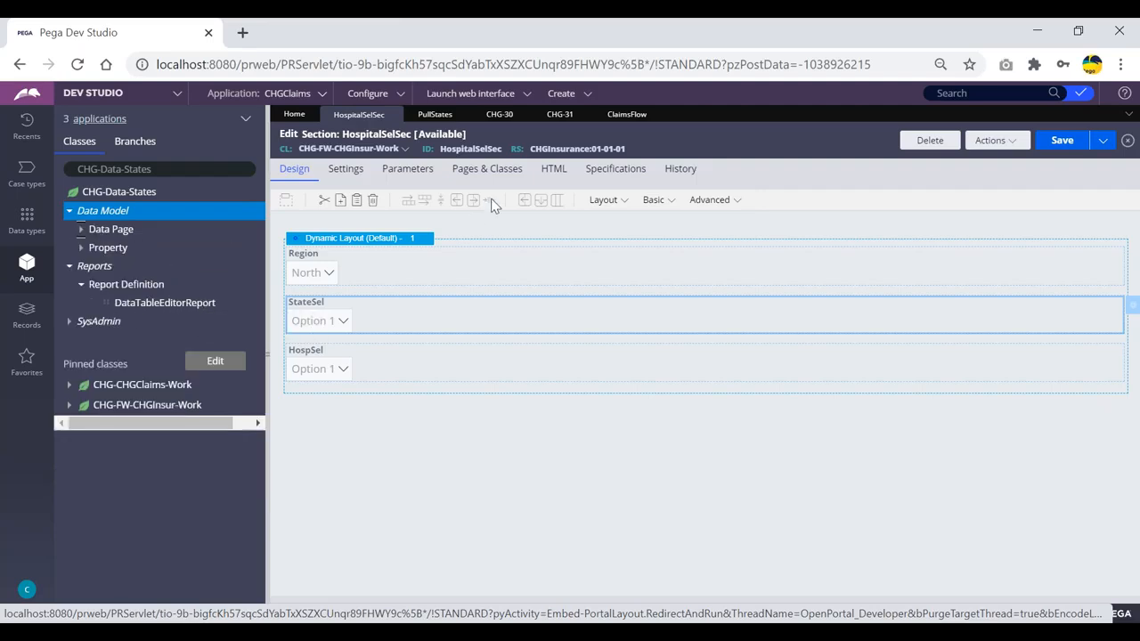
click(634, 114)
click(657, 114)
click(583, 114)
- Close the CHG-30 and PullStates tabs and open the DataTableEditorReport report definition
click(497, 116)
click(522, 114)
click(436, 115)
click(461, 115)
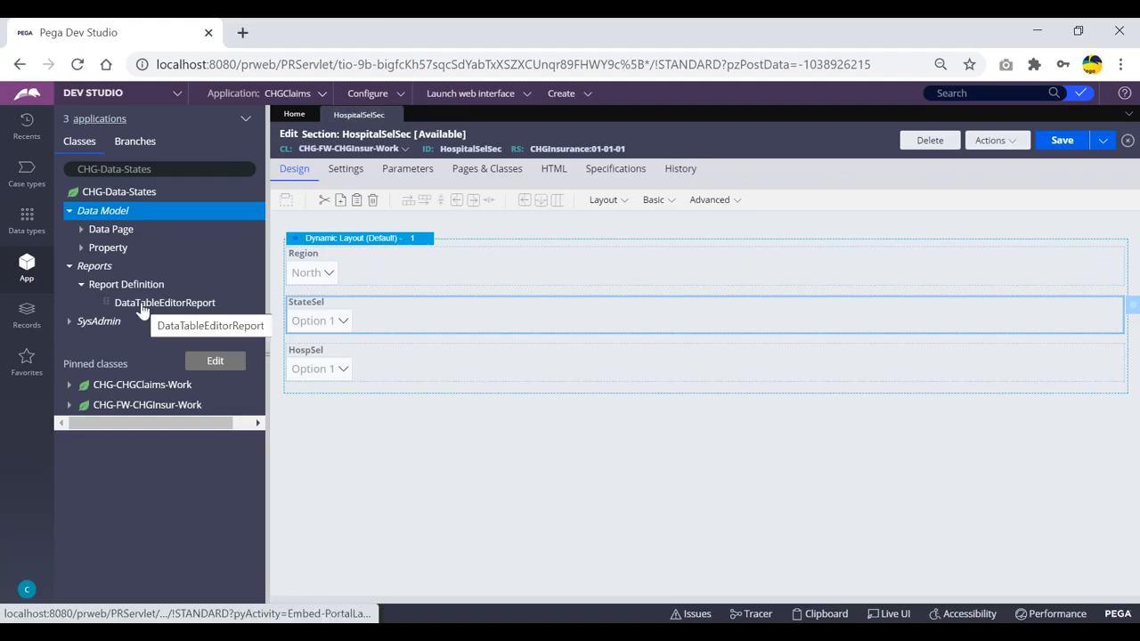
click(169, 305)
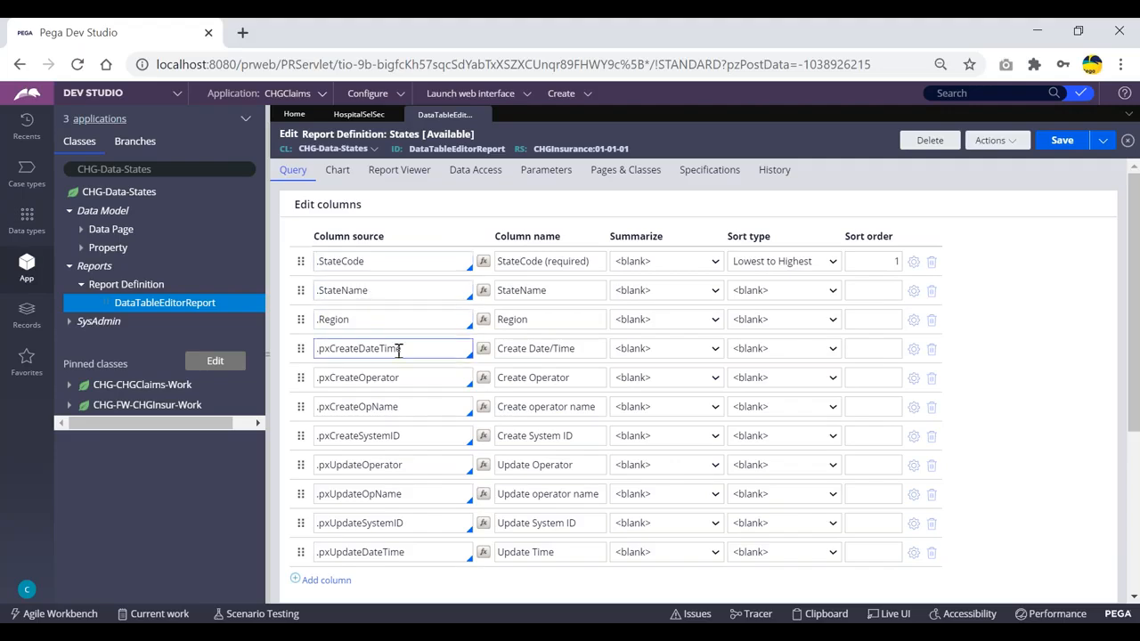
- Run the DataTableEditorReport report definition from its Actions menu
scroll(397, 356, down, 2)
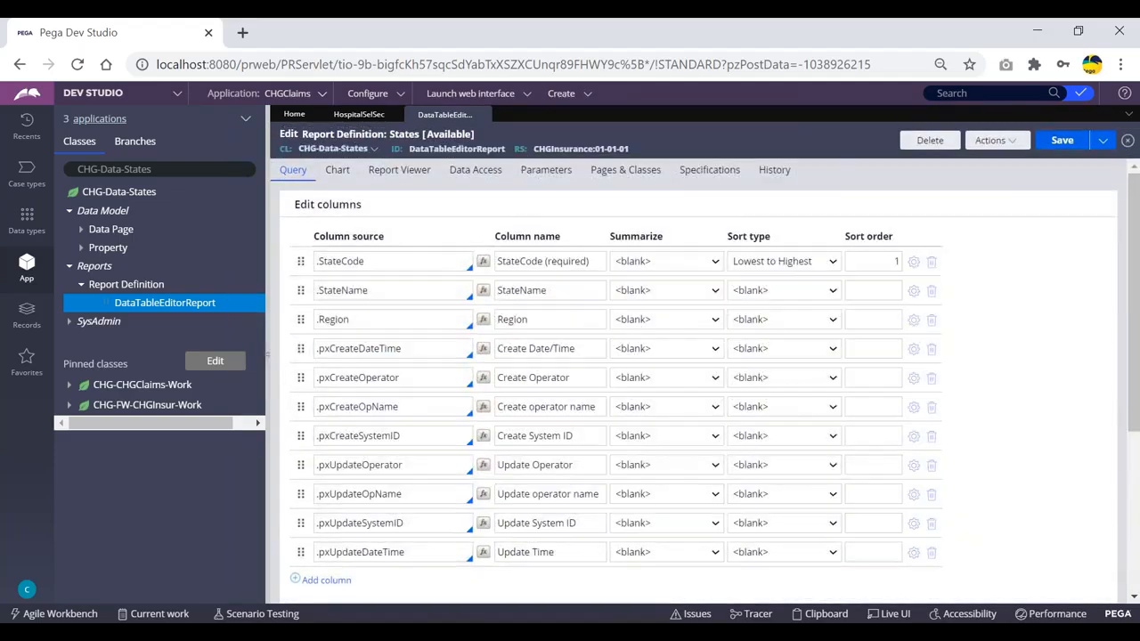
scroll(462, 393, down, 1)
scroll(464, 393, up, 1)
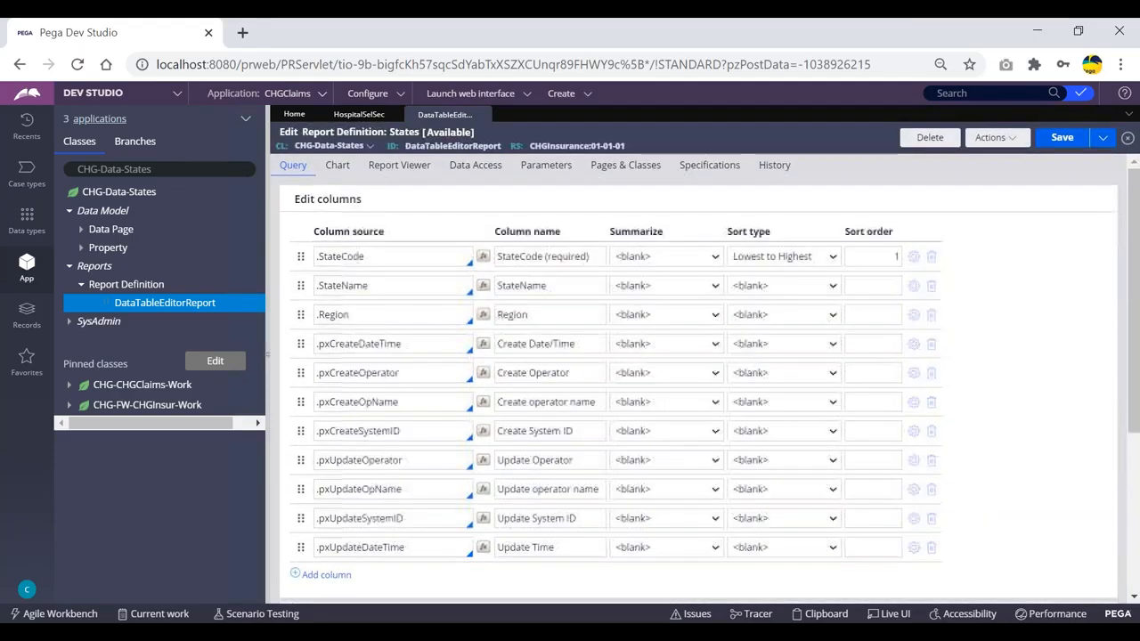
click(1005, 143)
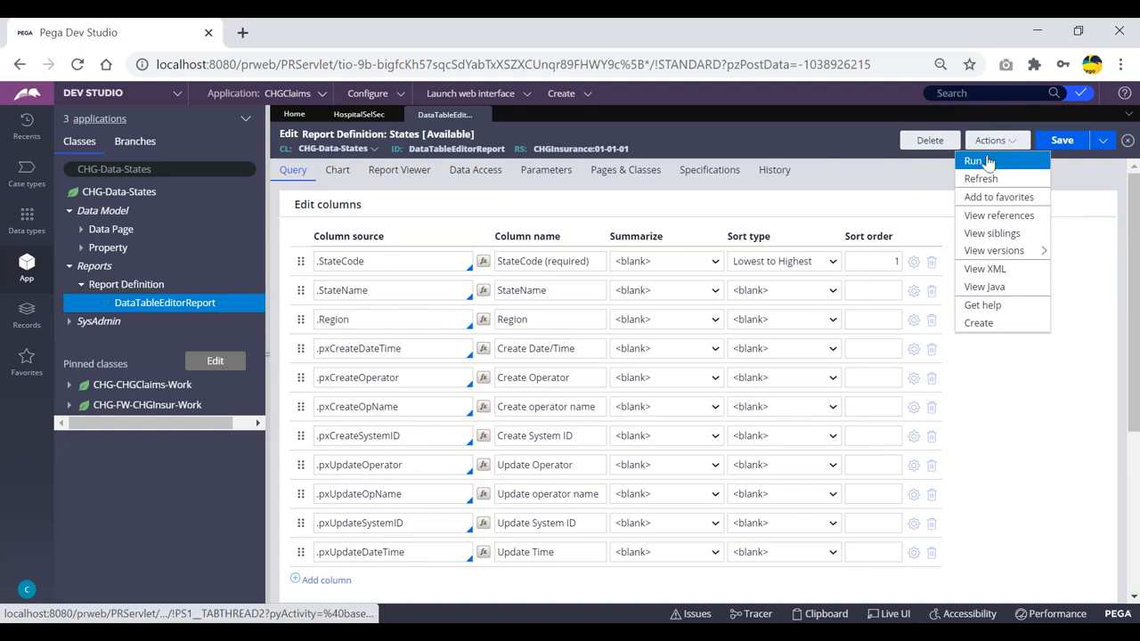
click(973, 161)
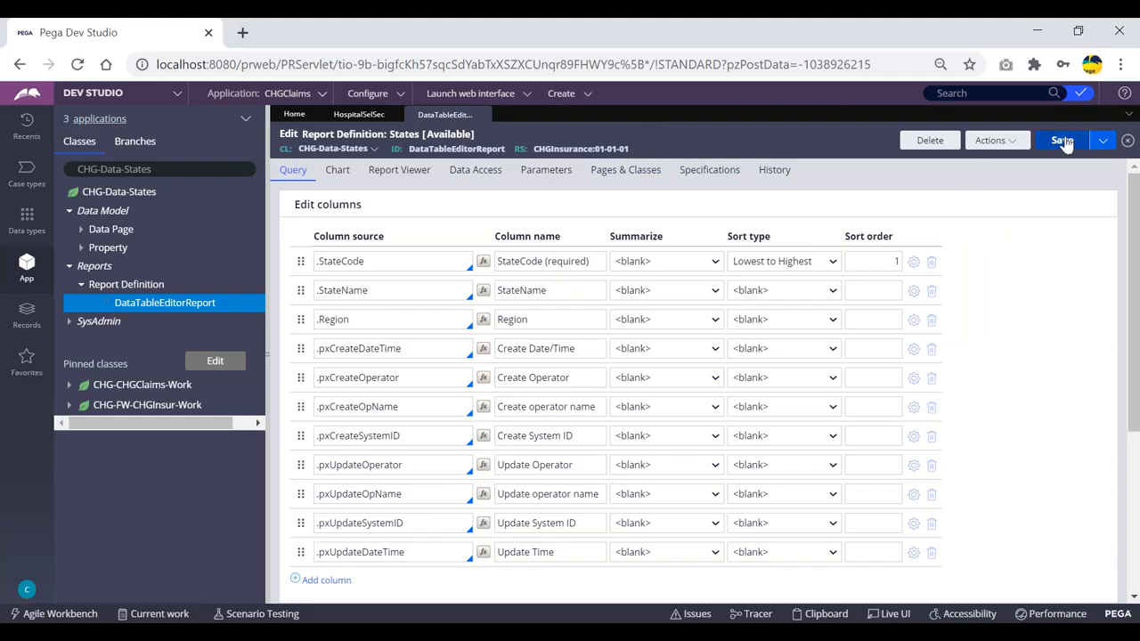
click(1005, 142)
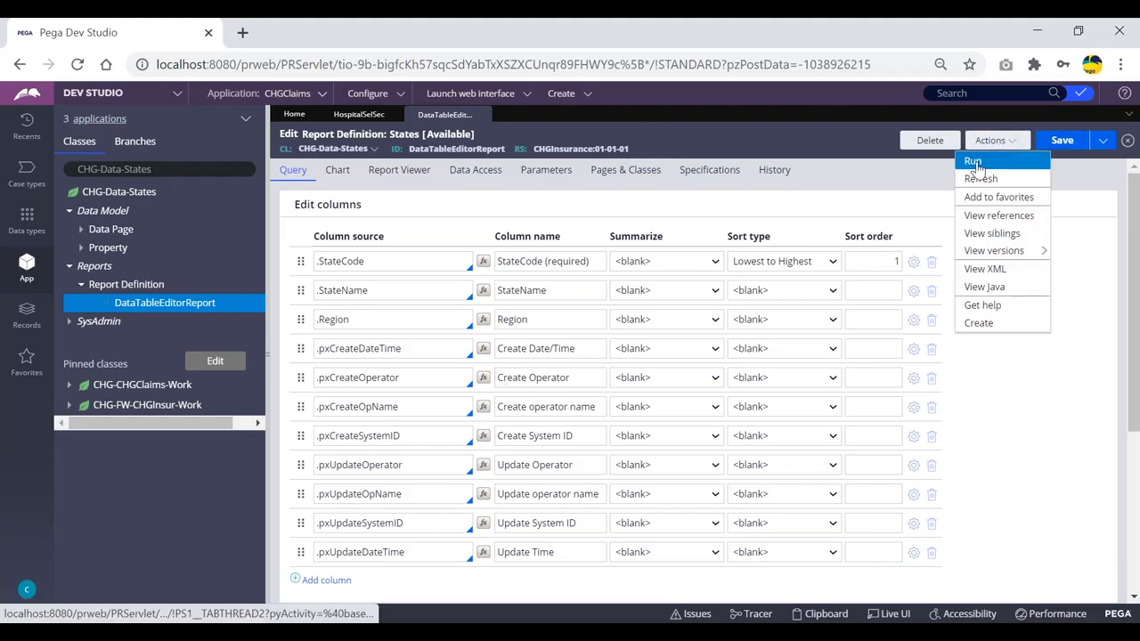
click(975, 164)
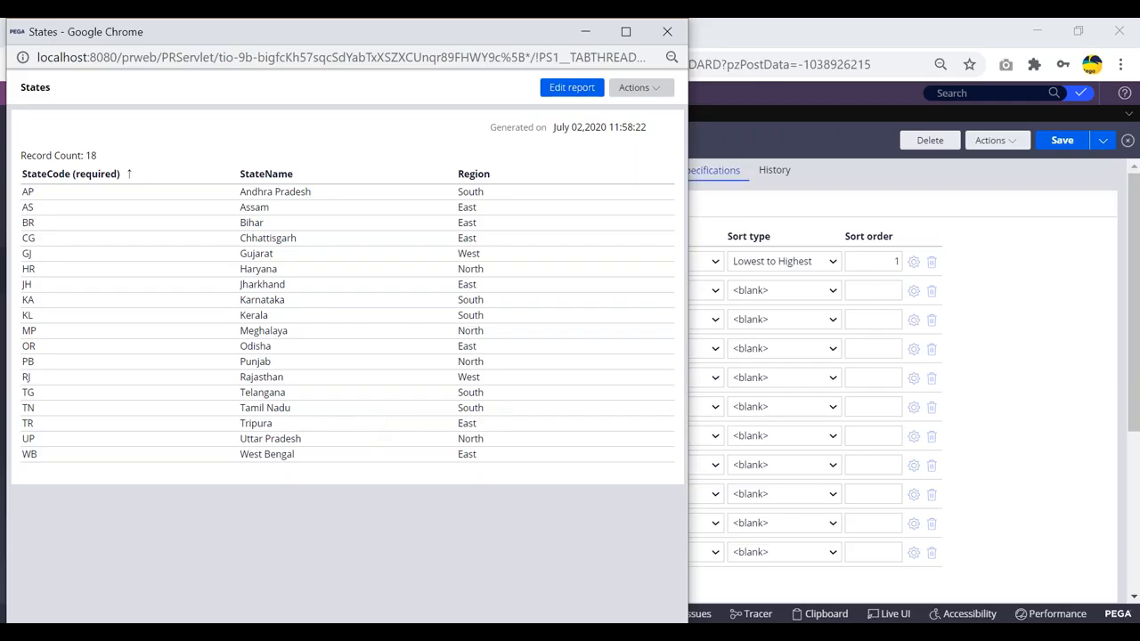
- Review the 18 states with StateCode, StateName and Region, then close the results window
drag(106, 35, 146, 84)
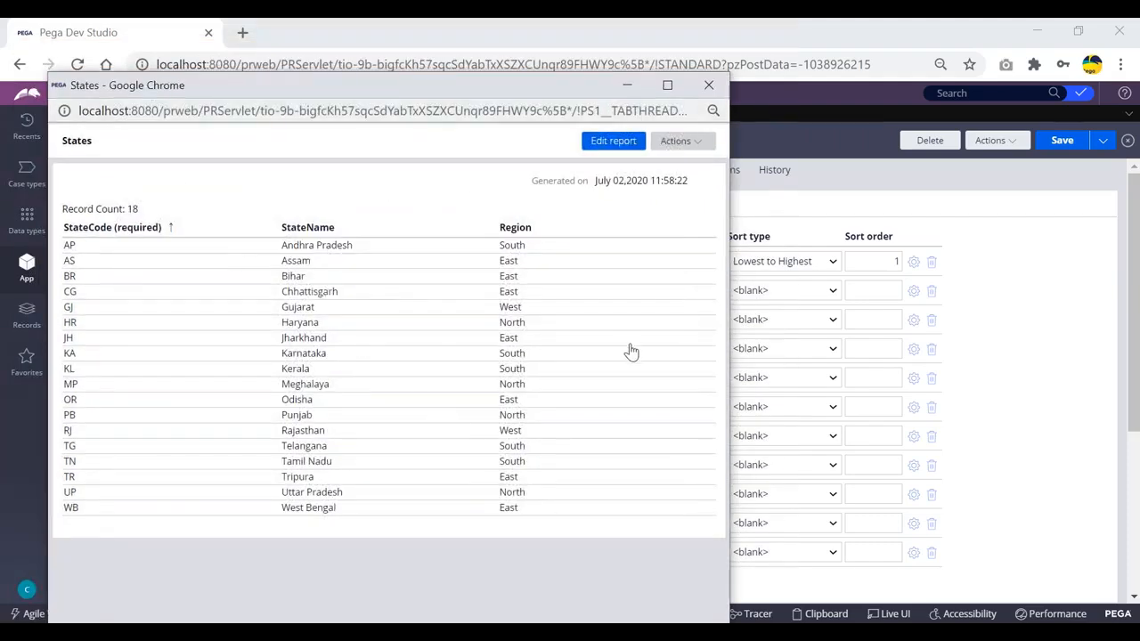
drag(518, 87, 518, 96)
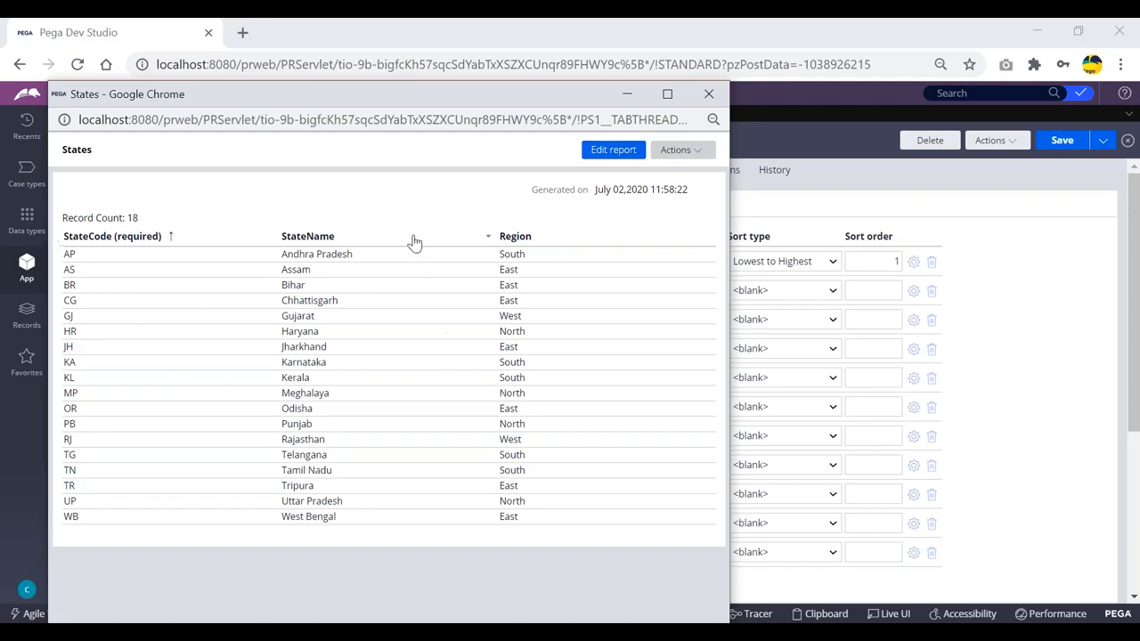
click(696, 155)
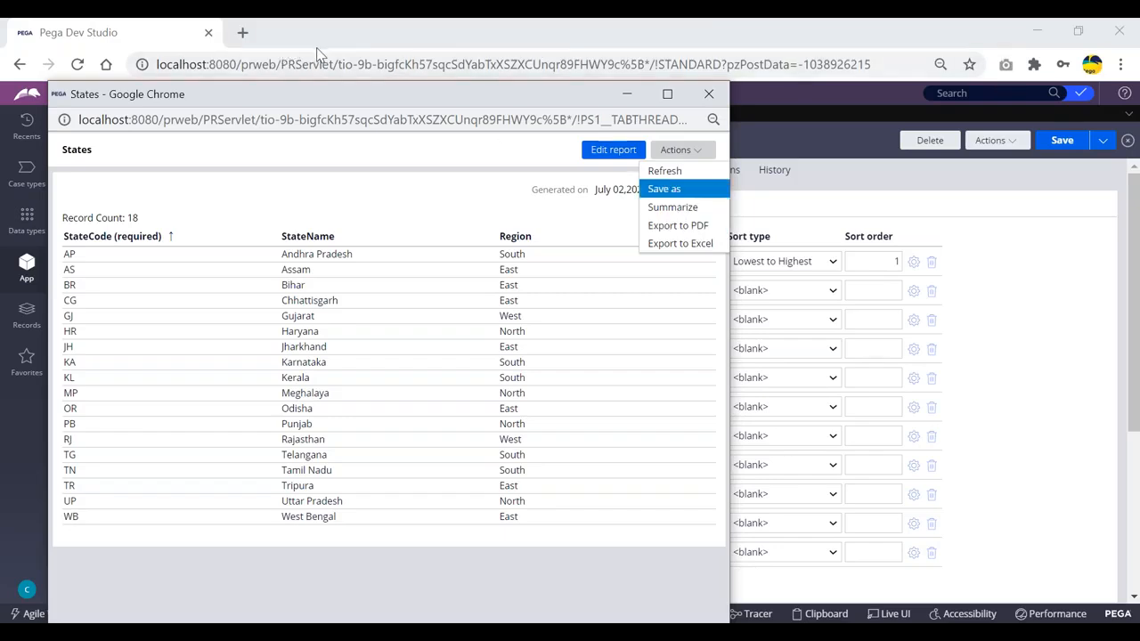
drag(338, 98, 339, 125)
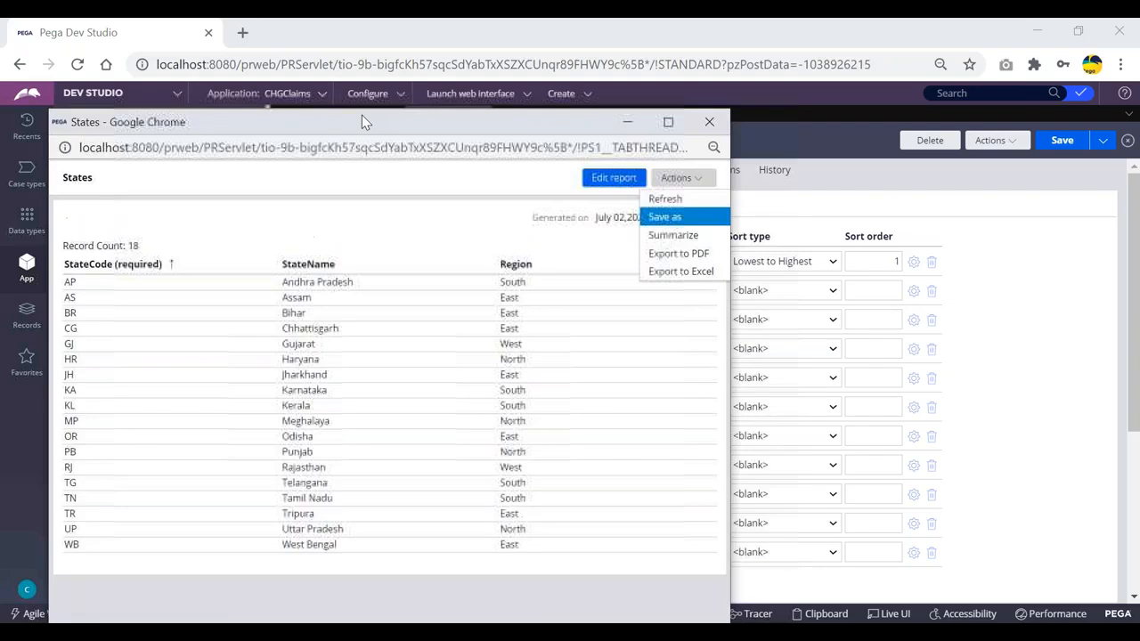
click(711, 121)
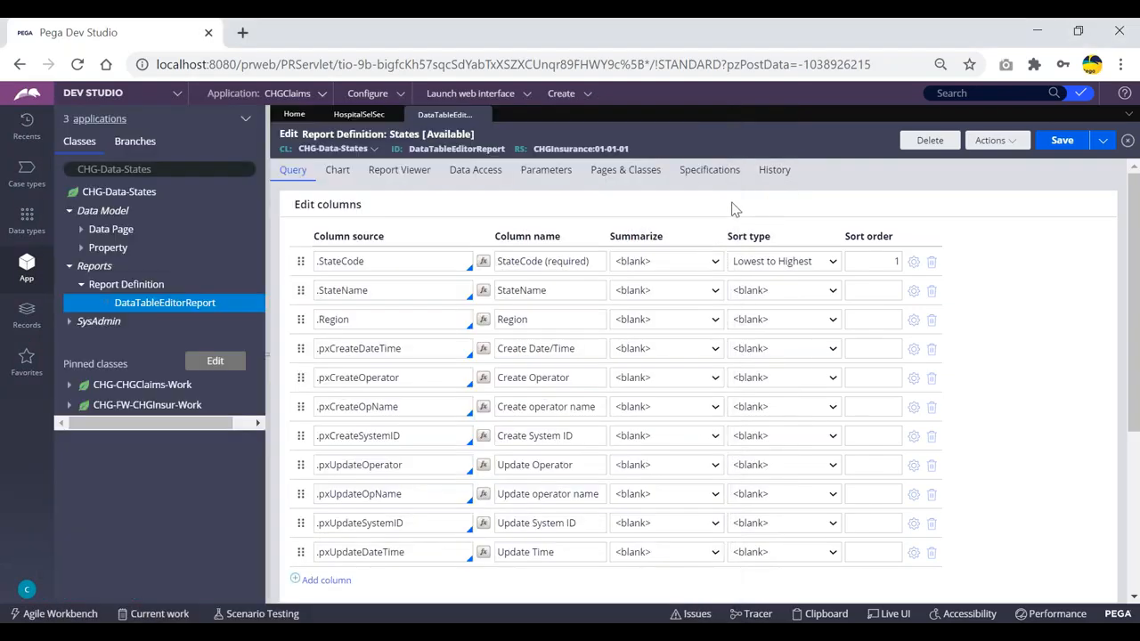
click(1007, 143)
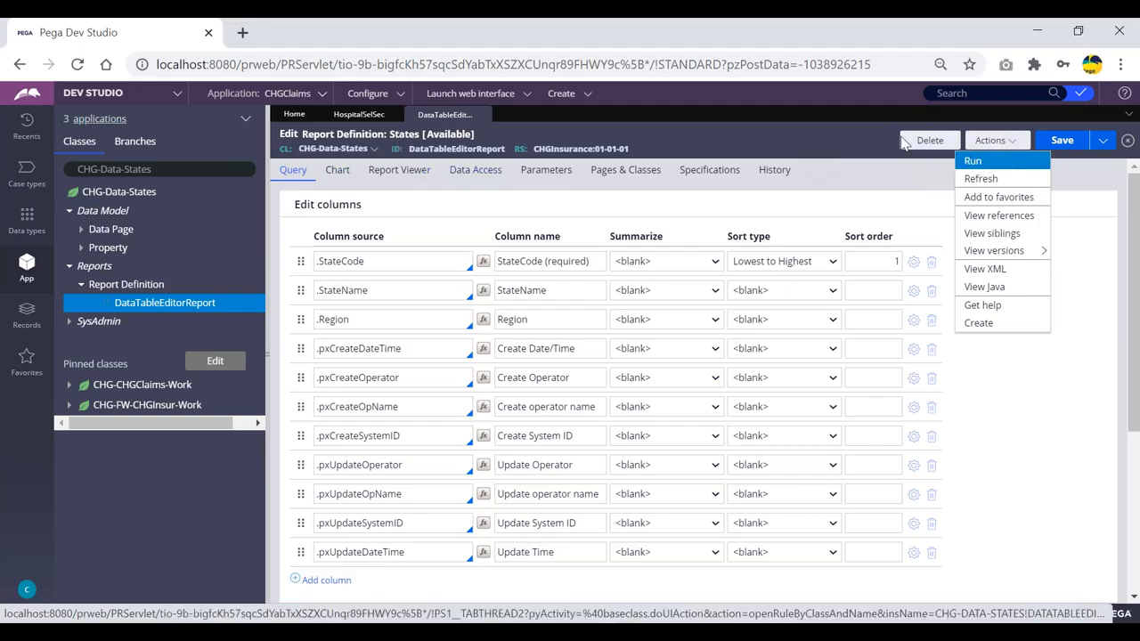
click(988, 168)
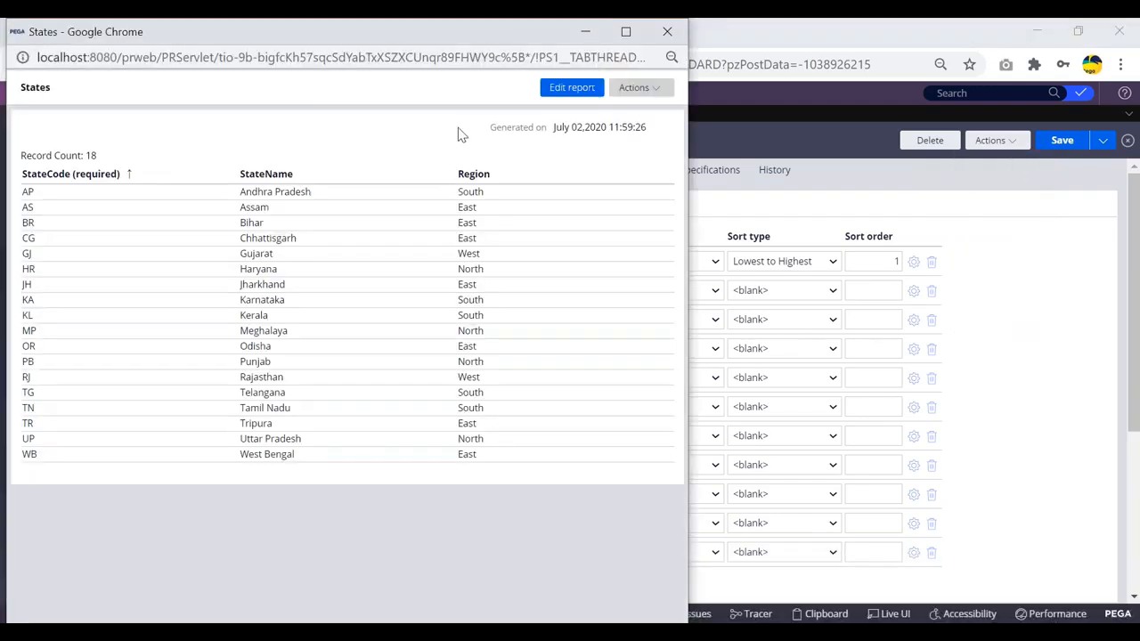
drag(164, 60, 171, 83)
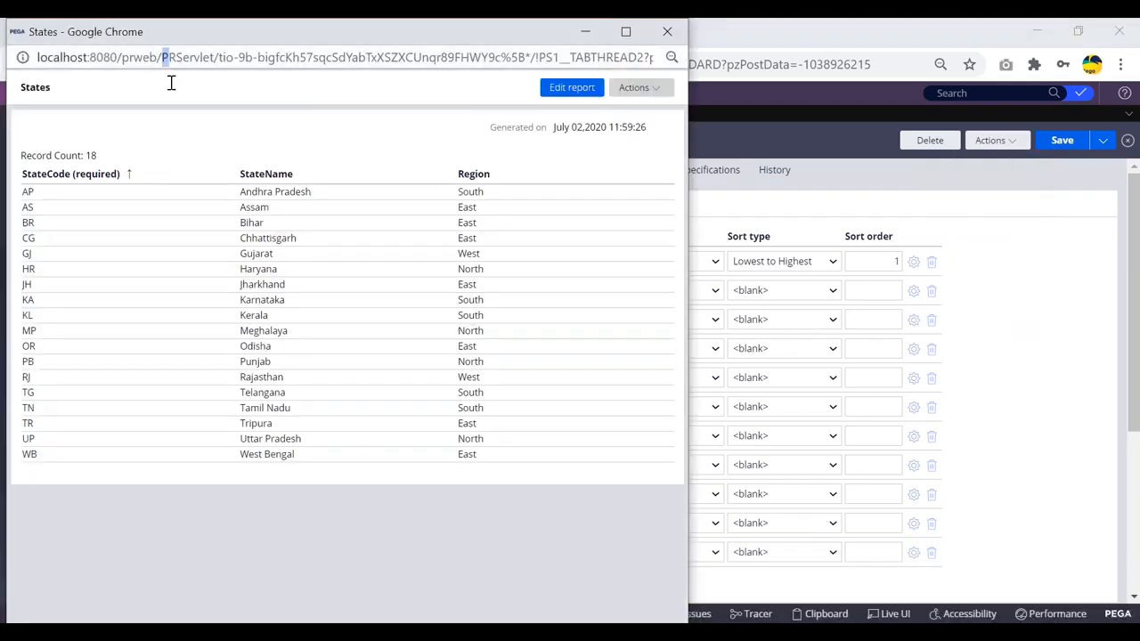
click(322, 92)
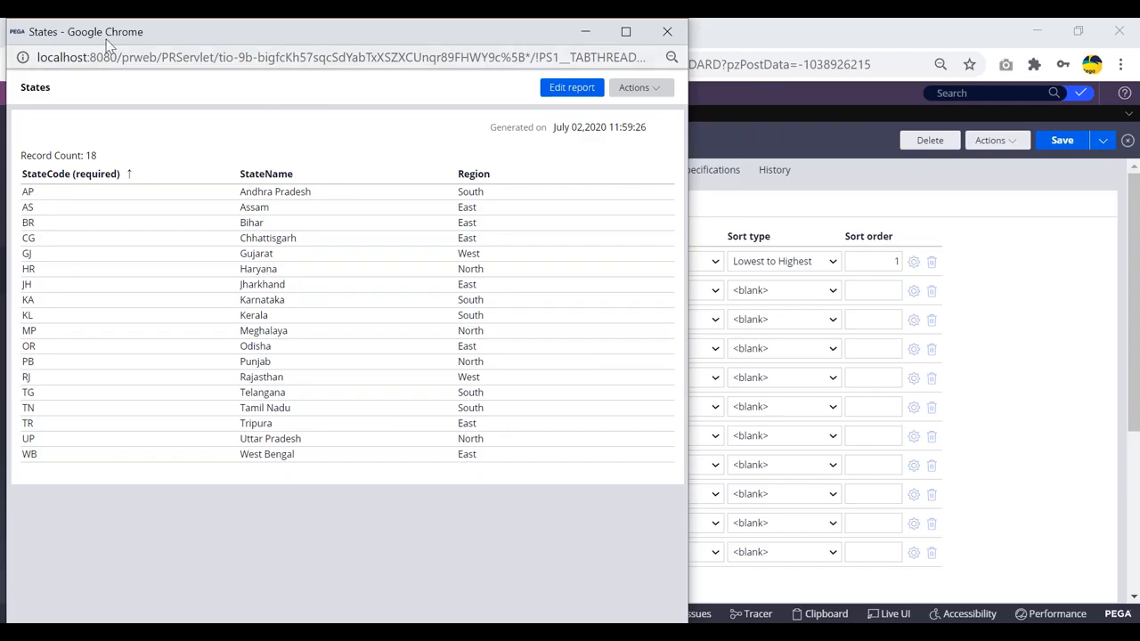
drag(112, 39, 118, 91)
click(672, 83)
scroll(595, 313, down, 5)
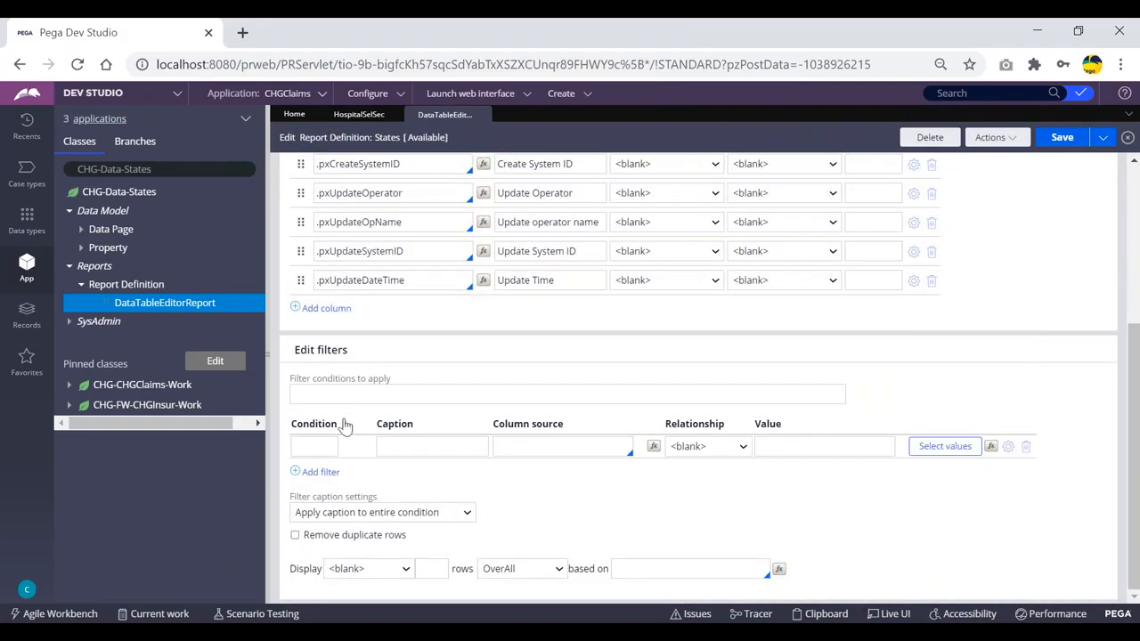
scroll(339, 355, up, 5)
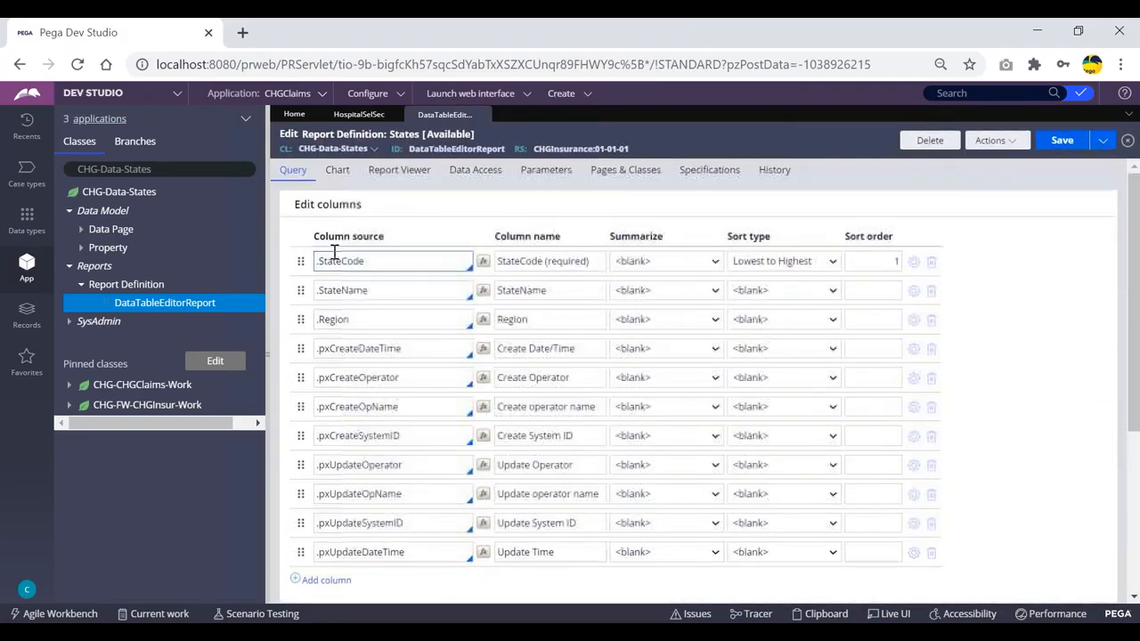
click(372, 261)
click(377, 290)
click(405, 320)
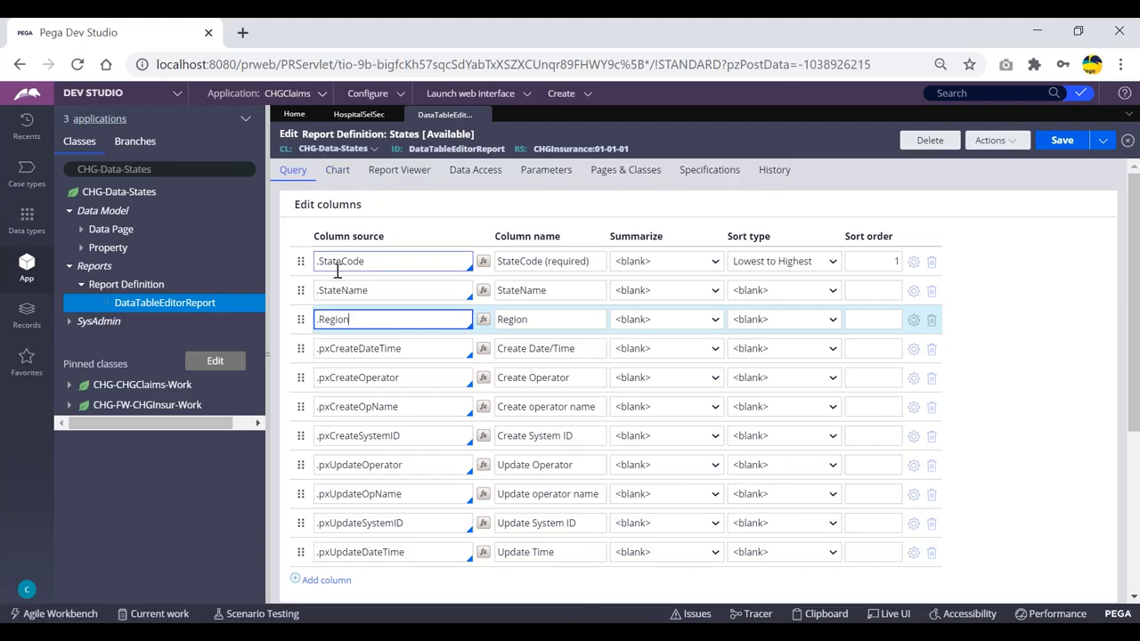
drag(371, 261, 298, 258)
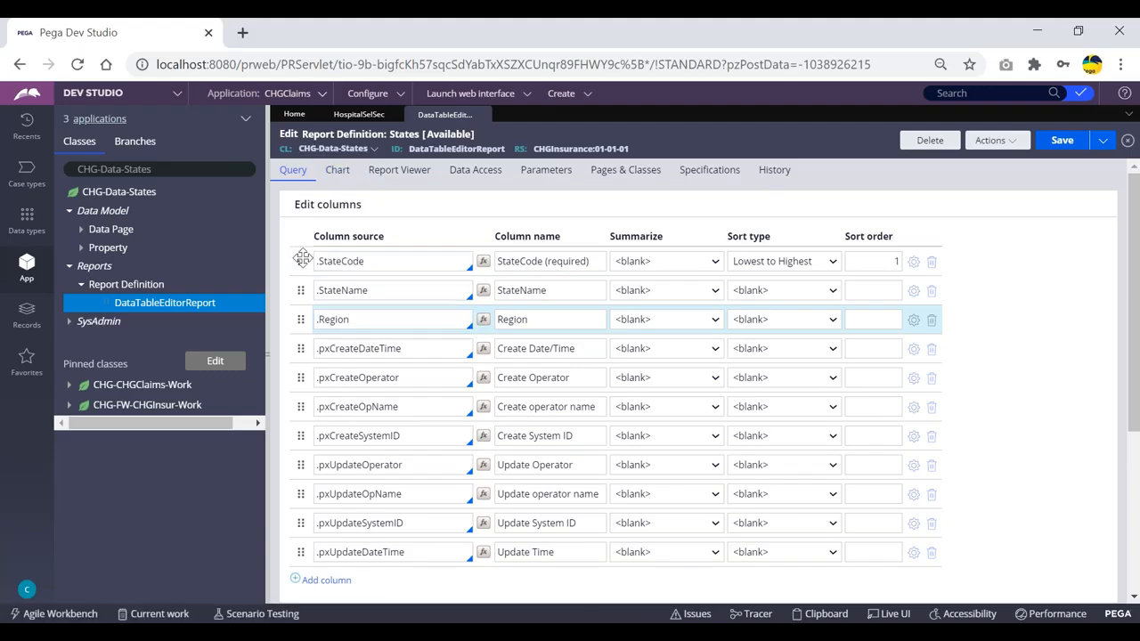
click(1046, 282)
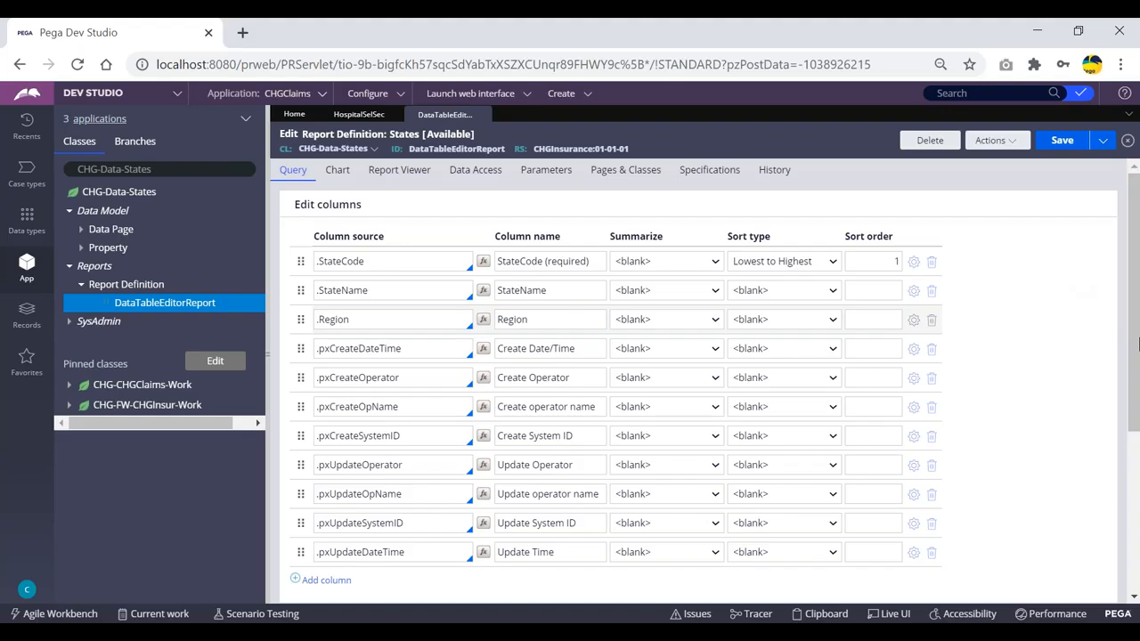
click(834, 262)
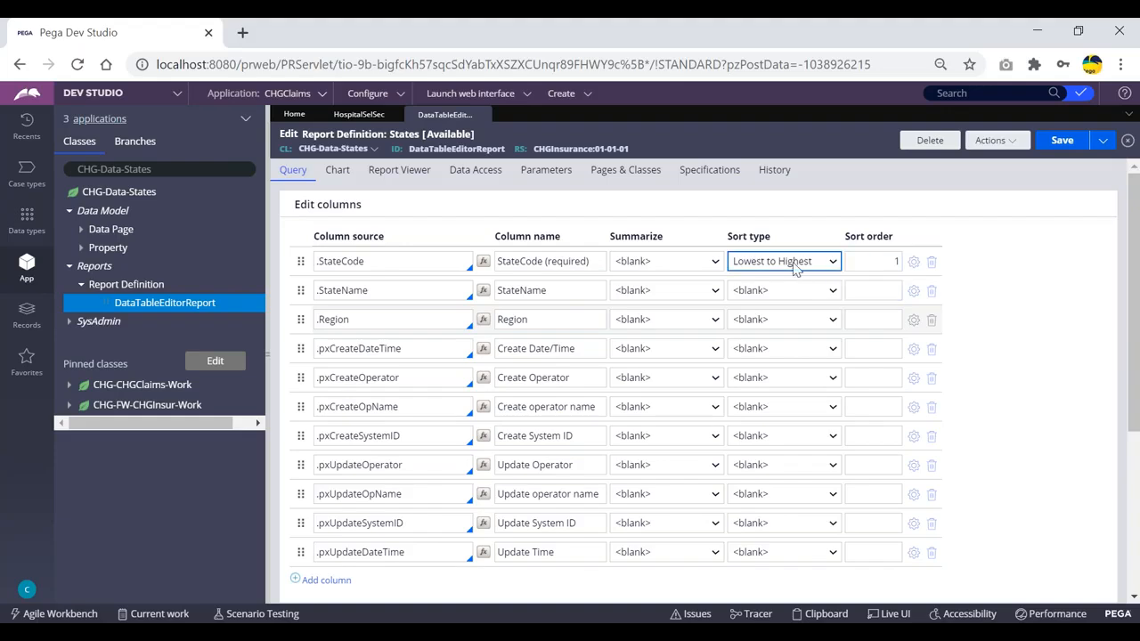
click(346, 267)
drag(373, 267, 293, 257)
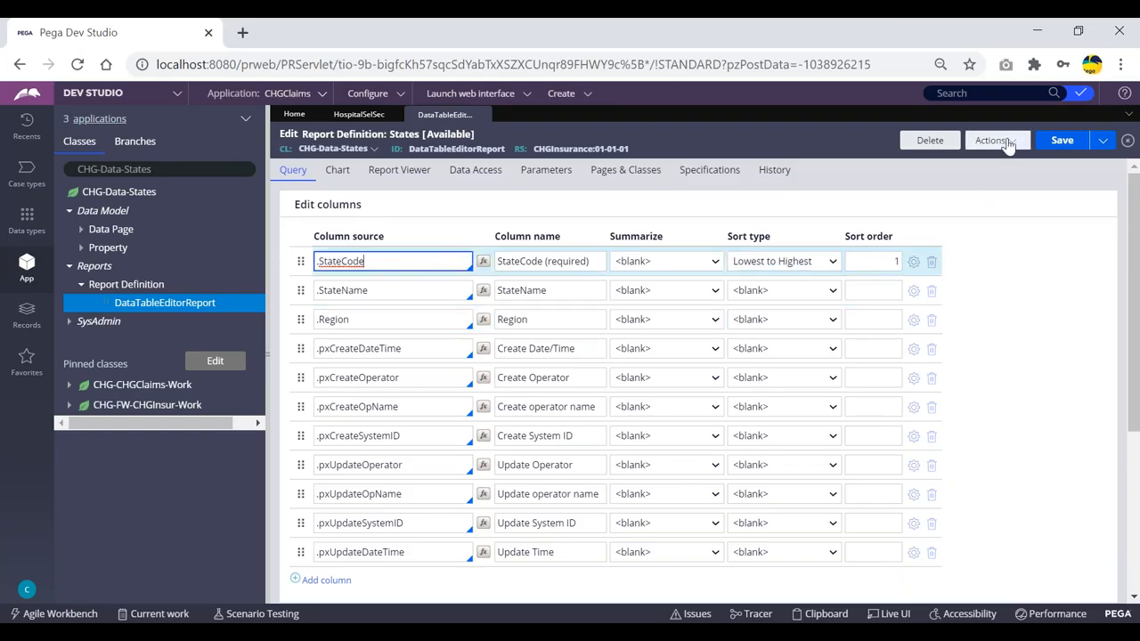
click(1002, 141)
click(974, 163)
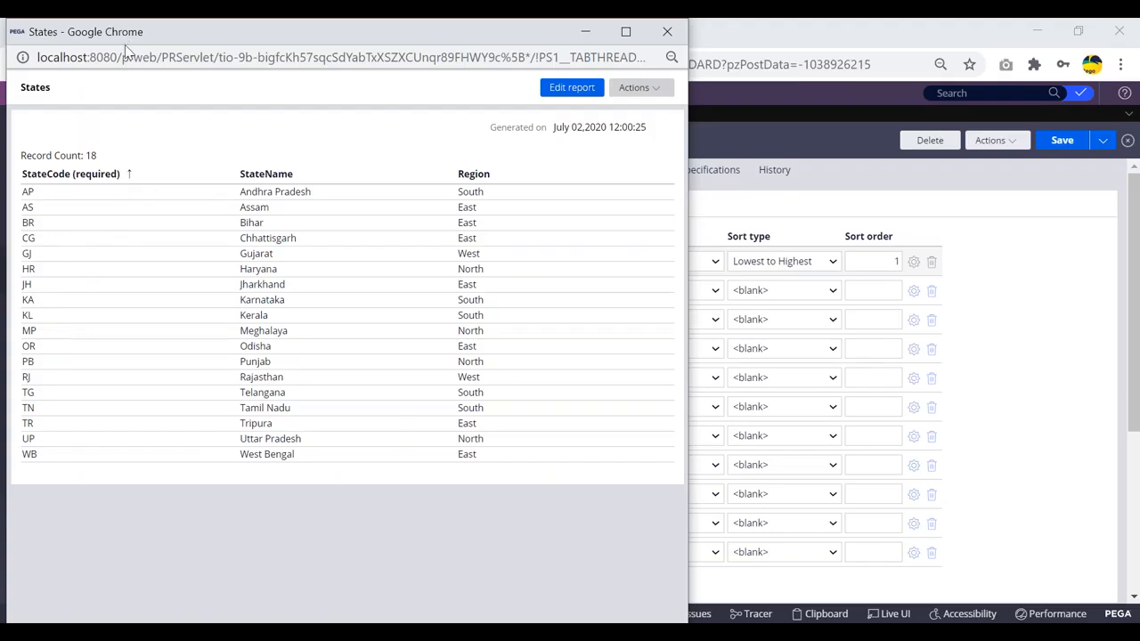
drag(431, 31, 435, 75)
click(667, 77)
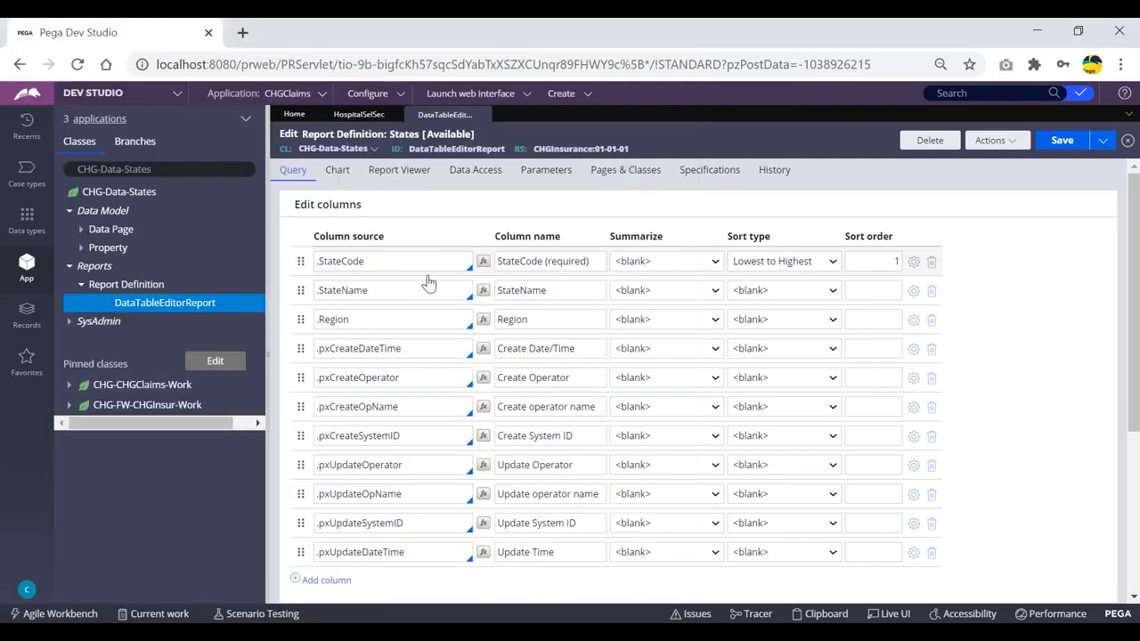
click(805, 265)
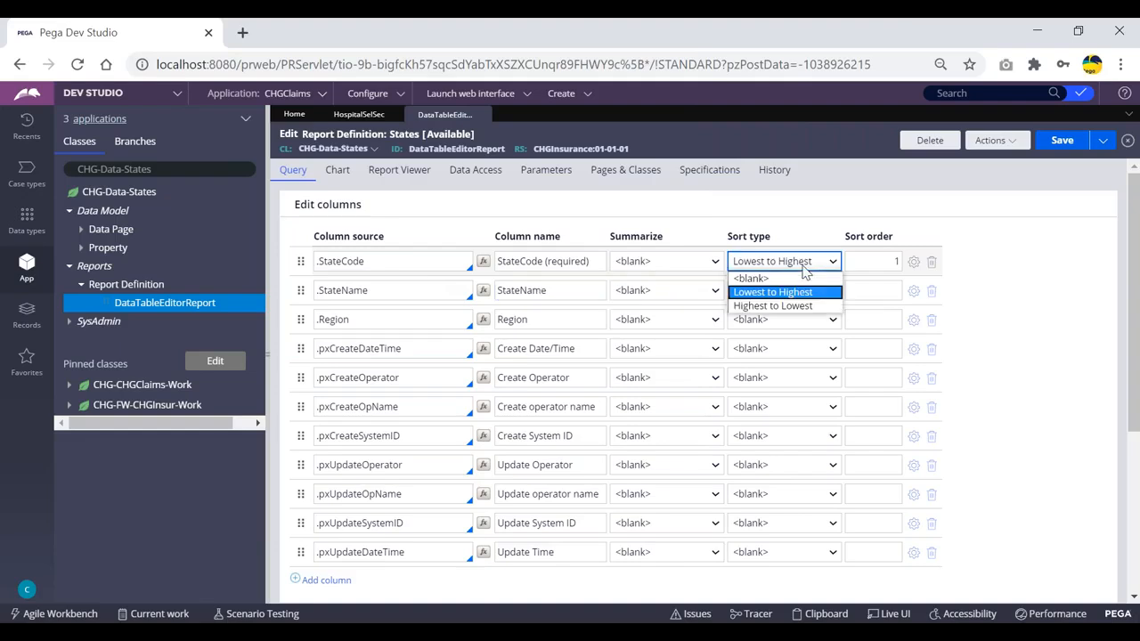
click(773, 306)
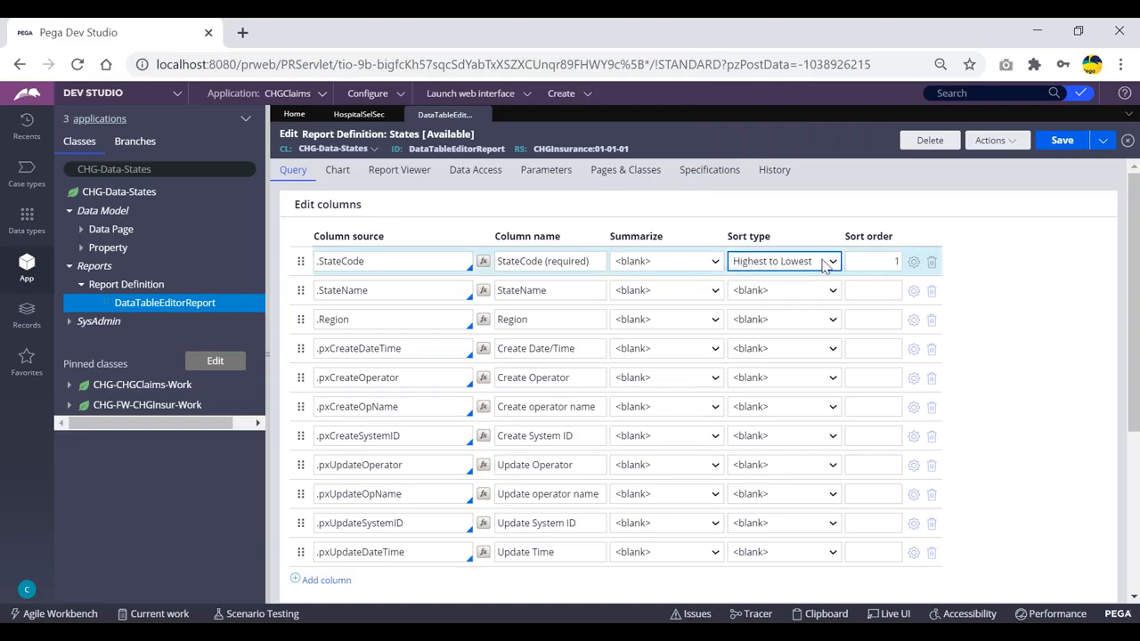
click(796, 267)
click(762, 291)
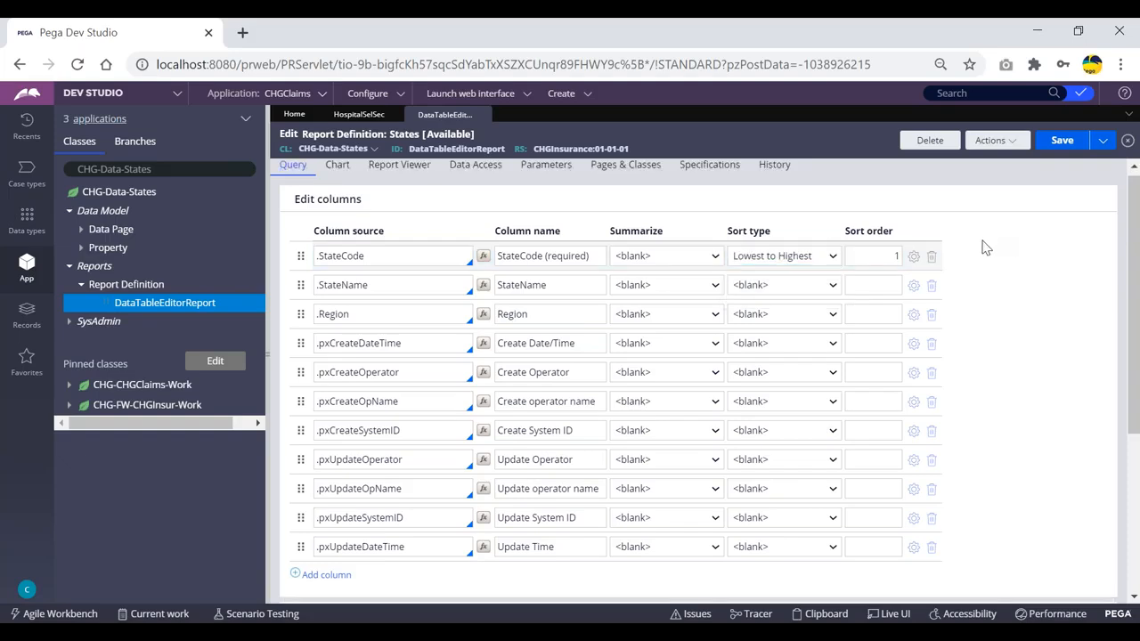
- Add a report filter whose column source is .StateName
scroll(971, 227, down, 3)
scroll(960, 231, up, 3)
scroll(960, 230, up, 1)
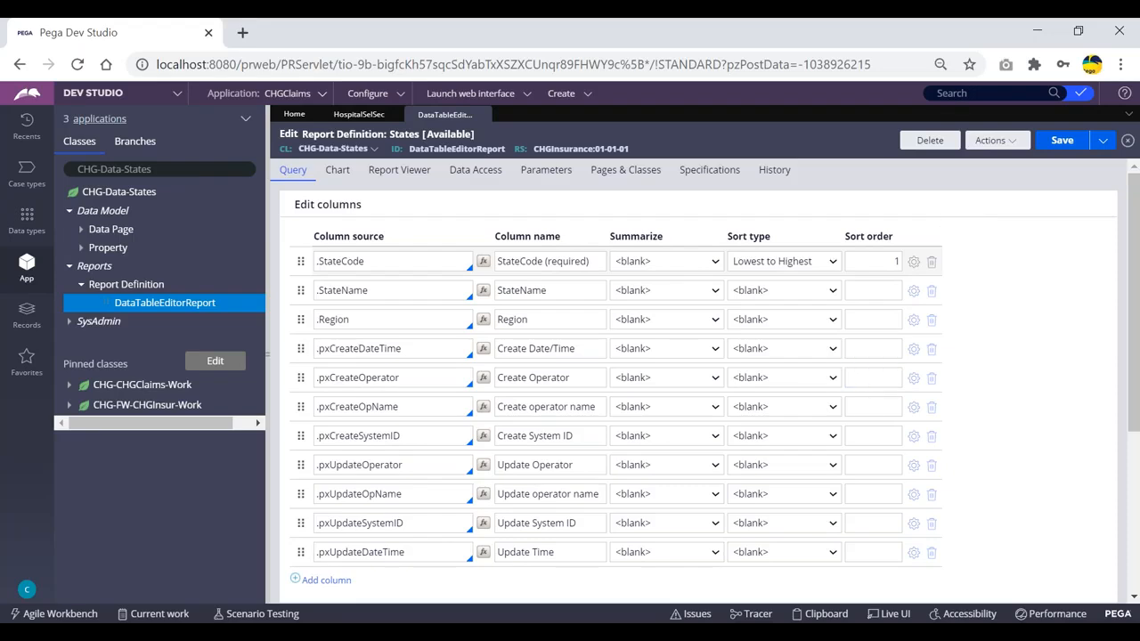
scroll(865, 326, down, 5)
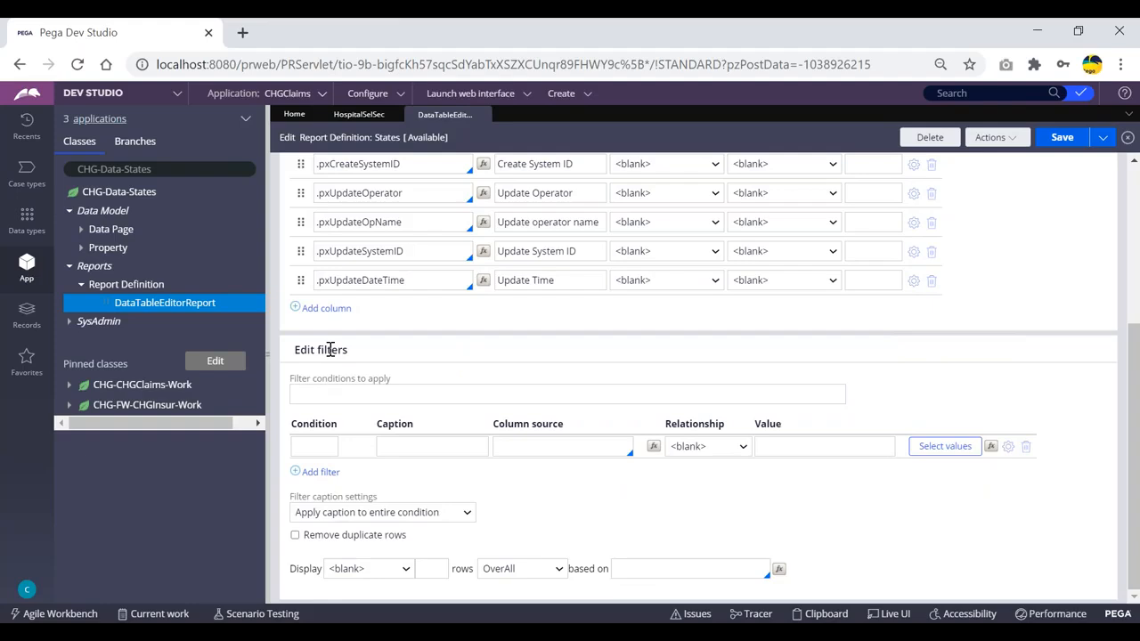
click(501, 448)
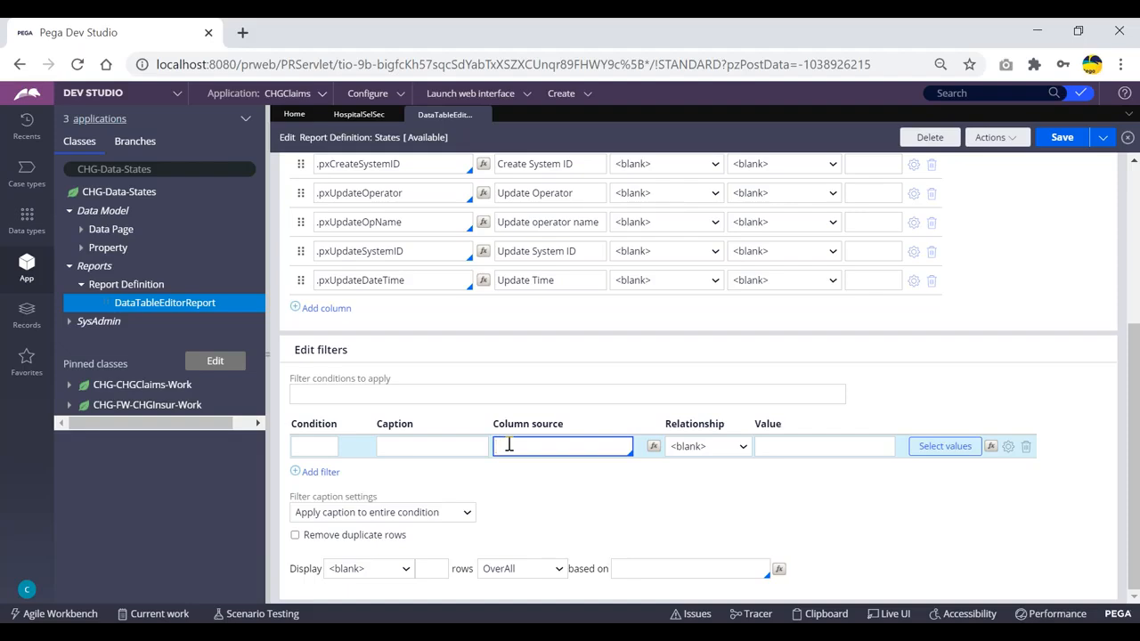
key(Down)
key(Down)
key(Down)
key(Down)
key(Down)
key(Down)
key(Down)
key(Down)
key(Down)
key(Down)
key(Down)
key(Down)
key(Down)
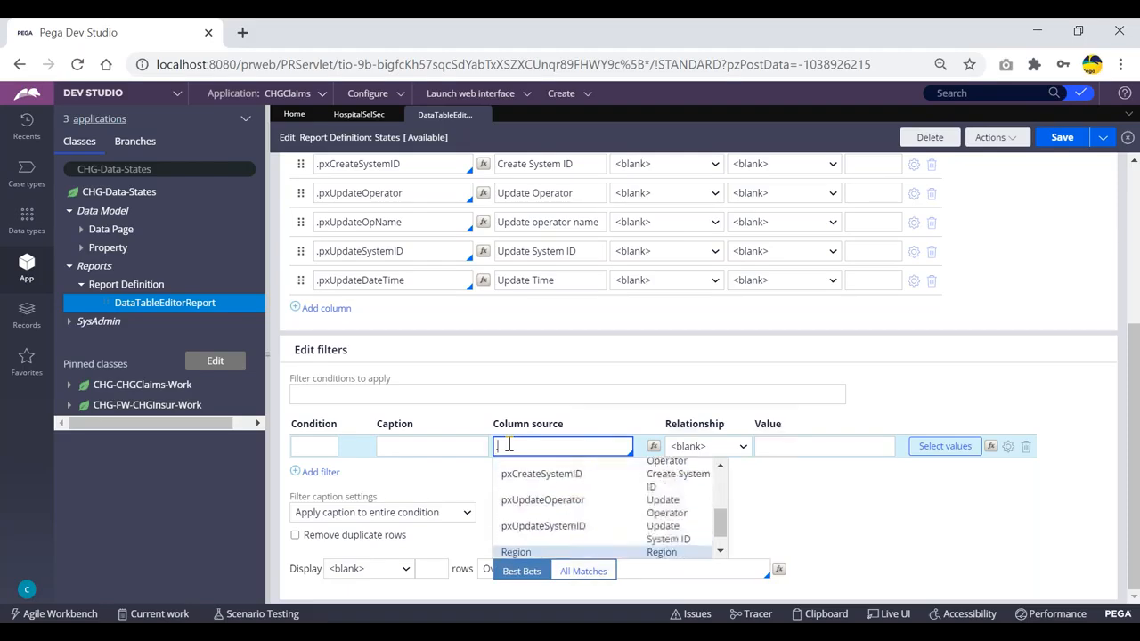
key(Return)
- Make the filter's relationship Contains with value "Pradesh"
click(706, 450)
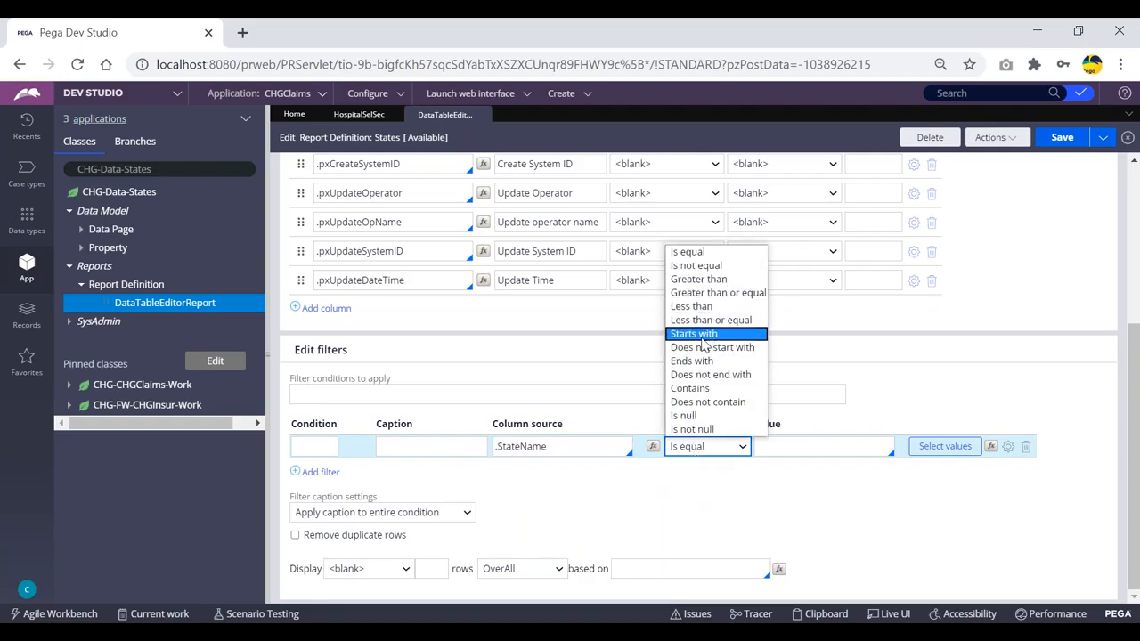
click(699, 389)
click(790, 443)
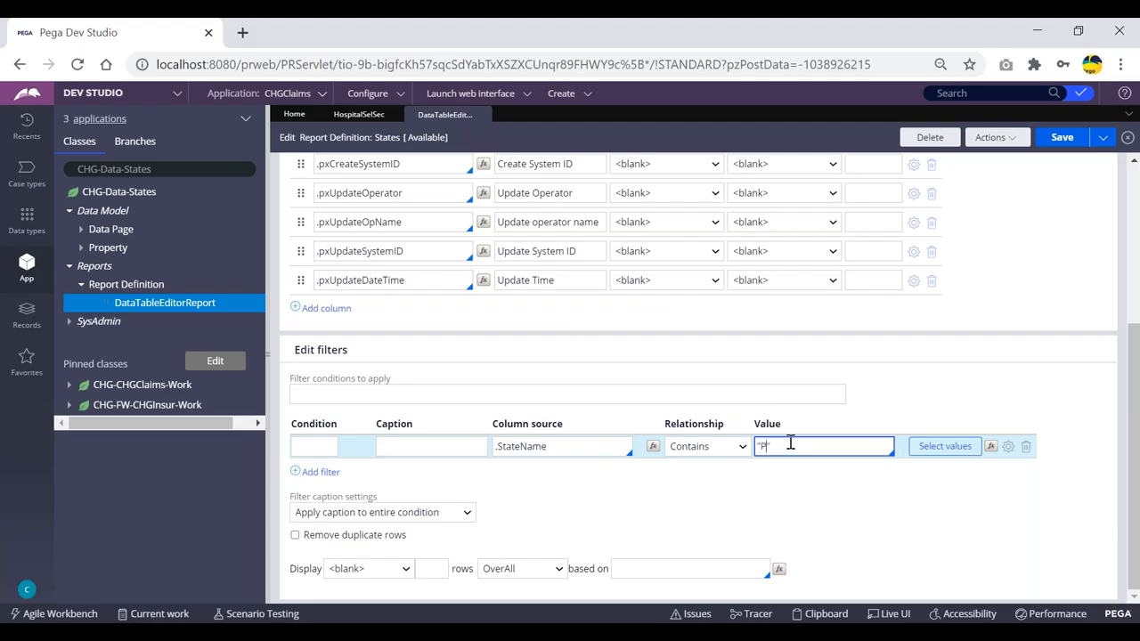
click(835, 440)
click(795, 496)
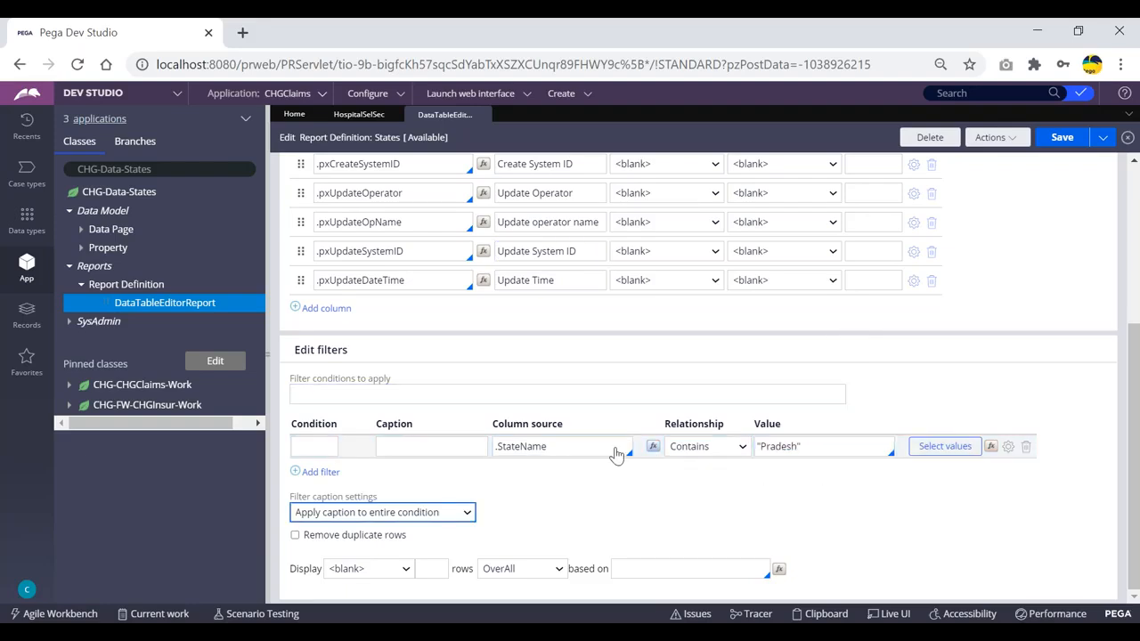
scroll(537, 372, up, 5)
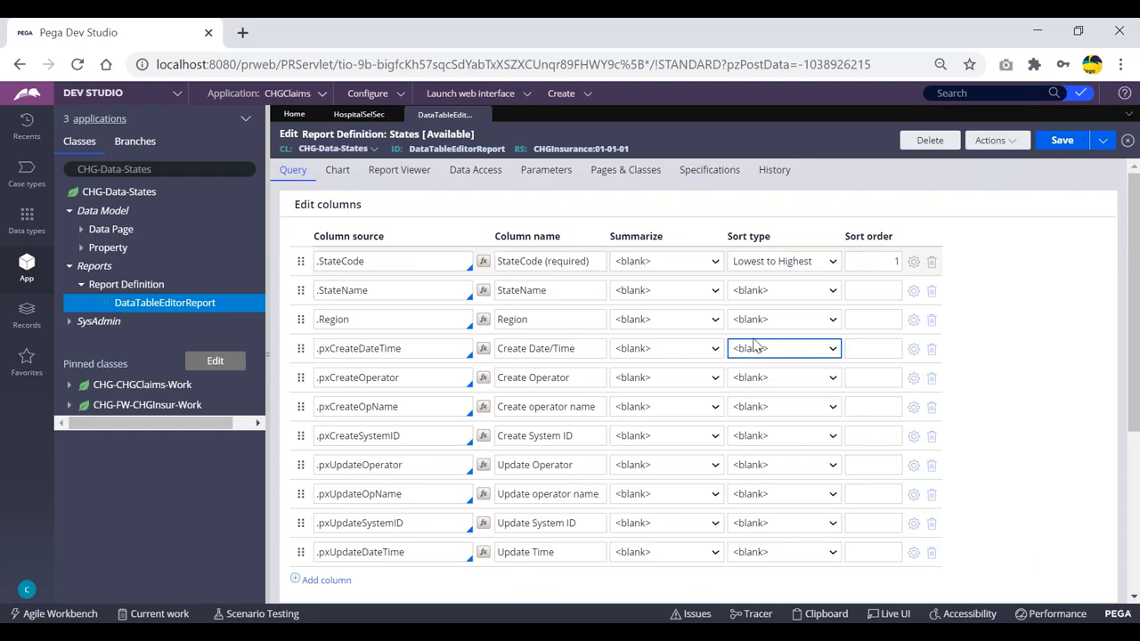
scroll(522, 339, down, 5)
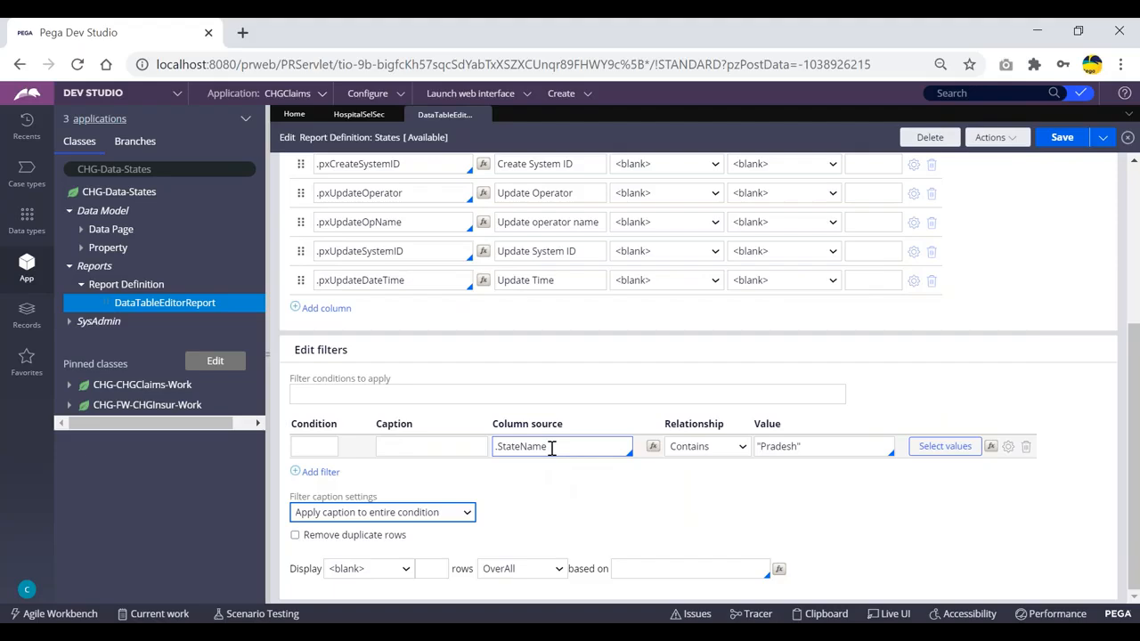
scroll(860, 423, up, 5)
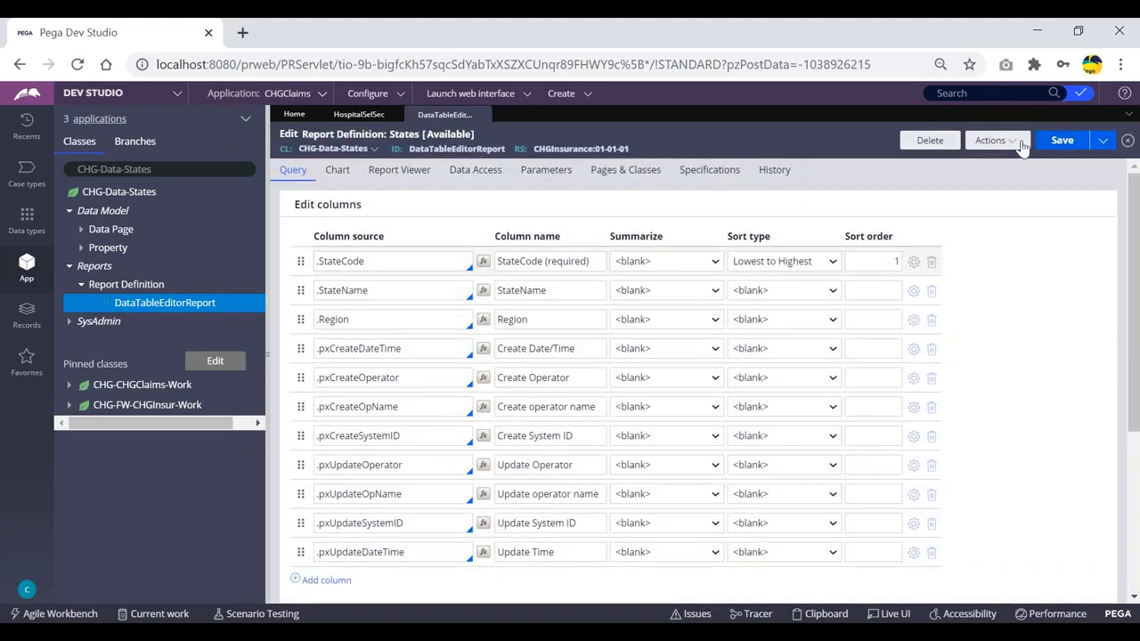
- Save the report and run it, confirming only Andhra Pradesh and Uttar Pradesh appear
click(1060, 142)
click(993, 142)
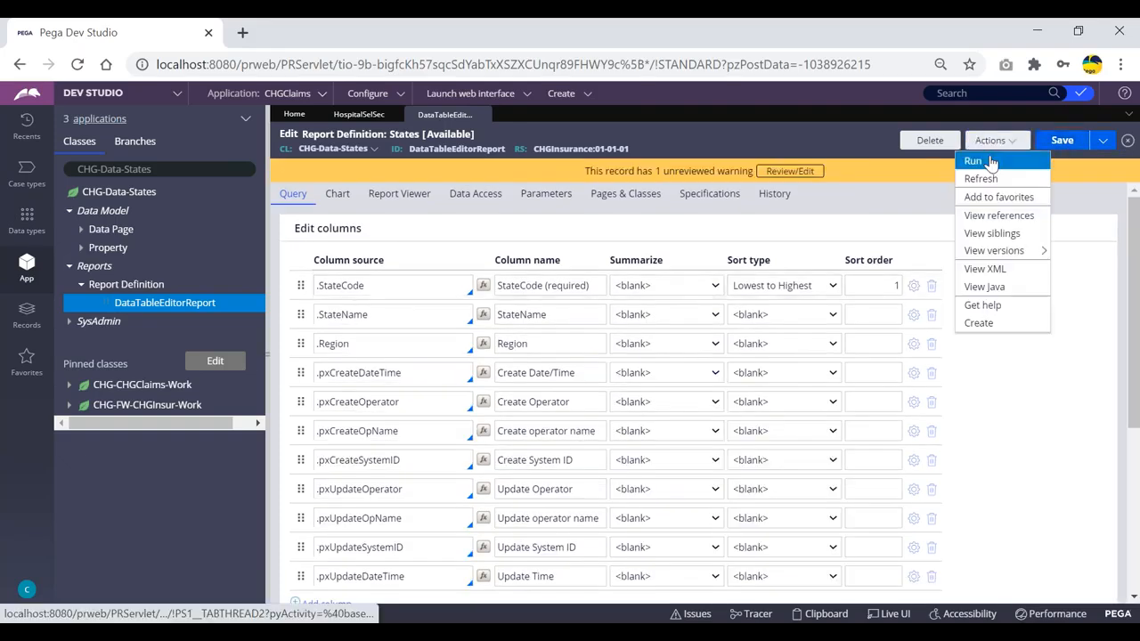
click(978, 162)
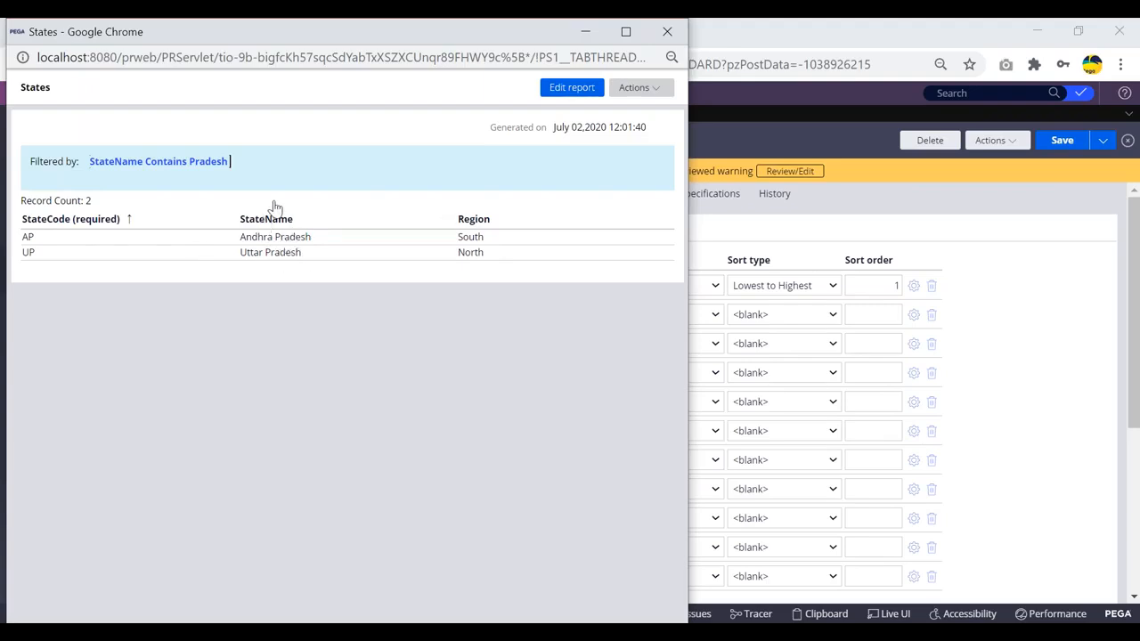
drag(131, 36, 365, 114)
click(679, 112)
scroll(873, 318, down, 5)
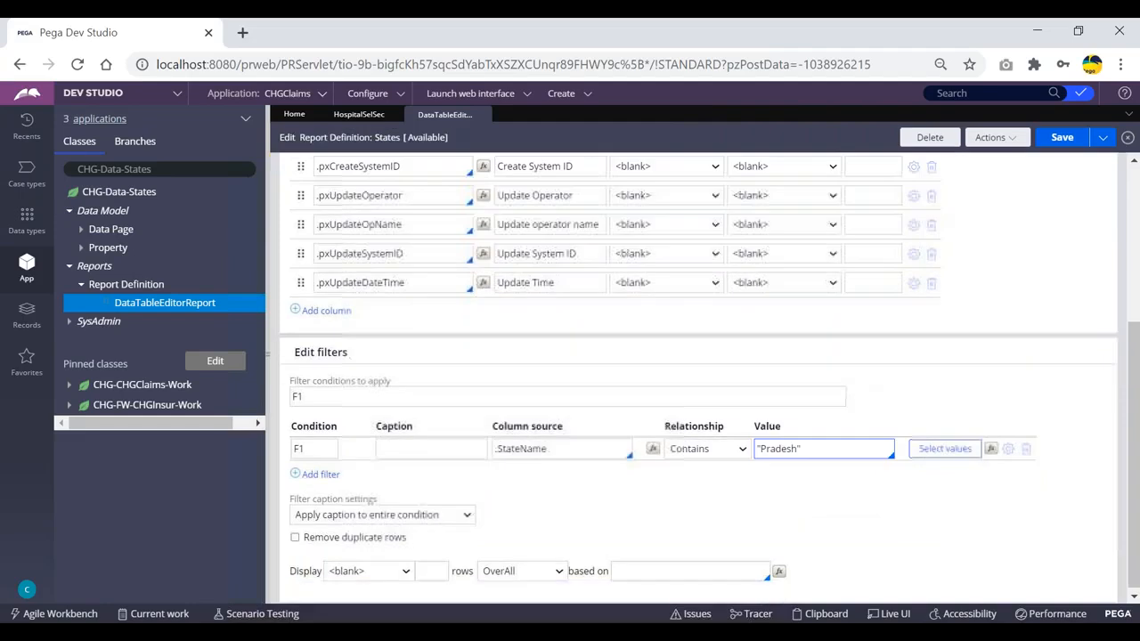
- Change filter F1's column source from .StateName to .Region
click(388, 457)
click(567, 448)
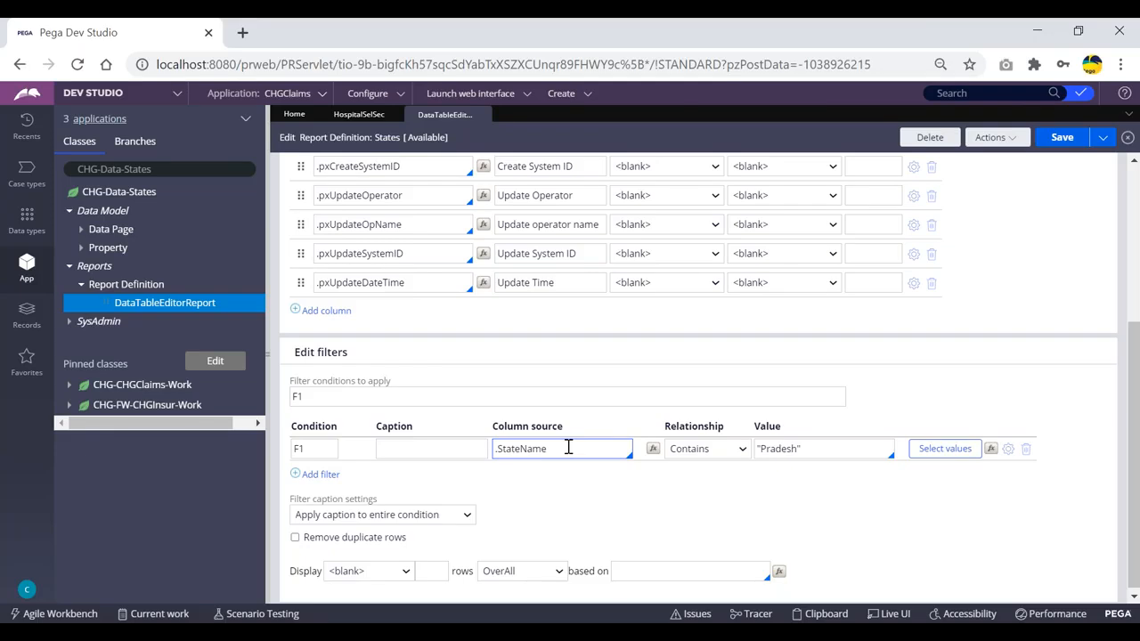
click(566, 449)
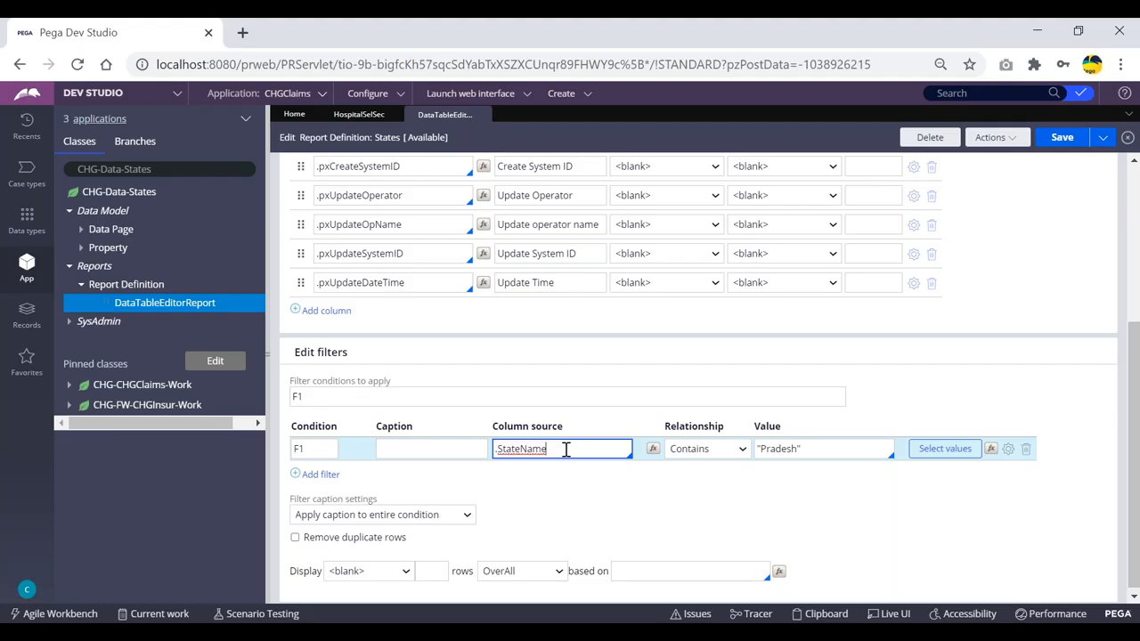
key(BackSpace)
key(BackSpace)
key(BackSpace)
key(BackSpace)
key(BackSpace)
key(BackSpace)
key(BackSpace)
text(.)
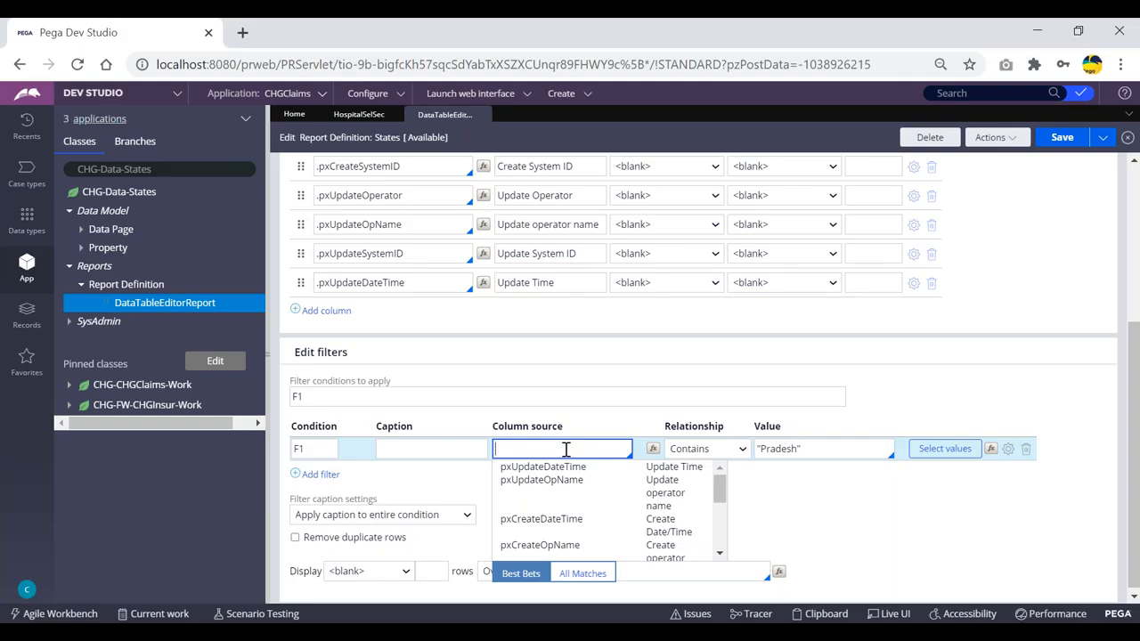
scroll(553, 287, up, 5)
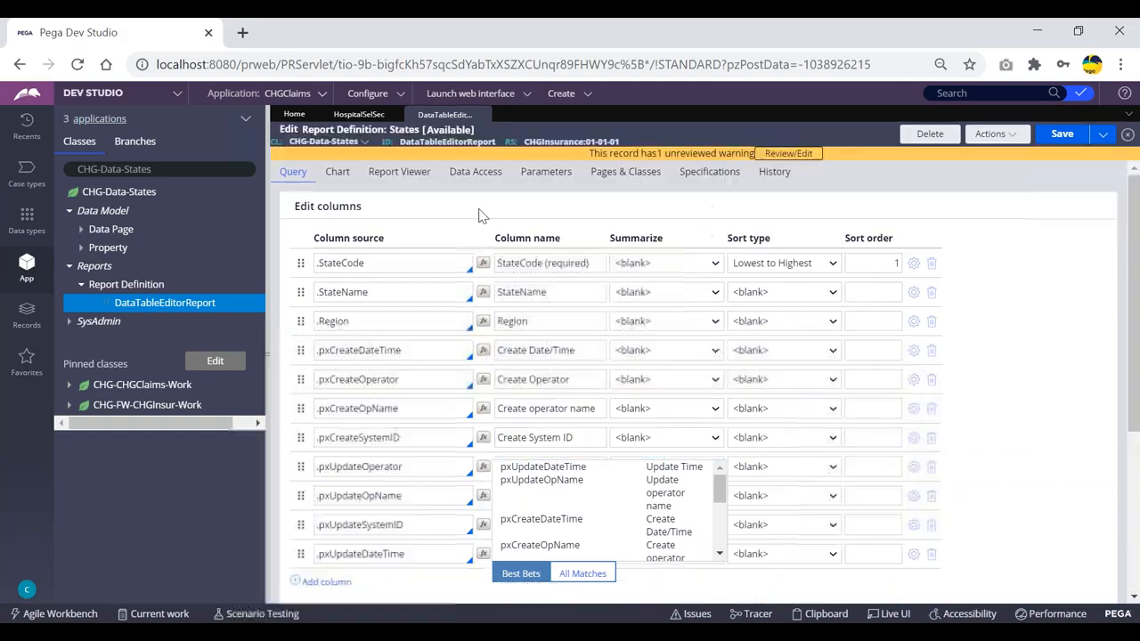
scroll(531, 285, down, 5)
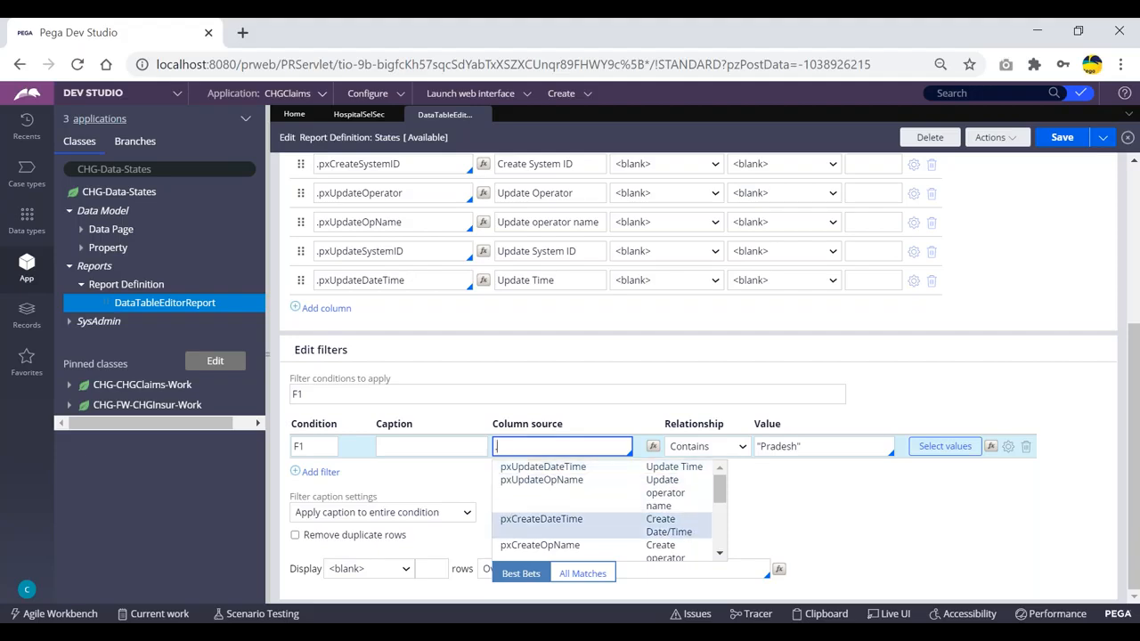
scroll(571, 533, down, 3)
scroll(570, 552, up, 1)
click(535, 554)
- Keep F1's relationship Contains and change its value from "Pradesh" to "North"
click(782, 448)
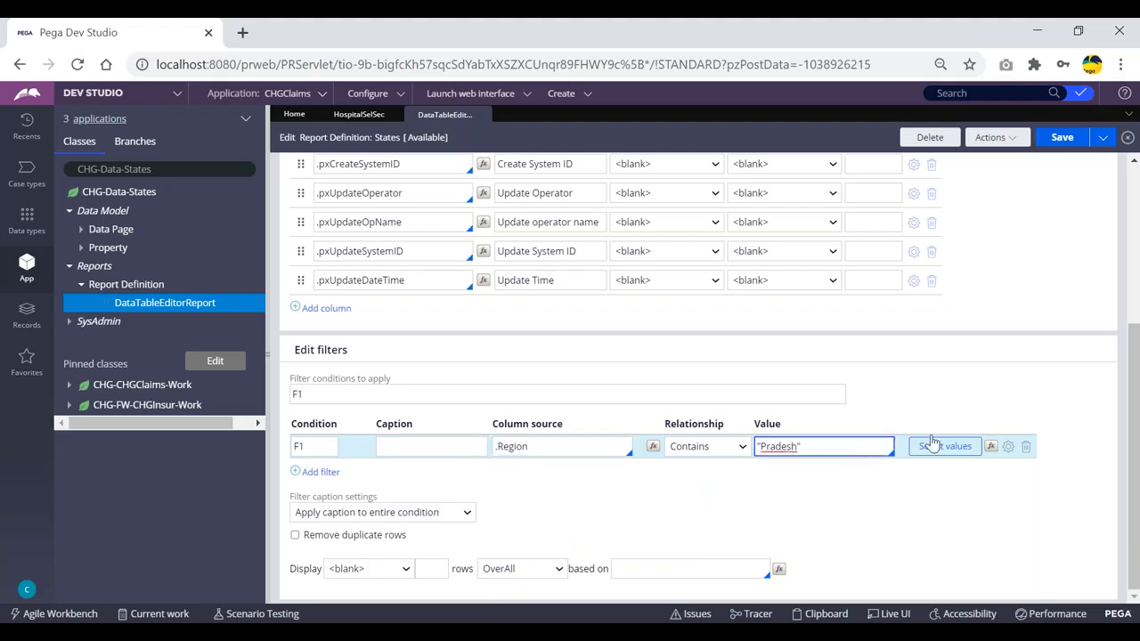
click(741, 450)
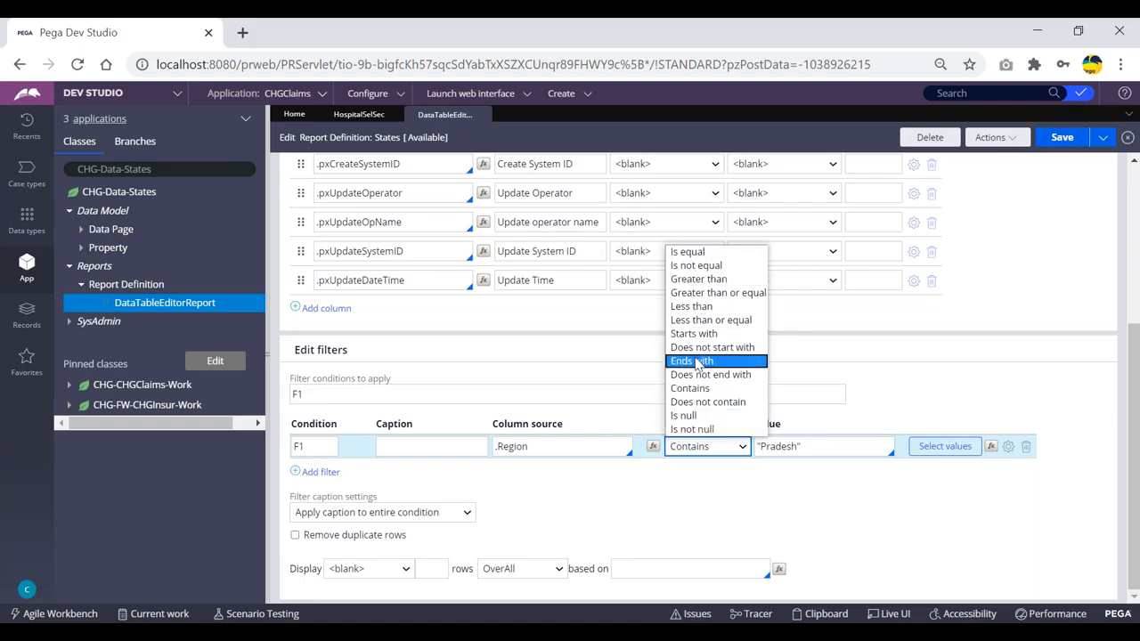
click(859, 423)
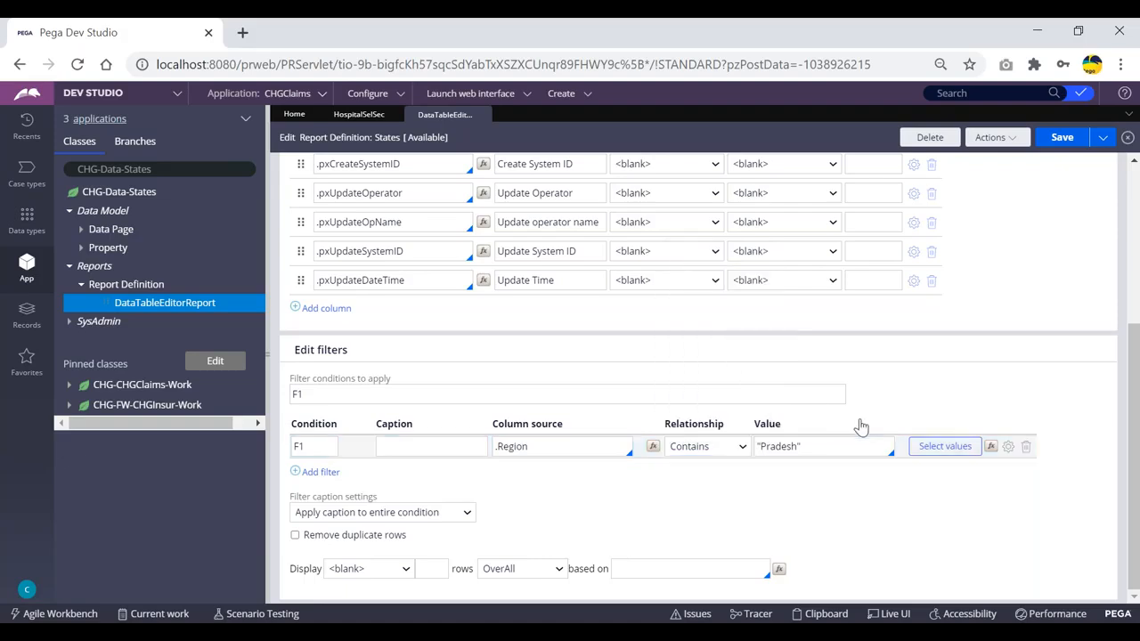
click(799, 446)
key(BackSpace)
key(BackSpace)
key(BackSpace)
key(BackSpace)
key(BackSpace)
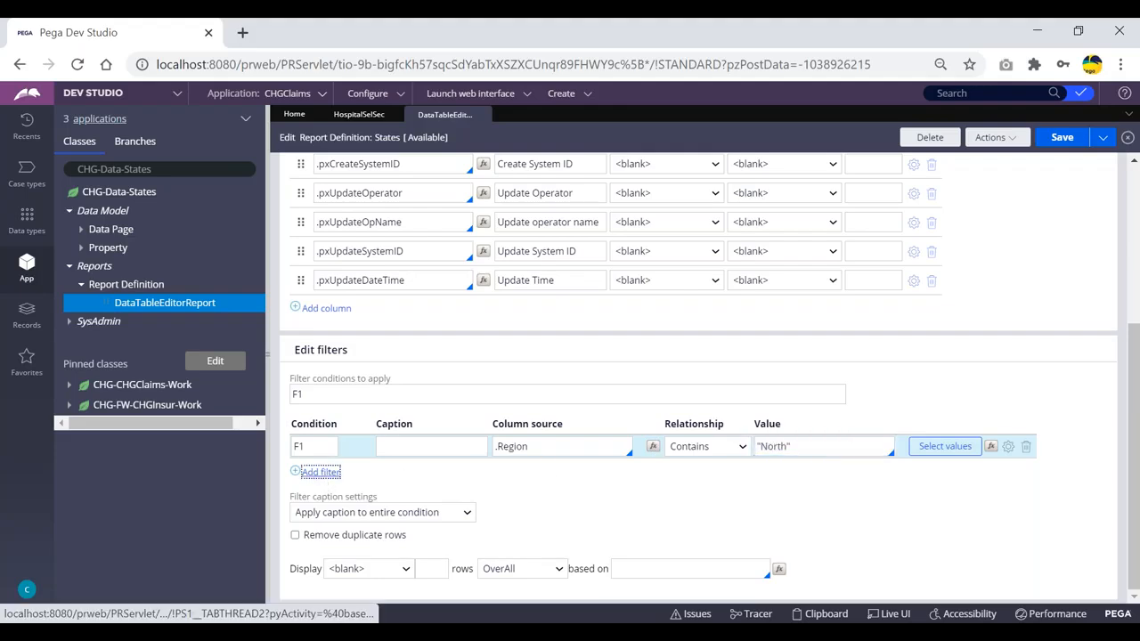
click(319, 473)
- Define filter F2 as .Region Is equal to "South"
click(542, 468)
text(.reg)
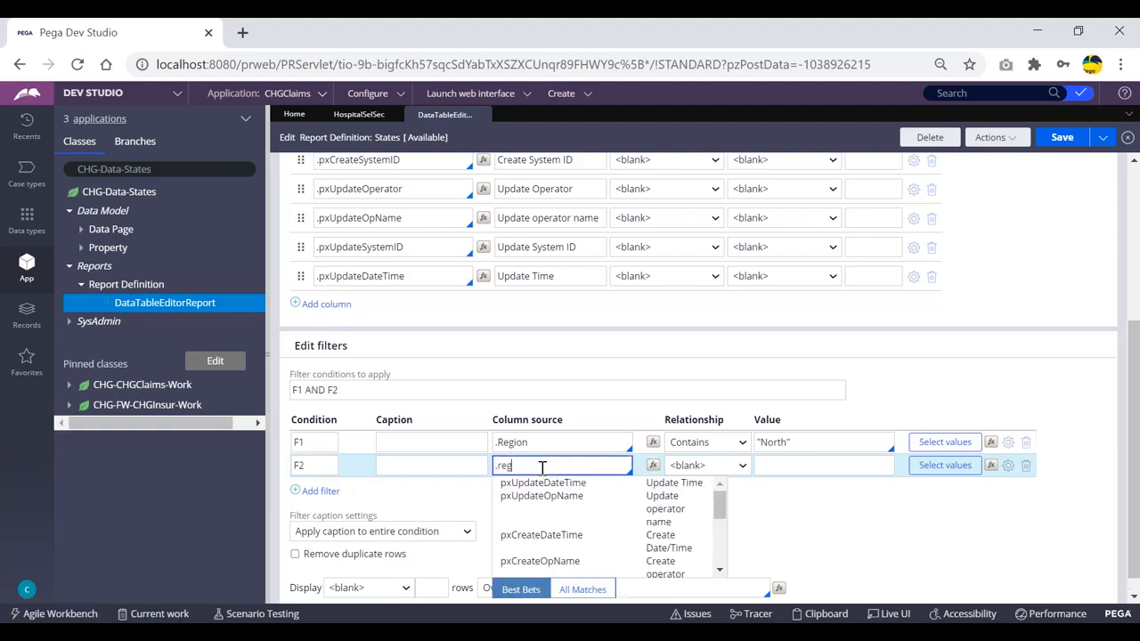
key(Return)
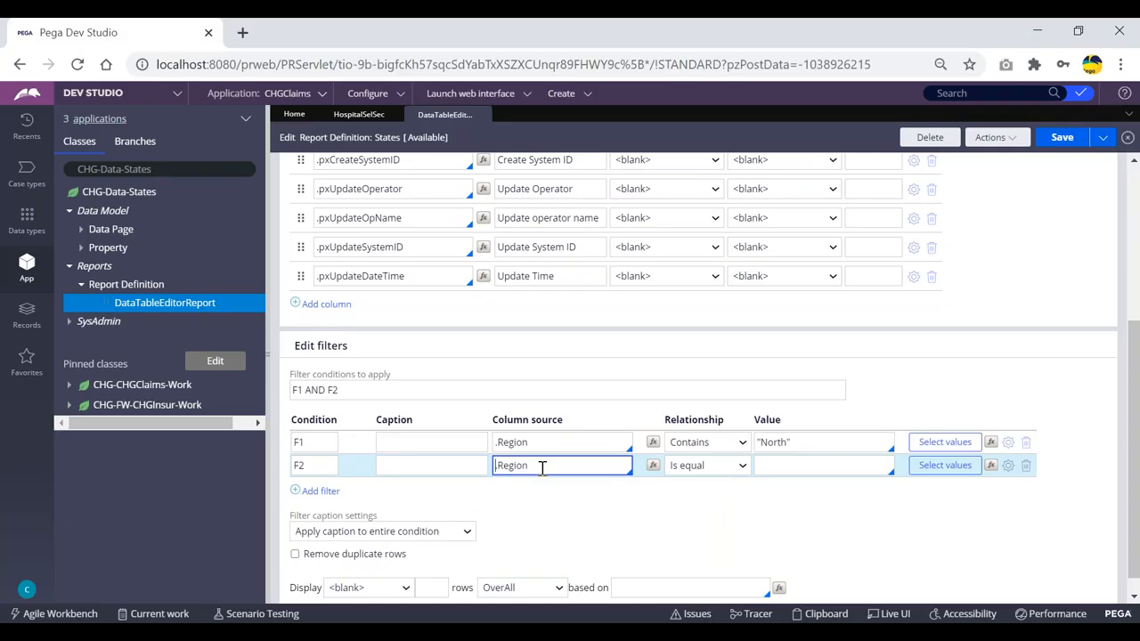
click(743, 466)
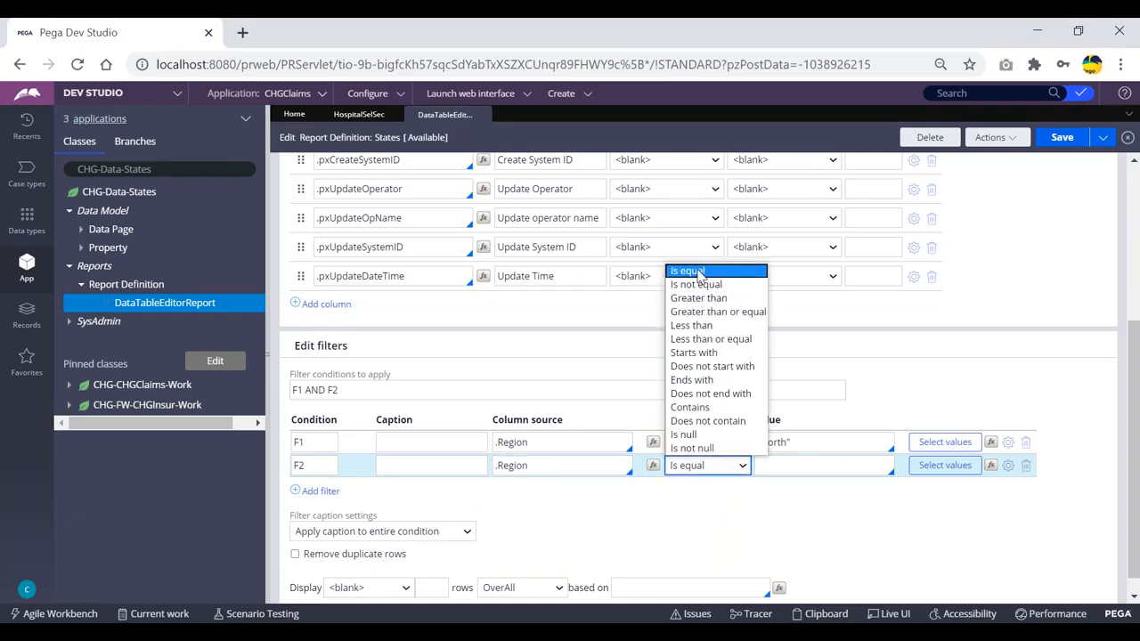
click(699, 273)
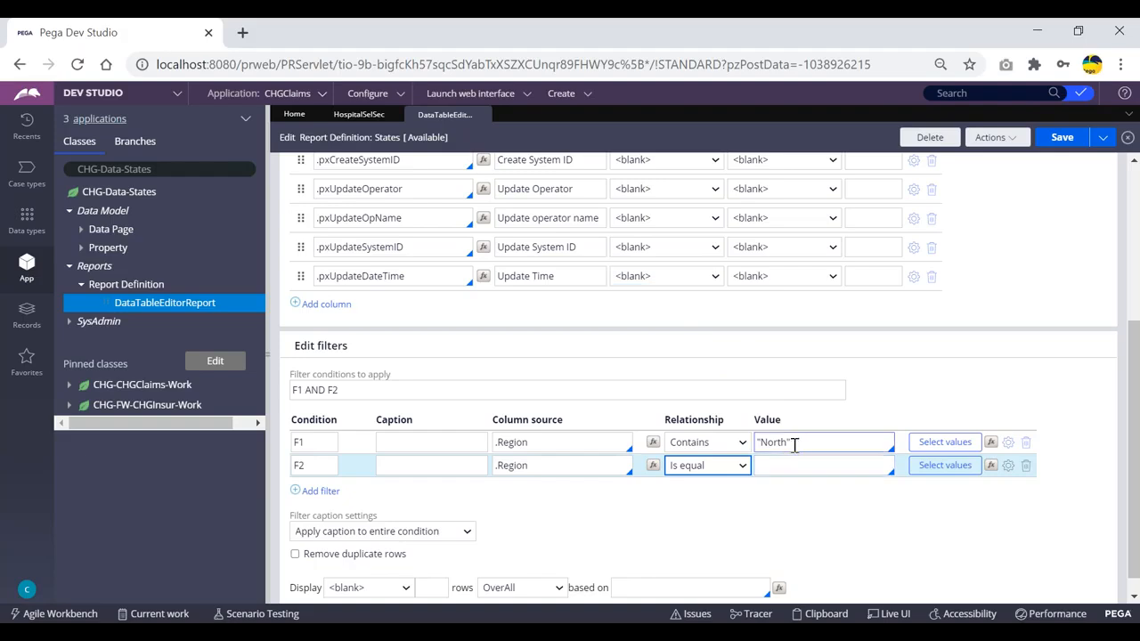
click(784, 466)
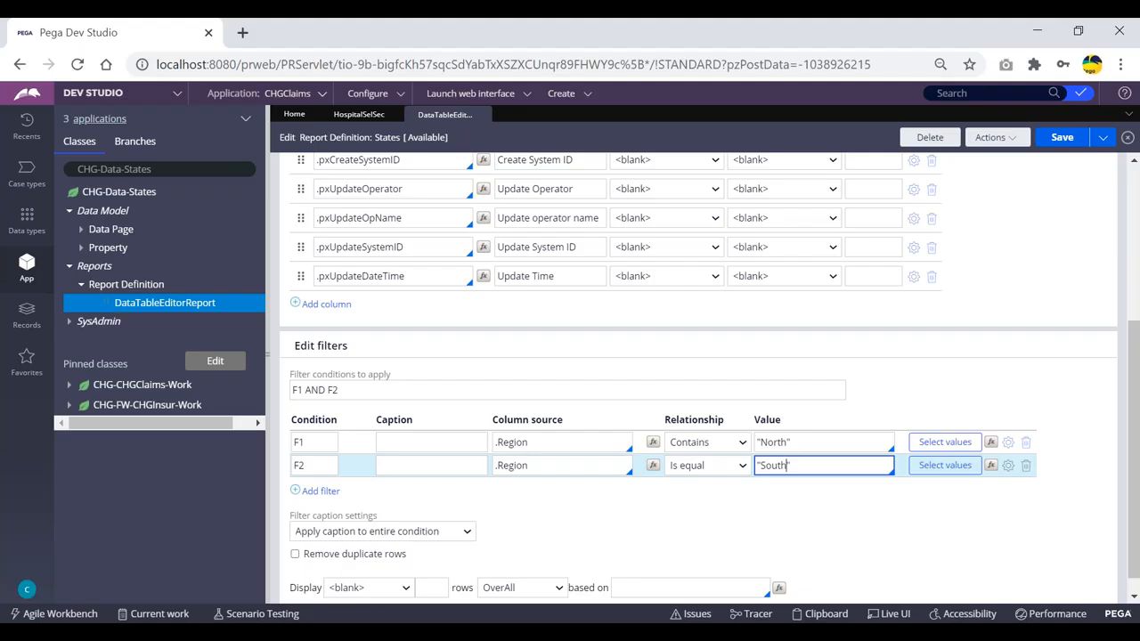
- Shorten filter F1's value from "North" to "Nor"
click(780, 441)
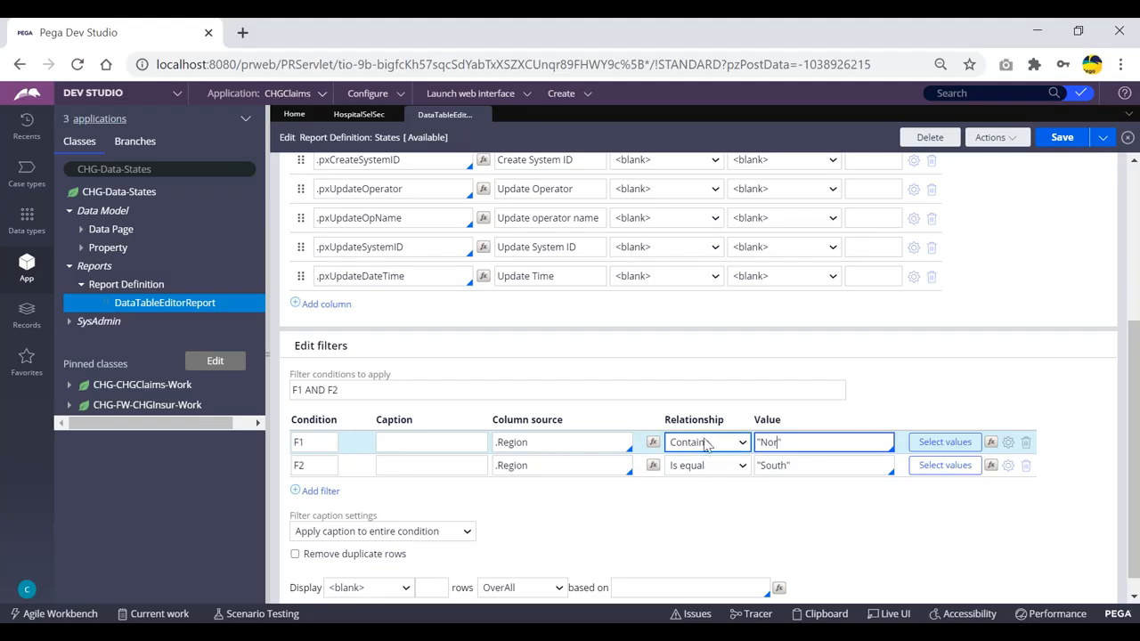
click(780, 442)
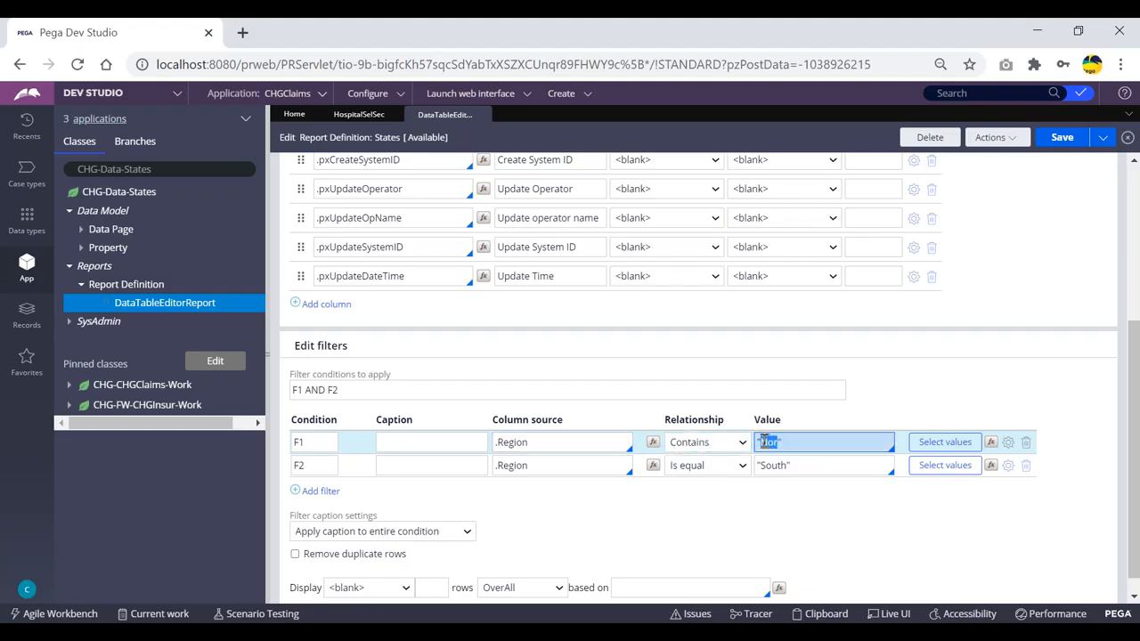
click(788, 442)
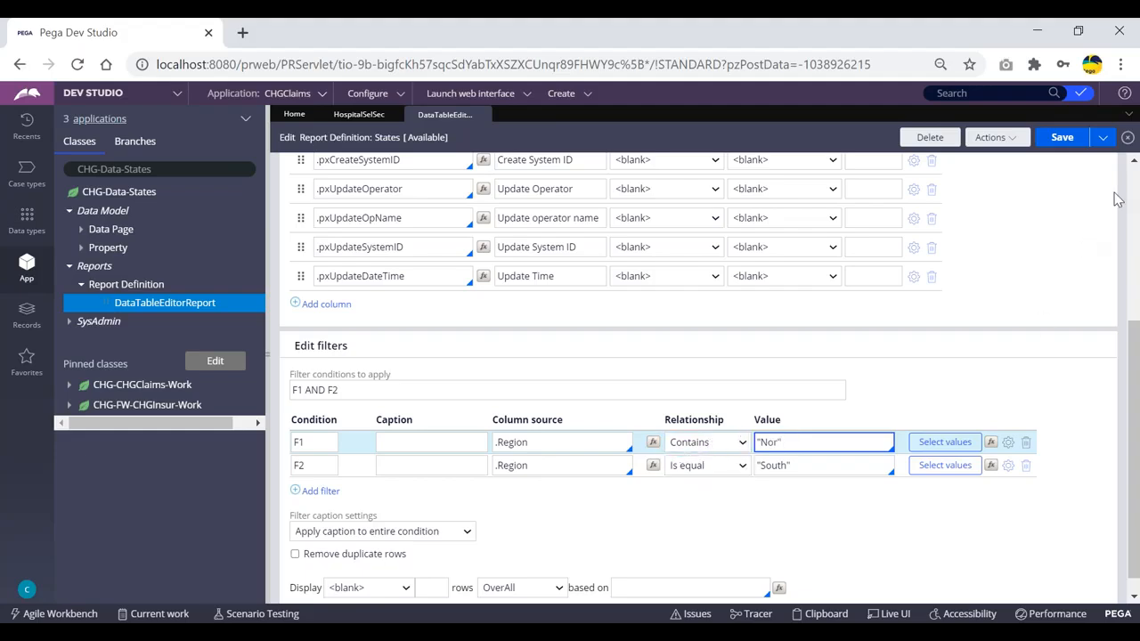
click(1065, 146)
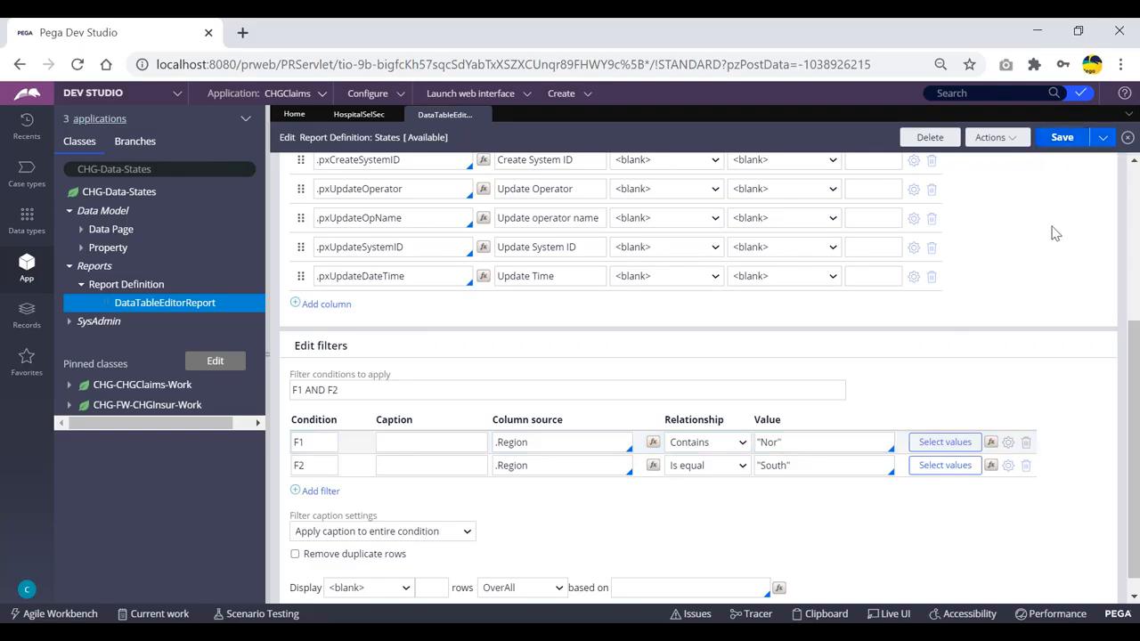
click(991, 137)
click(982, 161)
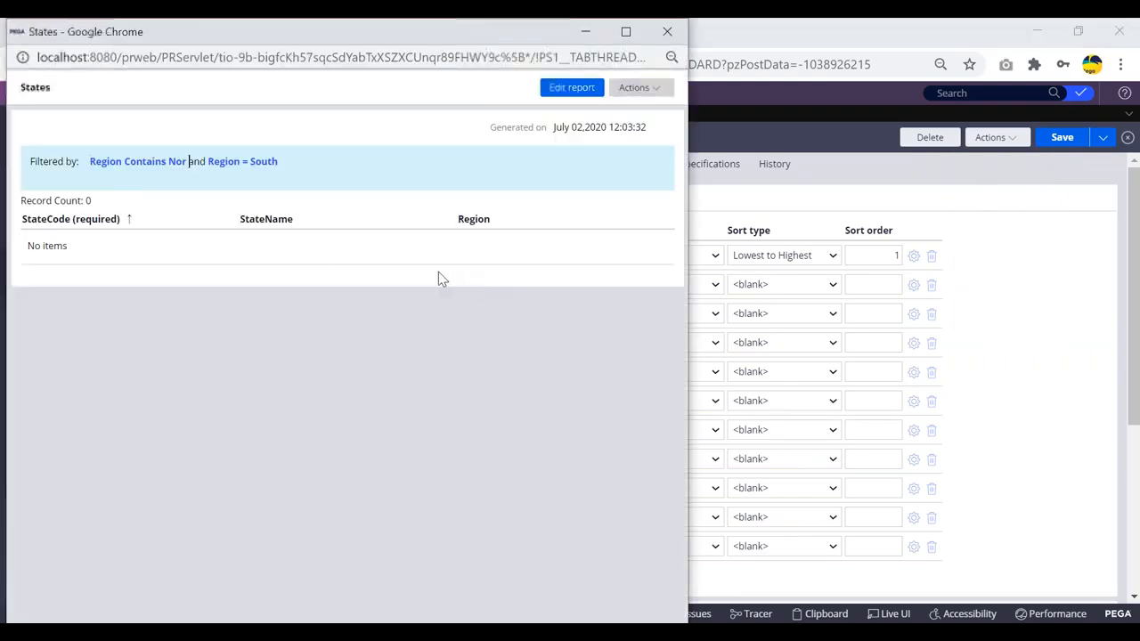
drag(116, 38, 117, 74)
click(669, 69)
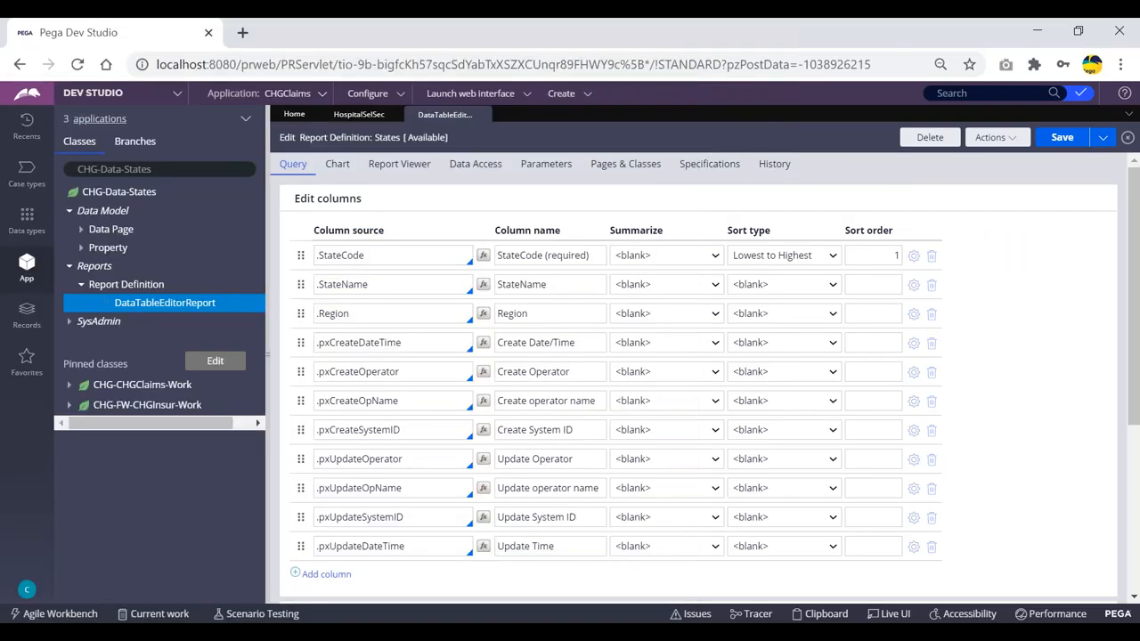
scroll(739, 262, down, 3)
scroll(570, 375, down, 1)
click(321, 373)
- Change the filter conditions from "F1 AND F2" to "F1 OR F2"
click(324, 372)
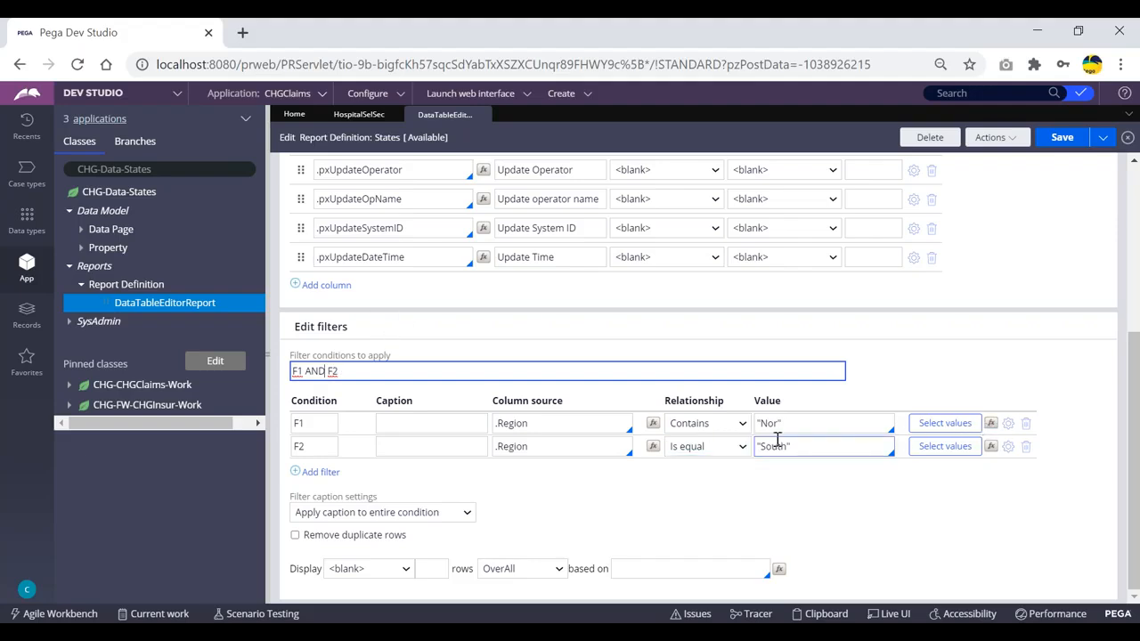
click(324, 370)
key(BackSpace)
key(BackSpace)
key(BackSpace)
text(OR)
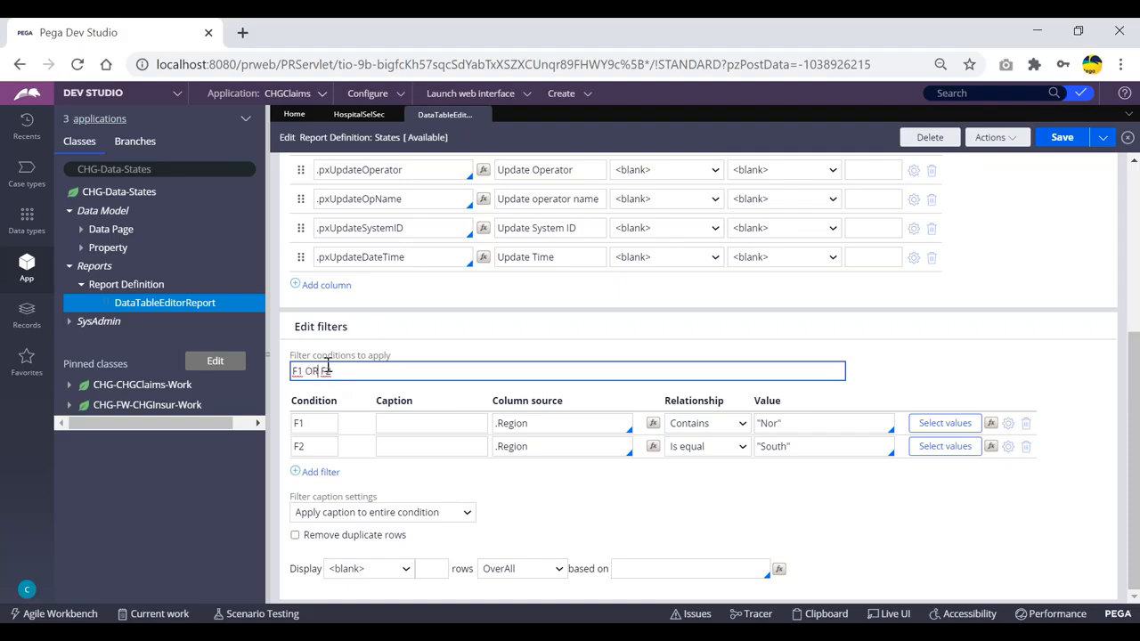
- Save and run the report, check the nine matching states, then save again
click(1062, 138)
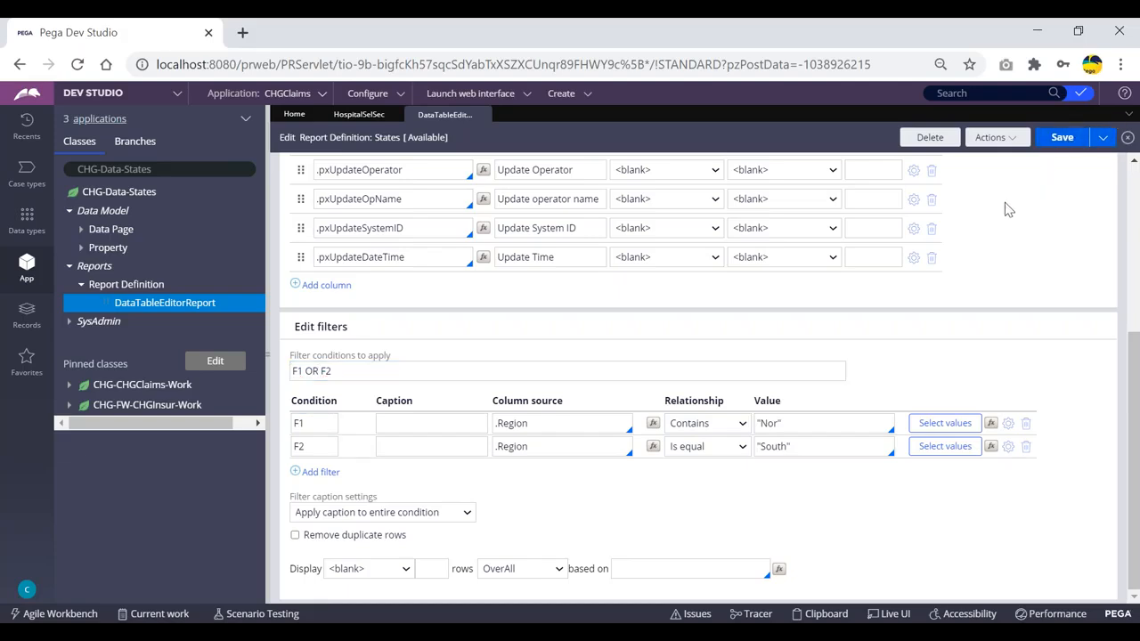
click(996, 138)
click(972, 159)
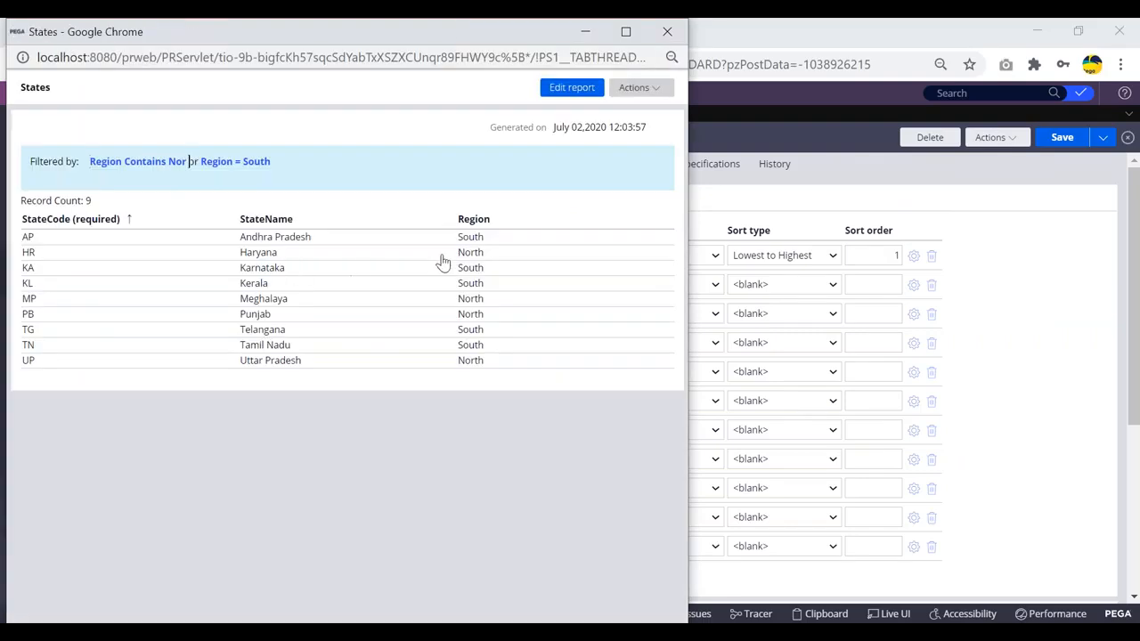
drag(494, 241, 494, 371)
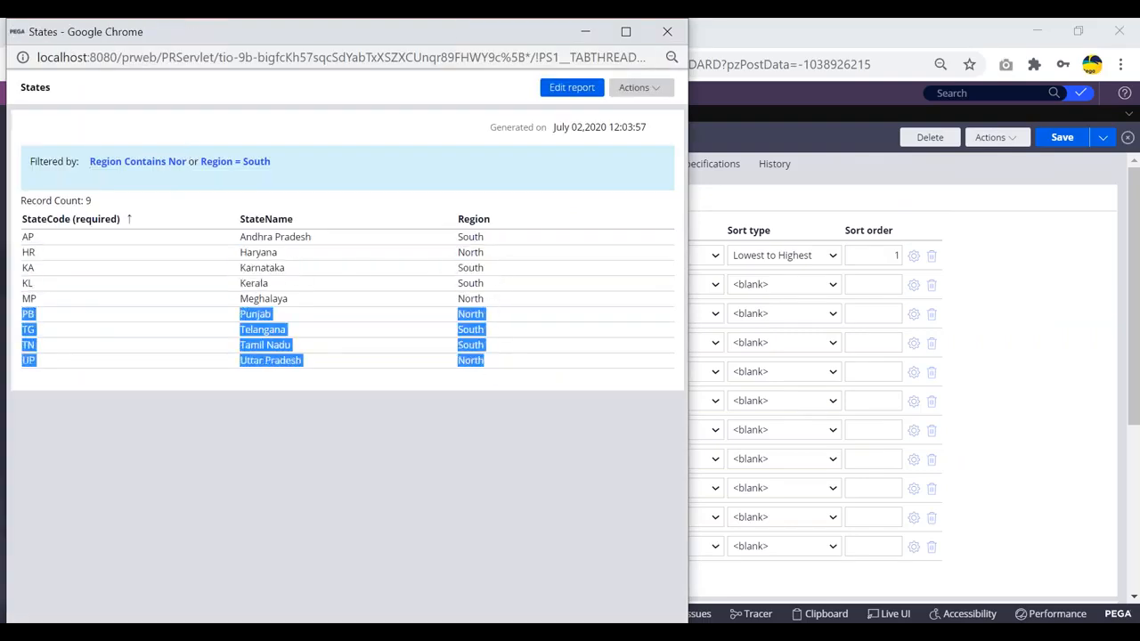
drag(112, 34, 112, 100)
click(650, 96)
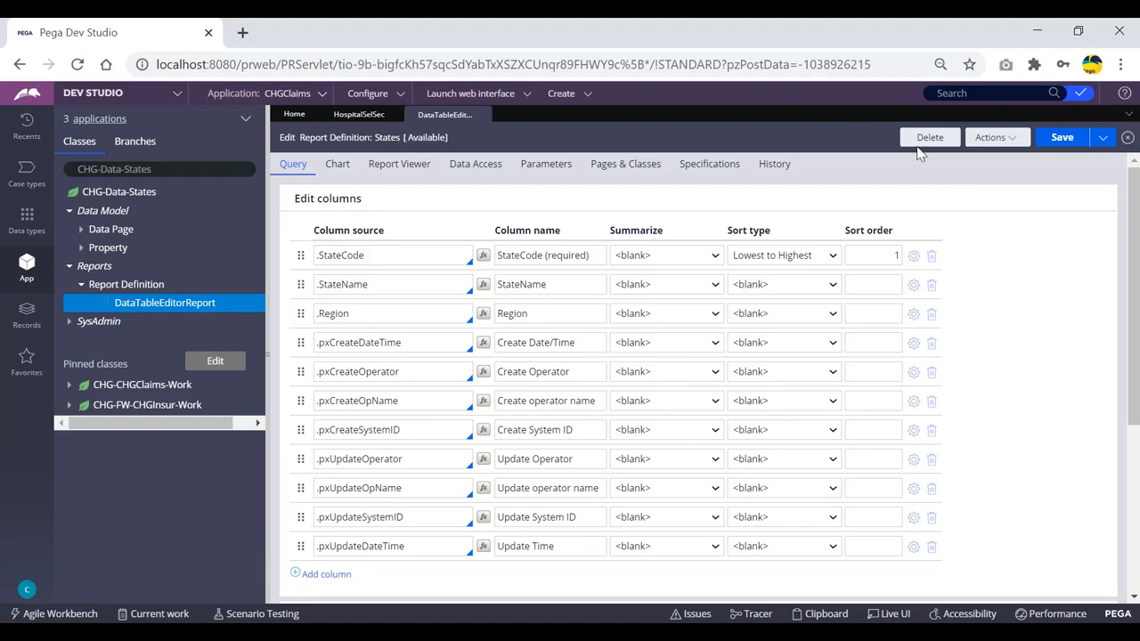
click(1065, 141)
- Delete the F1 and F2 filter rows from the report
scroll(554, 208, down, 3)
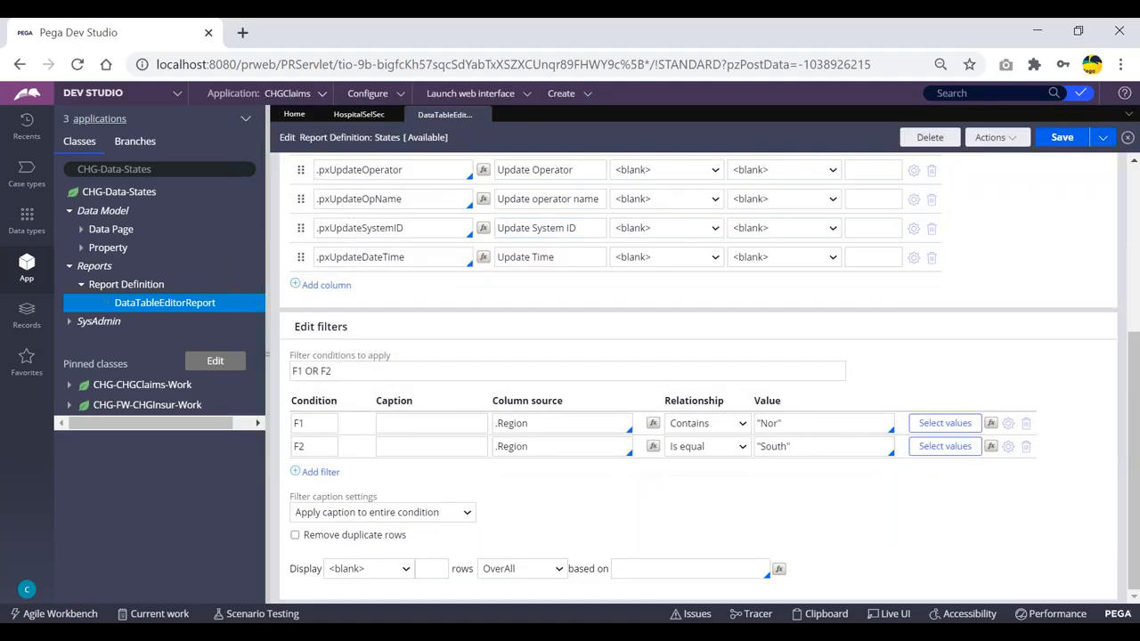
click(1026, 430)
click(1027, 443)
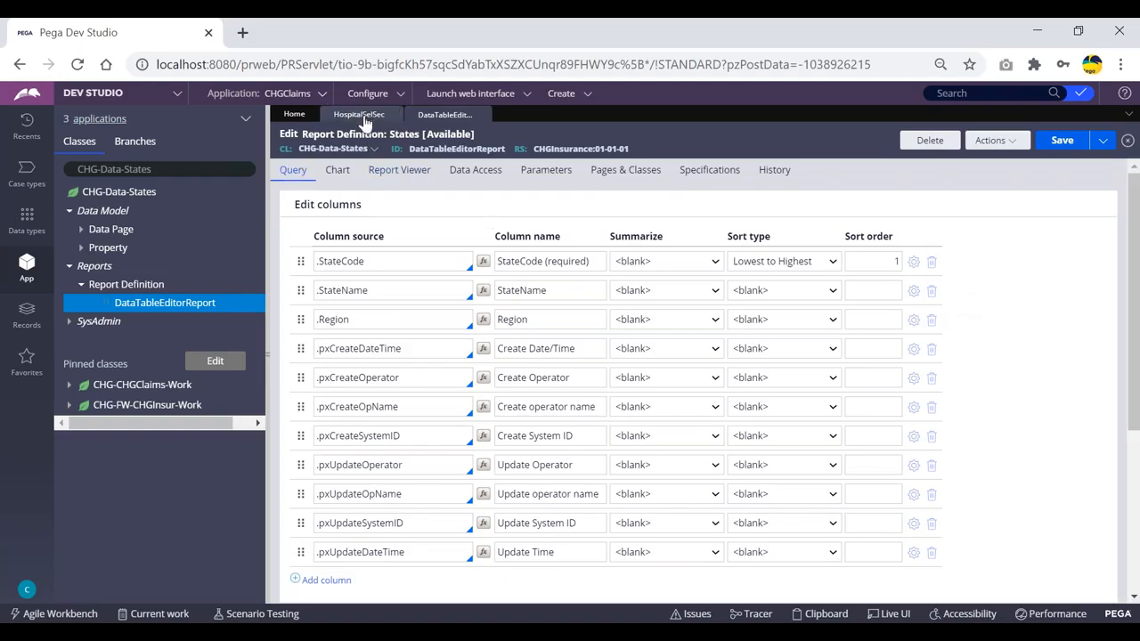
click(359, 115)
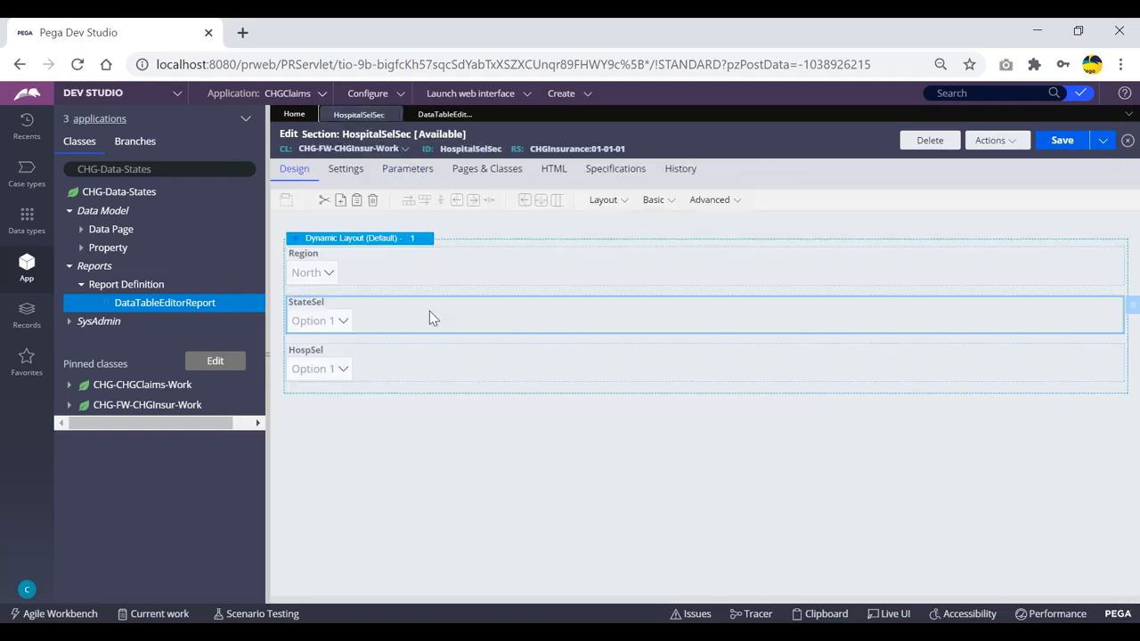
- Switch StateSel's list source to report definition DataTableEditorReport, applies to CHG-Data-States
double_click(429, 318)
click(710, 421)
click(613, 478)
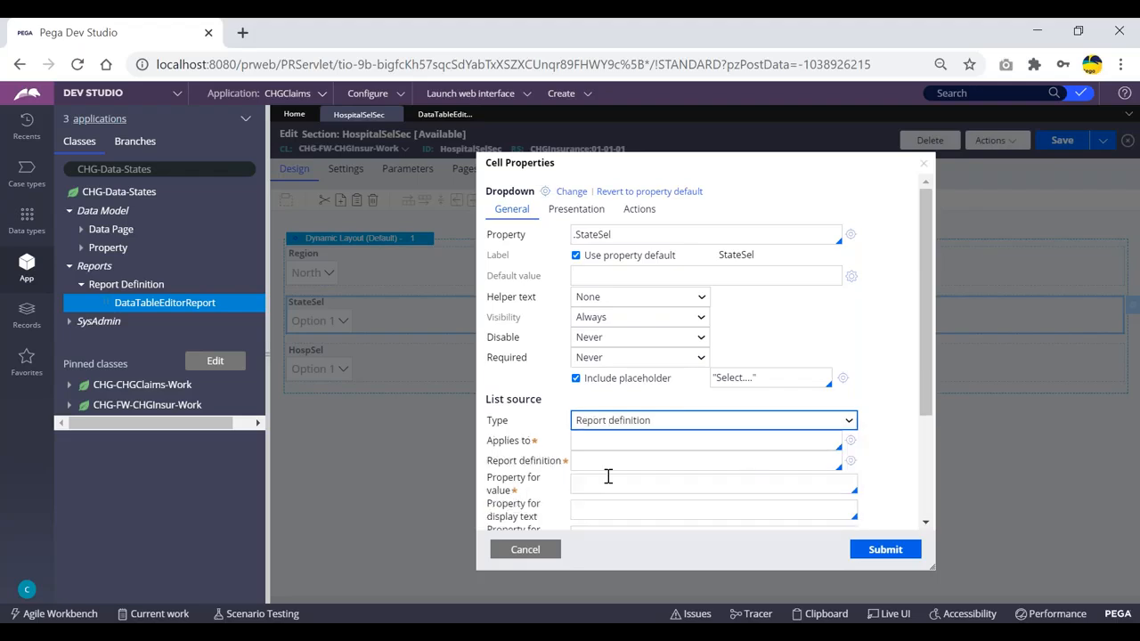
click(616, 437)
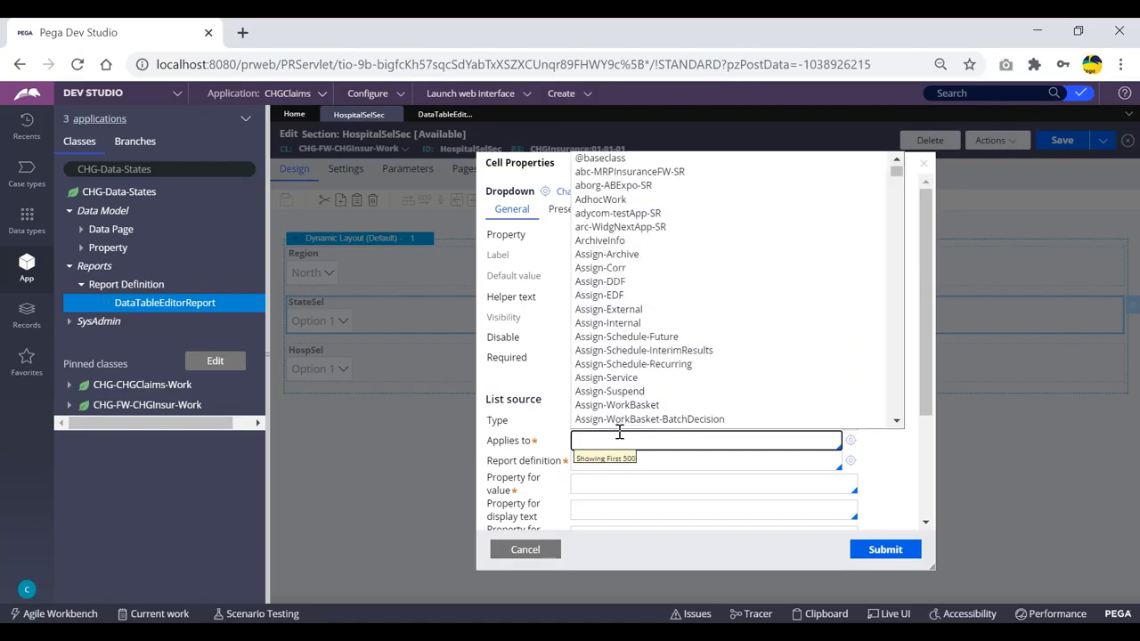
text(g)
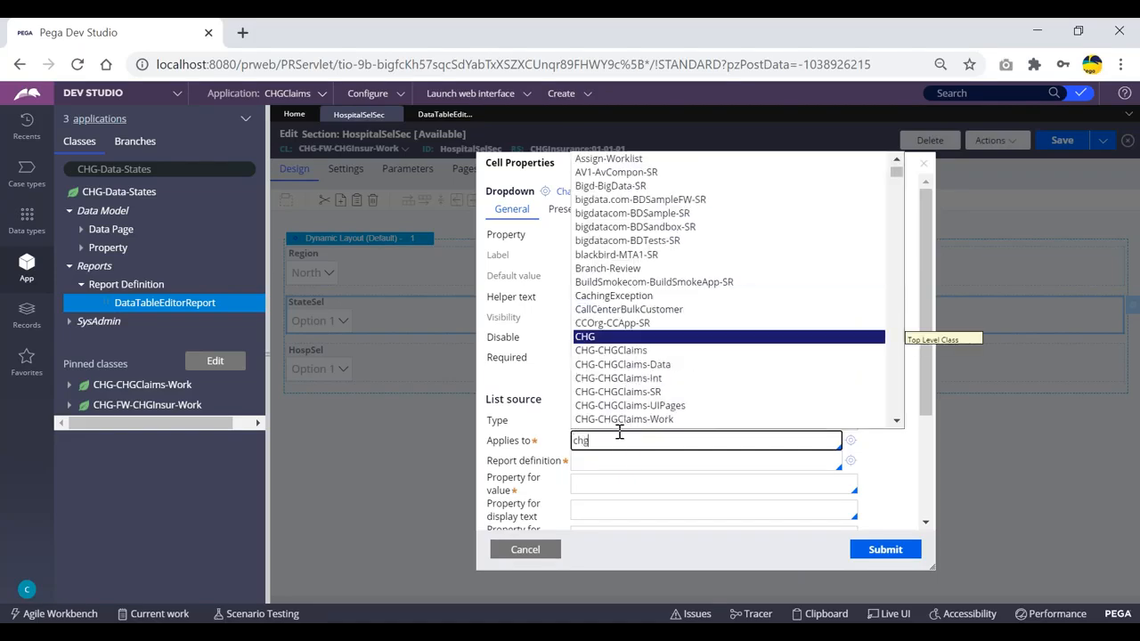
text(-data)
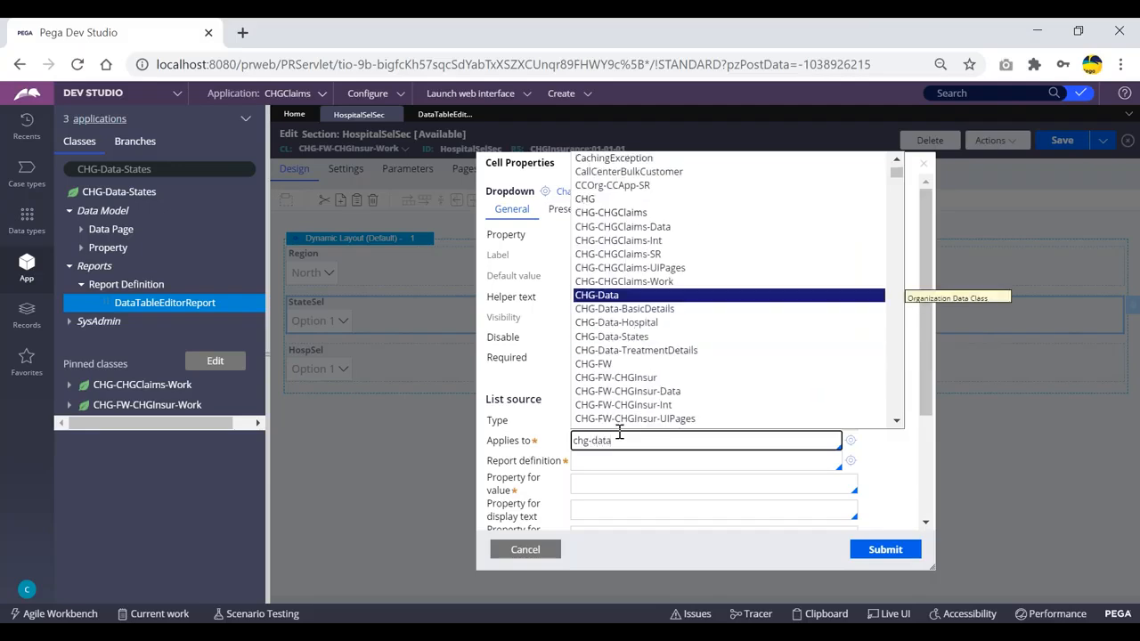
text(-st)
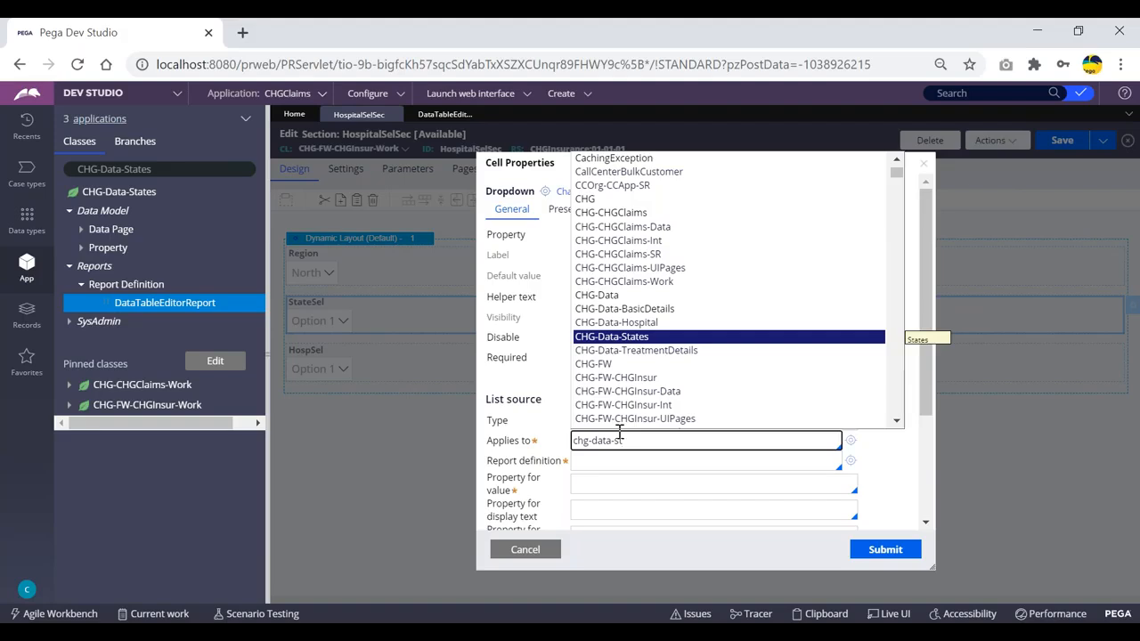
key(Return)
scroll(815, 380, down, 2)
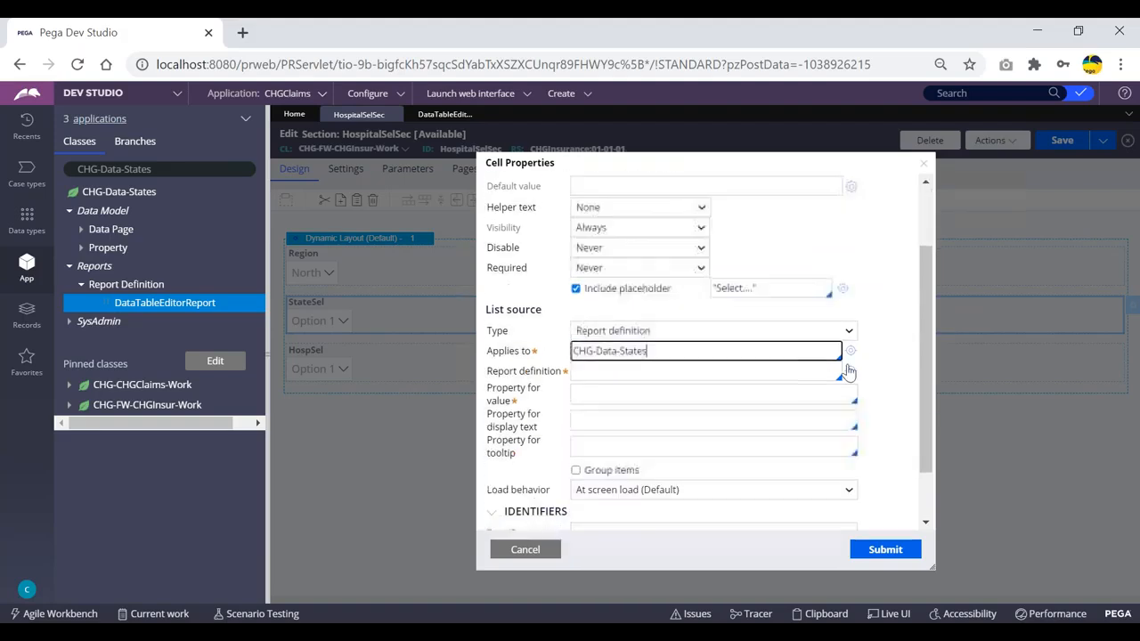
click(673, 371)
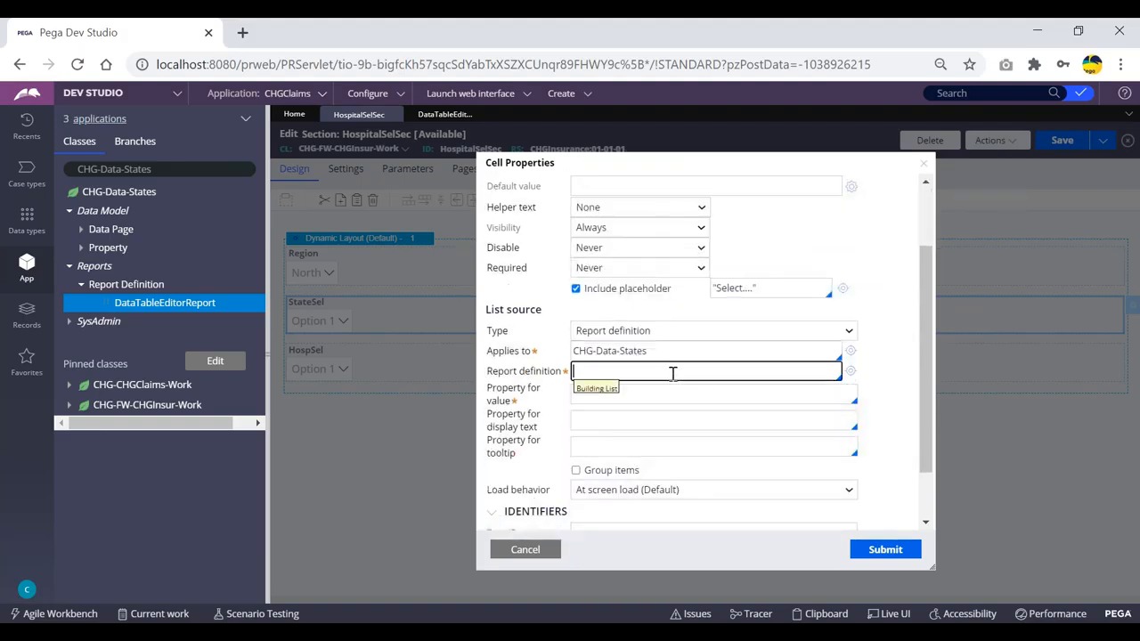
key(Return)
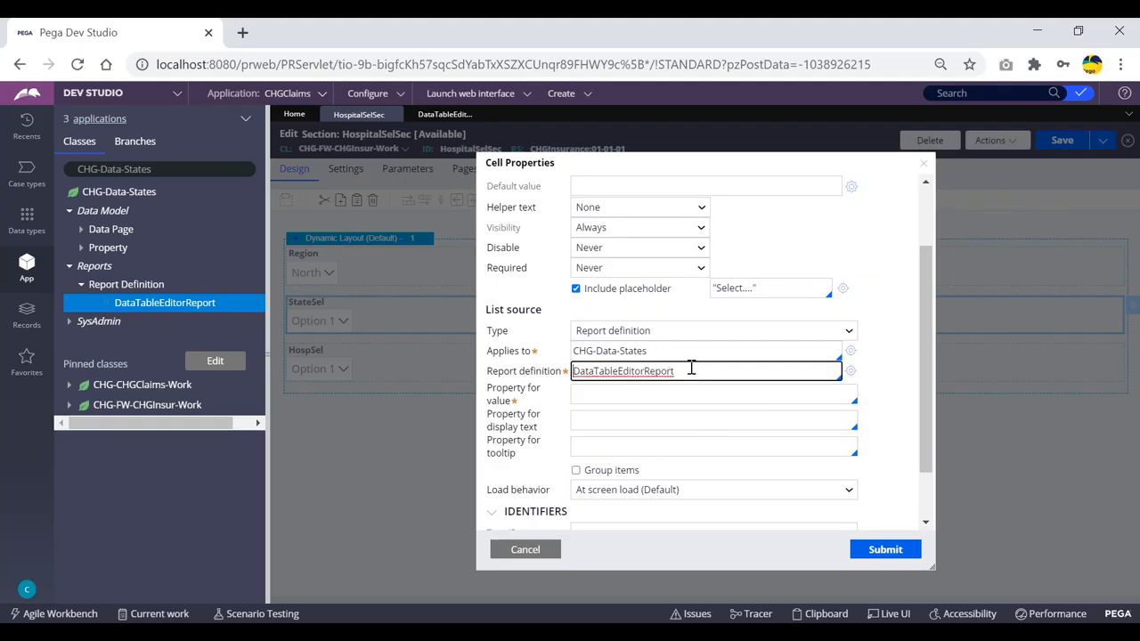
click(622, 392)
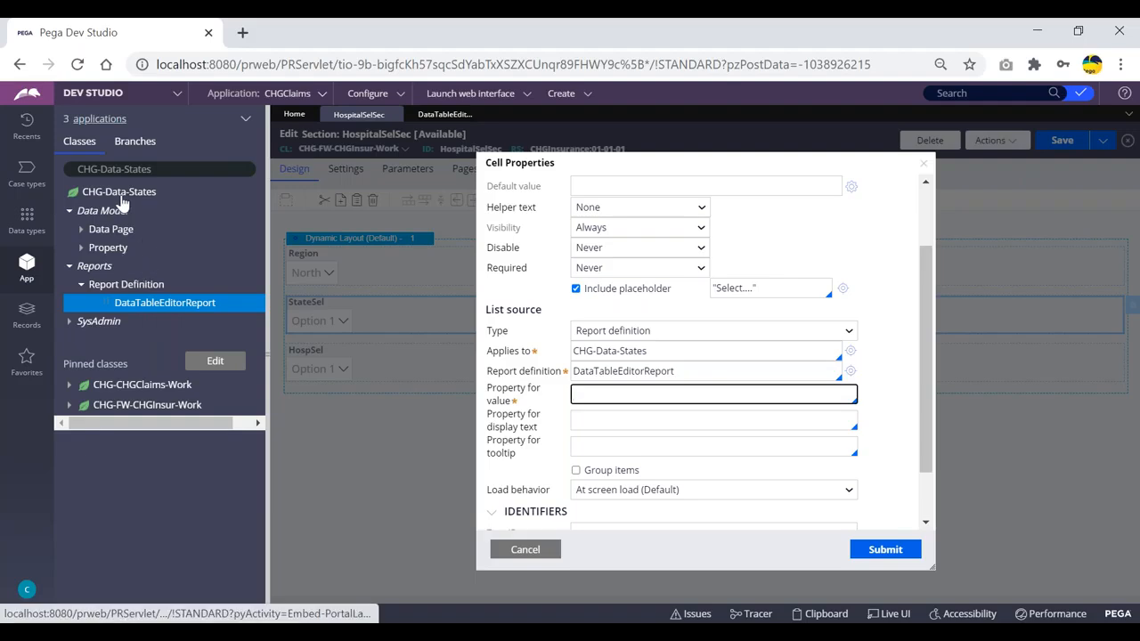
- Inspect the States report definition's StateCode column, then return to the StateSel cell properties
click(436, 115)
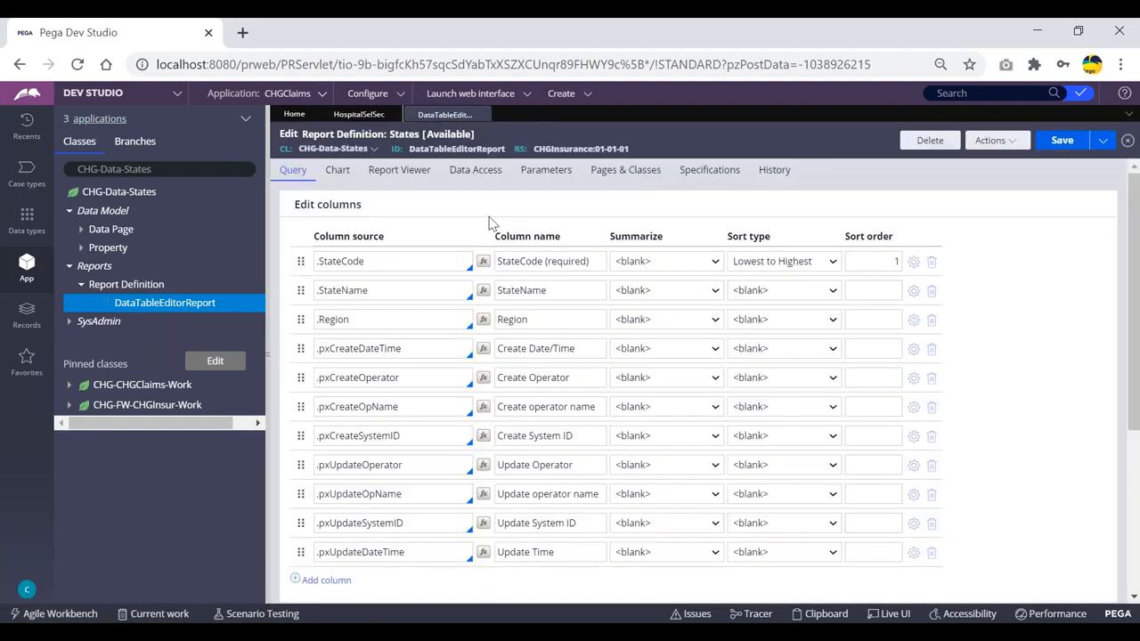
click(364, 262)
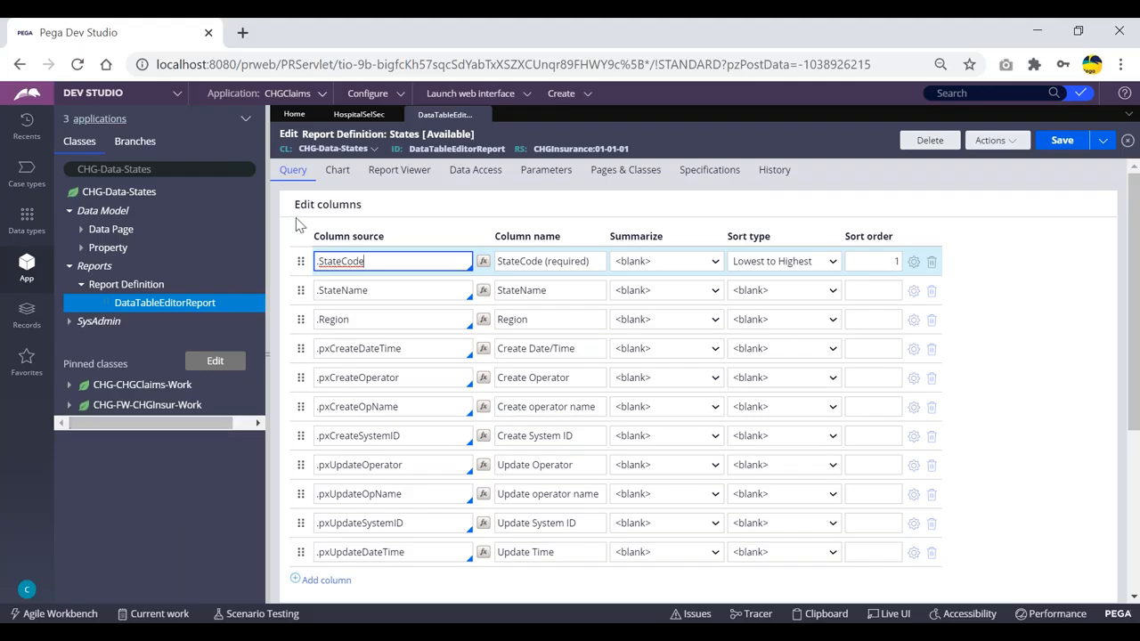
click(361, 115)
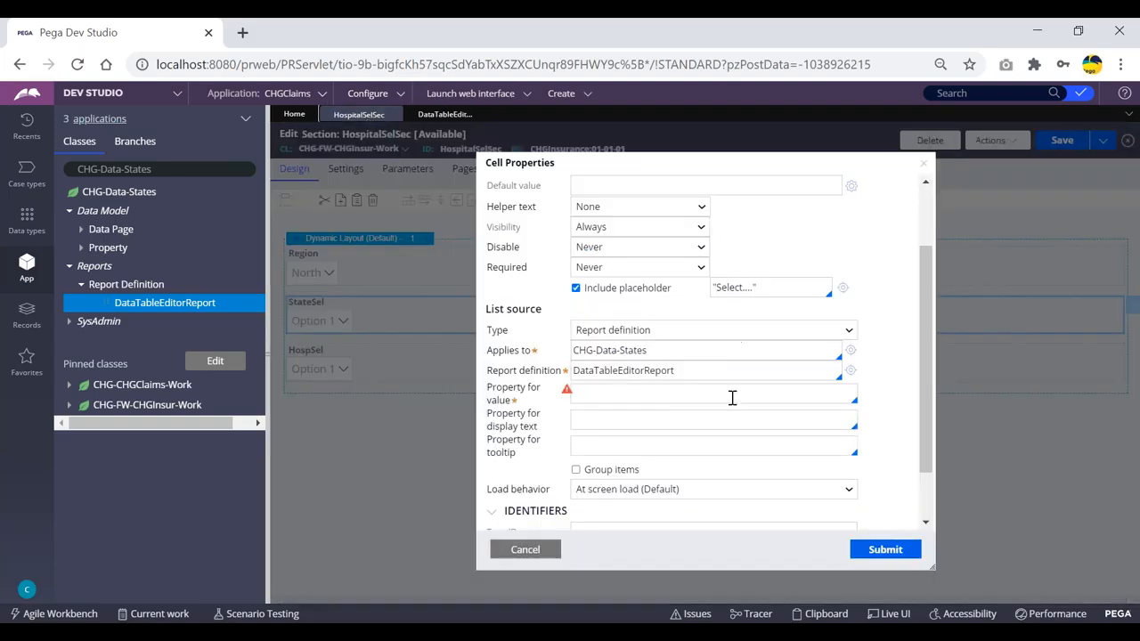
- Set StateSel's property for value to .StateCode
triple_click(658, 351)
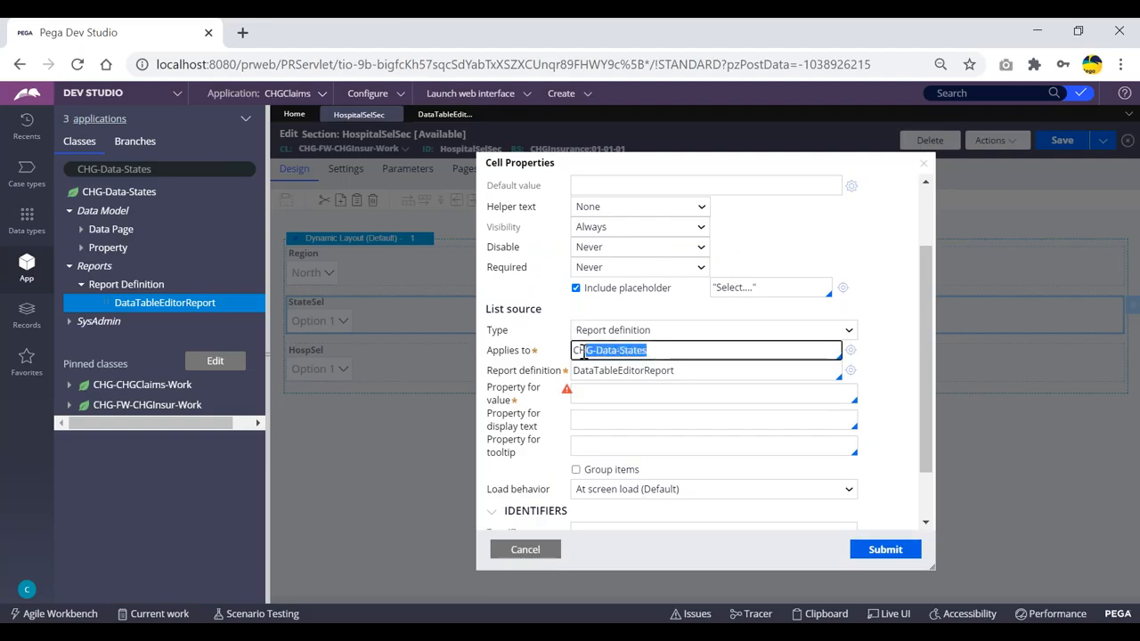
click(686, 373)
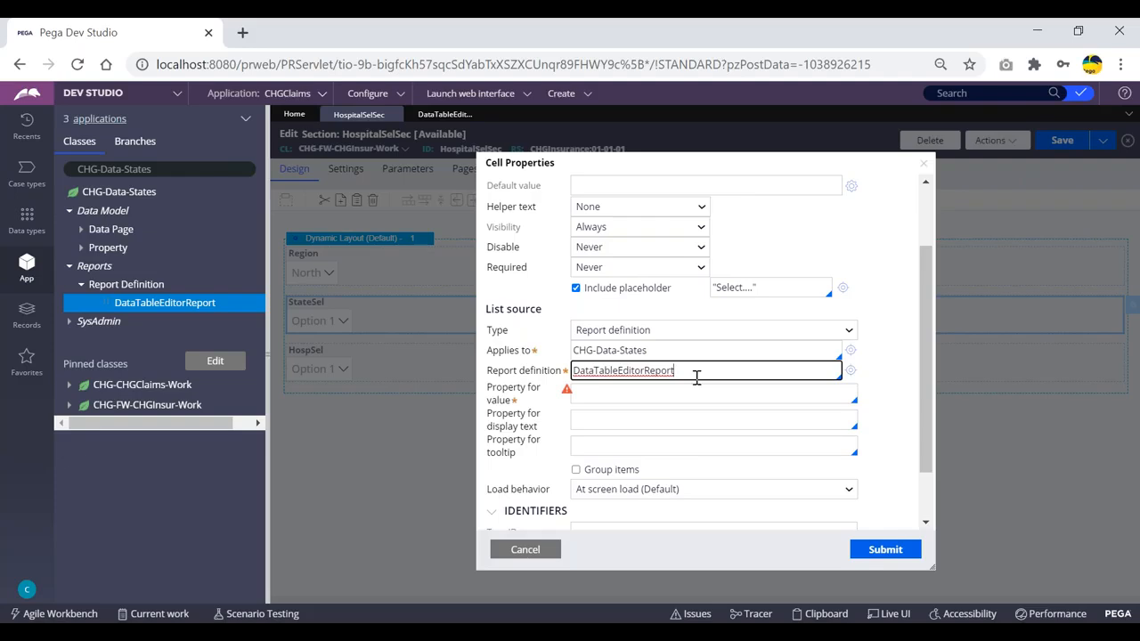
click(629, 394)
text(.)
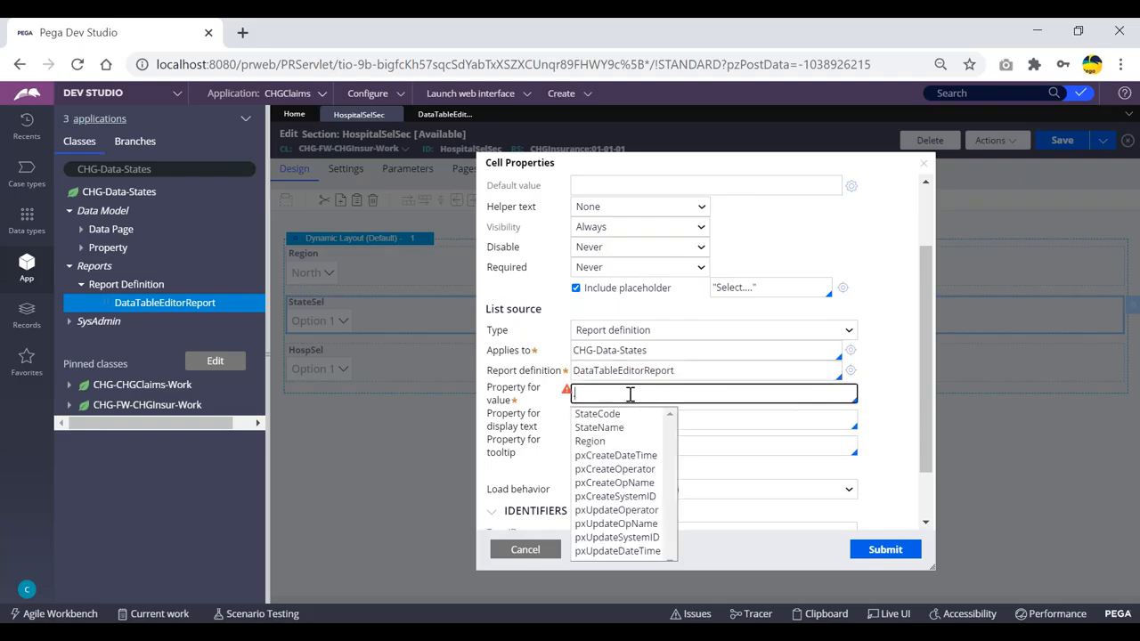
key(Down)
key(Down)
key(Up)
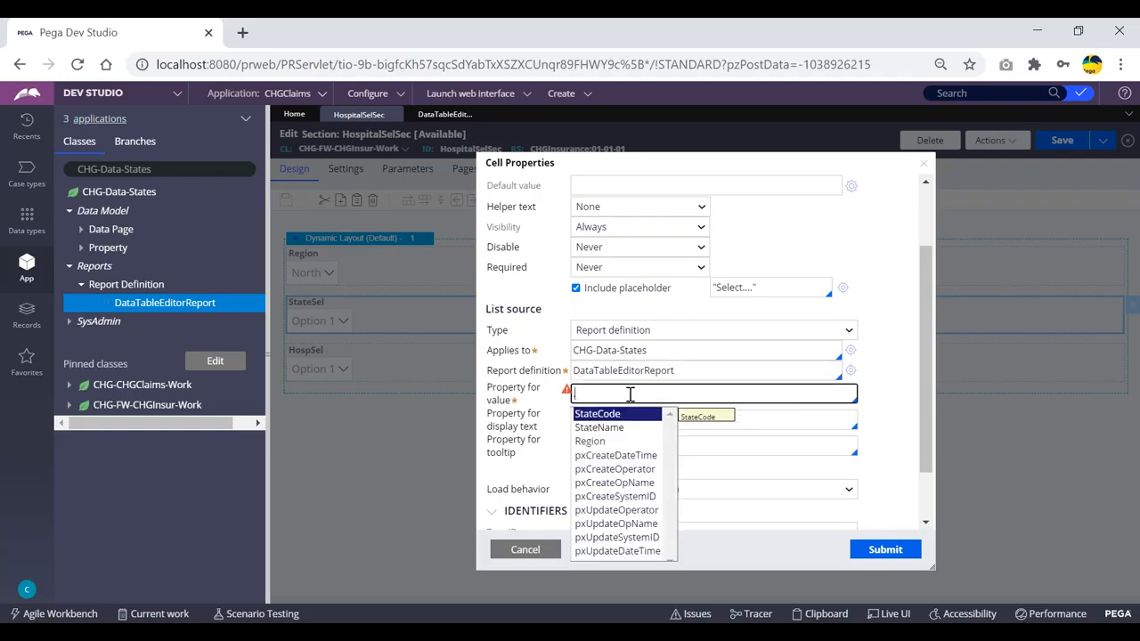
key(Return)
- Set the display text property to .StateName, submit, and save the HospitalSelSec section
click(639, 416)
key(BackSpace)
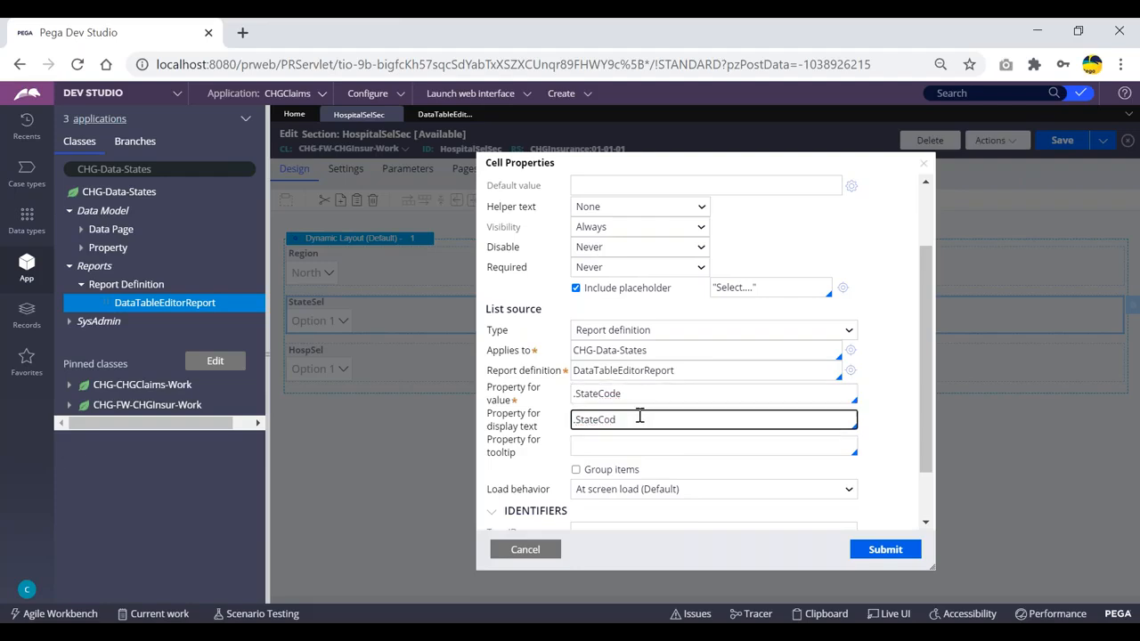
text(na)
key(Return)
scroll(794, 412, down, 2)
click(880, 548)
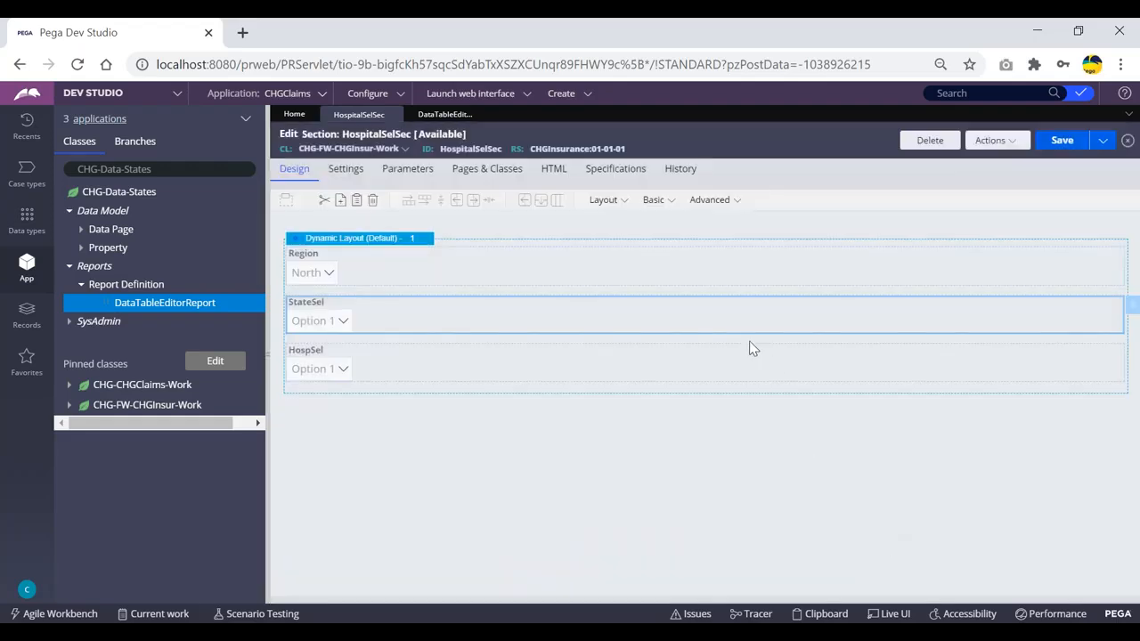
click(1062, 142)
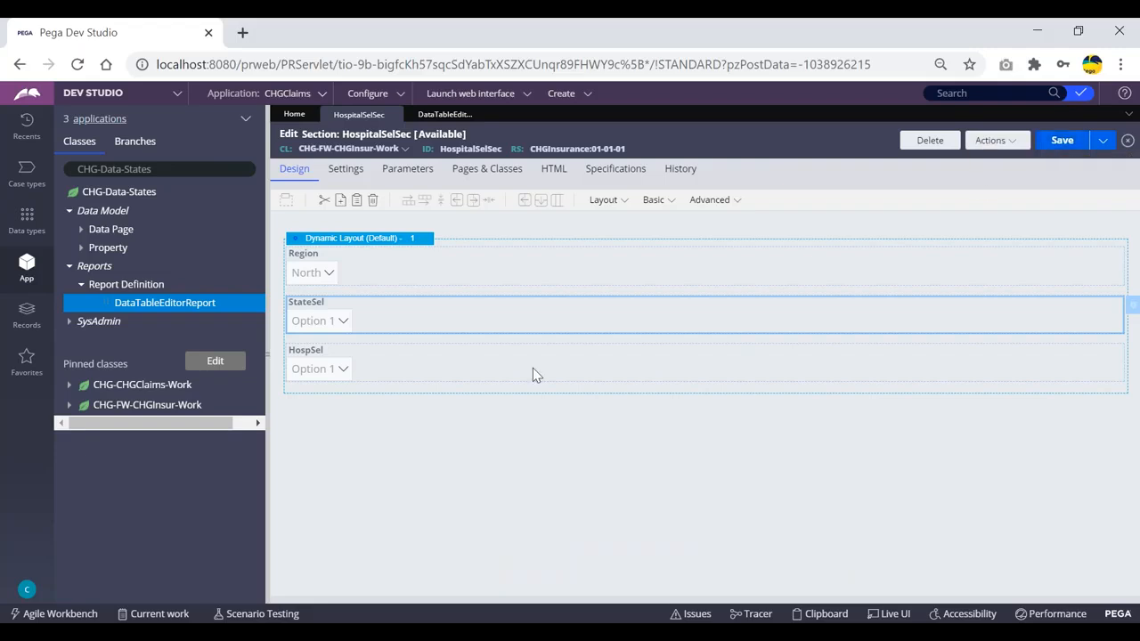
- Source the HospSel dropdown from report definition DataTableEditorReport in CHG-Data-Hospital
double_click(403, 370)
click(641, 420)
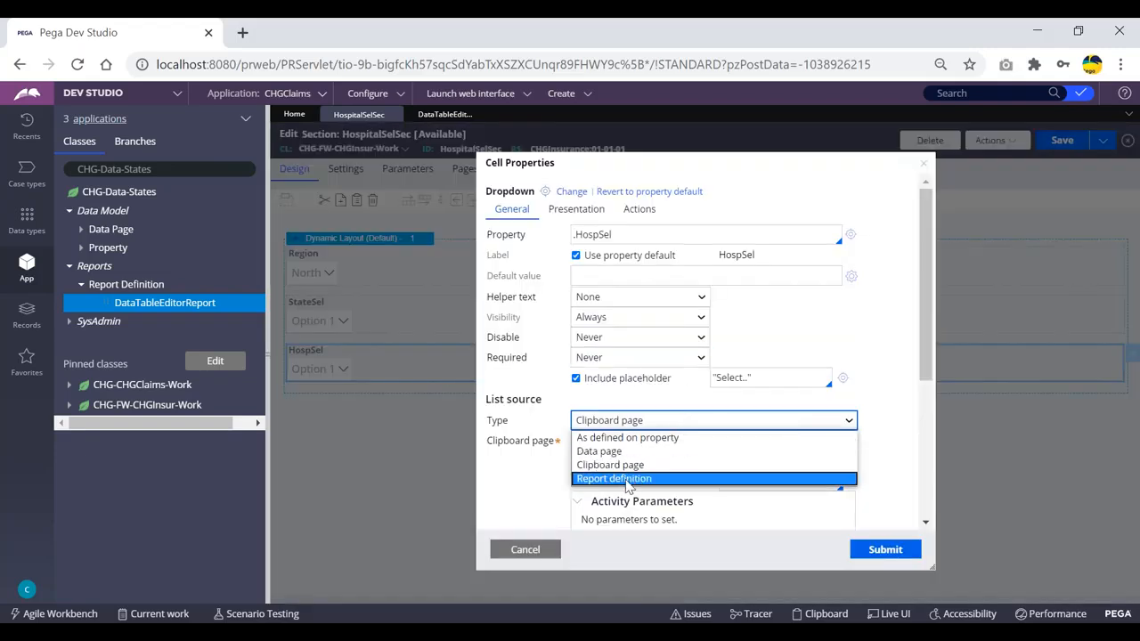
click(627, 482)
click(636, 441)
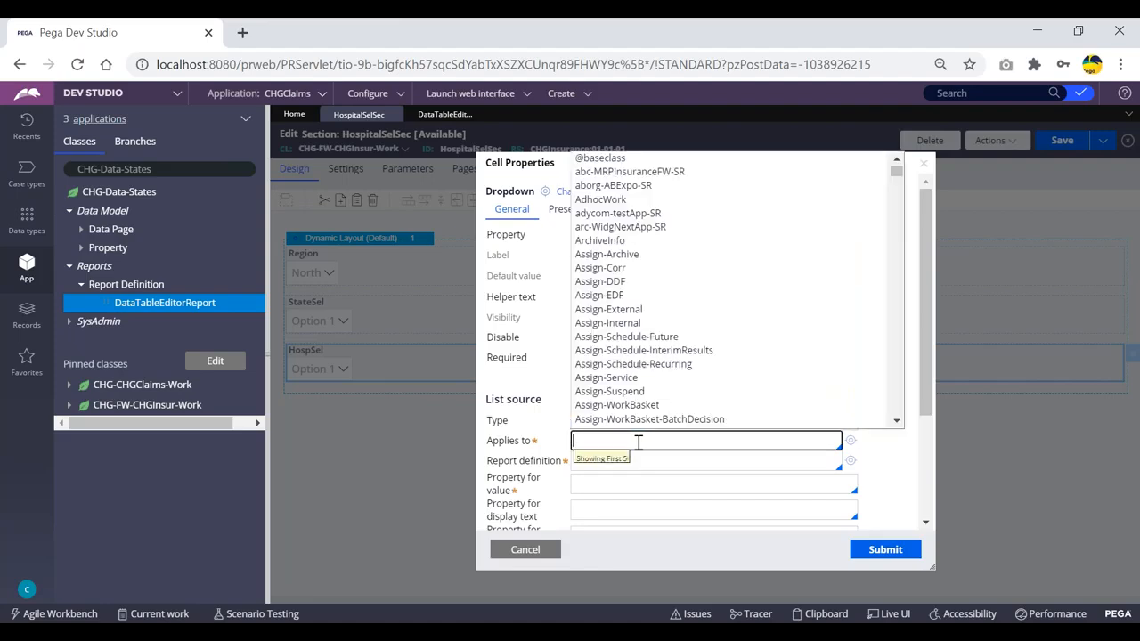
text(chg-)
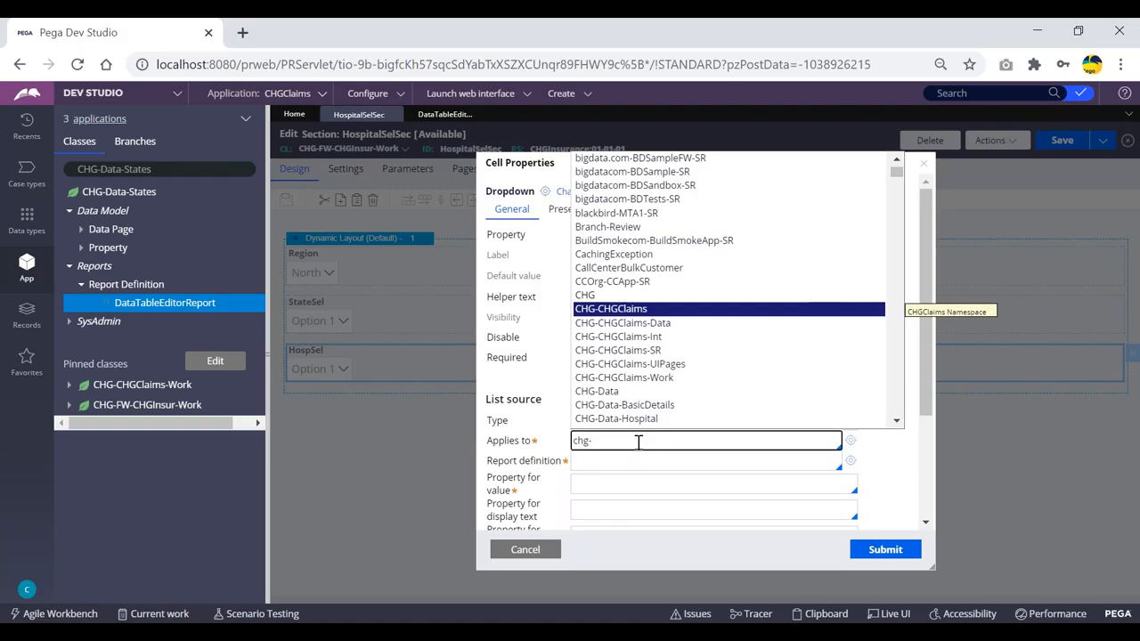
text(data)
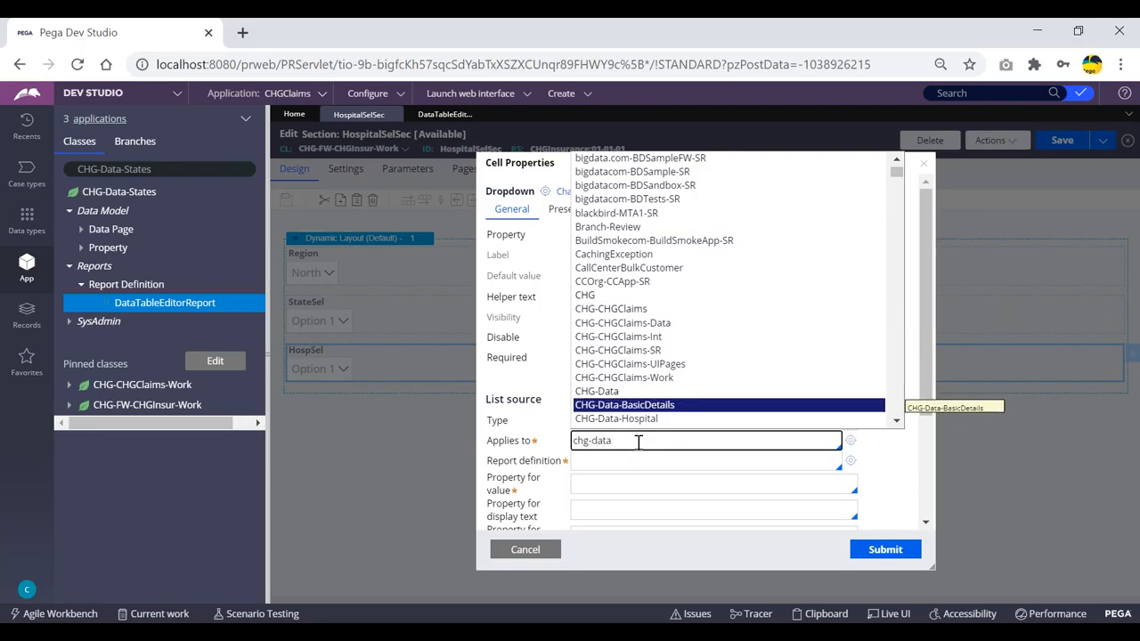
key(Return)
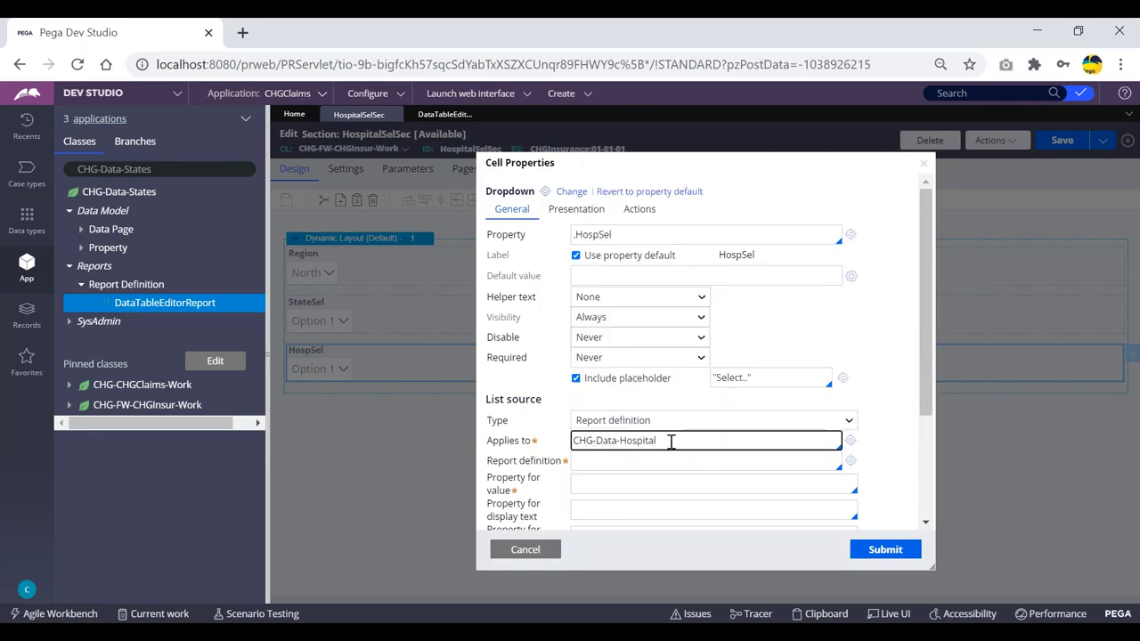
click(631, 468)
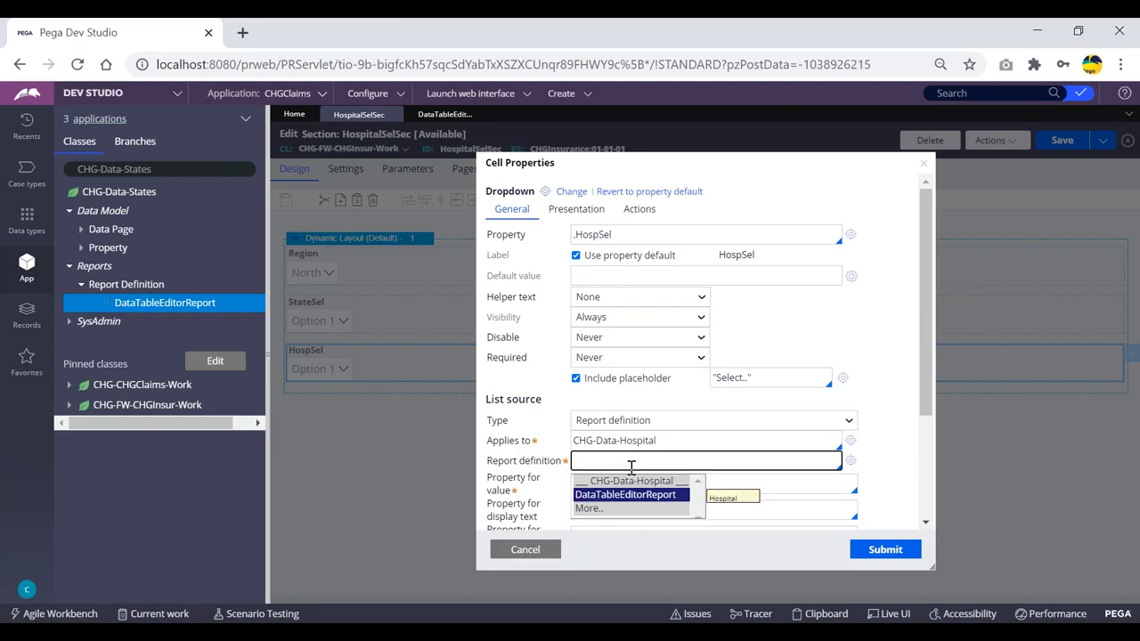
key(Return)
- Set HospSel's value property to .HospitalCode and display text to .HopitalName, then submit
click(714, 487)
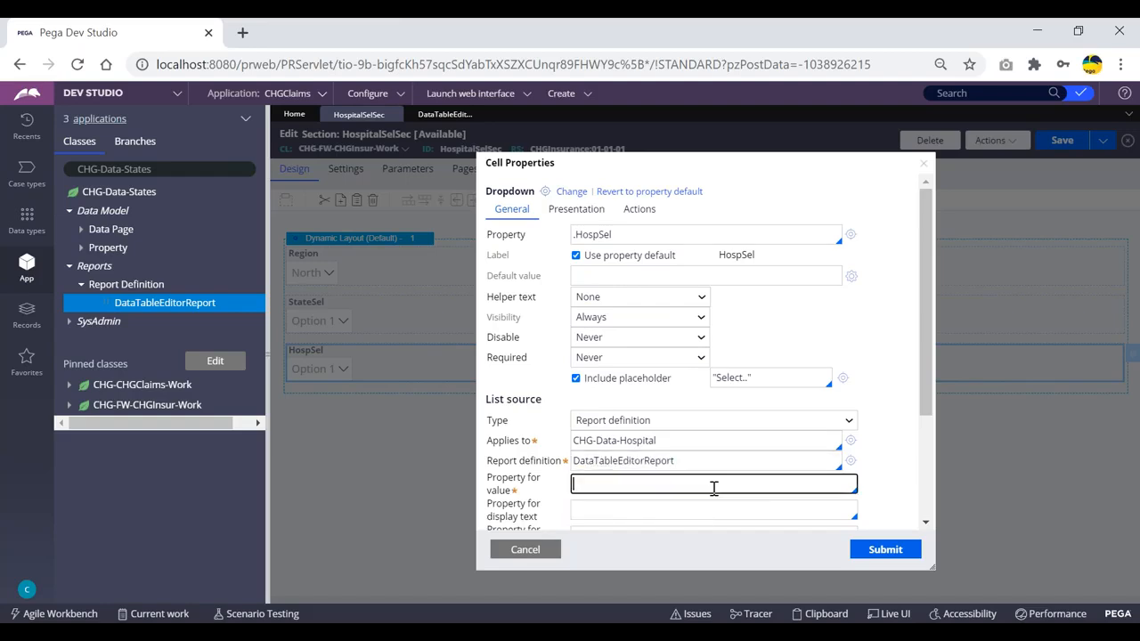
key(Down)
key(Up)
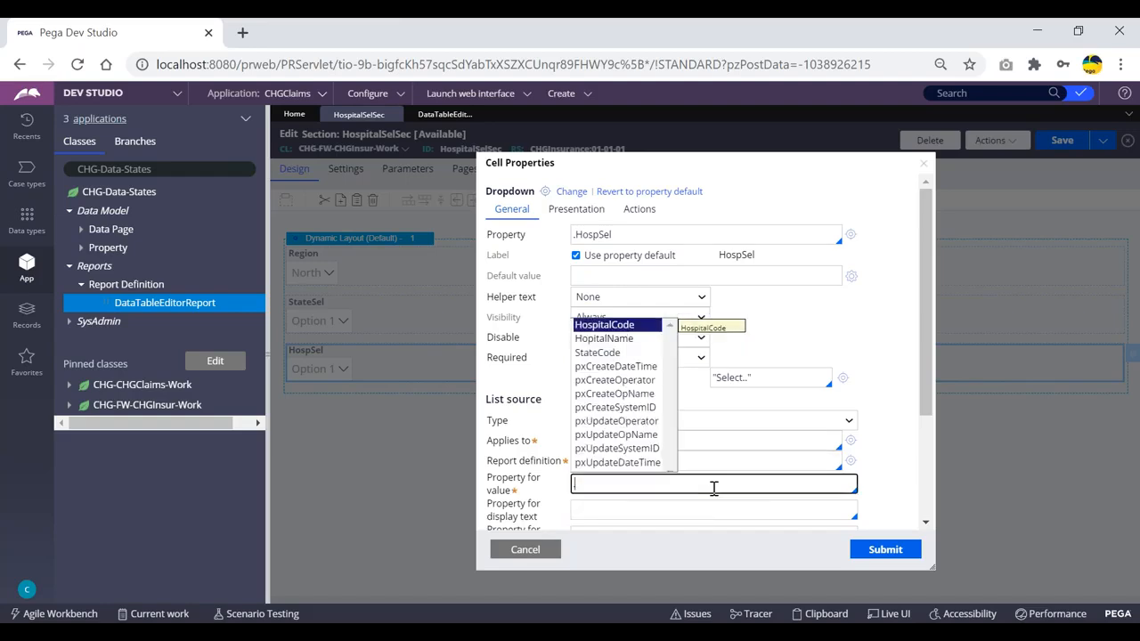
key(Return)
scroll(707, 491, down, 2)
click(652, 353)
key(BackSpace)
key(BackSpace)
text(nam)
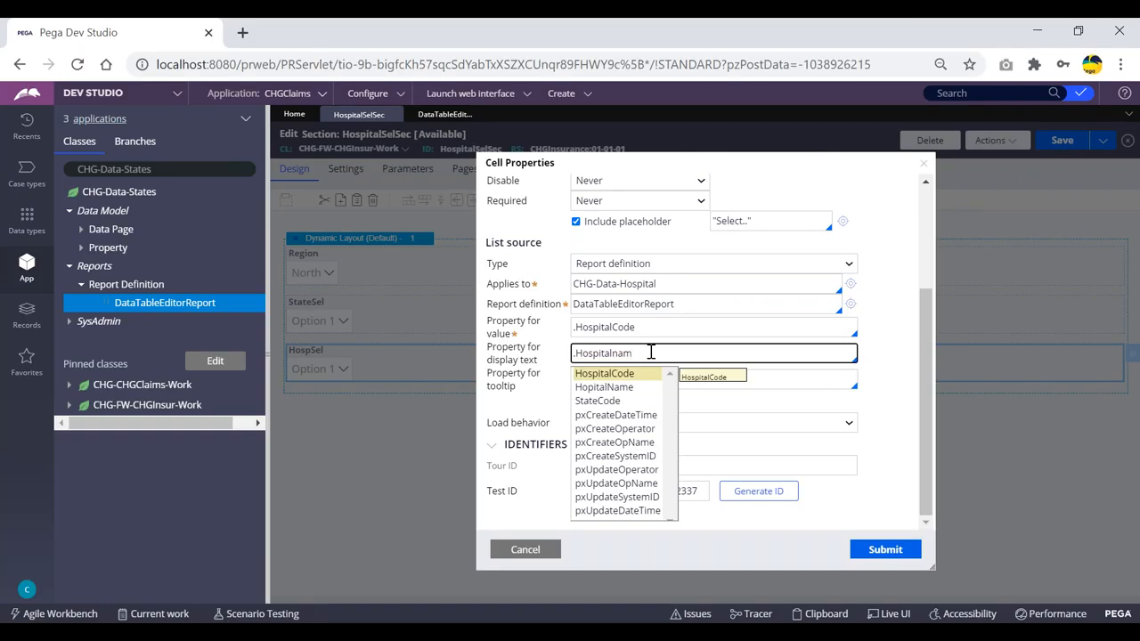
key(Down)
key(Return)
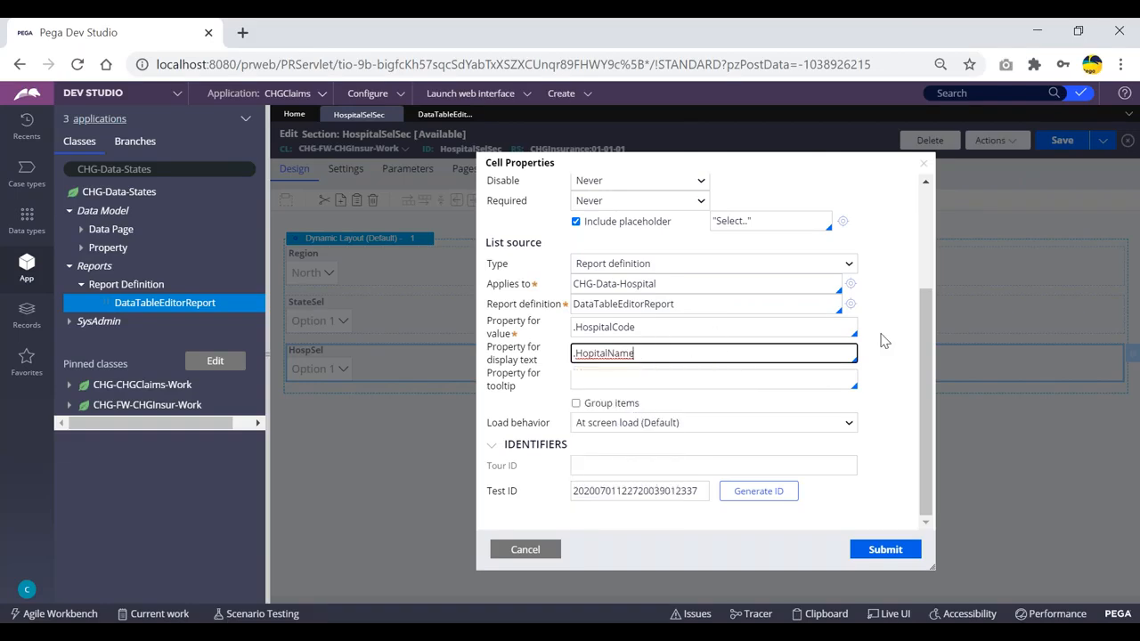
click(909, 397)
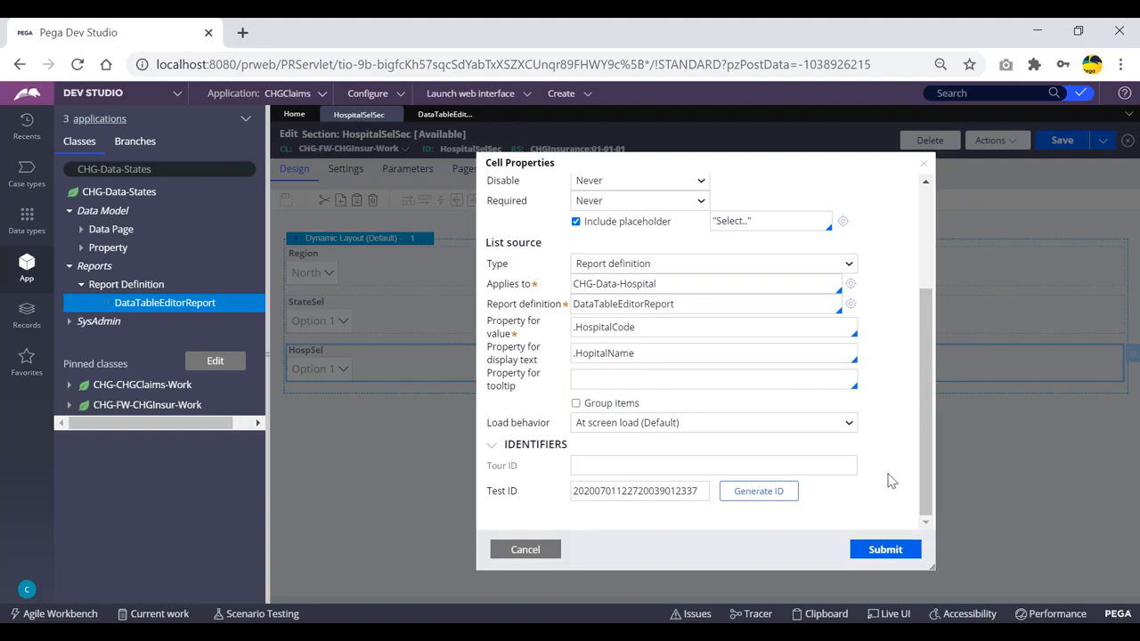
click(890, 550)
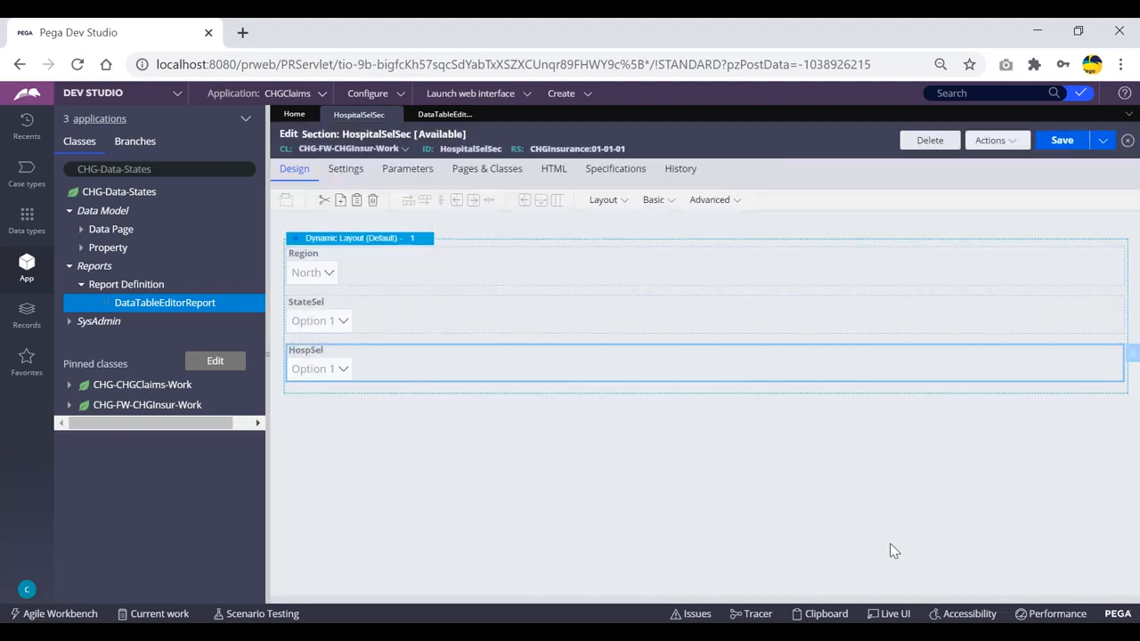
- Save the section, start a new ClaimsFlow case, and advance past customer, nominee and treatment details
click(1063, 142)
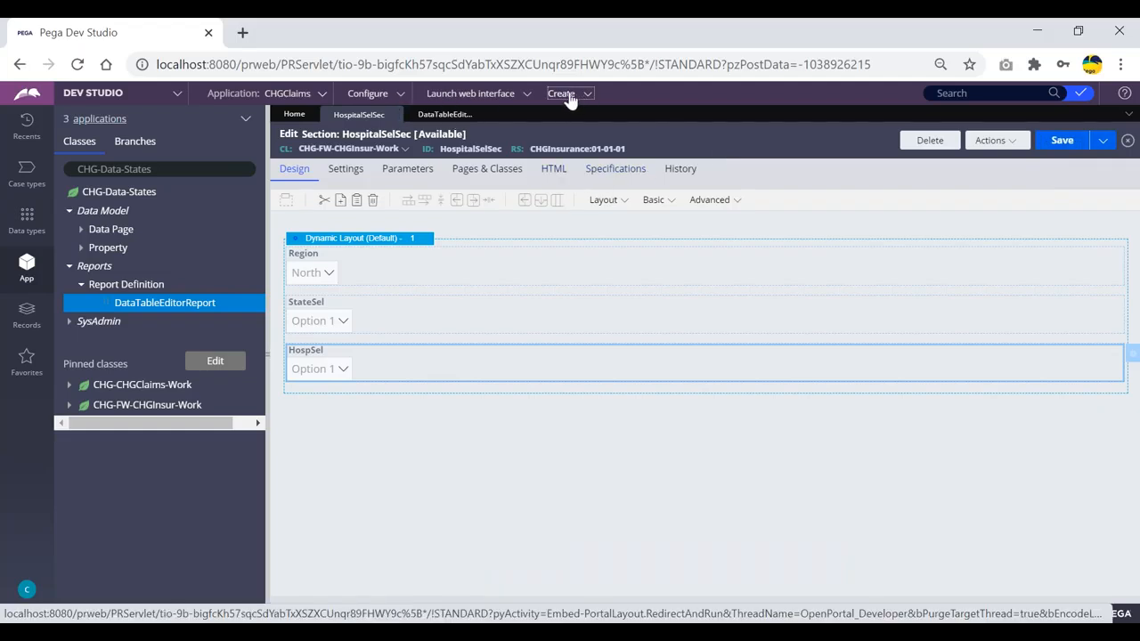
mouse_move(568, 108)
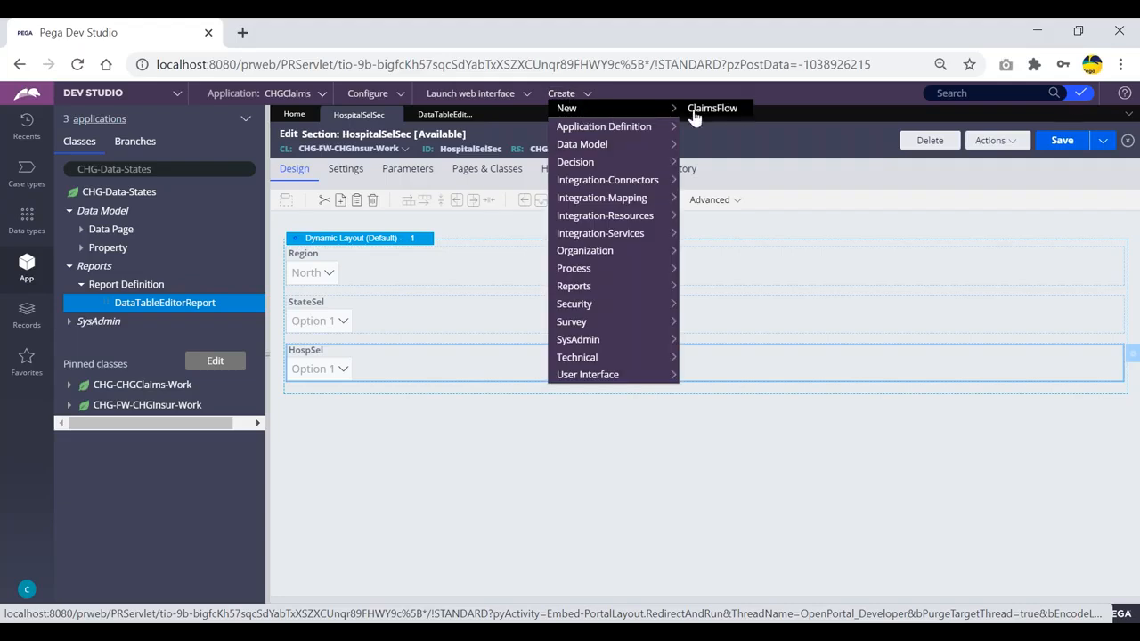
click(713, 114)
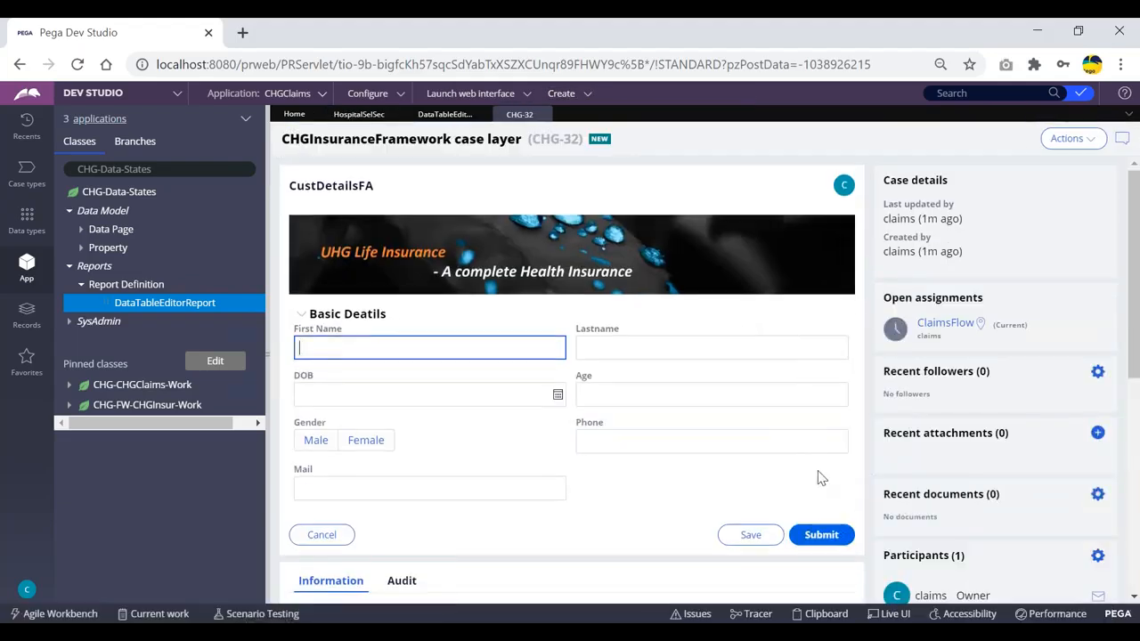
scroll(820, 463, down, 1)
click(816, 446)
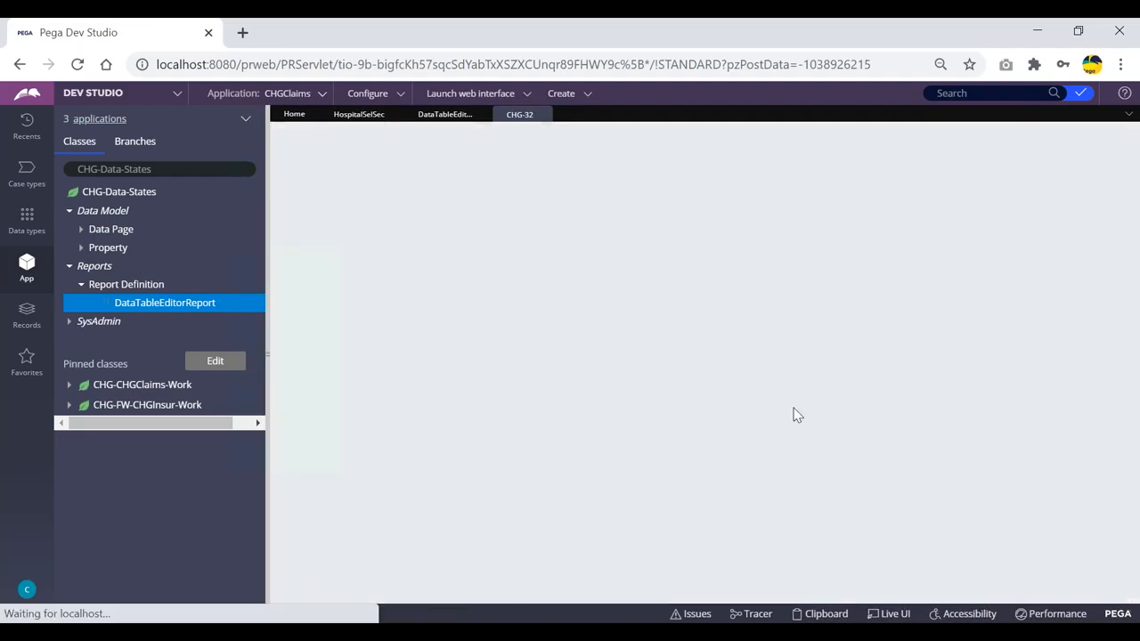
click(821, 407)
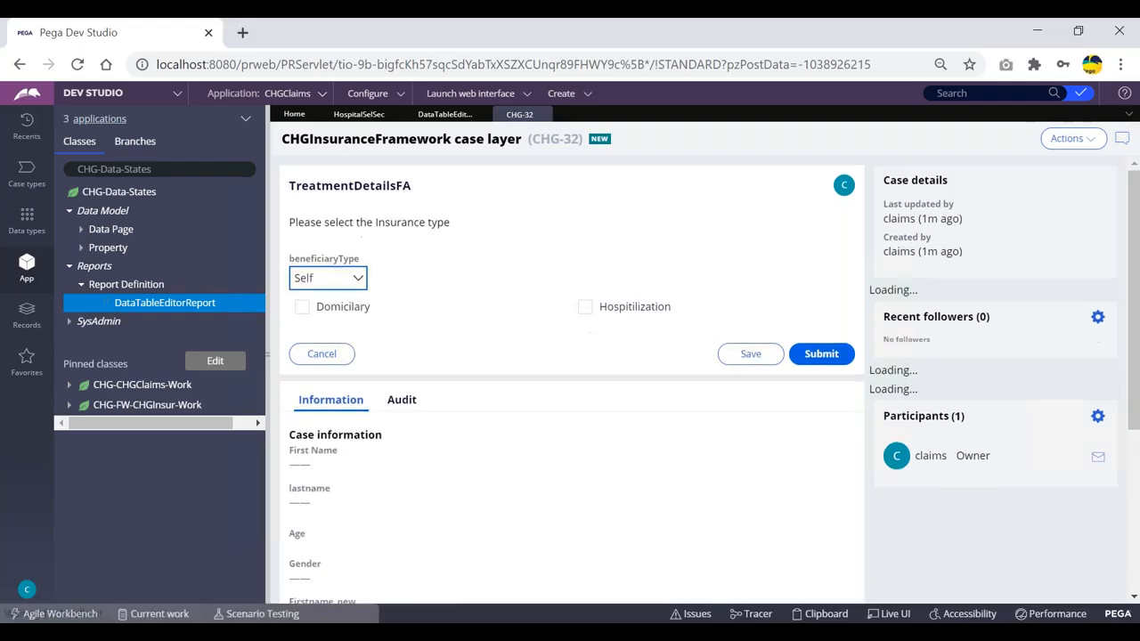
click(815, 354)
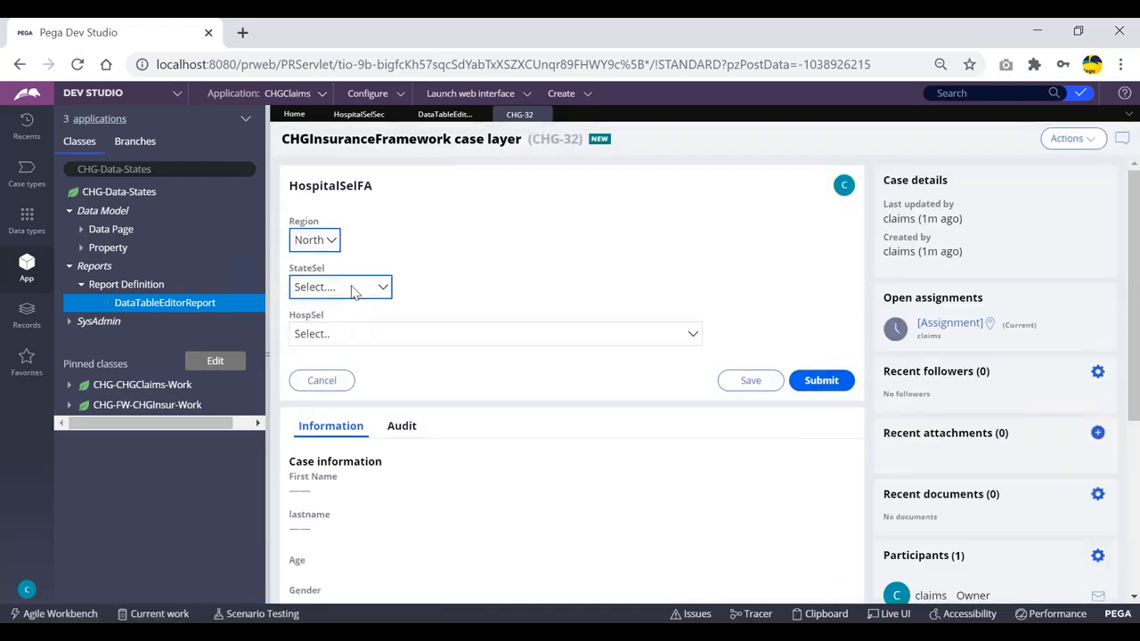
- Check the StateSel and HospSel lists on the case form, then open the Clipboard
click(353, 289)
click(420, 333)
click(403, 338)
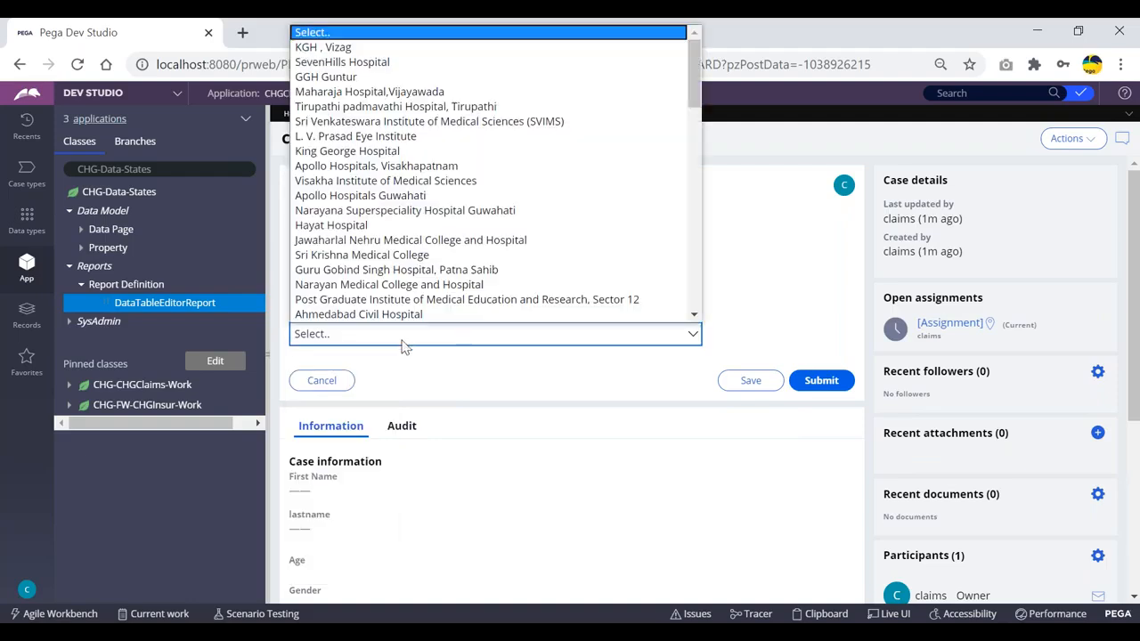
click(752, 230)
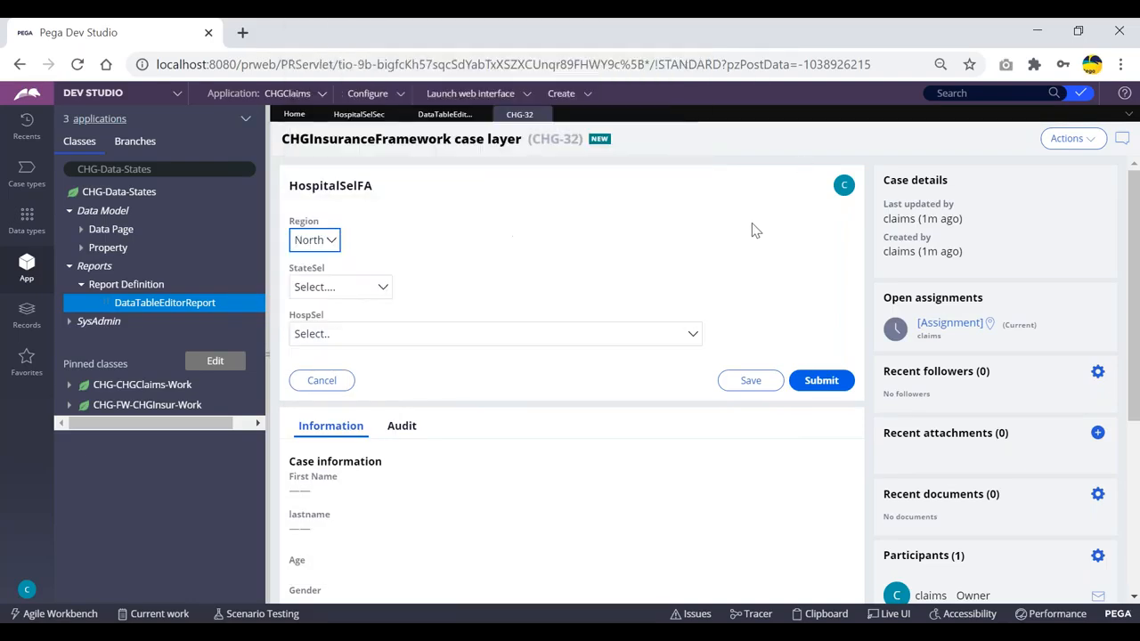
click(827, 614)
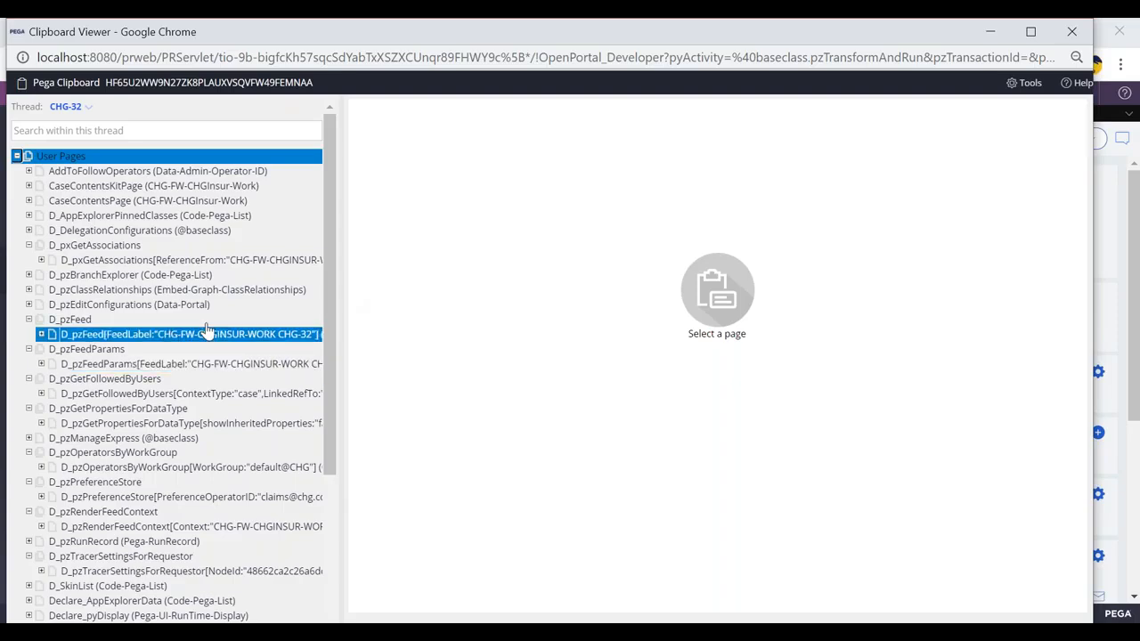
- Confirm the states RD_DataTableEditorReport page shows pxResultCount 18, expand its results, and return to Dev Studio
scroll(214, 338, down, 3)
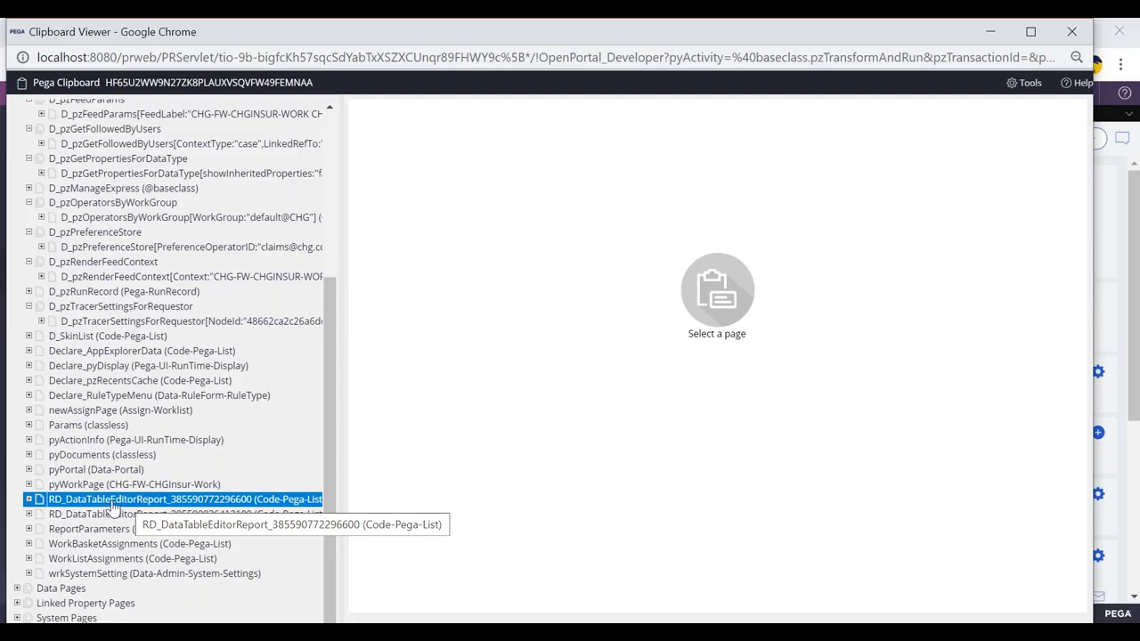
click(113, 506)
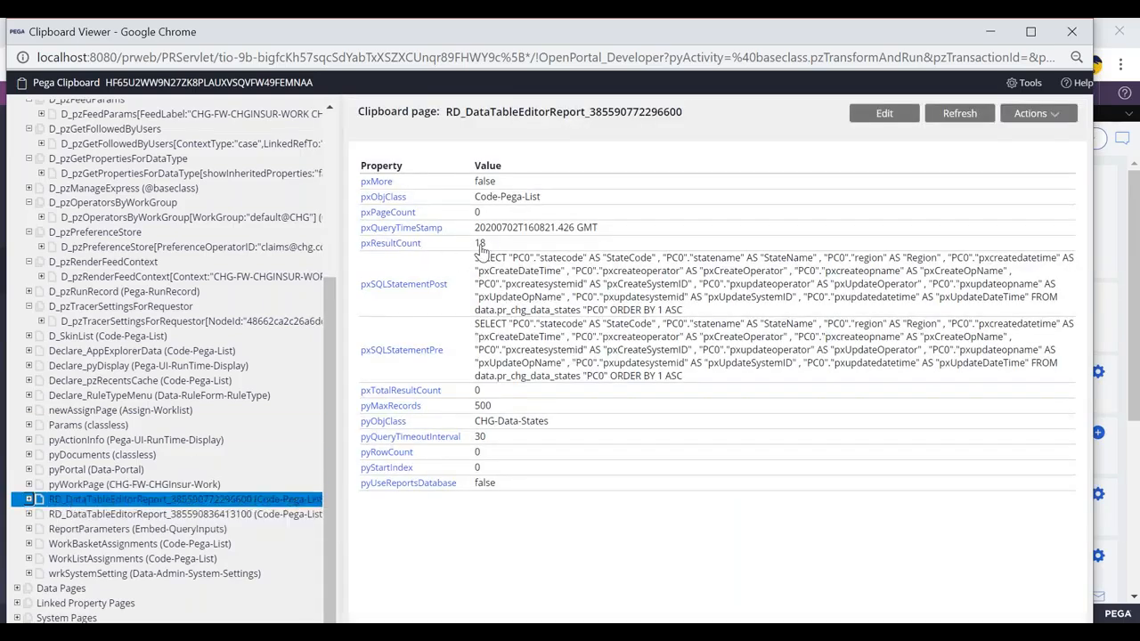
drag(488, 248, 468, 250)
click(107, 515)
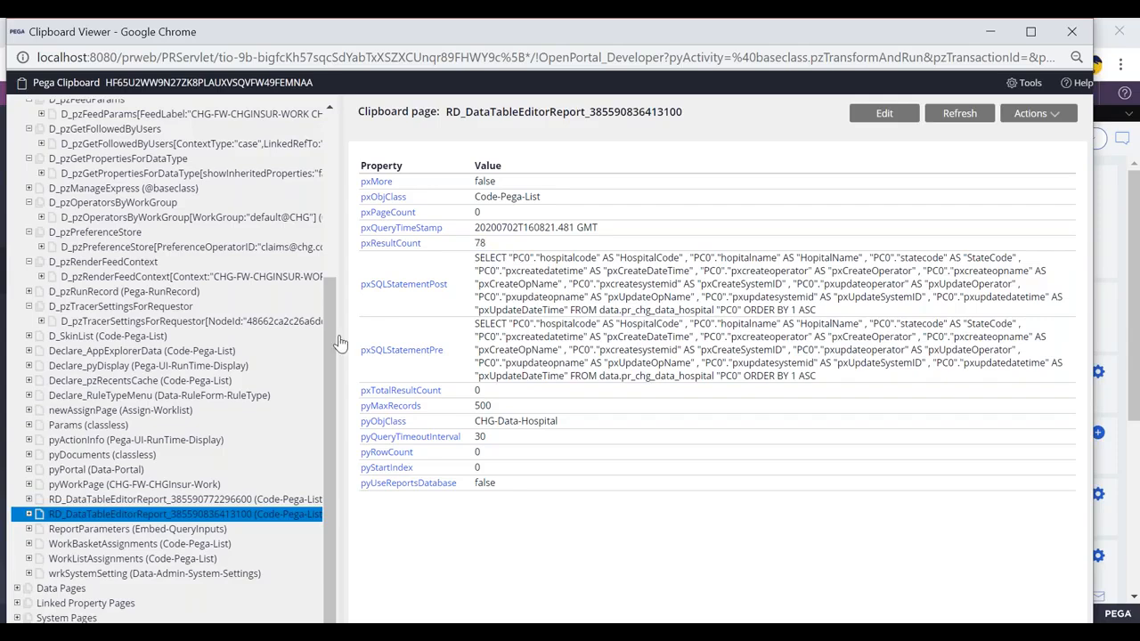
click(120, 500)
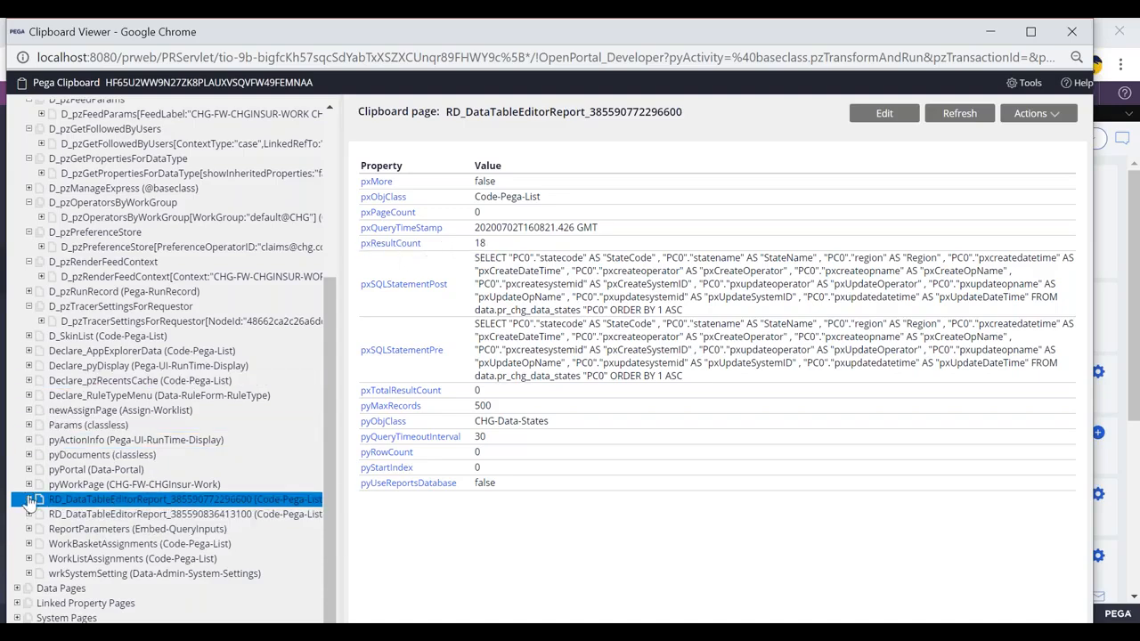
click(30, 500)
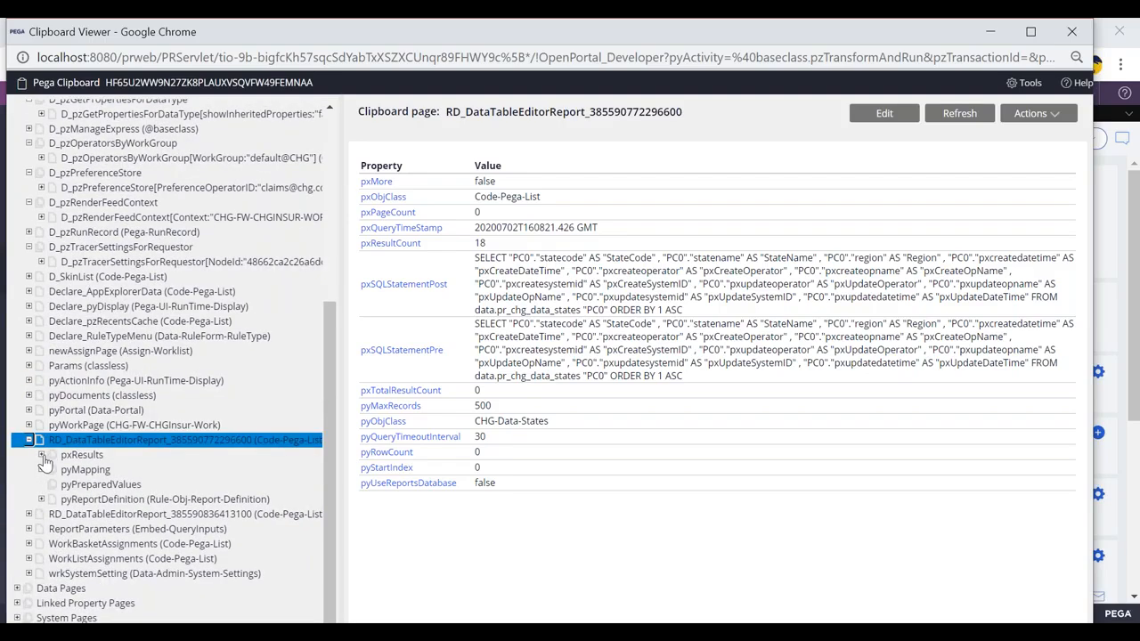
scroll(105, 431, down, 2)
click(105, 544)
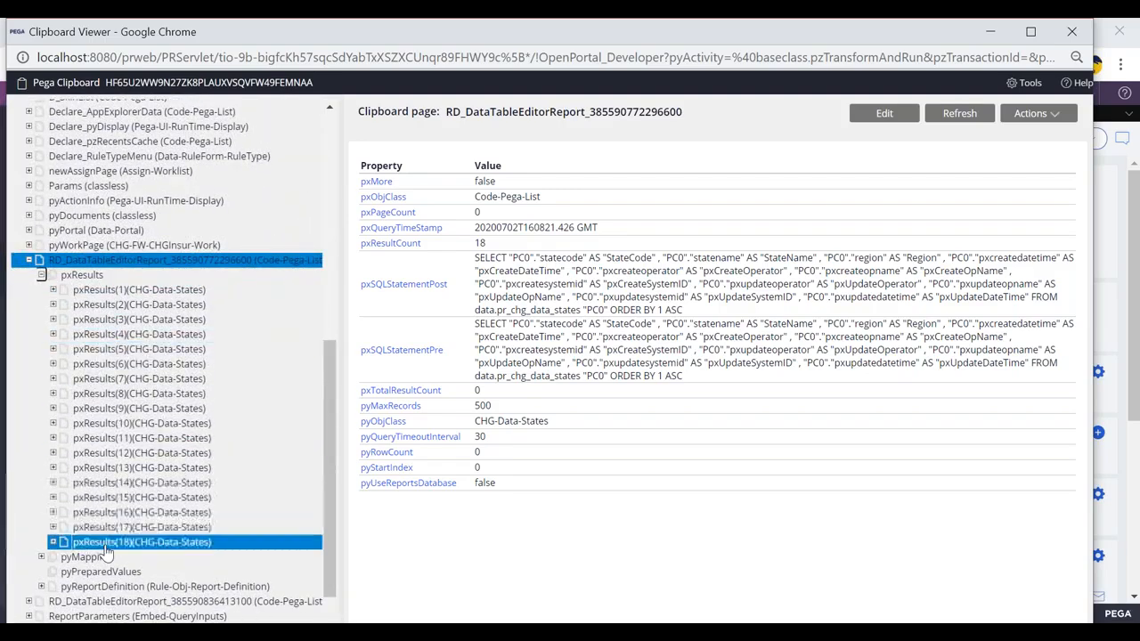
key(alt+Tab)
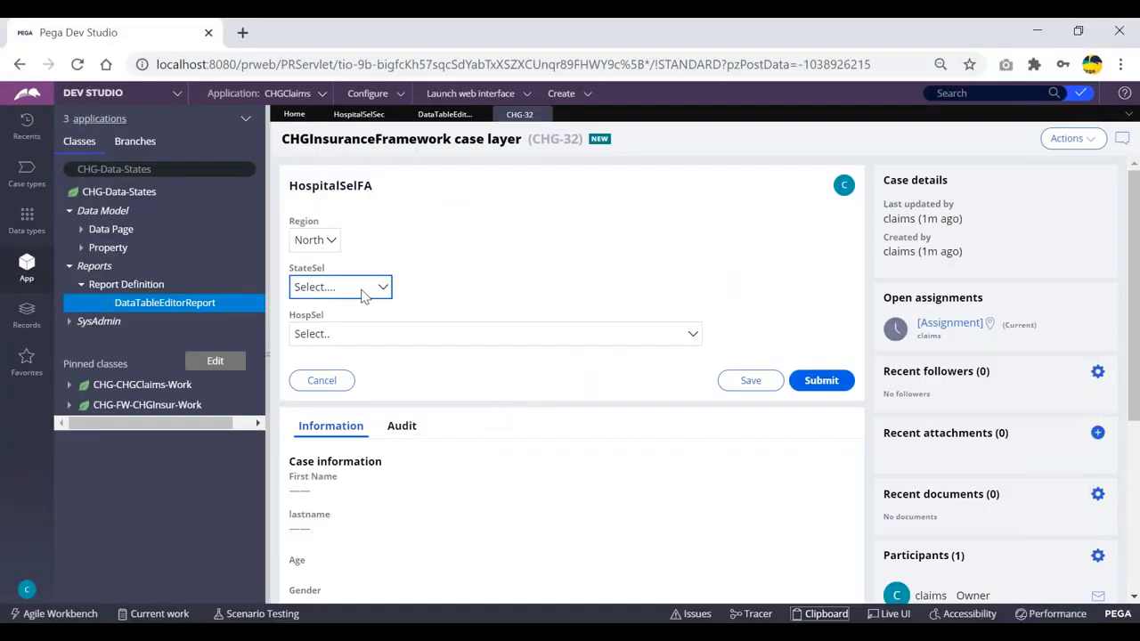
- Recheck the DataTableEditorReport definition and StateSel's cell properties, then return to the CHG-32 case
click(444, 114)
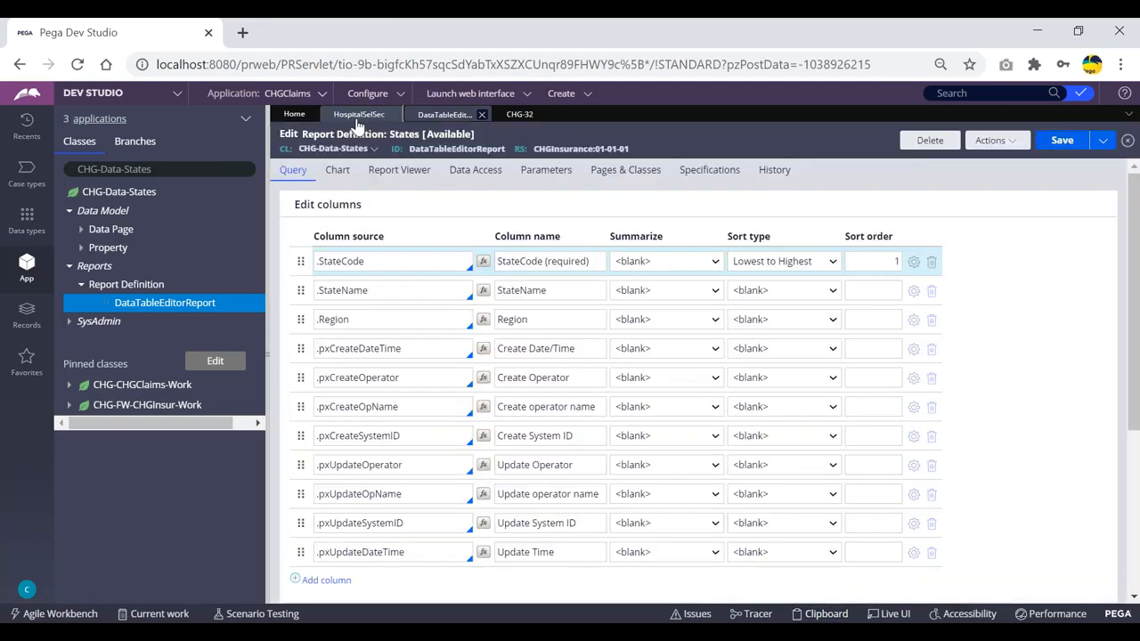
click(359, 114)
double_click(370, 319)
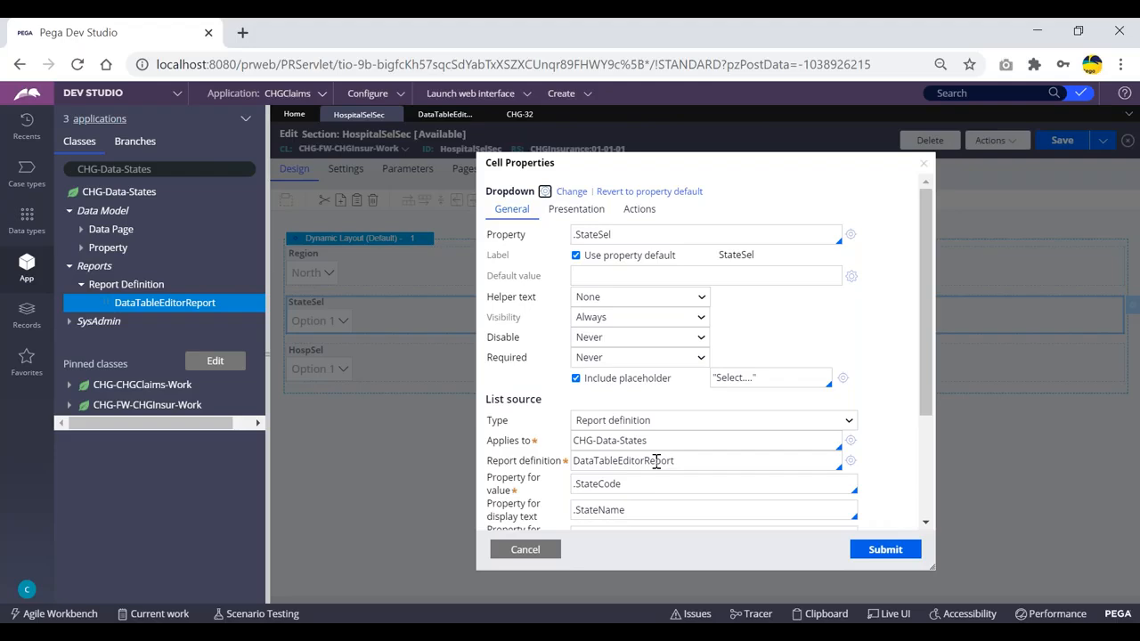
click(521, 113)
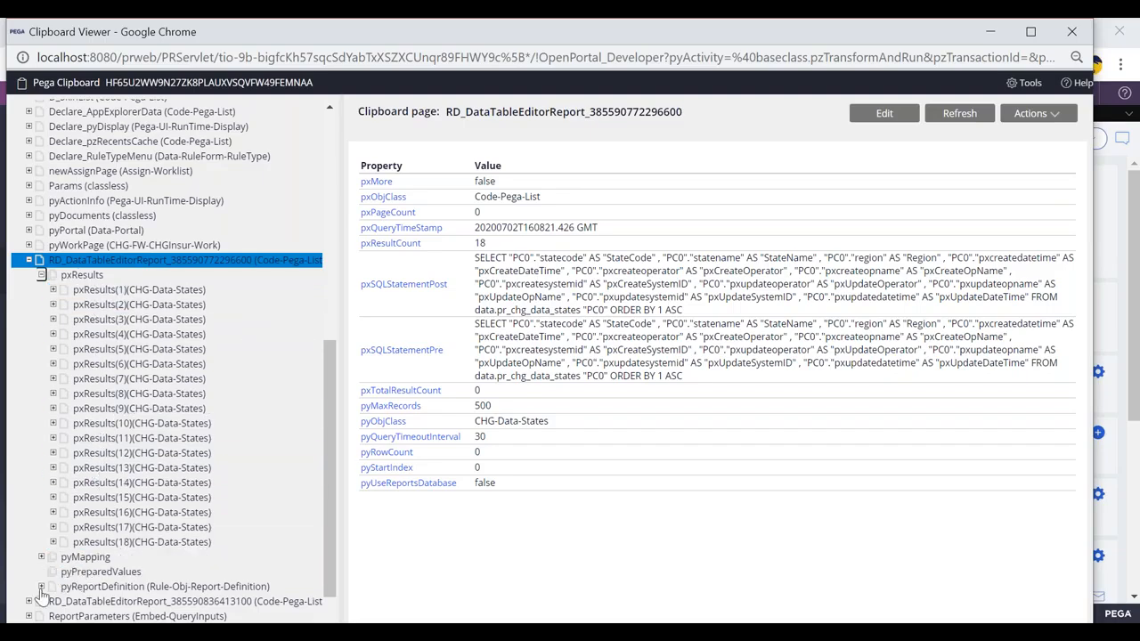
- Expand the second RD_DataTableEditorReport page and its pxResults to view its 78 hospital results
scroll(41, 593, down, 1)
click(29, 514)
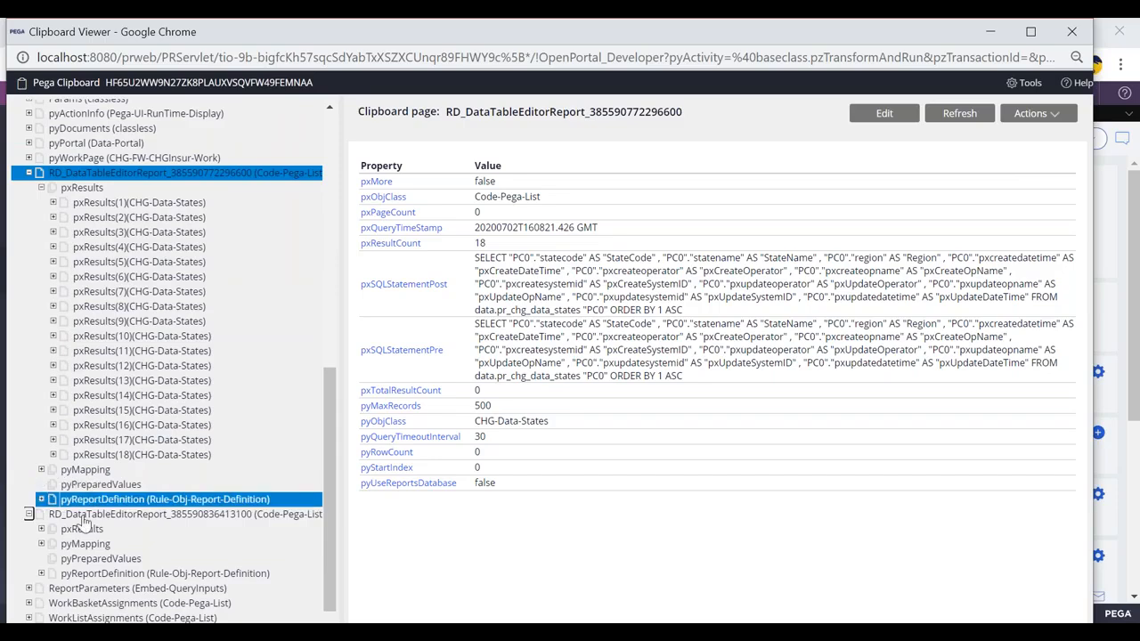
click(41, 530)
scroll(105, 468, down, 1)
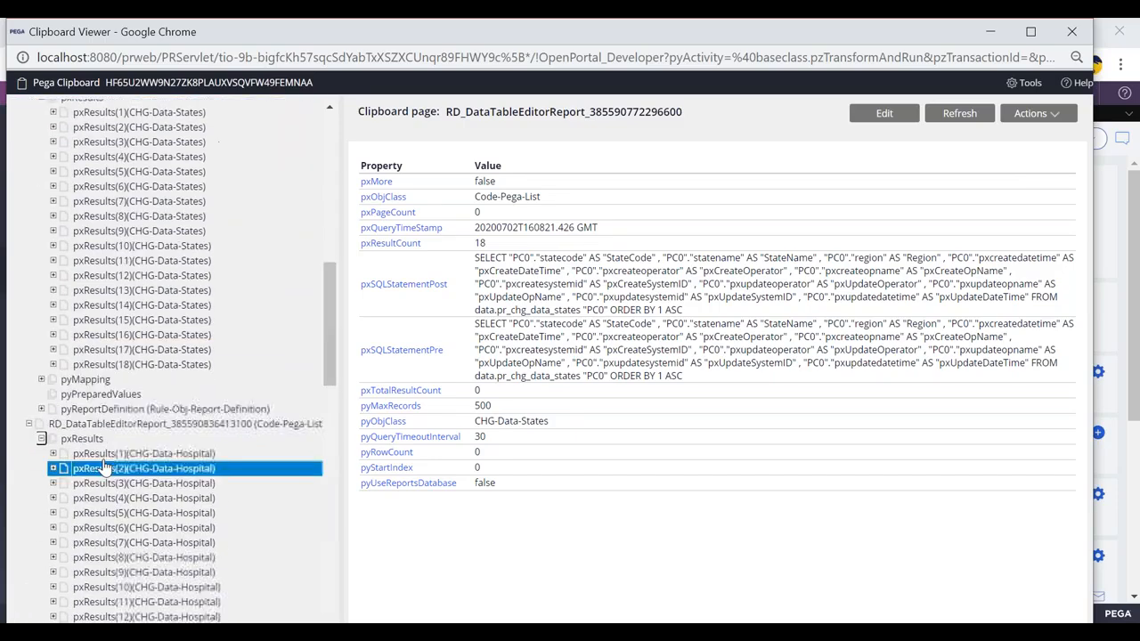
scroll(103, 463, down, 1)
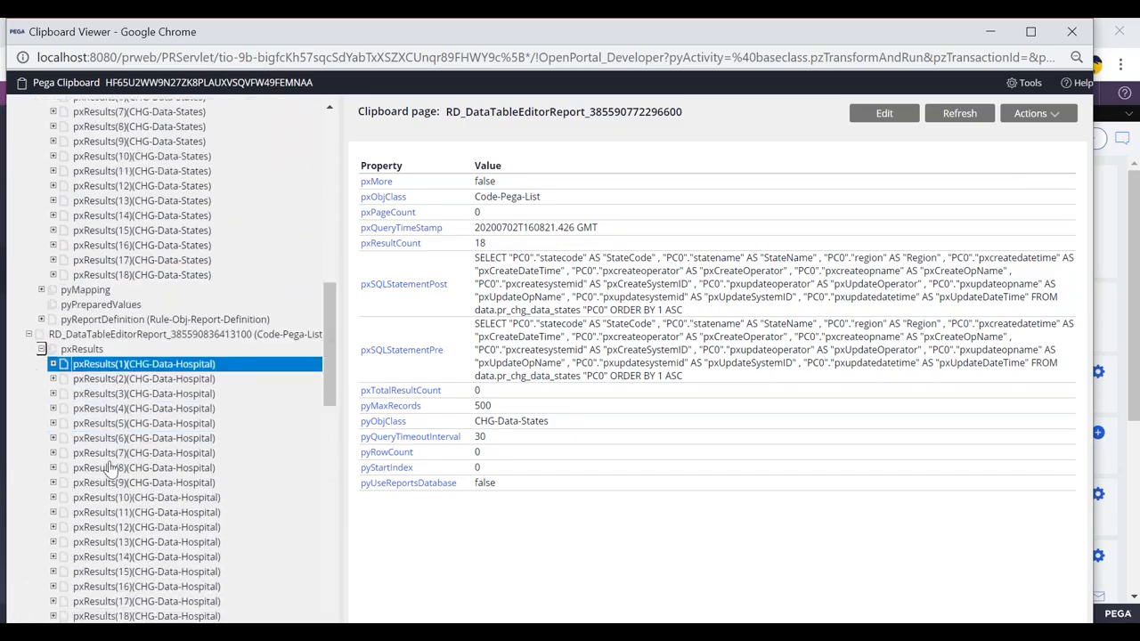
click(98, 367)
click(78, 336)
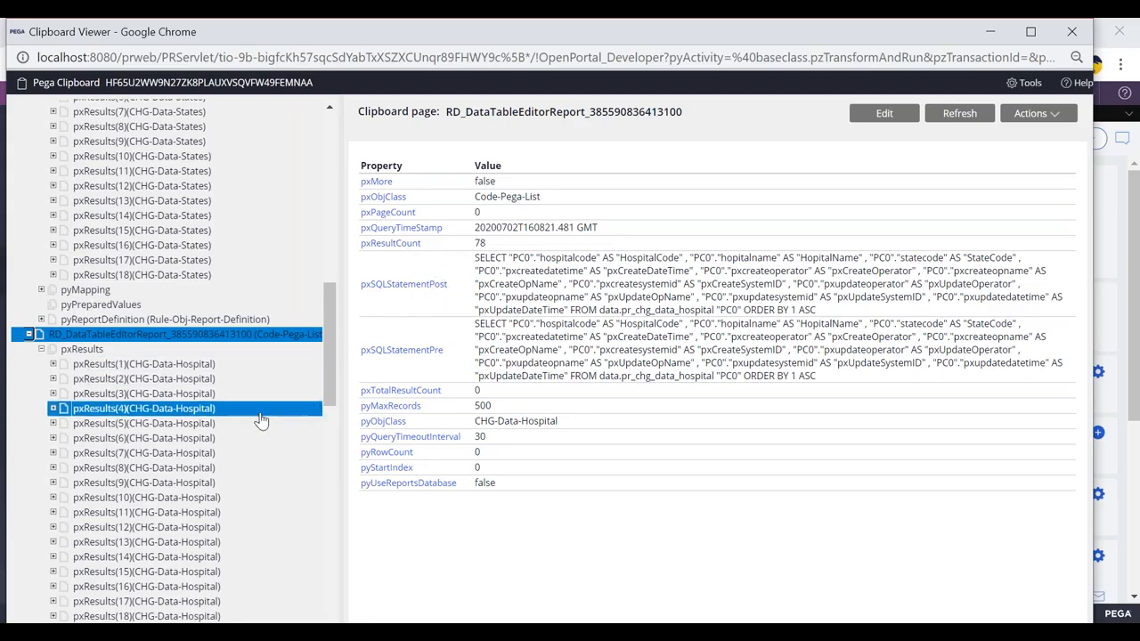
scroll(204, 401, up, 2)
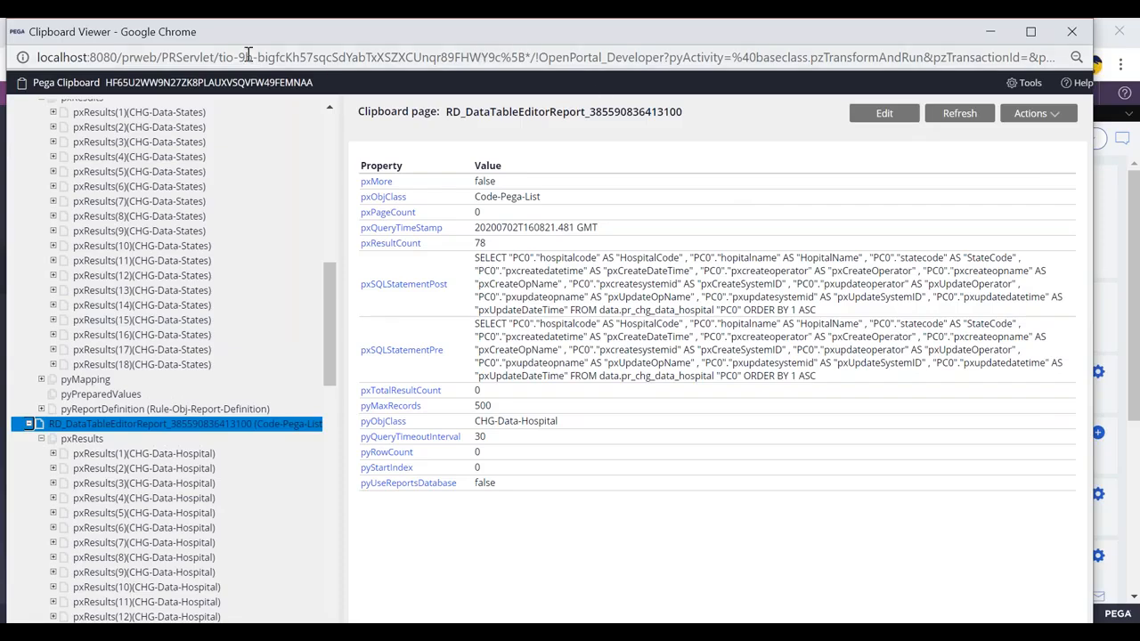
drag(122, 36, 122, 75)
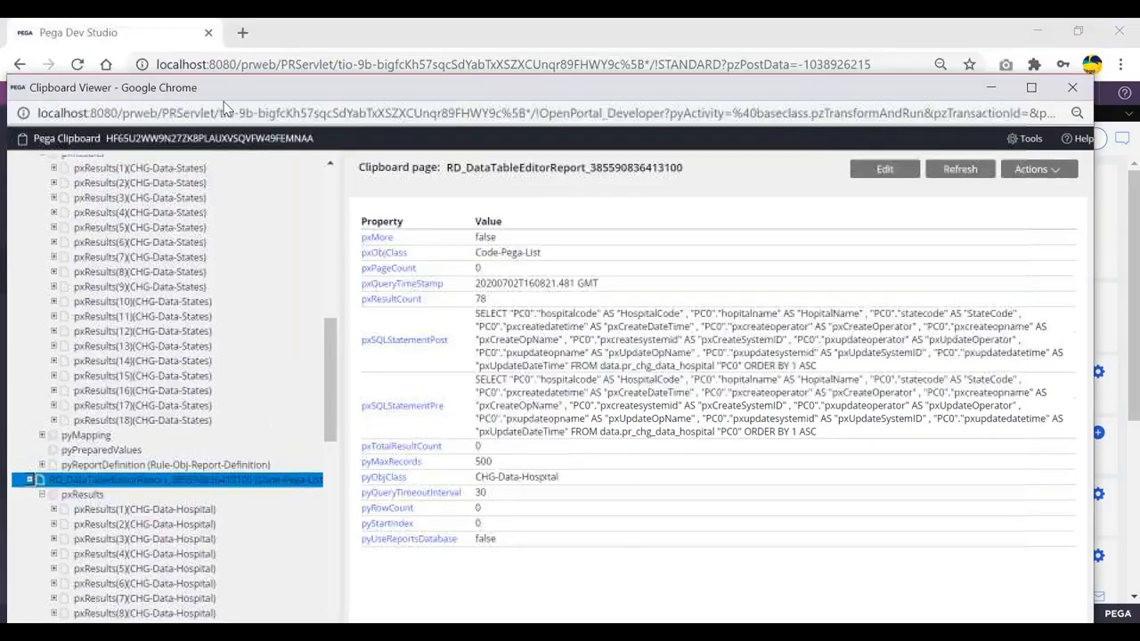
- Close the Clipboard Viewer and refresh the CHG-32 case from the Actions menu
click(1073, 87)
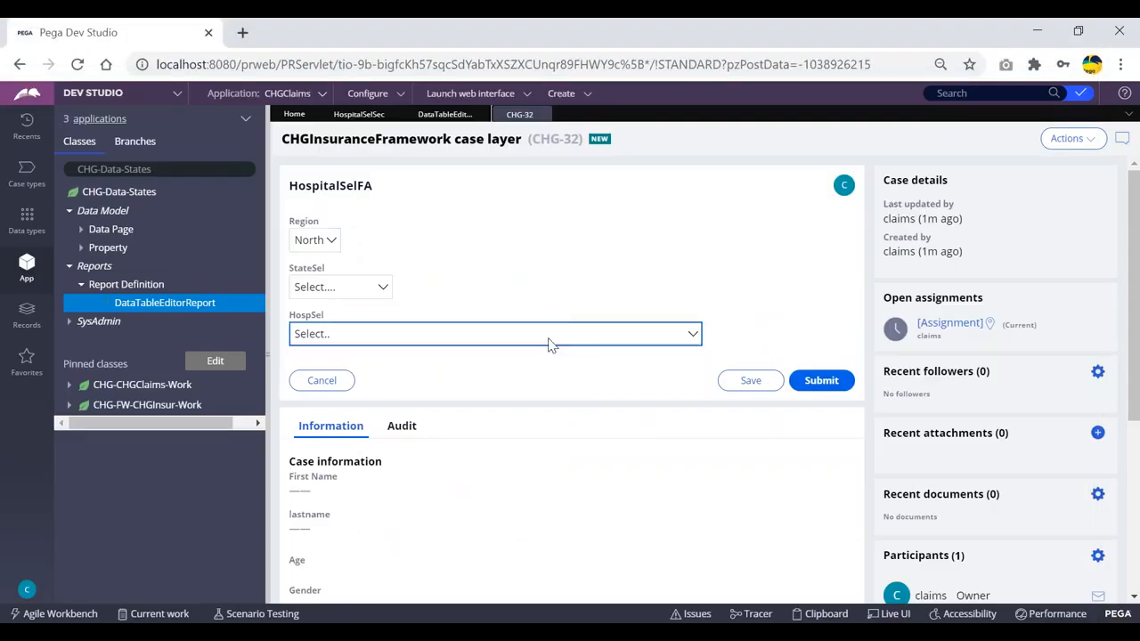
click(1069, 138)
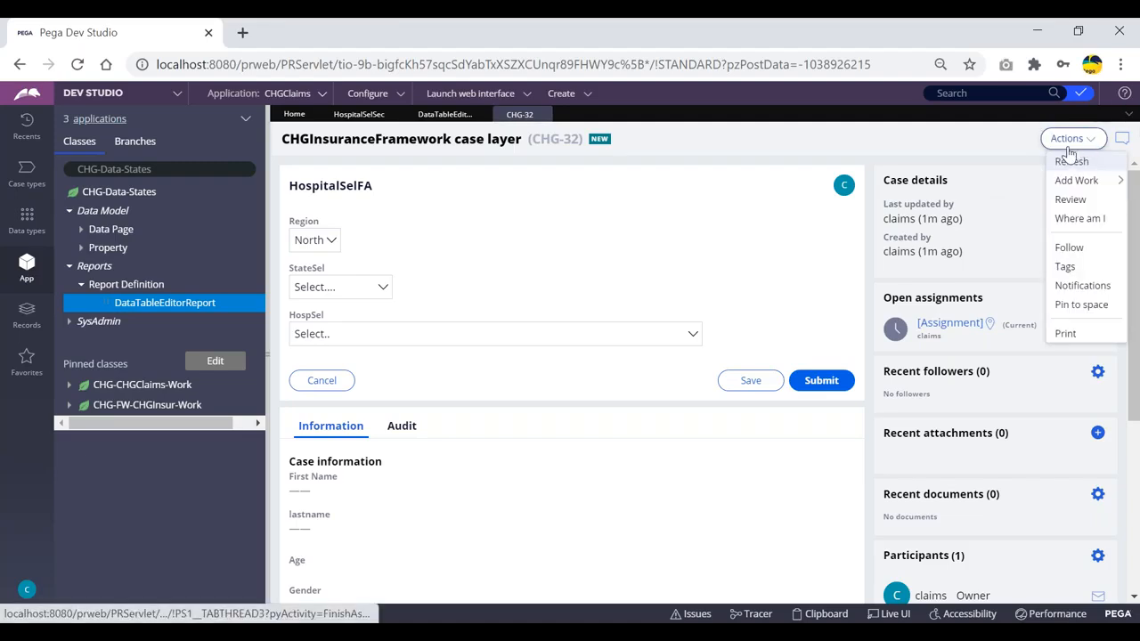
click(649, 205)
click(1079, 141)
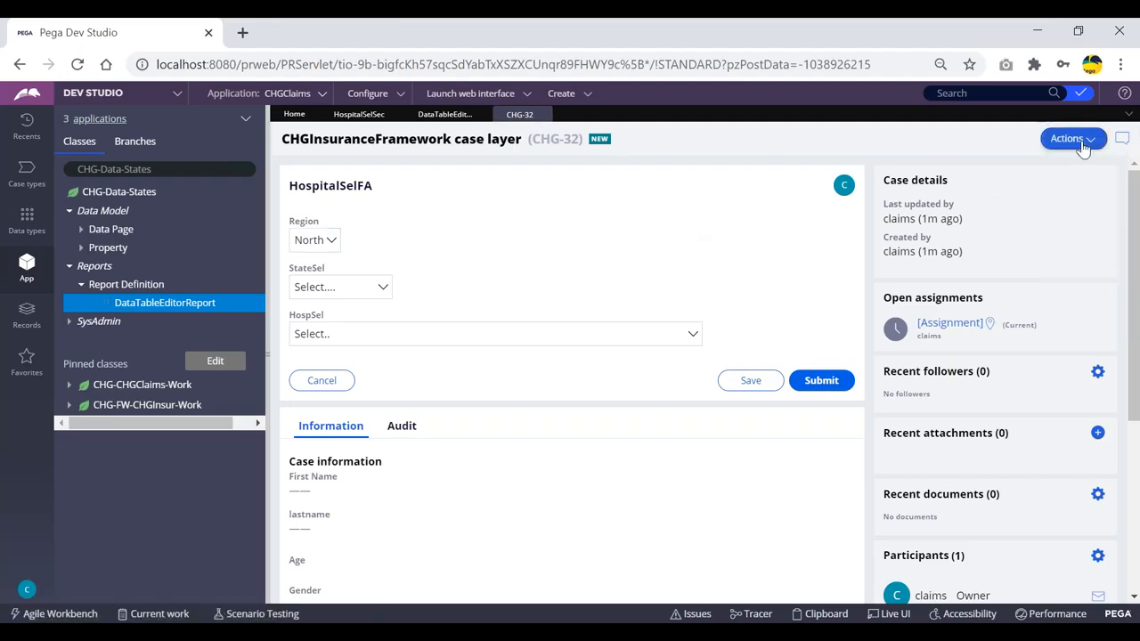
click(1072, 162)
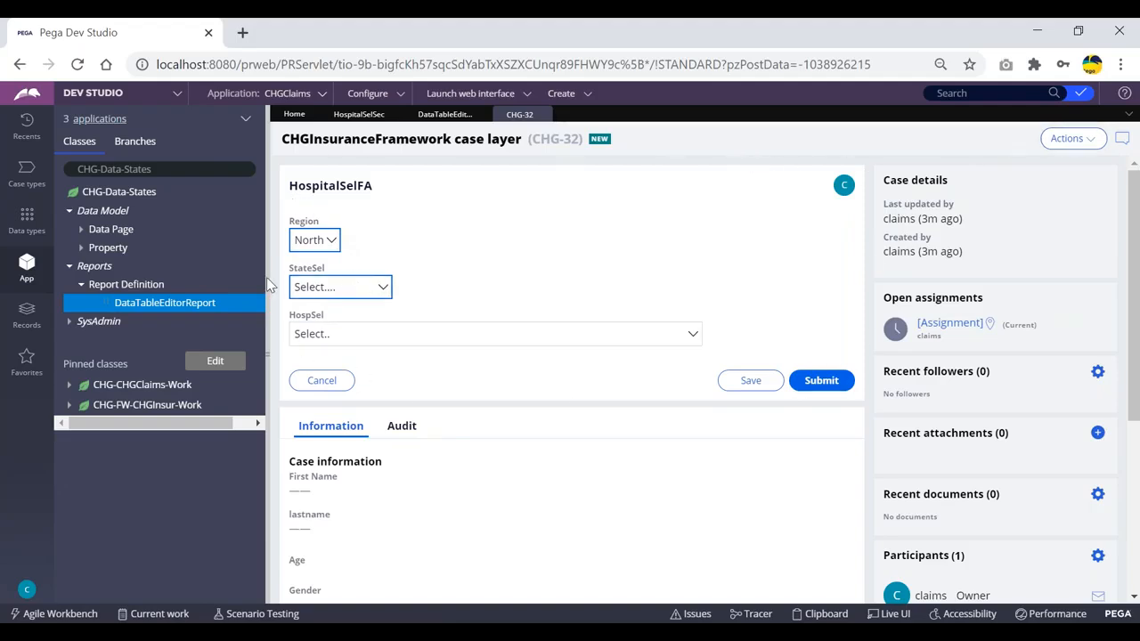
- Check the StateSel and HospSel dropdown lists, then reopen the Clipboard
click(345, 287)
click(383, 268)
click(433, 334)
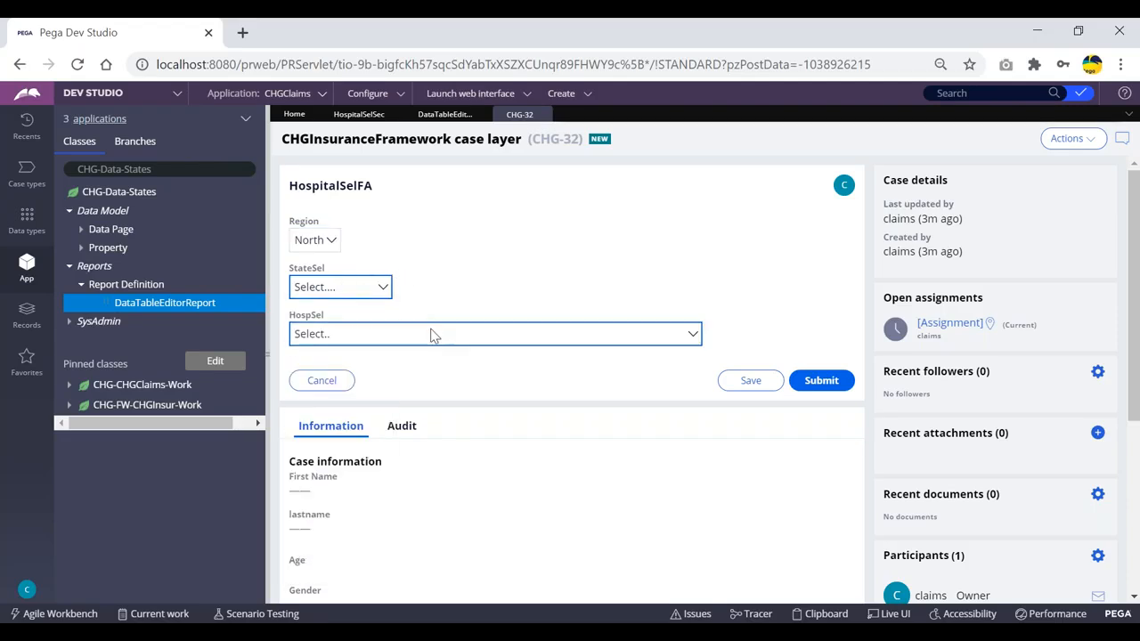
click(771, 275)
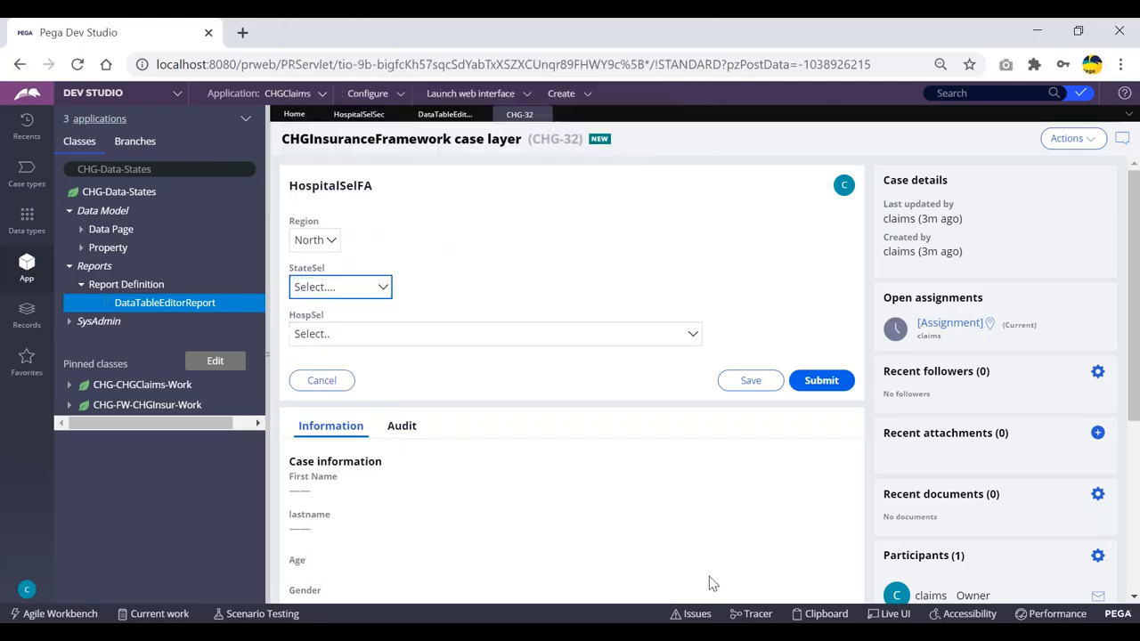
click(823, 611)
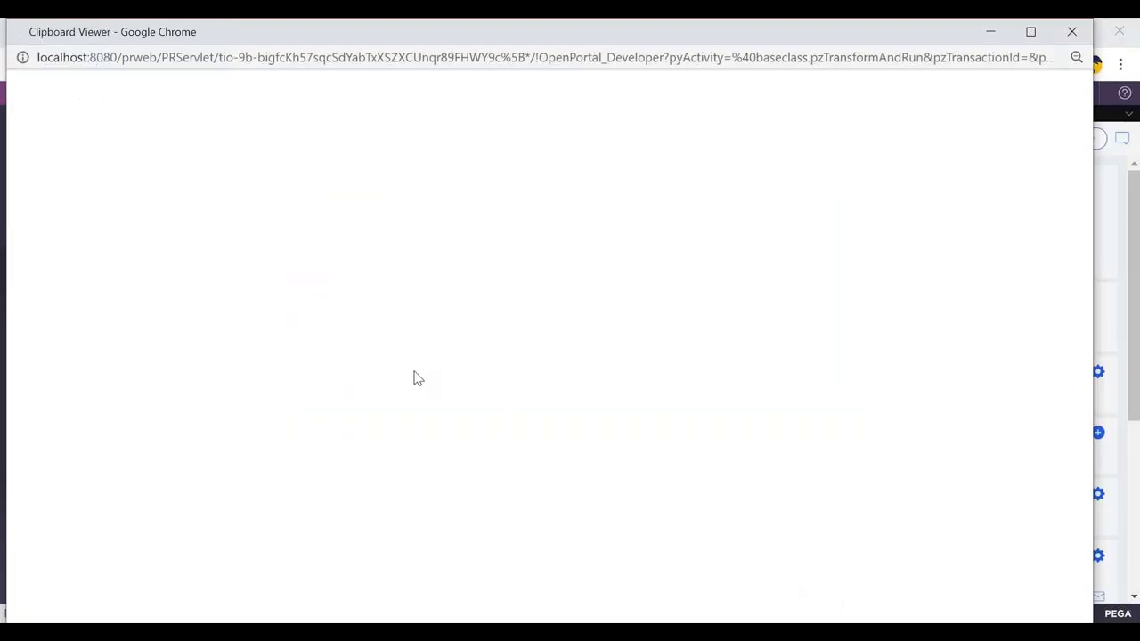
- Browse the first four RD_DataTableEditorReport pages for their states and hospital data
scroll(178, 323, down, 4)
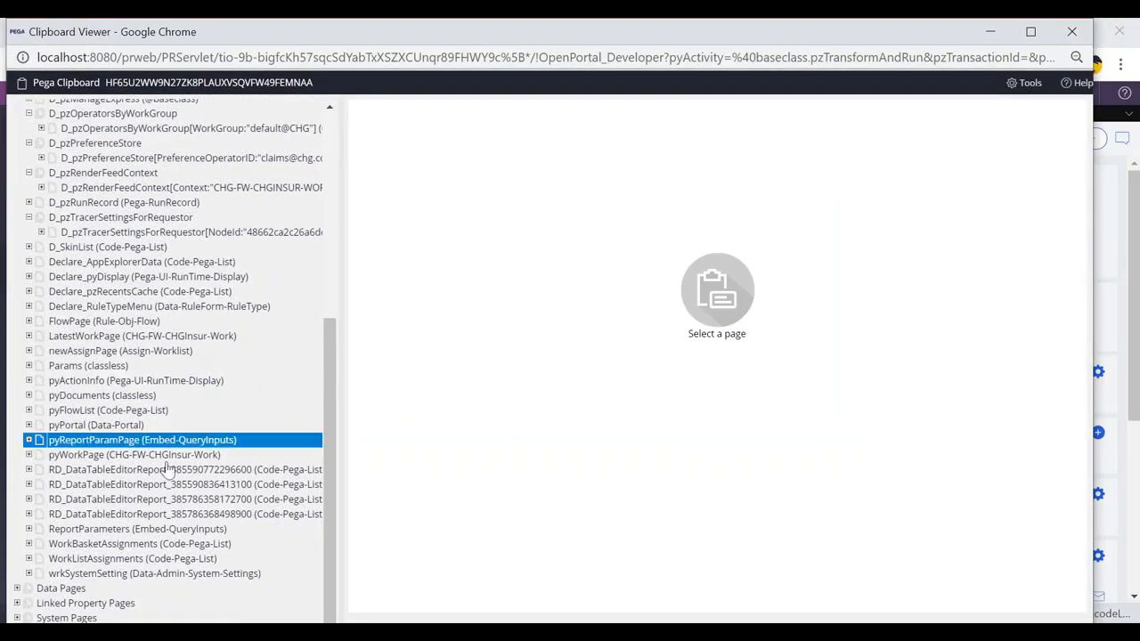
click(116, 477)
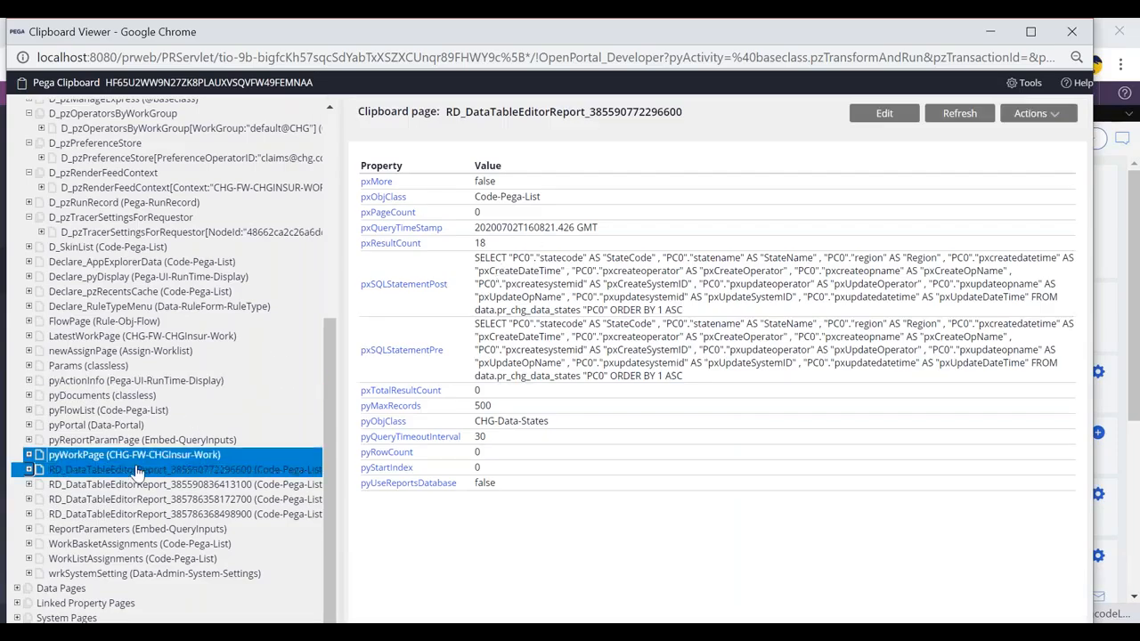
click(117, 486)
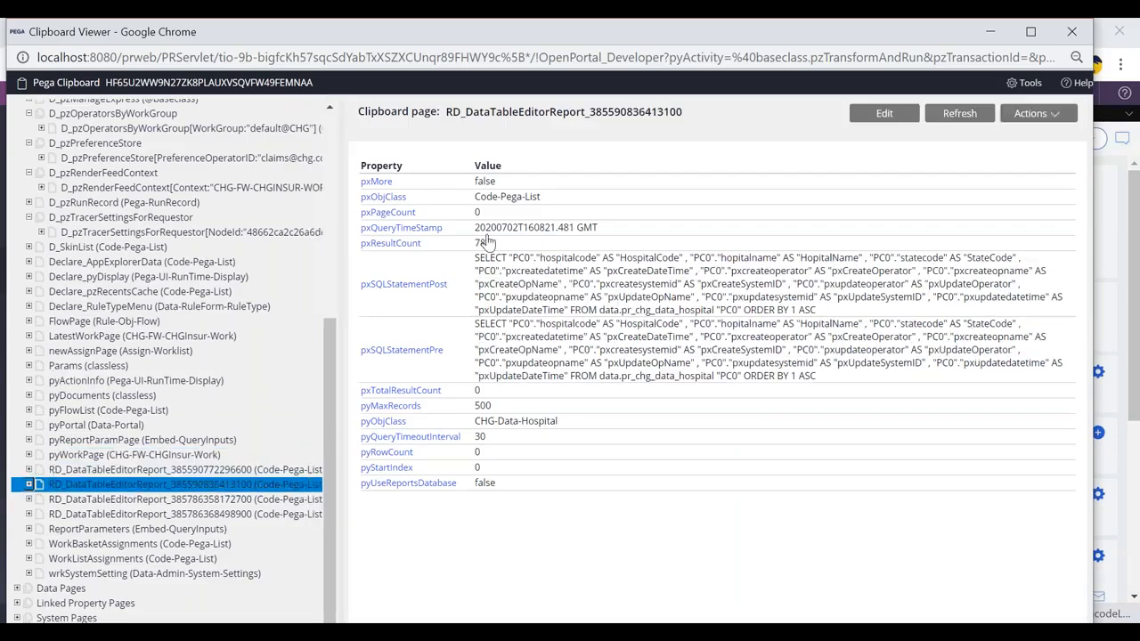
click(142, 469)
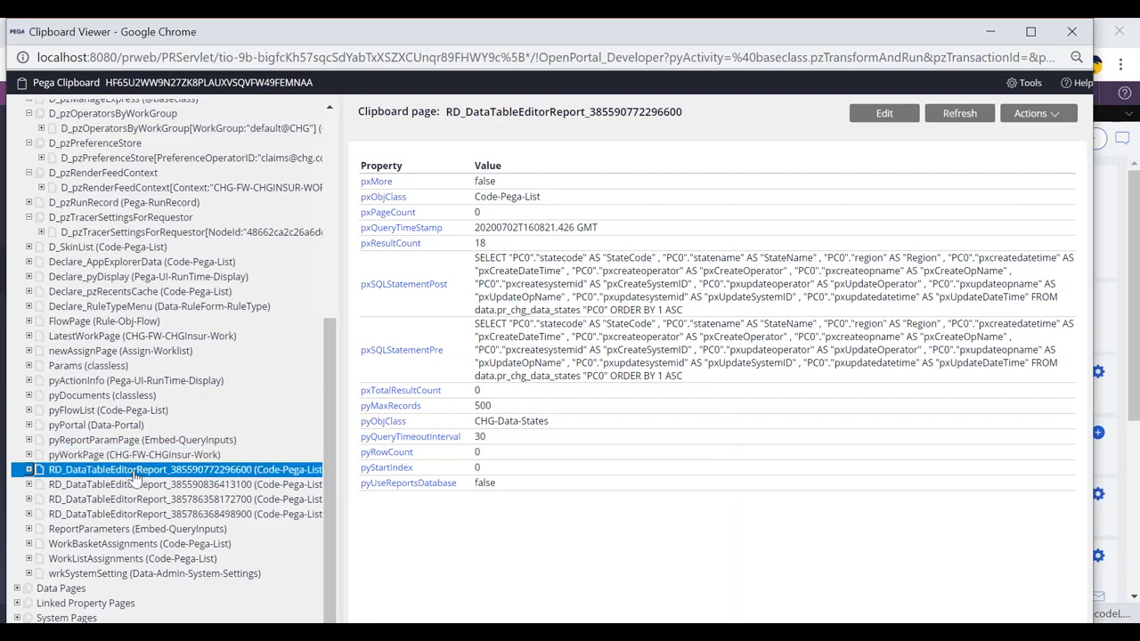
click(104, 500)
click(116, 515)
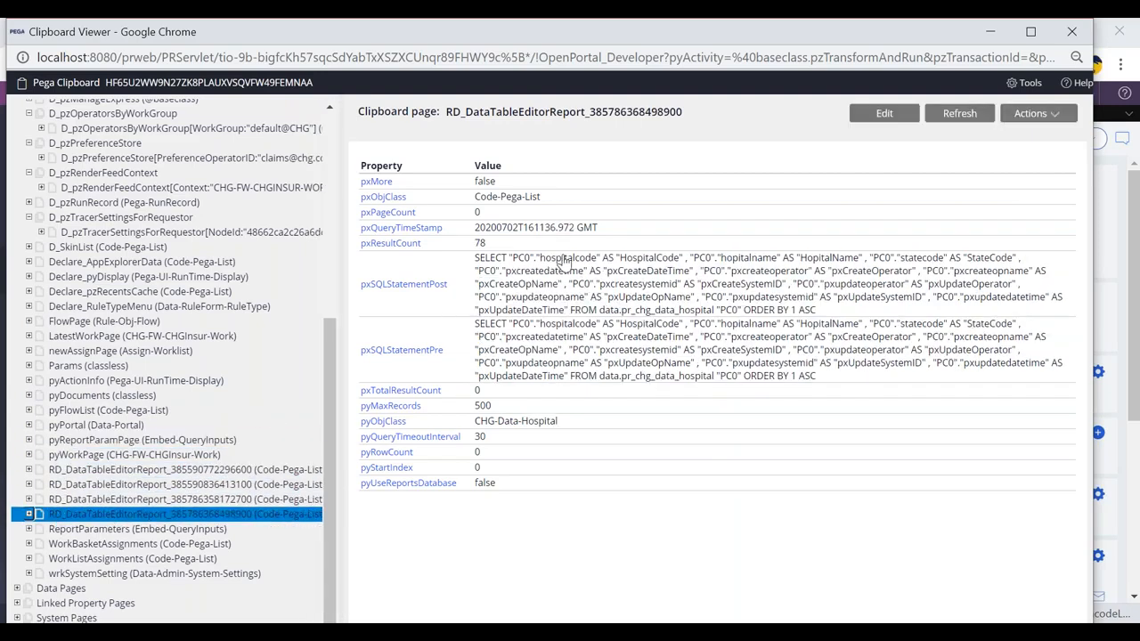
- Close the clipboard, refresh the case twice, and reopen the Clipboard Viewer at the report pages
click(991, 32)
click(1065, 144)
click(1069, 164)
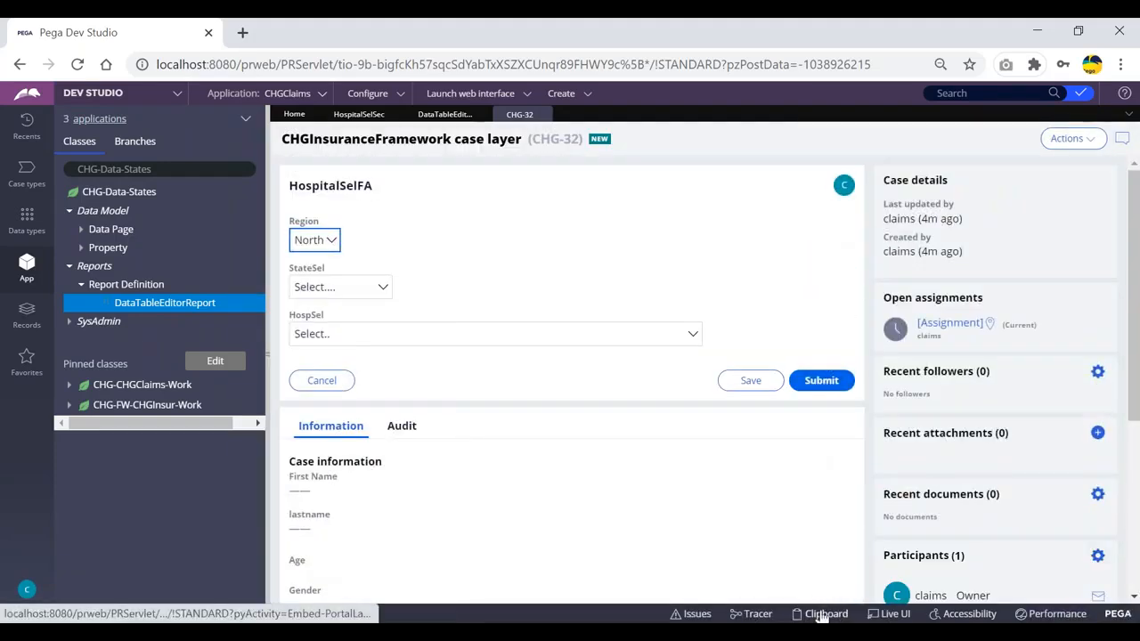
click(1076, 143)
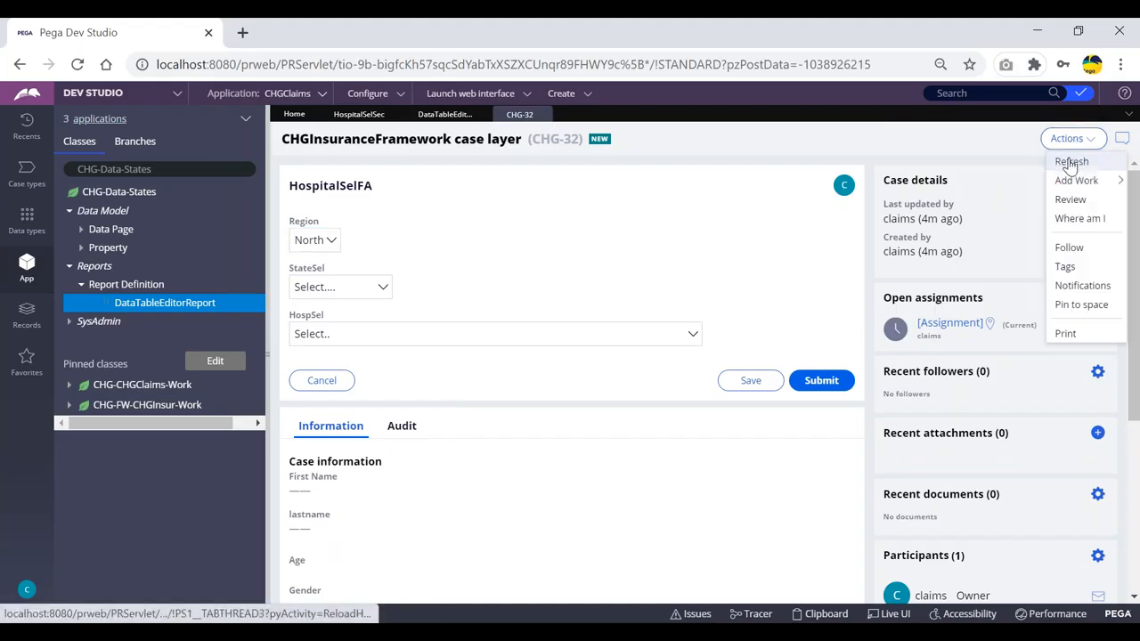
click(1063, 158)
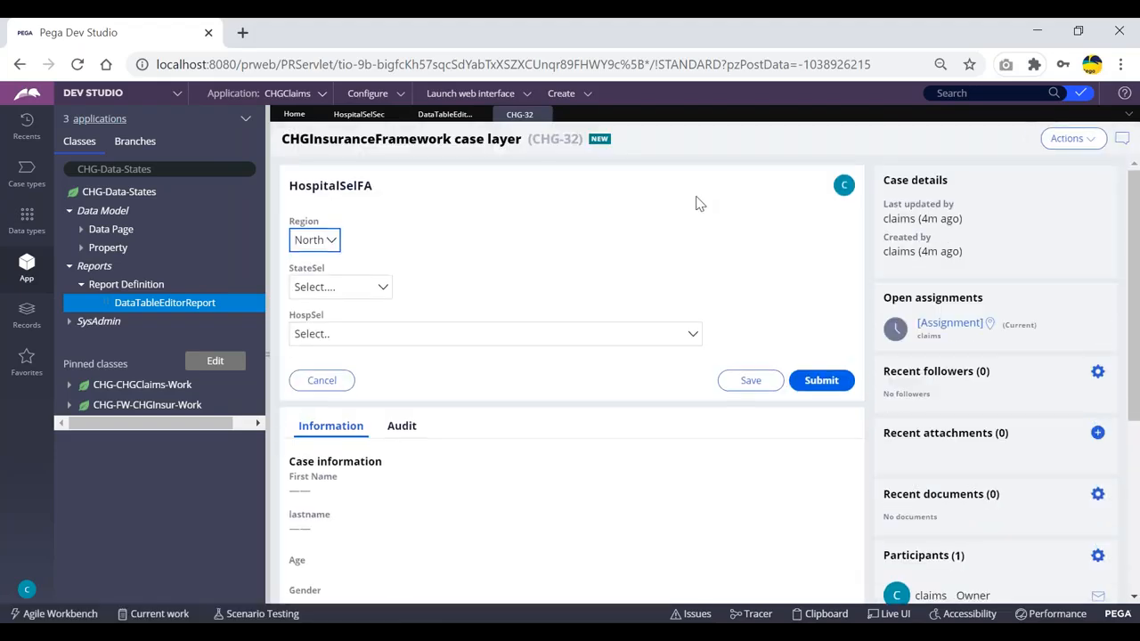
click(824, 614)
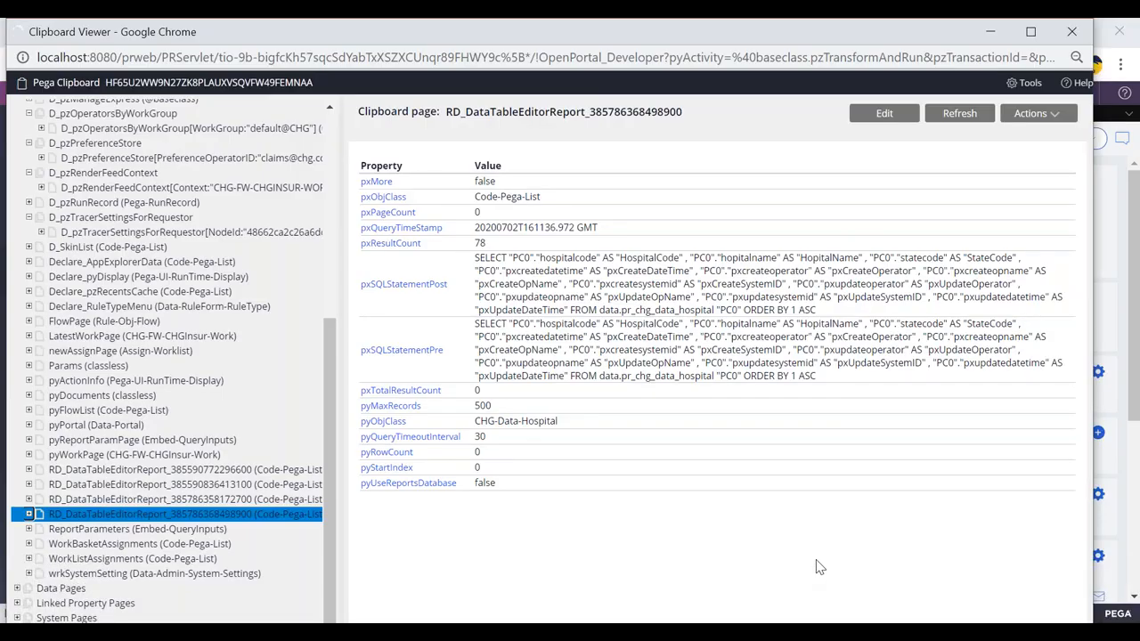
scroll(190, 300, down, 6)
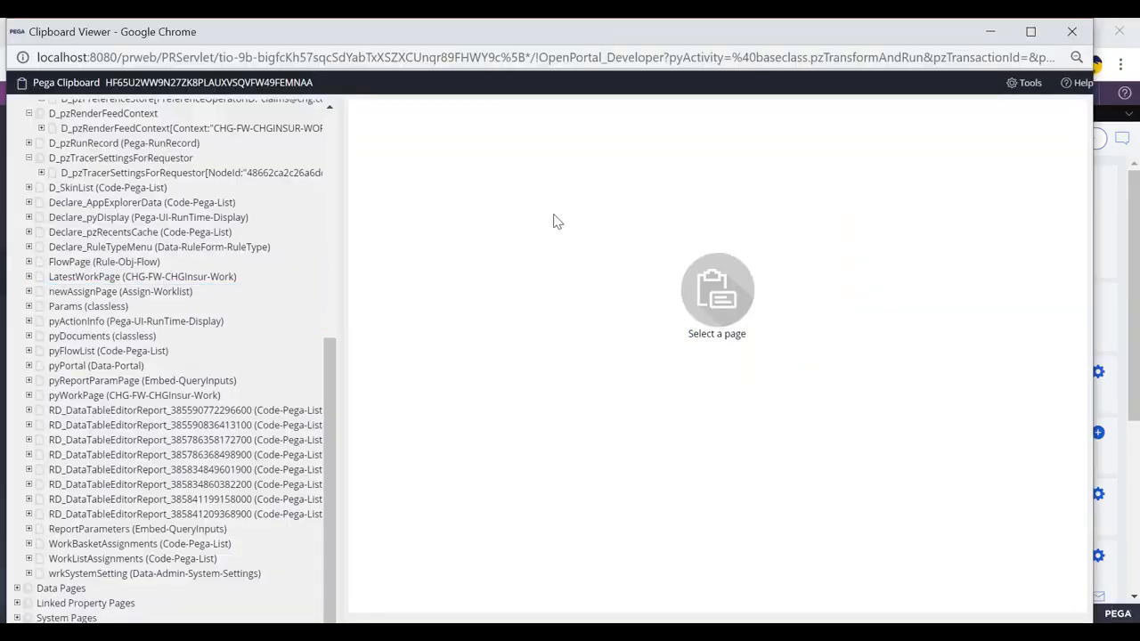
- Widen the Clipboard Viewer tree and inspect the RD_DataTableEditorReport result pages' properties
key(alt+Tab)
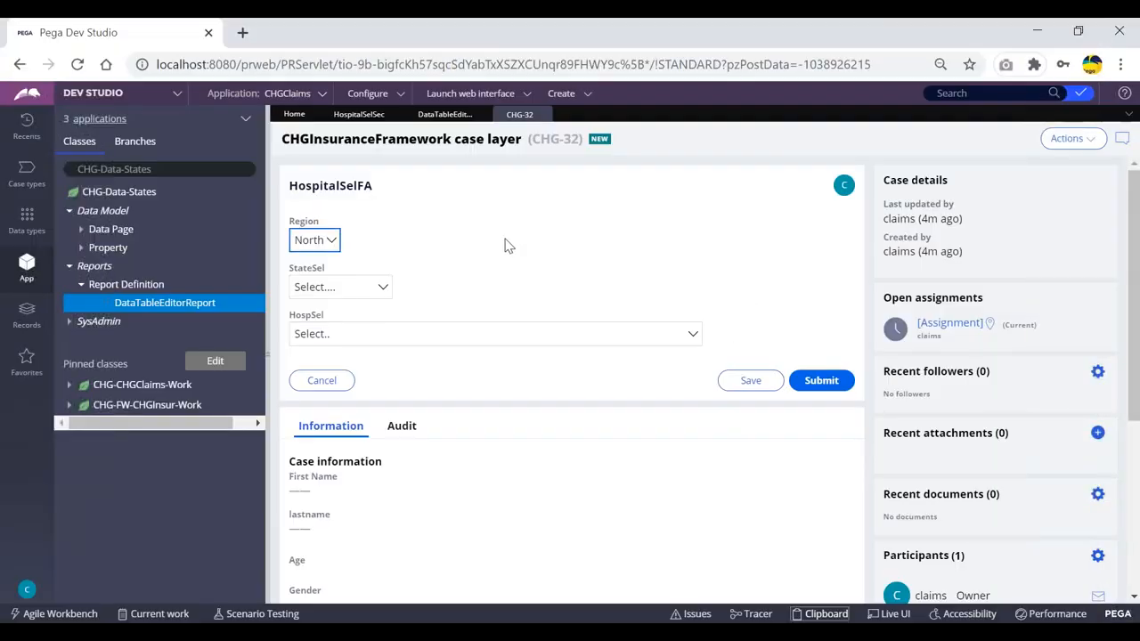
key(Tab)
key(alt+Tab)
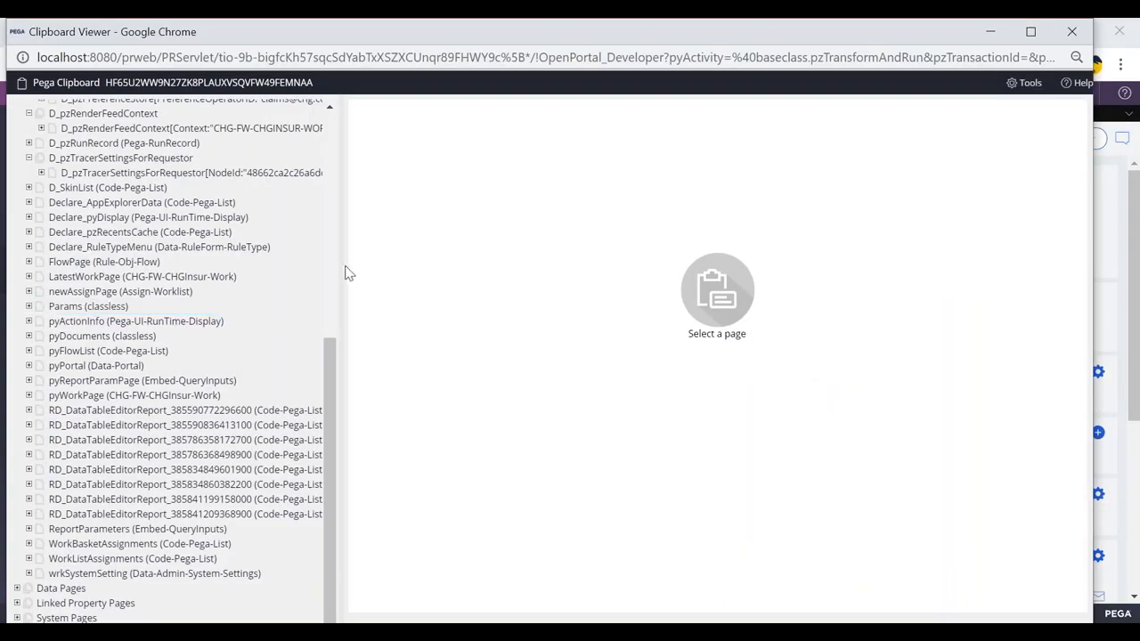
drag(391, 263, 424, 264)
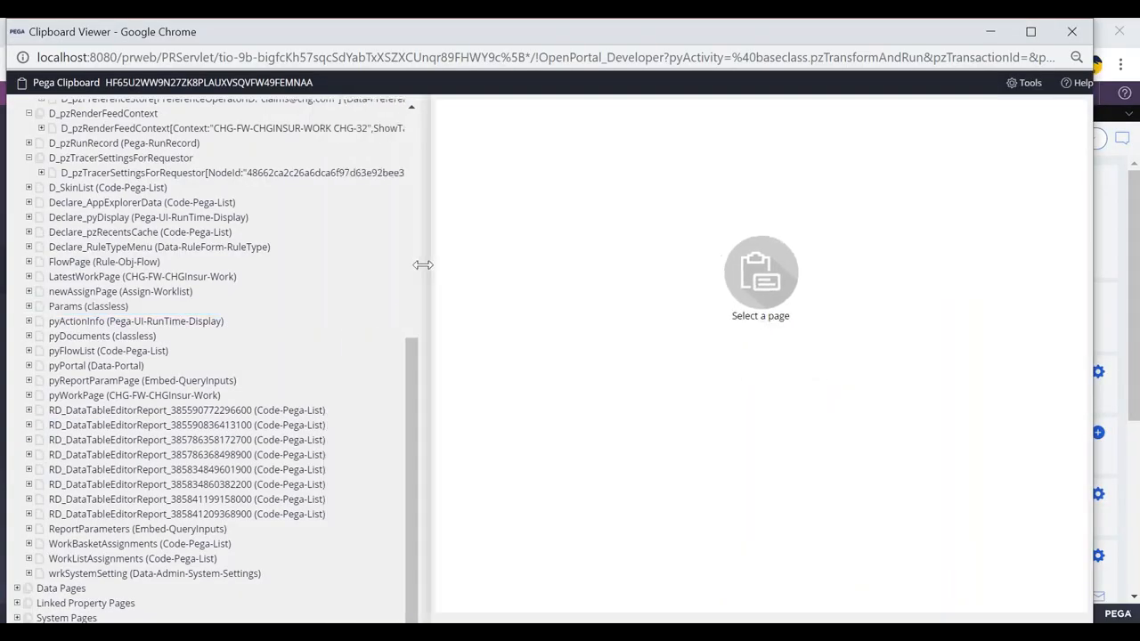
click(194, 413)
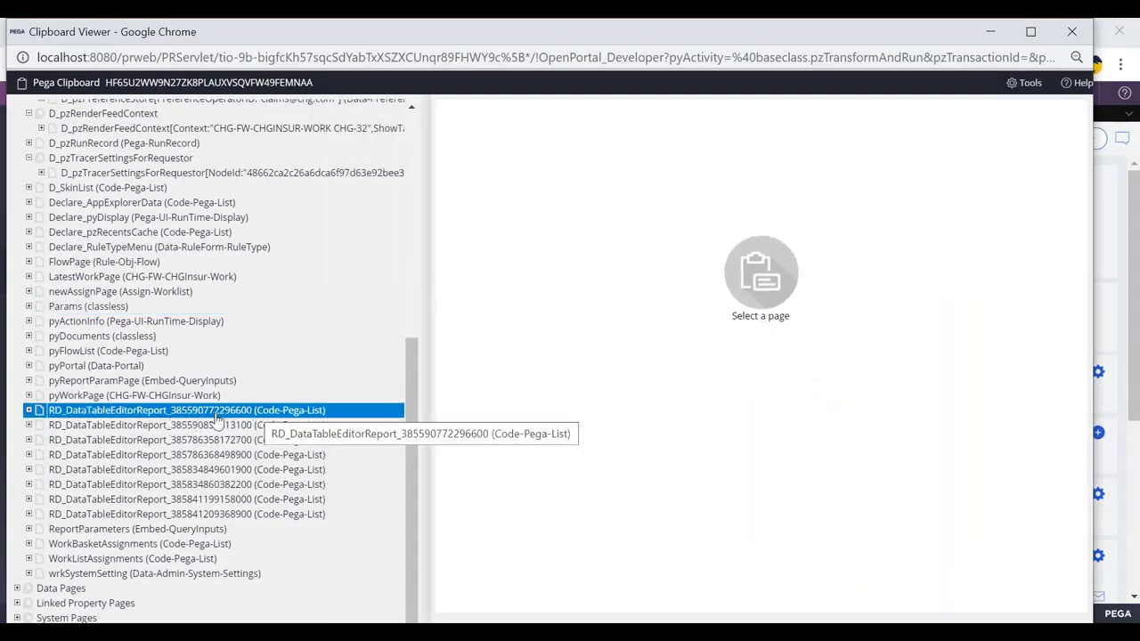
click(80, 426)
click(91, 412)
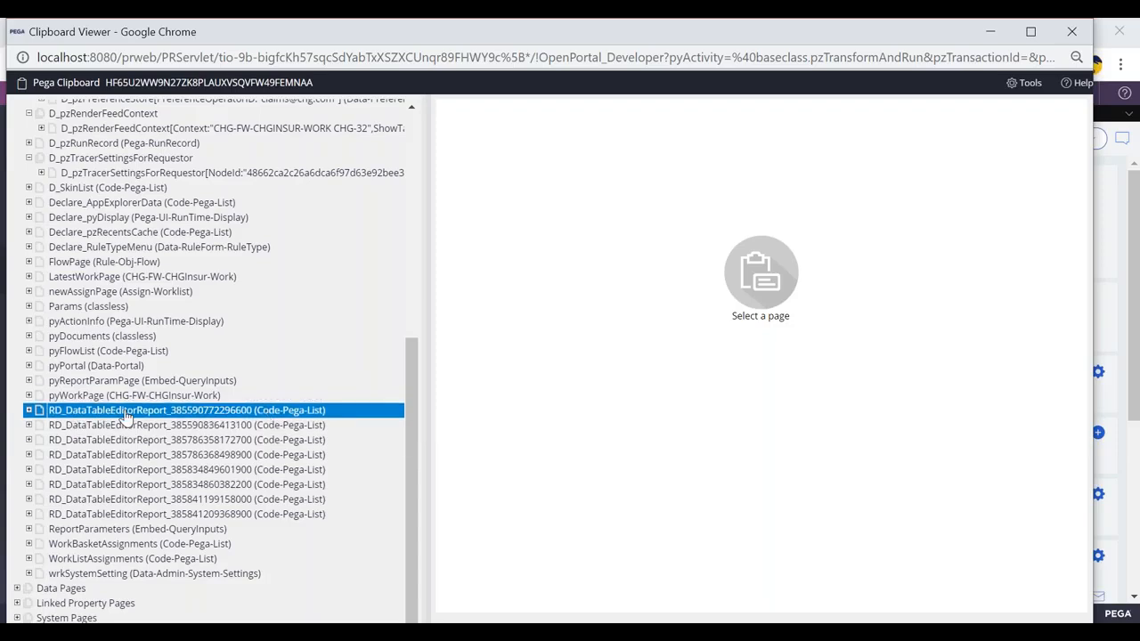
click(95, 428)
click(89, 413)
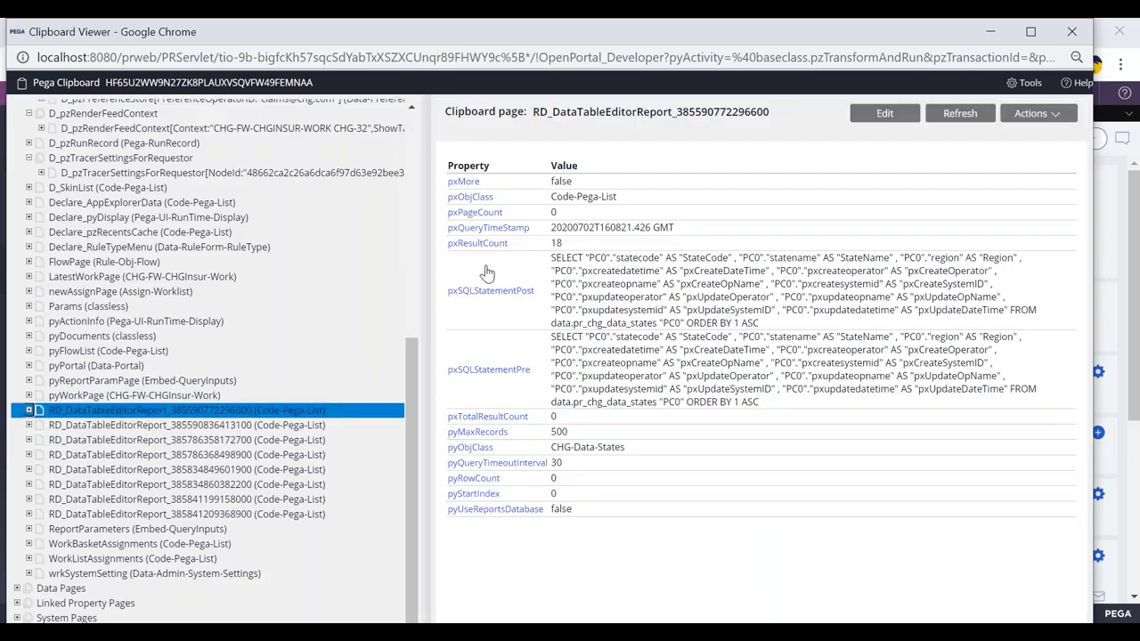
click(82, 440)
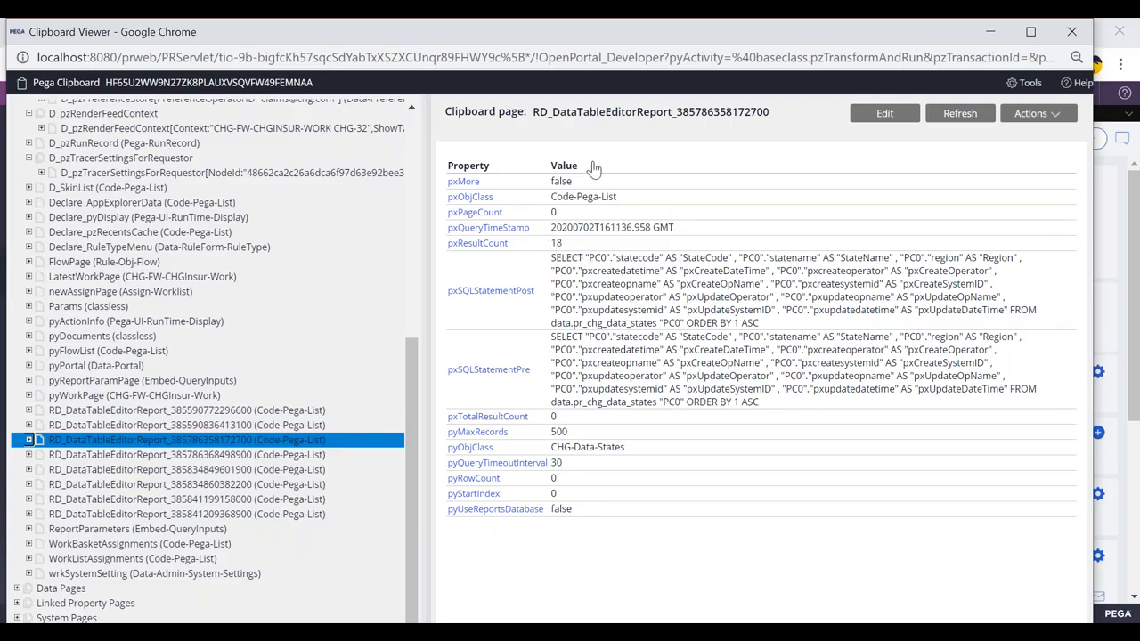
- Move the Clipboard Viewer aside and return to the CHG-32 form's StateSel dropdown
key(alt+Tab)
drag(98, 36, 90, 94)
click(321, 37)
click(376, 284)
click(477, 258)
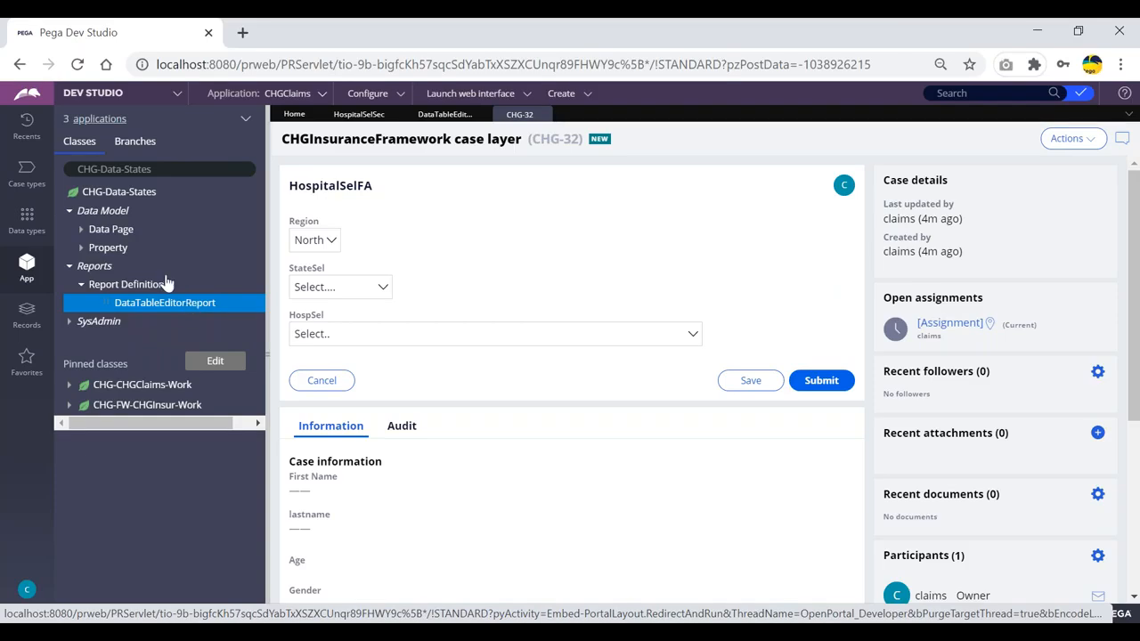
- Open the DataTableEditorReport report definition from Data Model and run it to preview the states
click(71, 169)
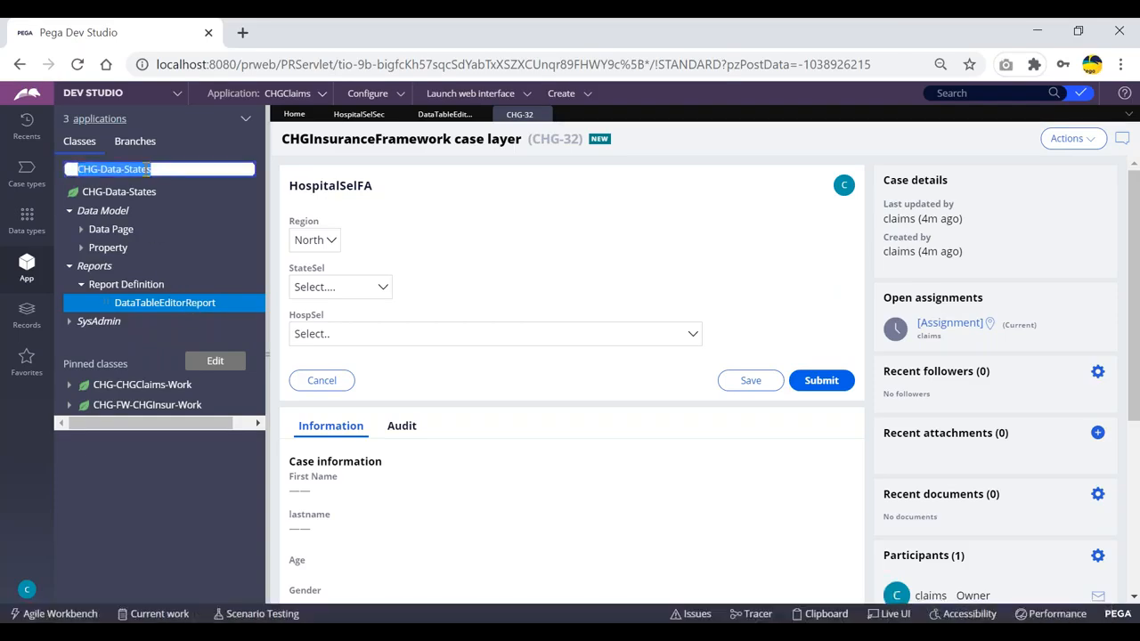
click(205, 216)
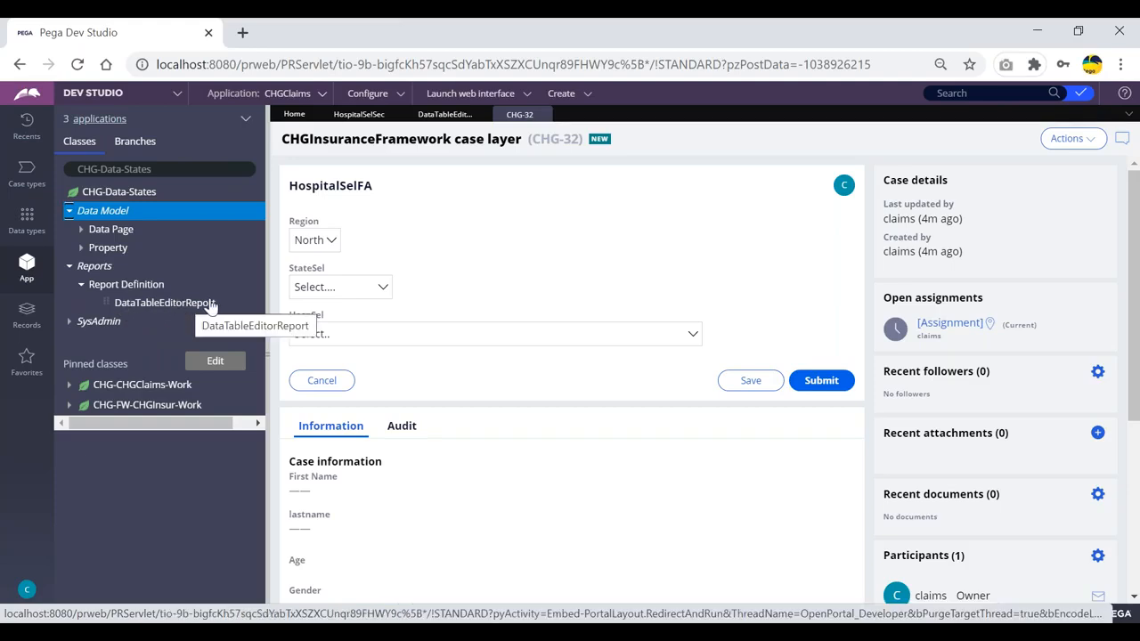
click(153, 306)
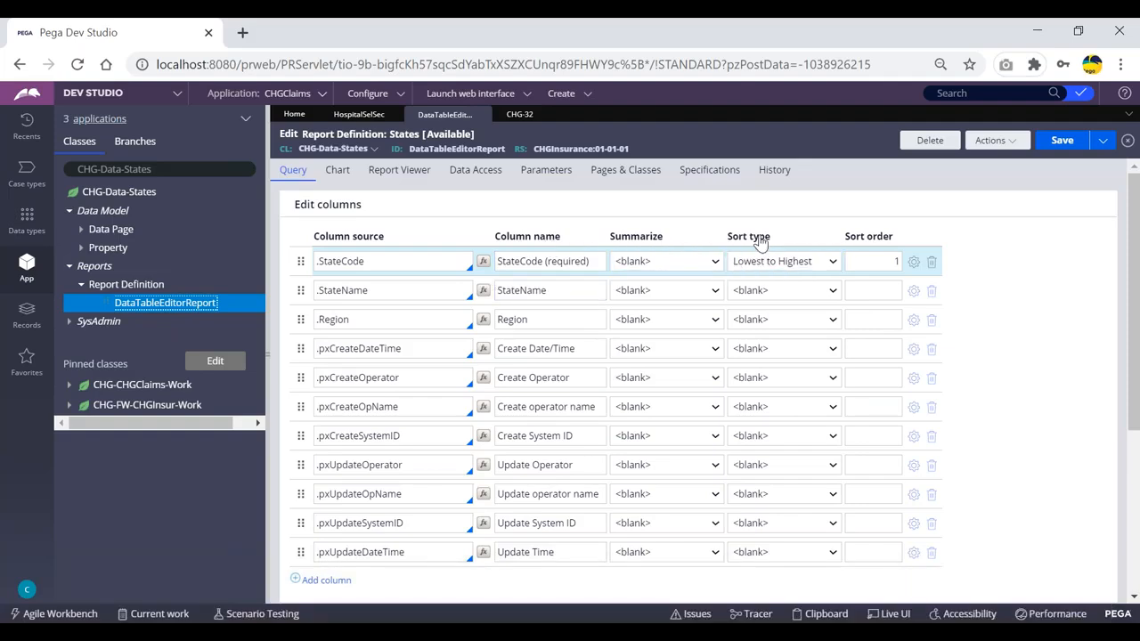
click(993, 140)
click(993, 164)
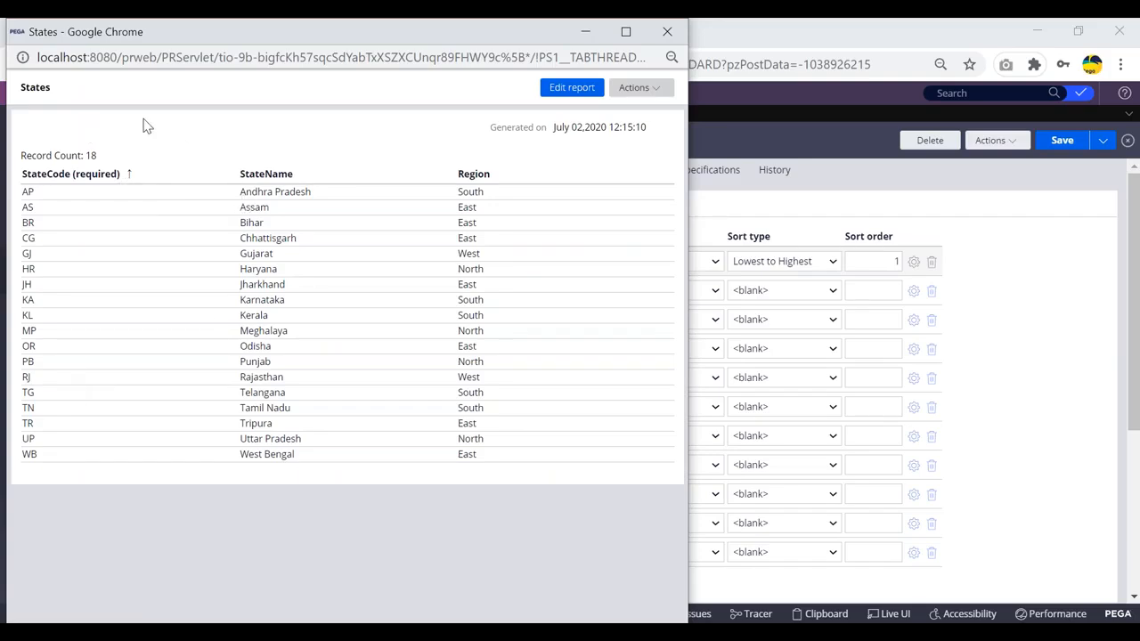
drag(124, 36, 124, 92)
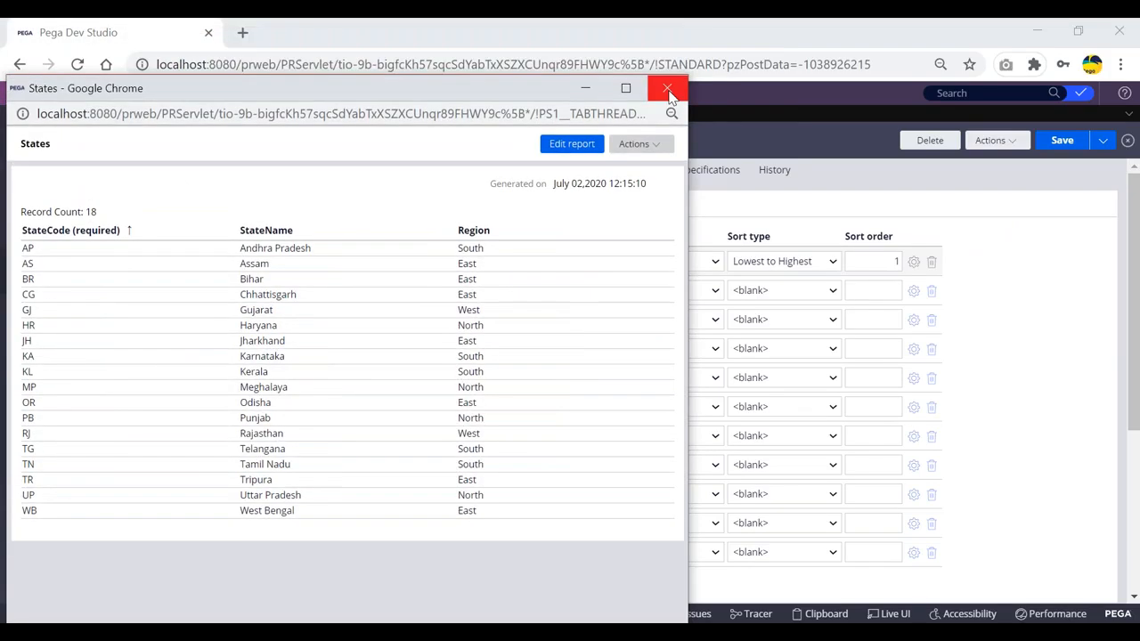
click(667, 86)
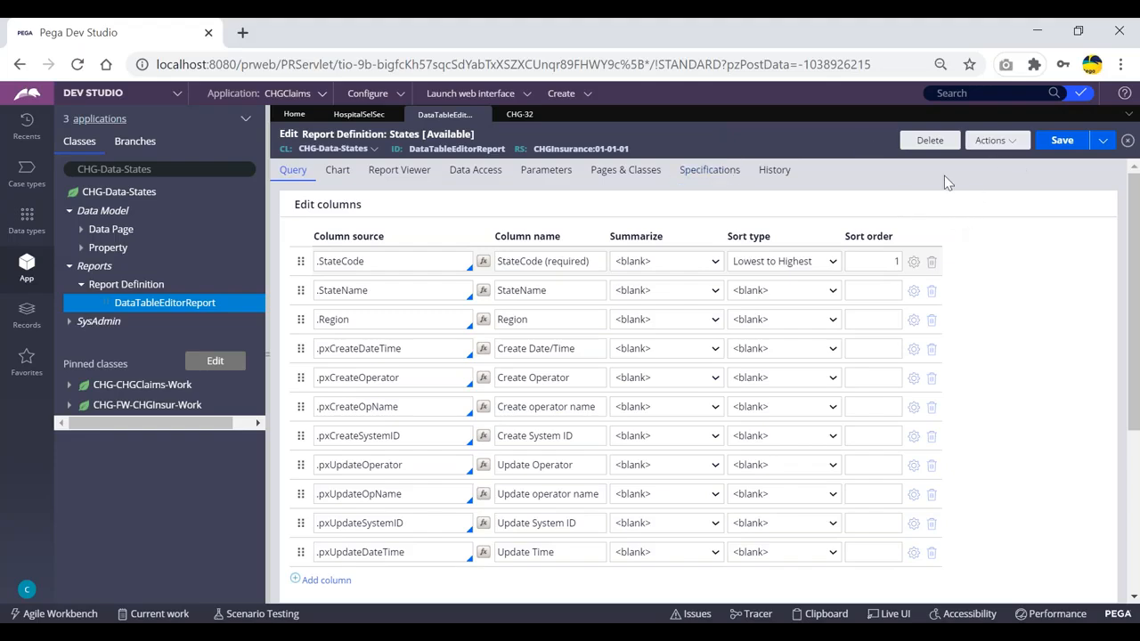
- Set StateCode's sort type to Highest to Lowest and save the report definition
click(766, 262)
click(763, 306)
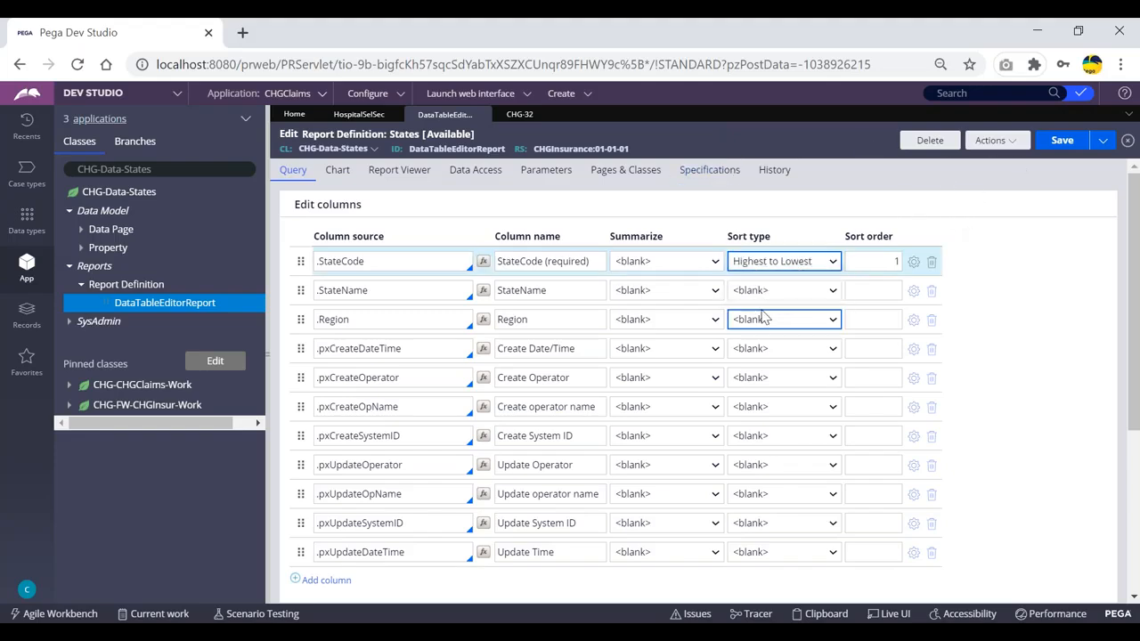
click(1062, 142)
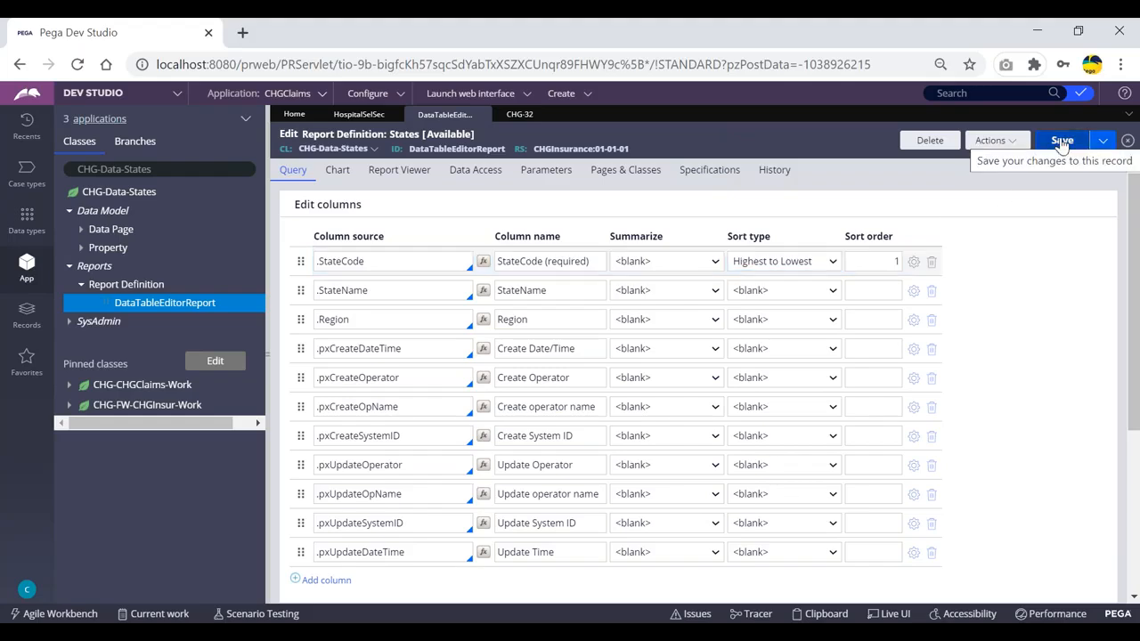
- Rerun the report to confirm the states now list from WB down to AP
click(993, 141)
click(975, 159)
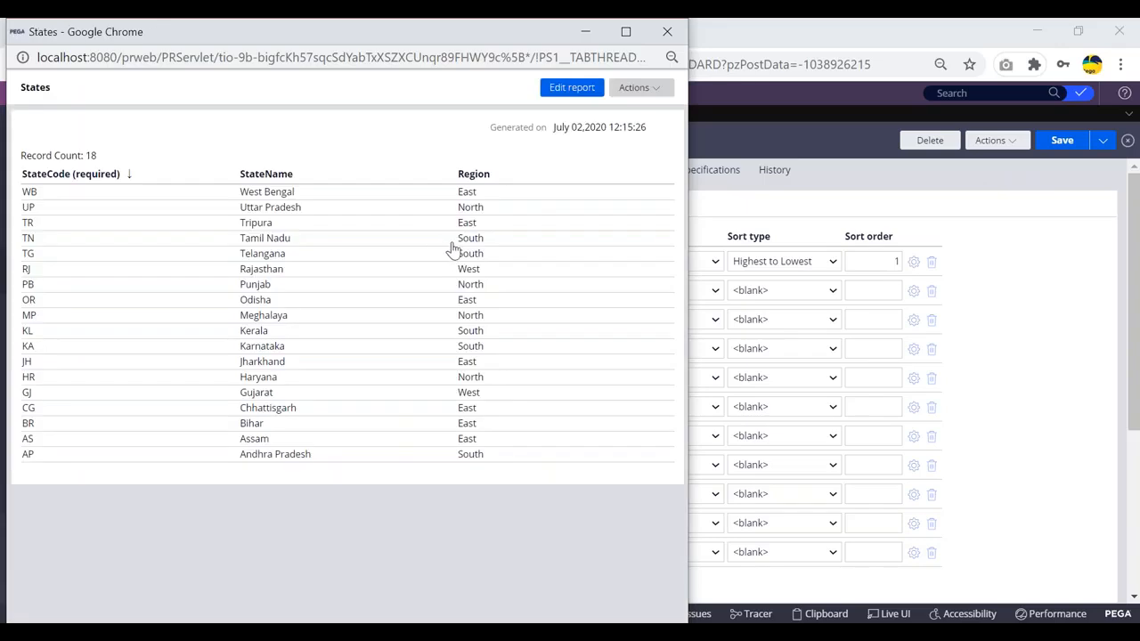
drag(237, 195, 307, 454)
drag(131, 40, 126, 162)
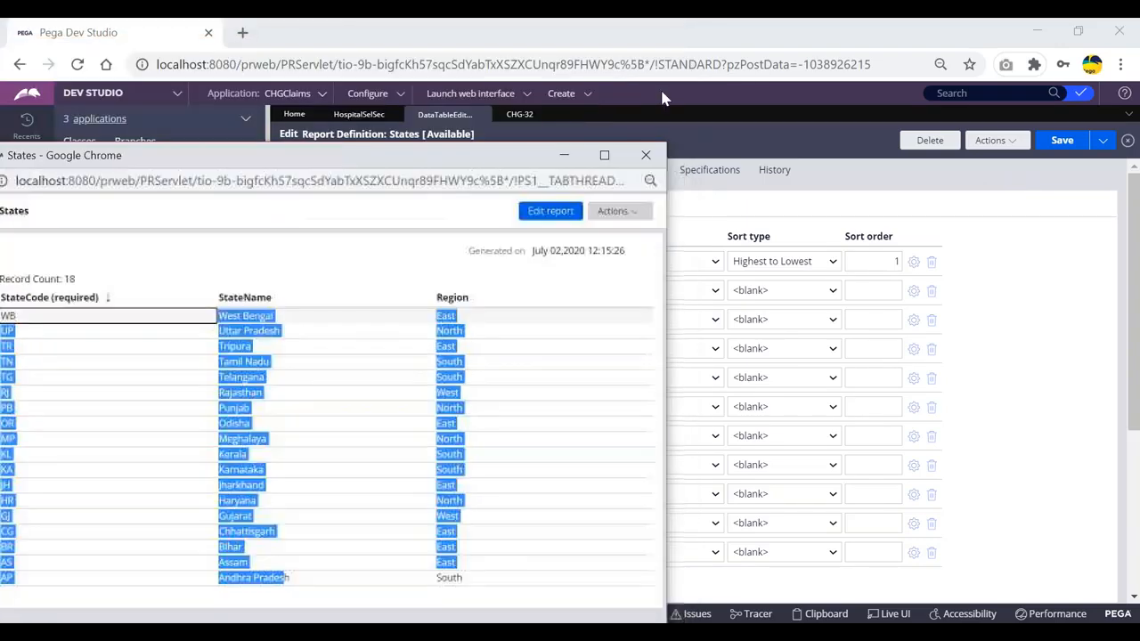
click(649, 152)
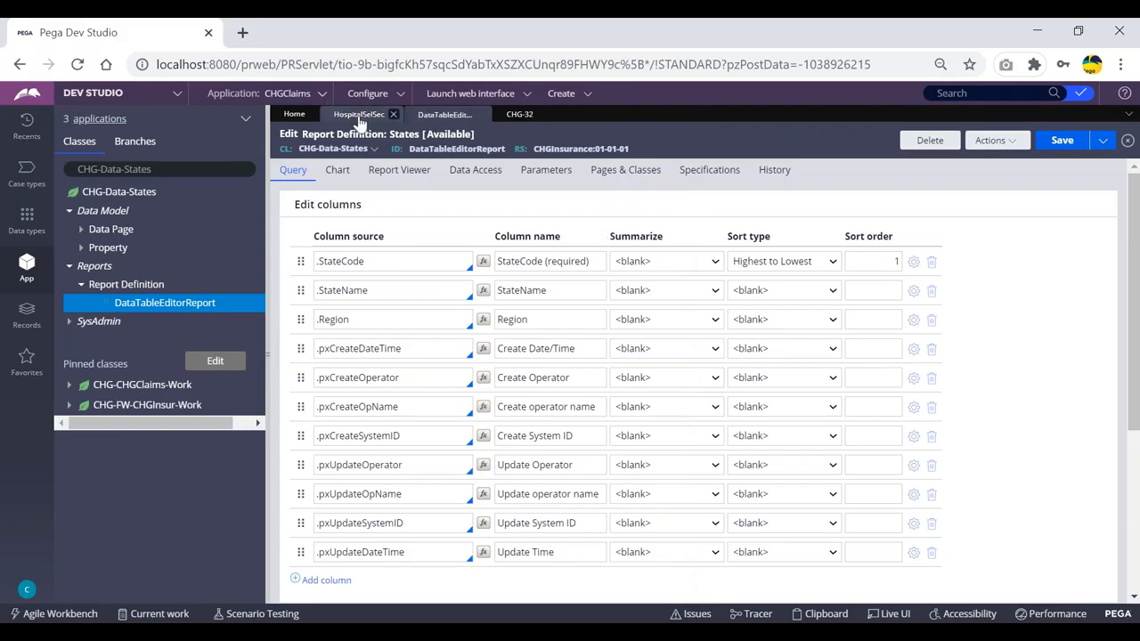
- On the CHG-32 case form, open the StateSel list to check that it shows the states
click(359, 114)
click(520, 115)
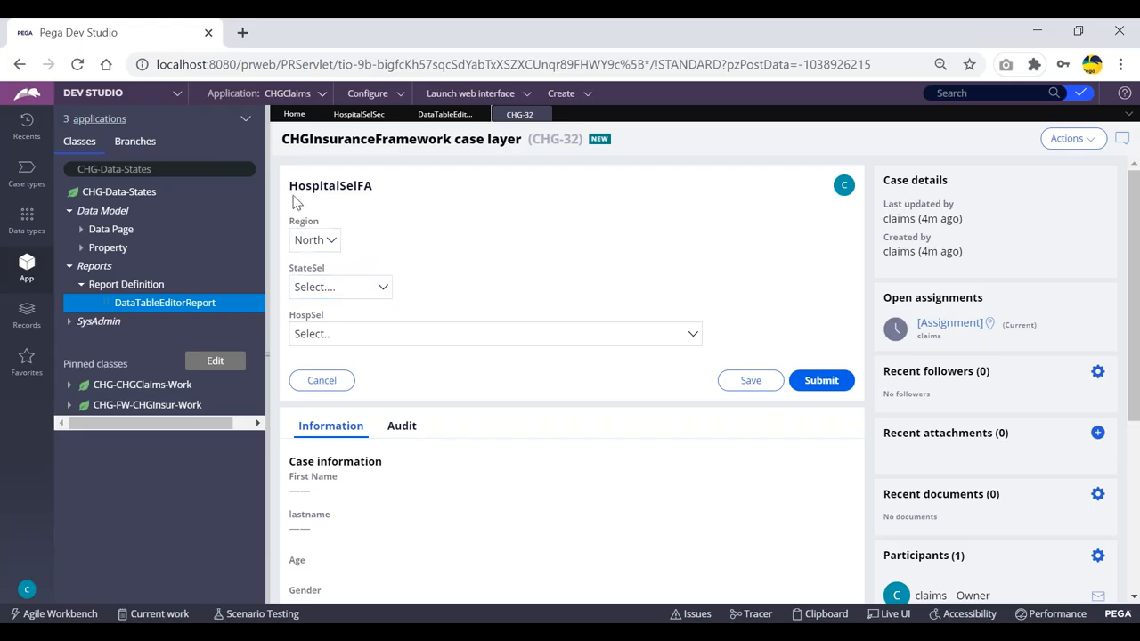
click(332, 291)
click(406, 264)
click(443, 116)
click(523, 115)
click(369, 291)
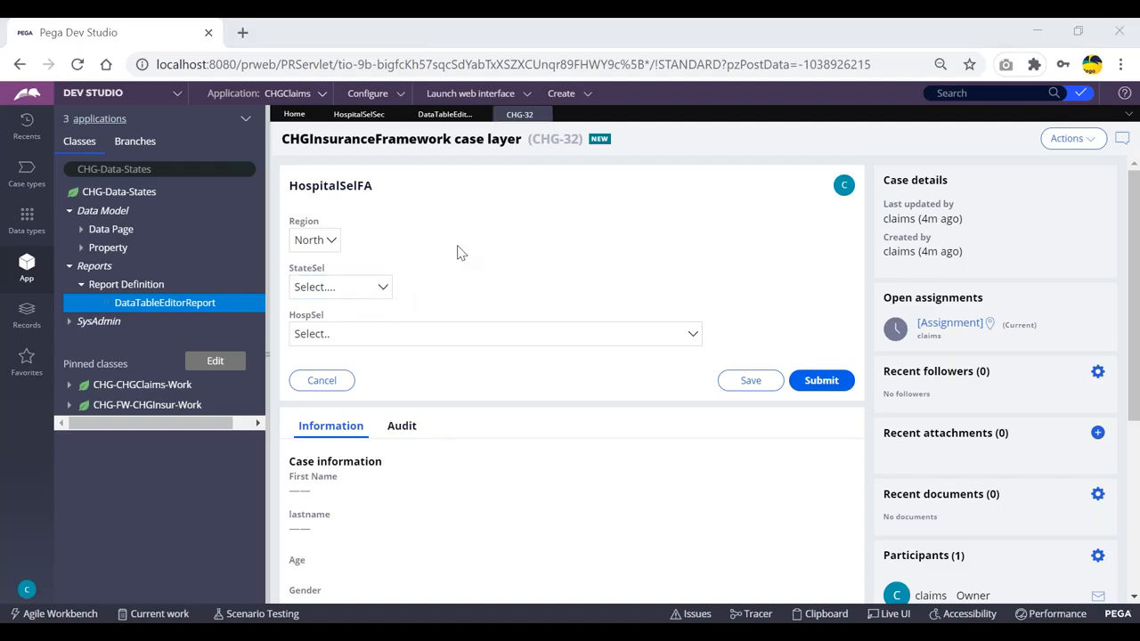
- Close the Tracer window and hide the Notepad notes window
key(alt+Tab)
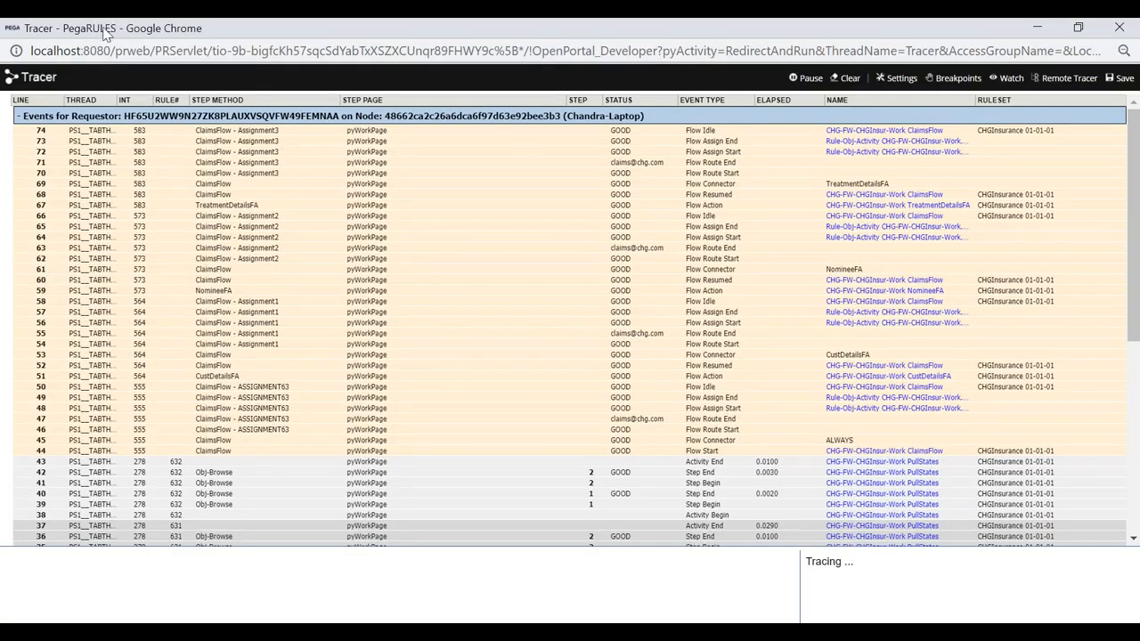
drag(103, 30, 84, 114)
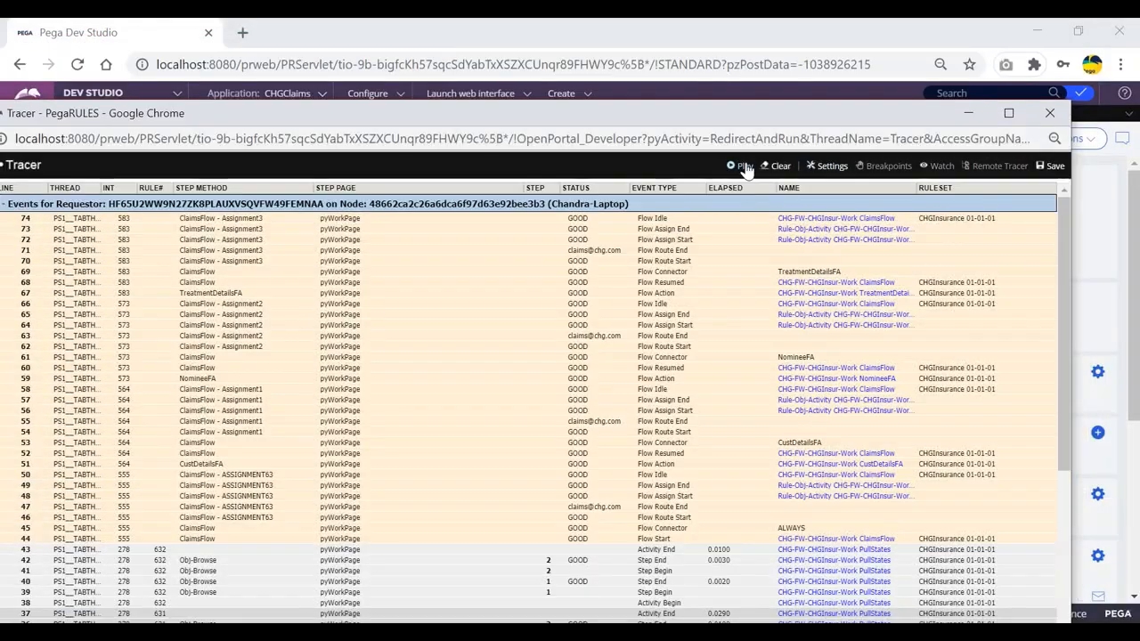
click(1051, 114)
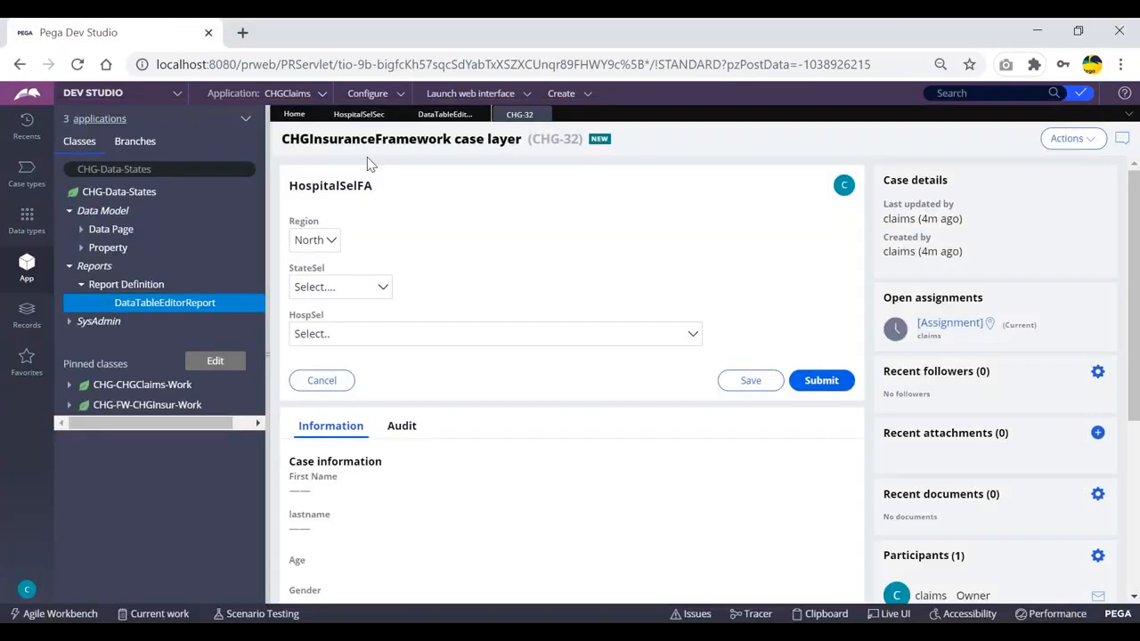
key(alt+Tab)
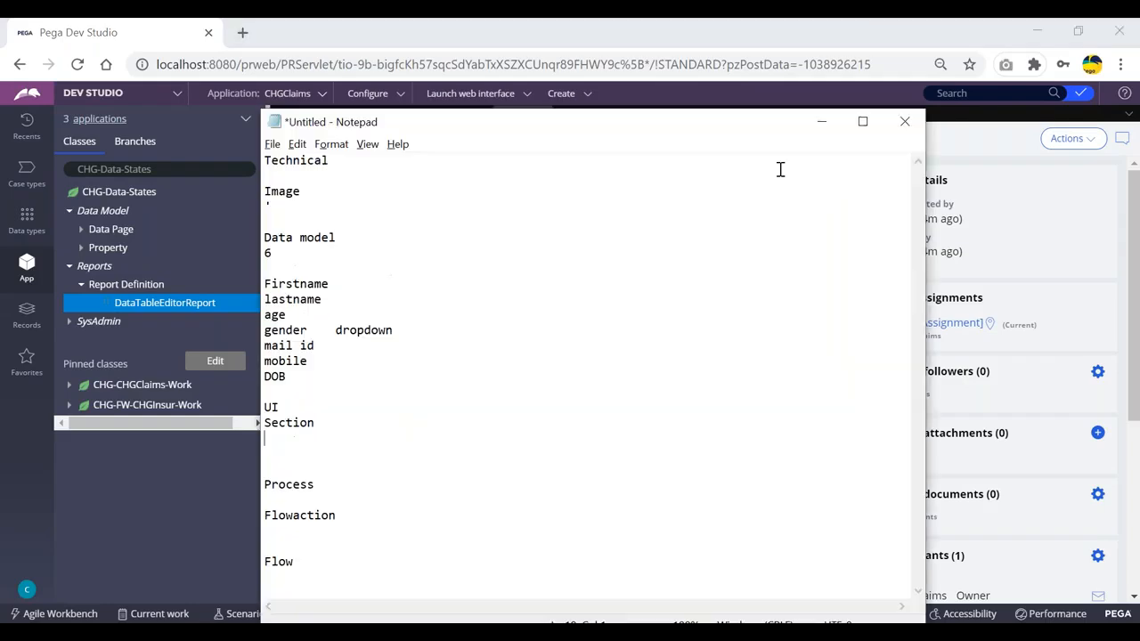
click(823, 122)
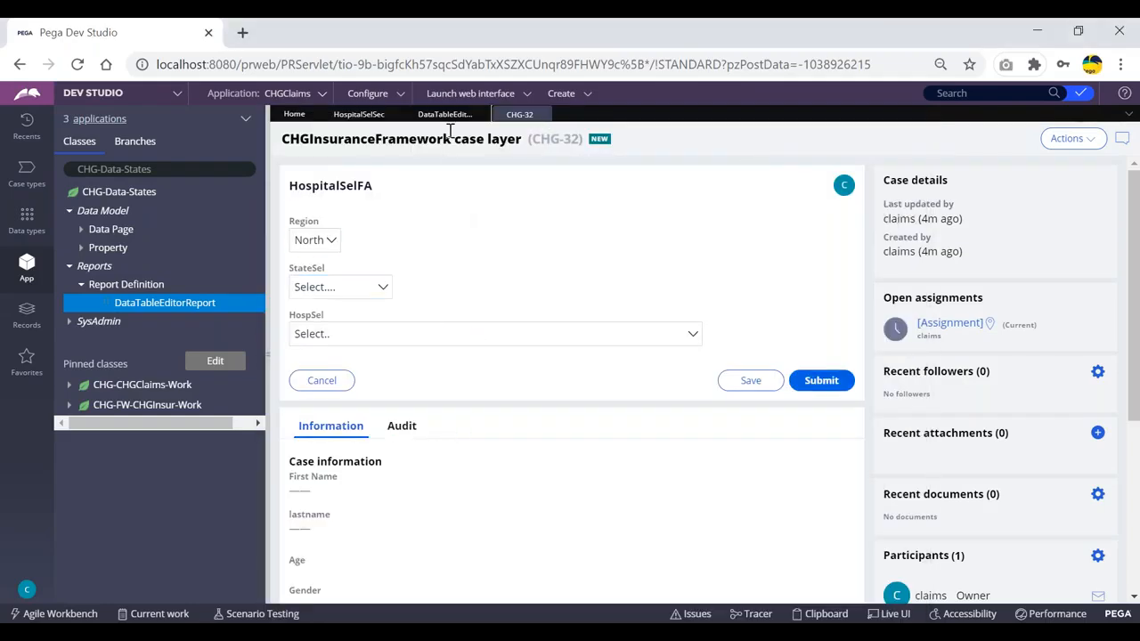
- Show the DataTableEditorReport tab again, with StateCode sorted Highest to Lowest at sort order 1
click(443, 114)
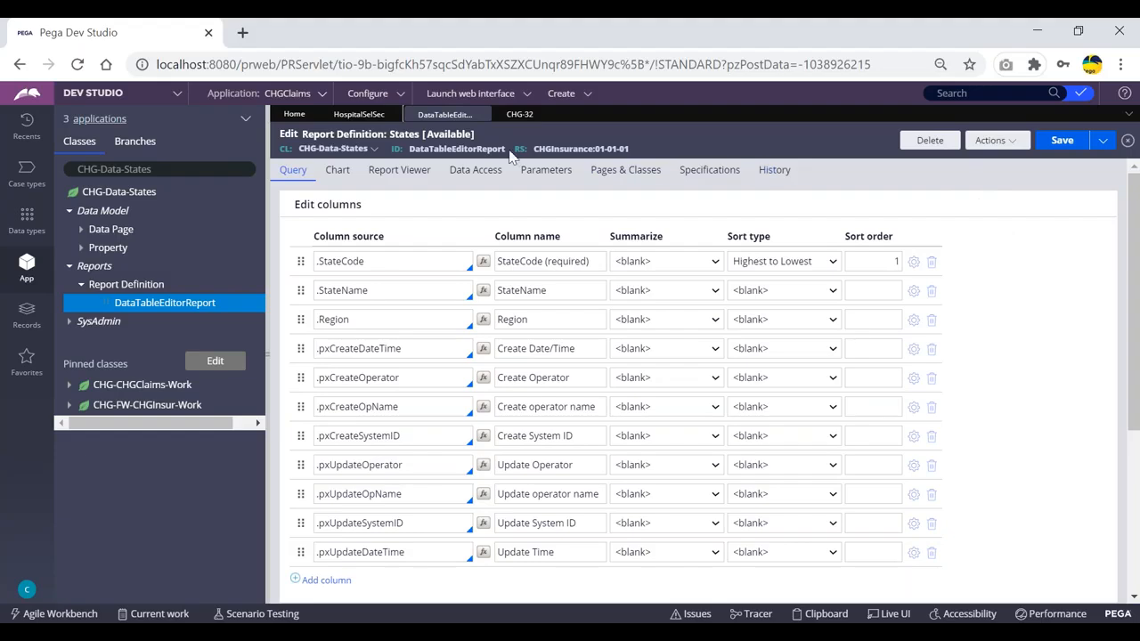
click(847, 378)
click(518, 117)
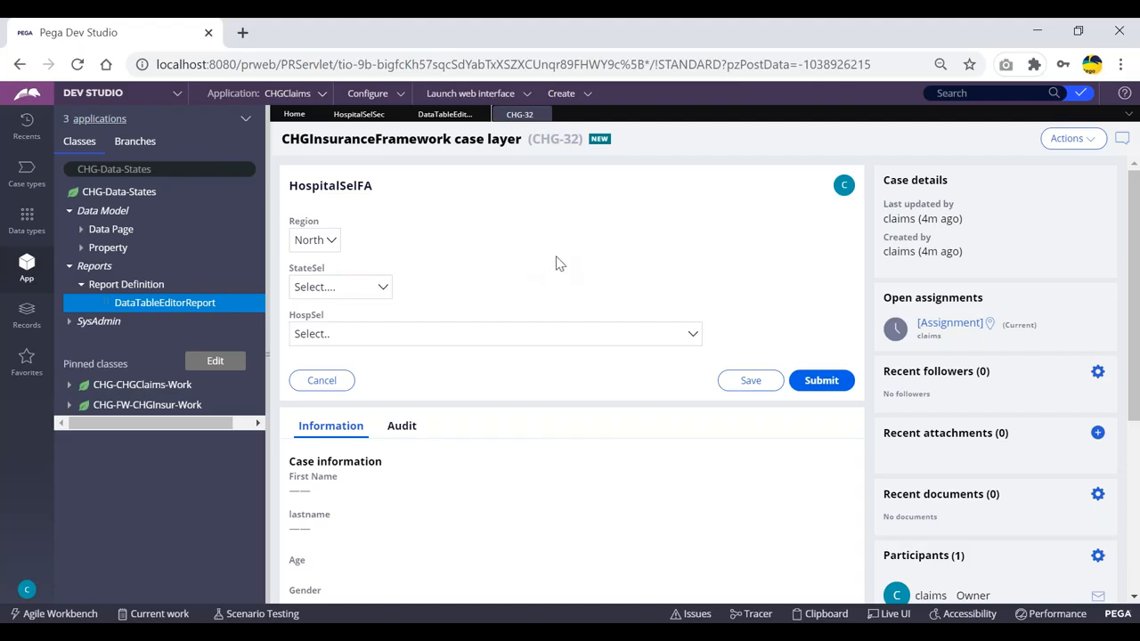
click(444, 114)
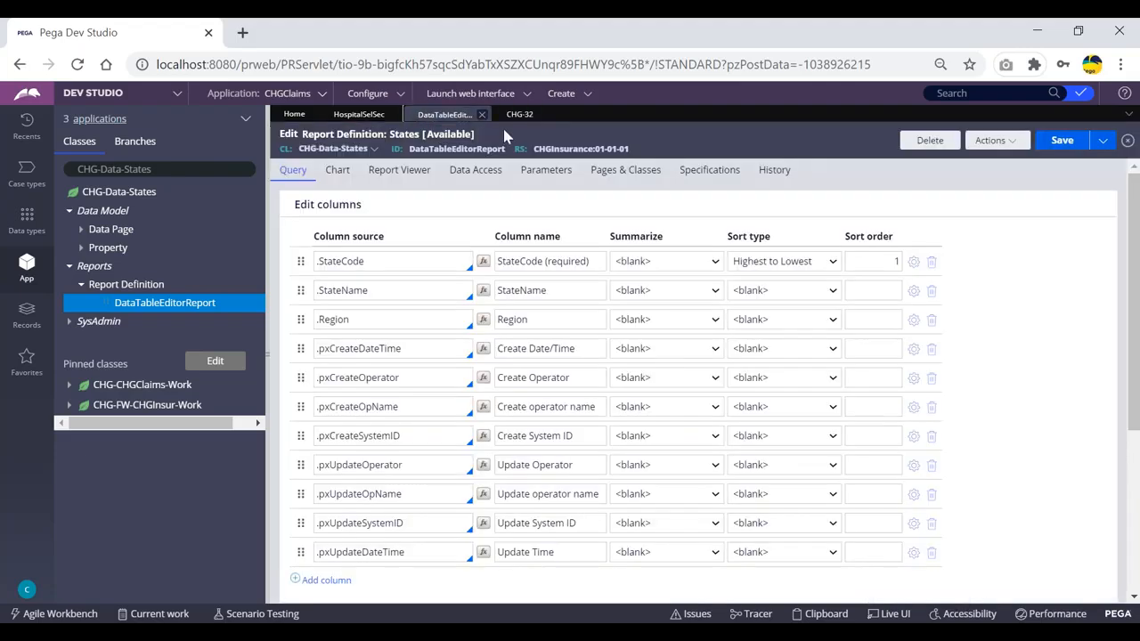
click(516, 116)
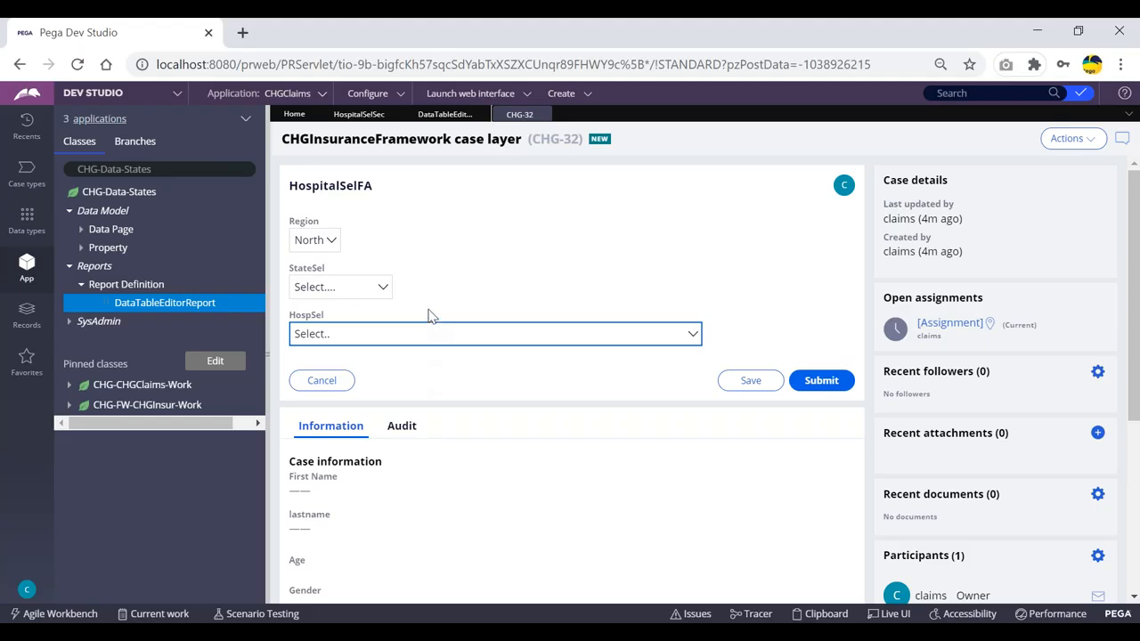
click(445, 114)
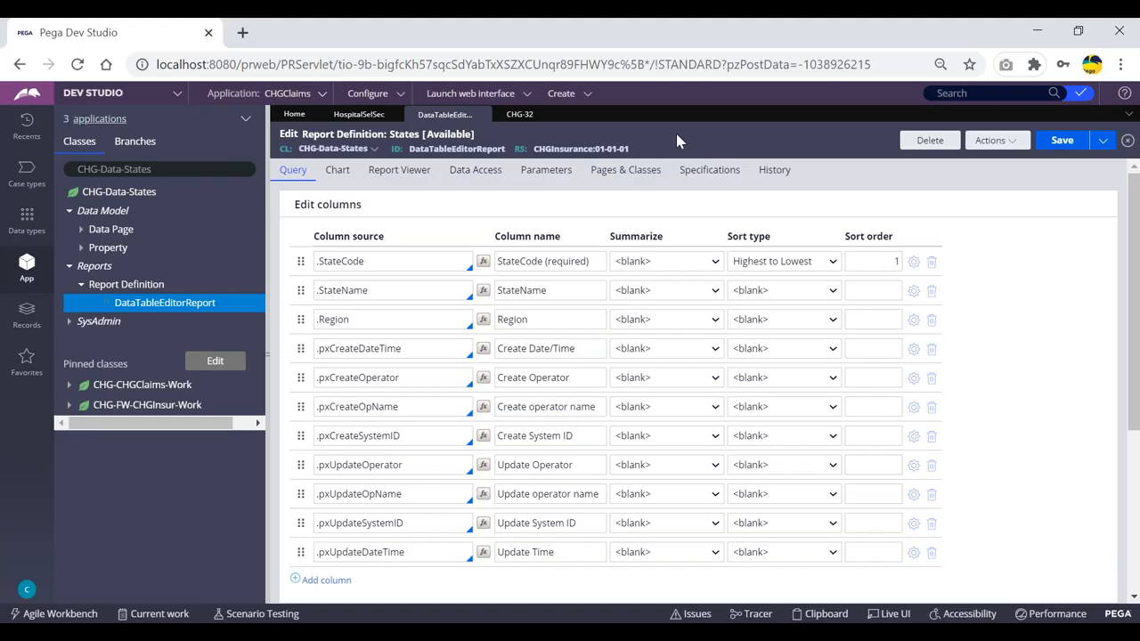
right_click(128, 307)
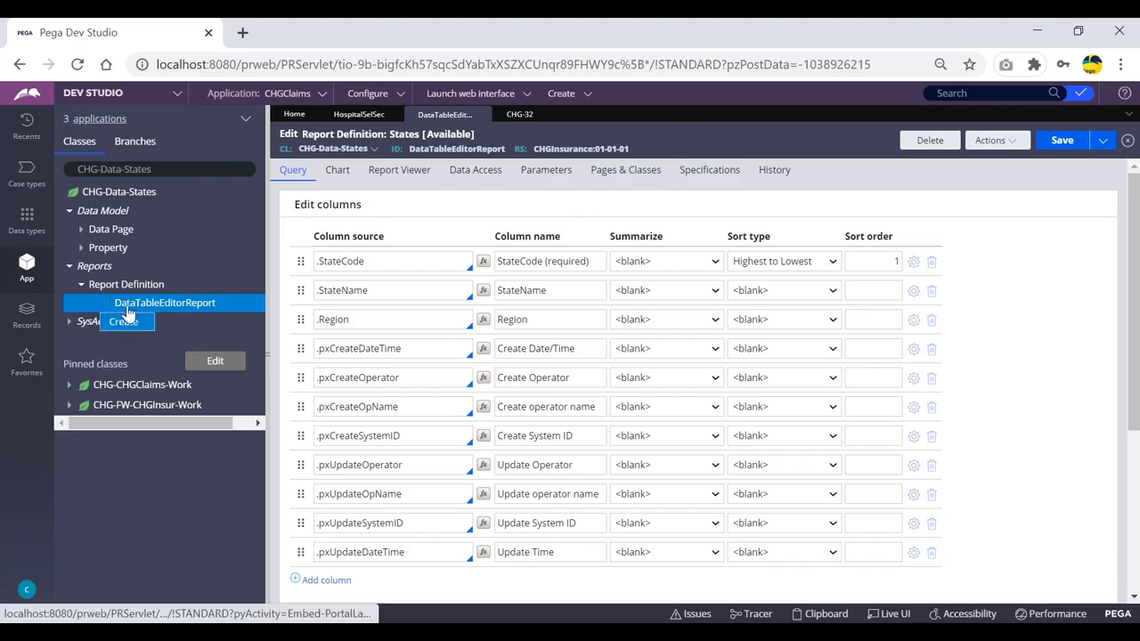
click(132, 471)
click(521, 116)
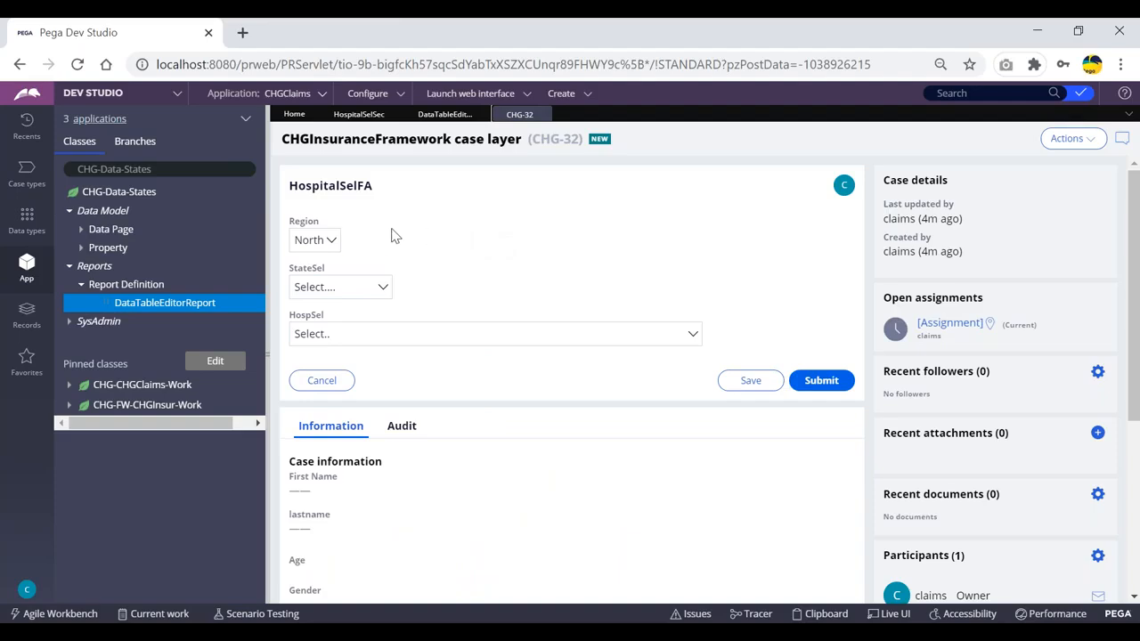
click(437, 115)
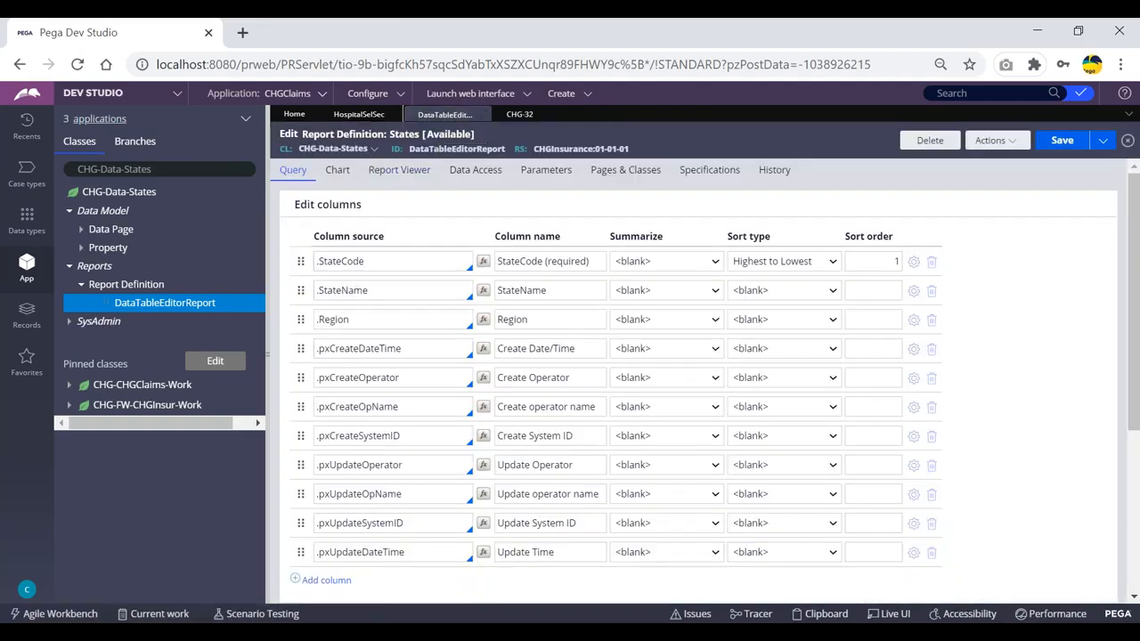
click(520, 115)
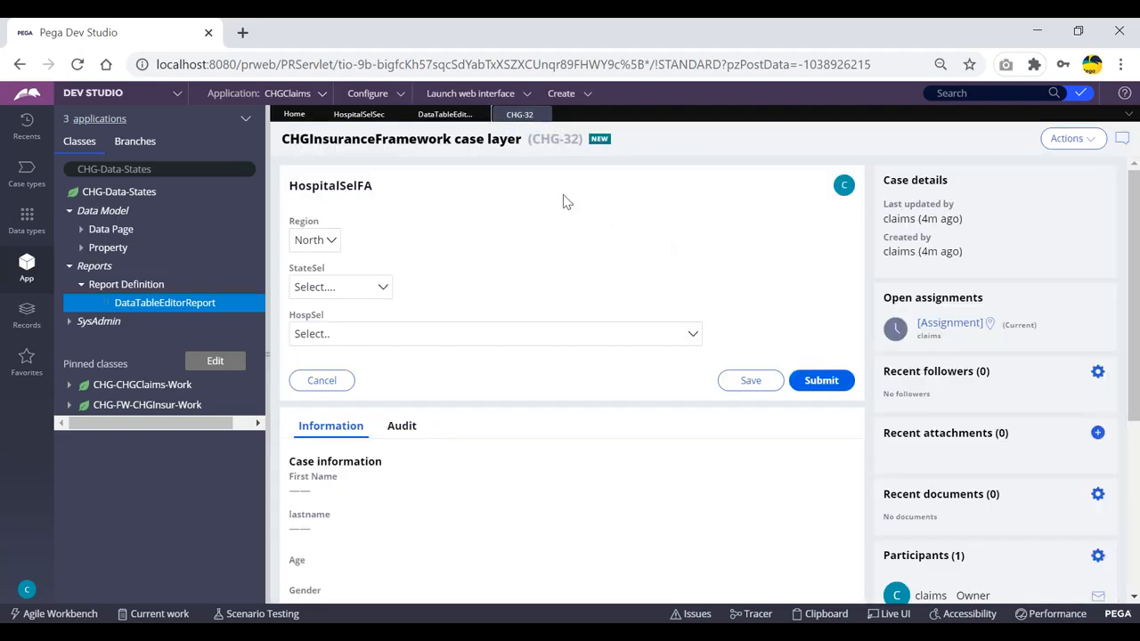
click(445, 115)
drag(156, 173, 79, 164)
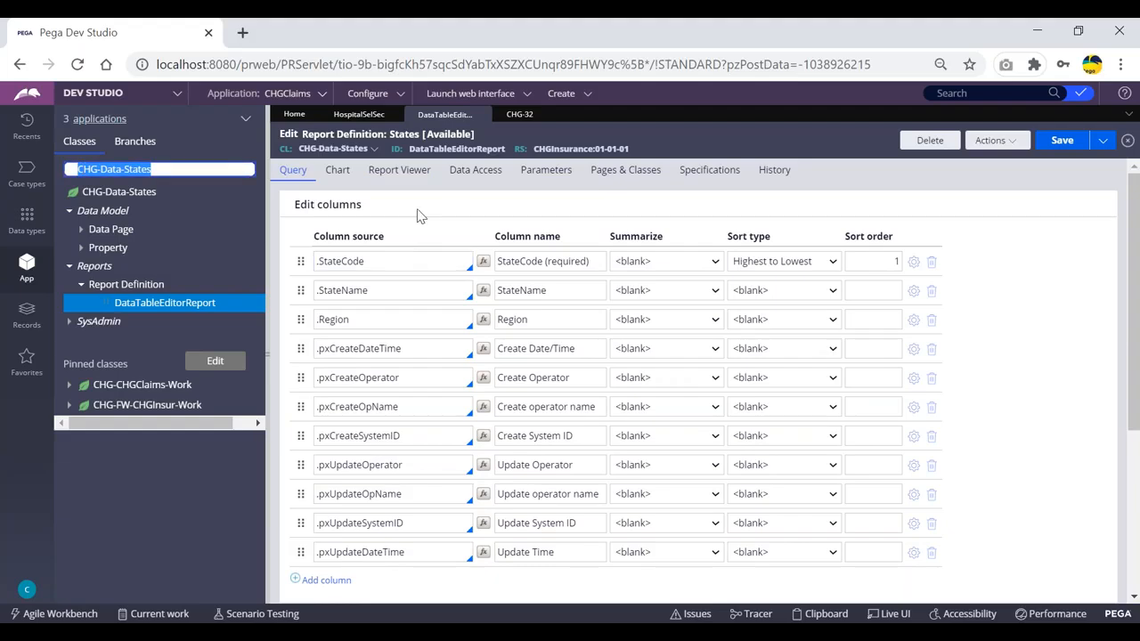
click(1012, 259)
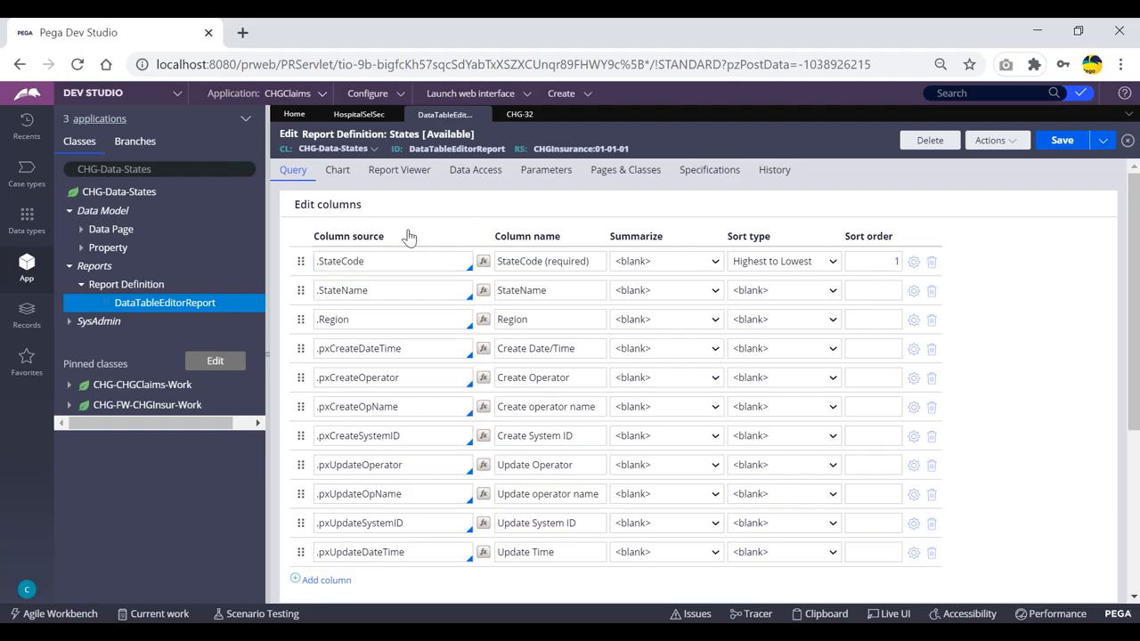
click(517, 115)
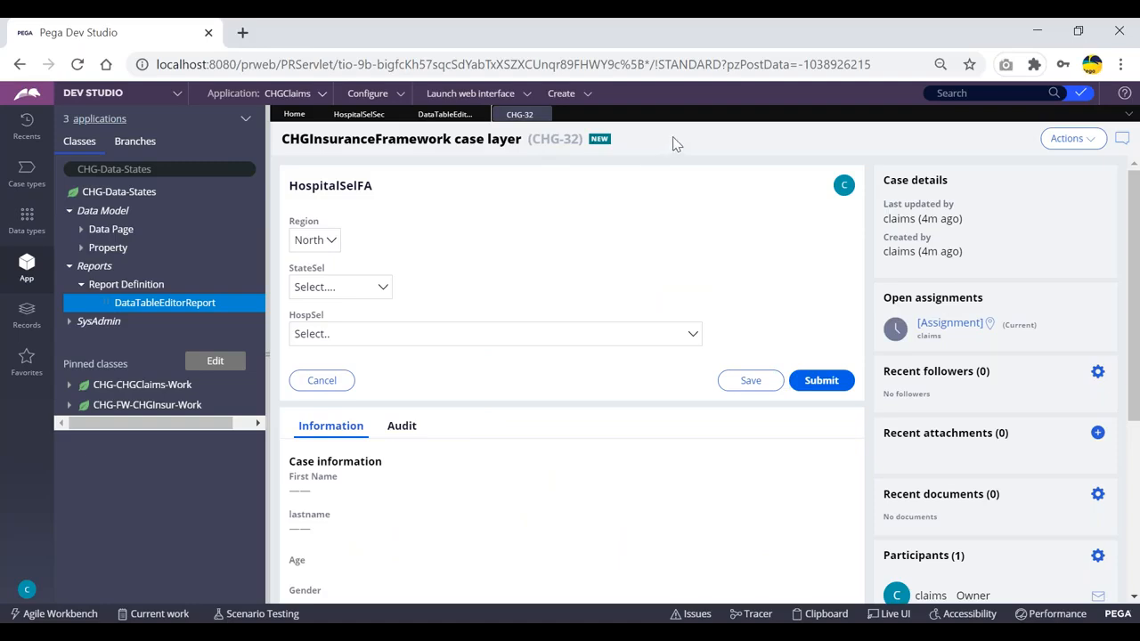
click(436, 115)
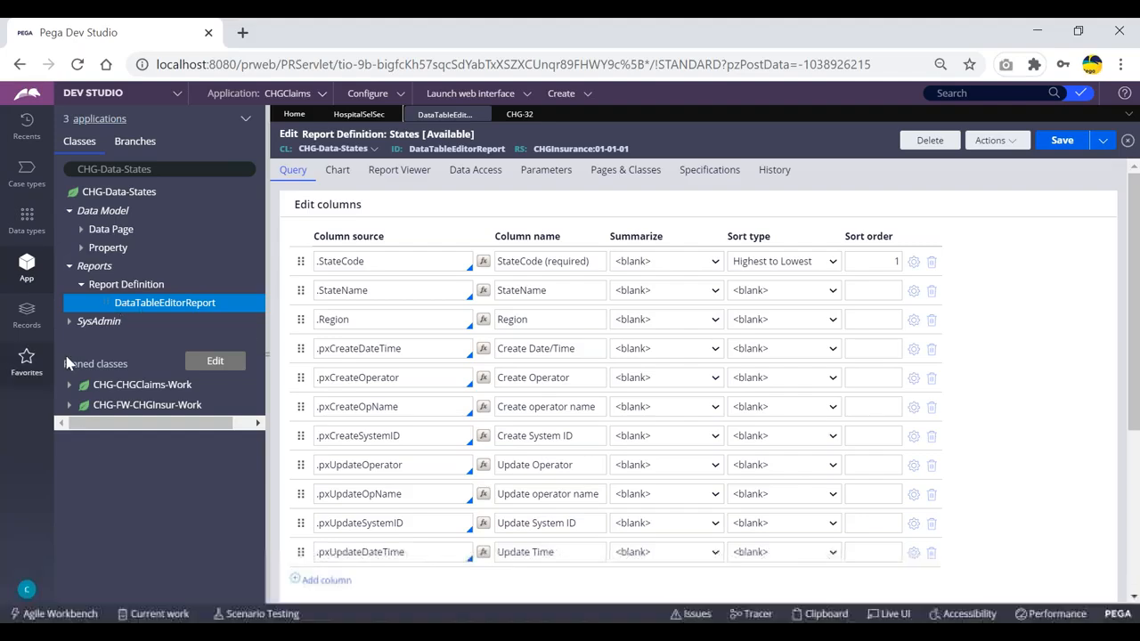
click(117, 194)
- Create report definition PullStatesRD on CHG-Data-States in the CHGInsuranceFramework layer and open it
right_click(117, 196)
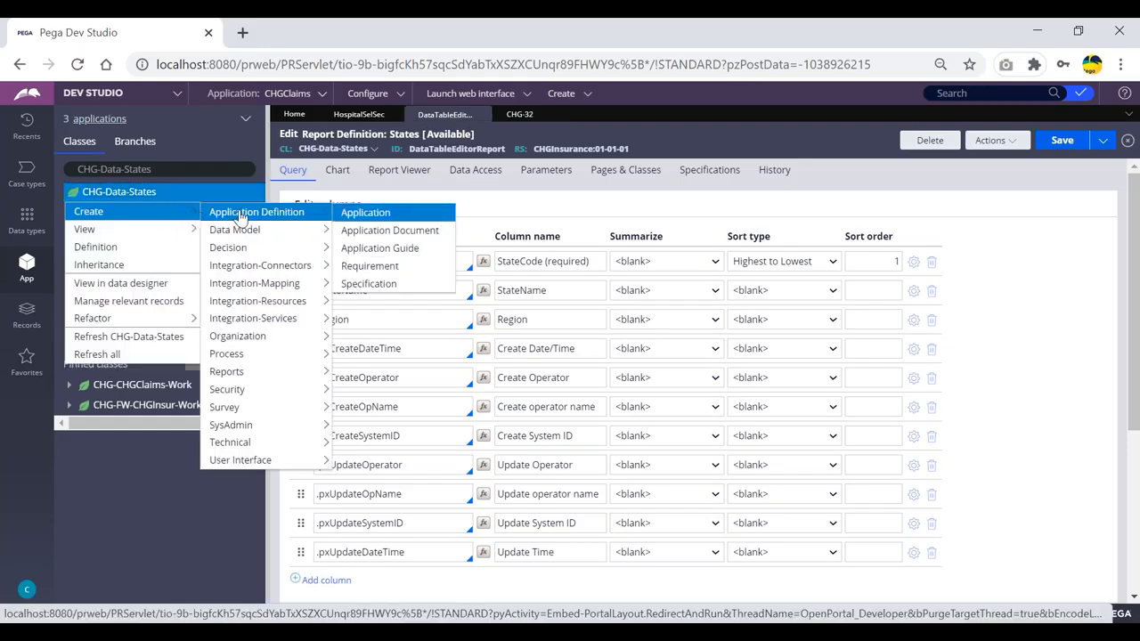
mouse_move(243, 322)
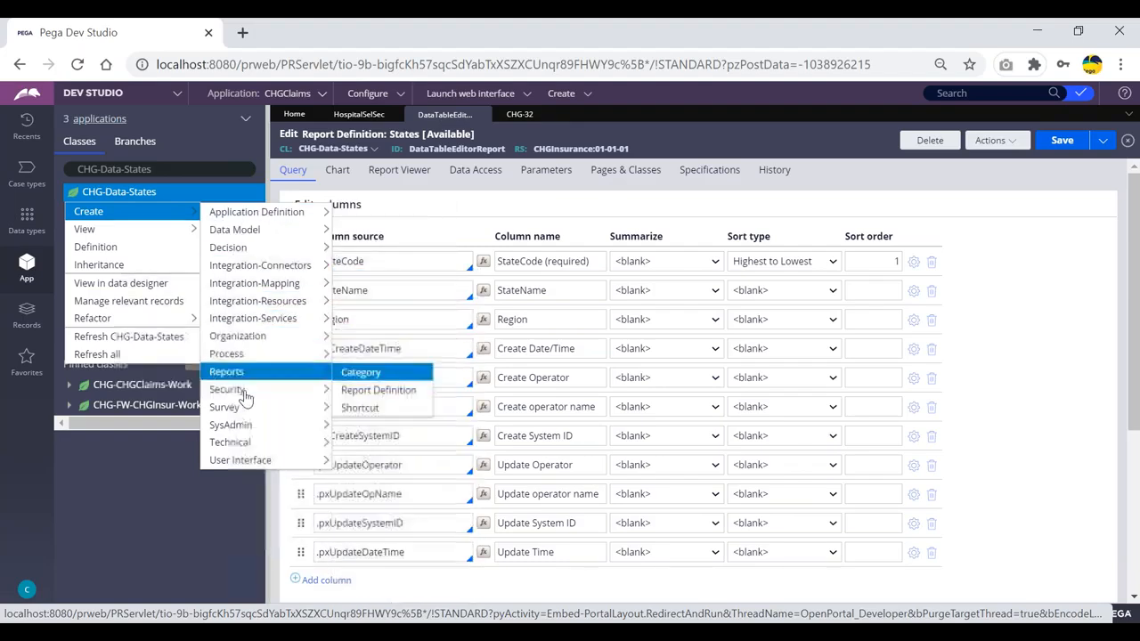
mouse_move(234, 379)
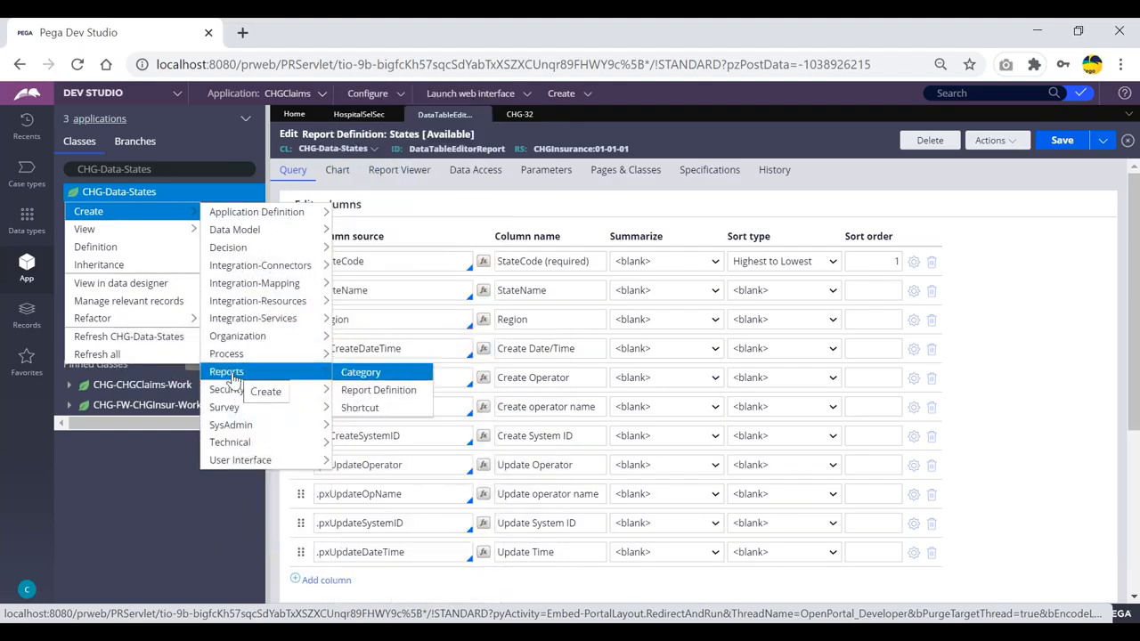
click(367, 395)
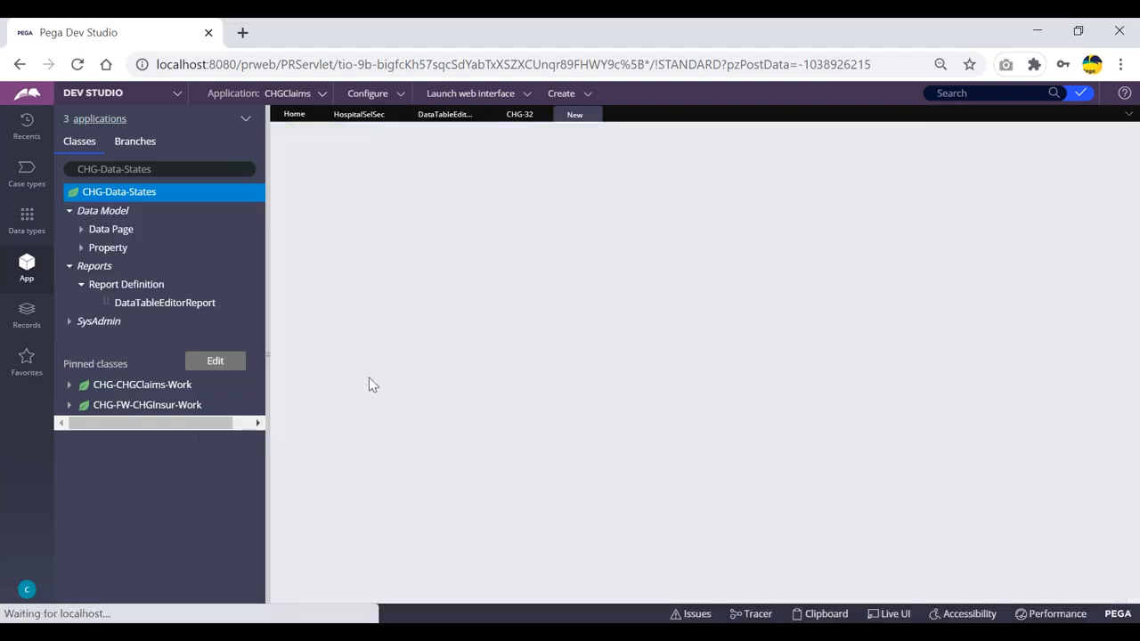
click(509, 226)
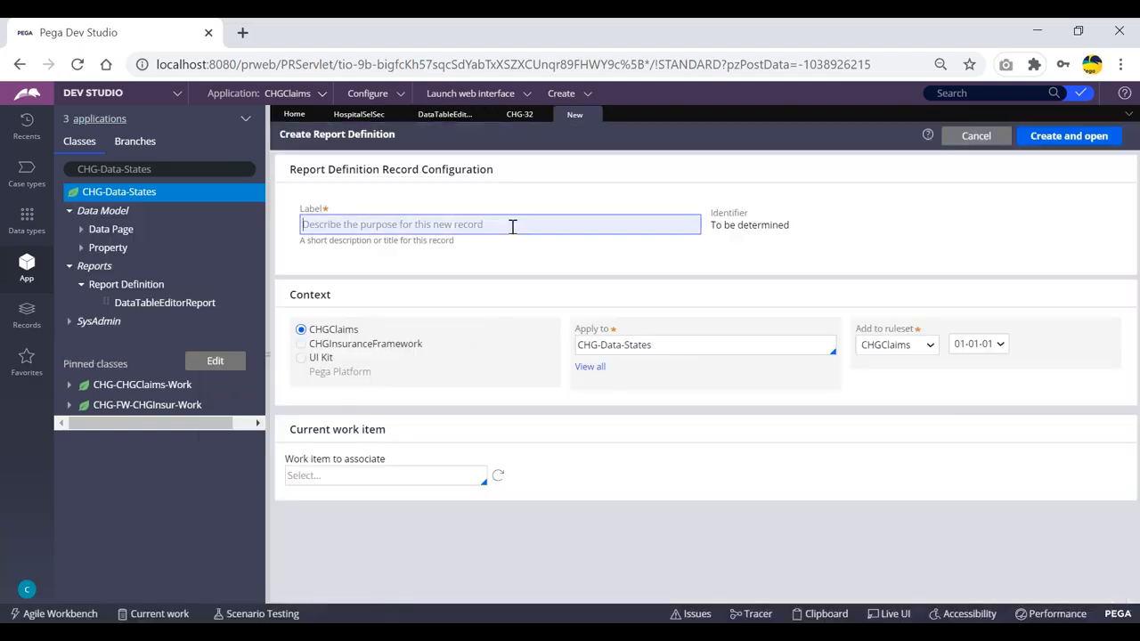
text(PullStatesRD)
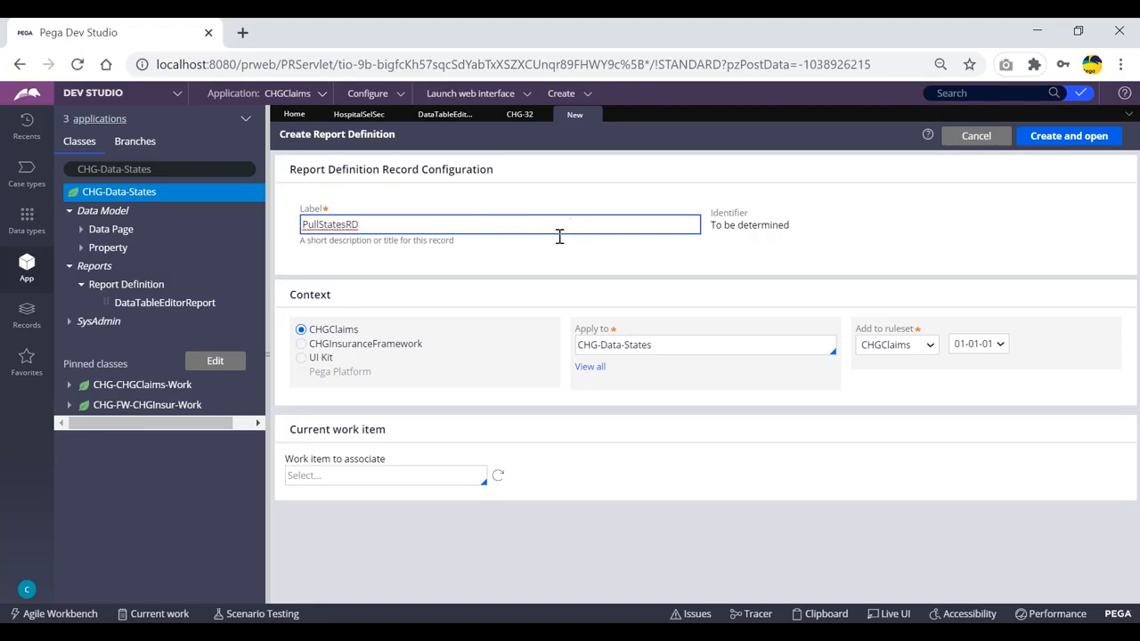
click(301, 343)
click(1066, 136)
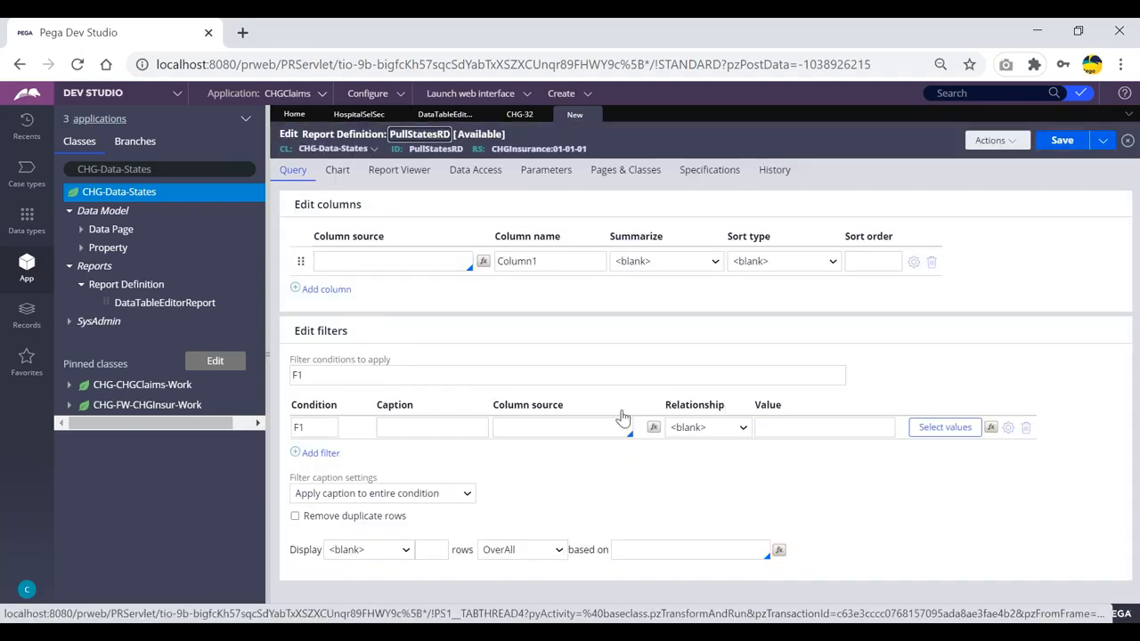
- Add .StateName and .StateCode as the report's two columns, removing the extra empty row
click(348, 260)
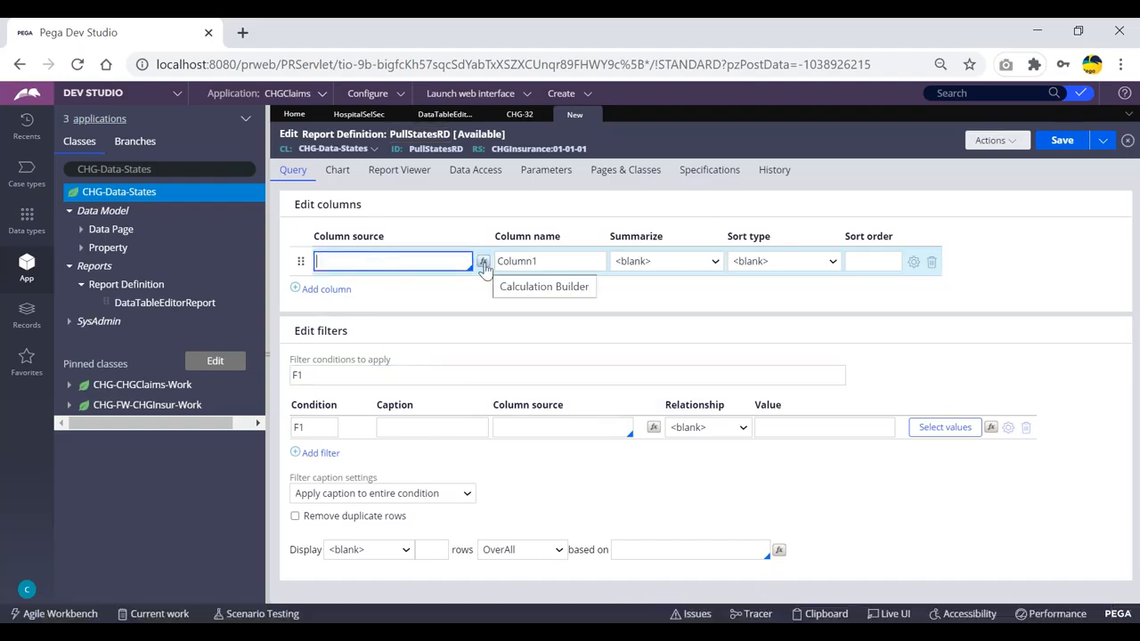
text(.sta)
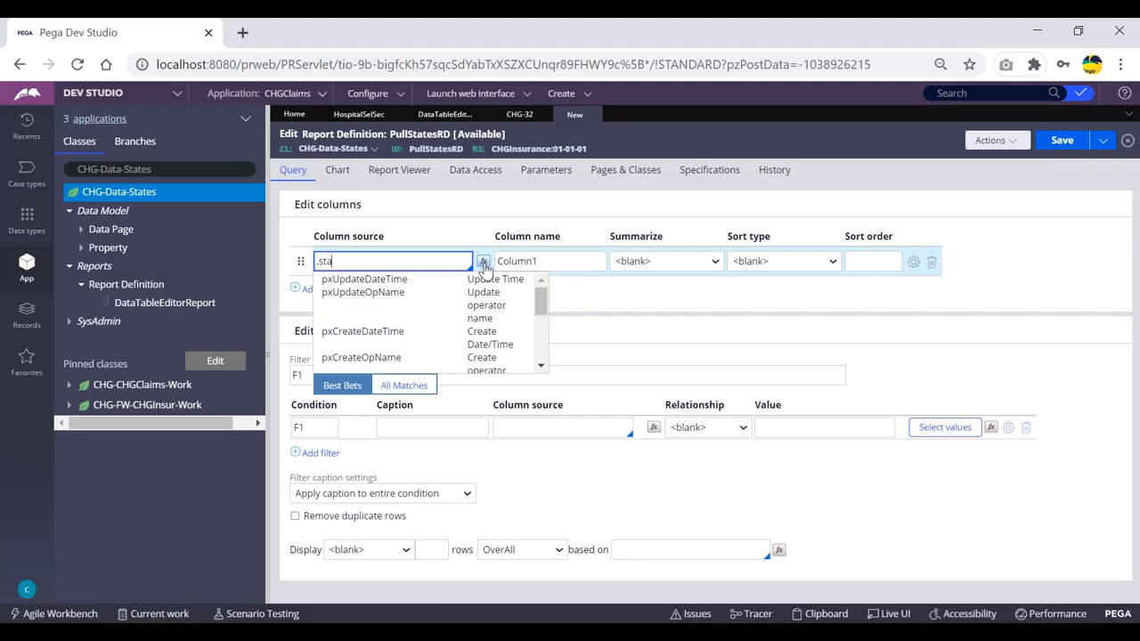
key(Return)
key(Tab)
key(Return)
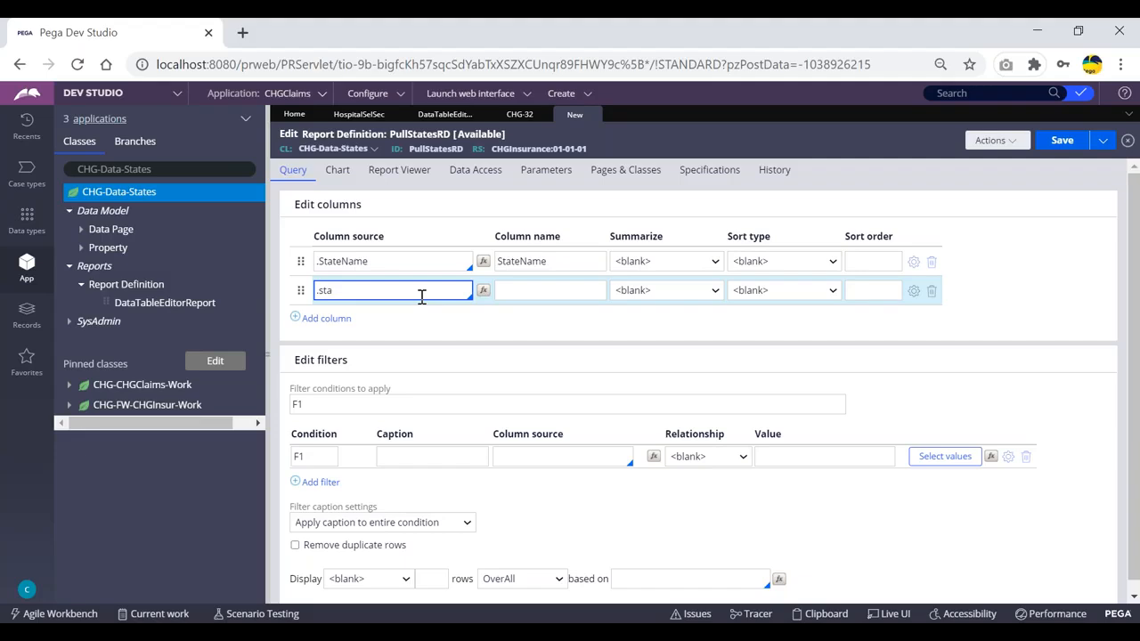
key(Down)
key(Return)
key(Tab)
key(Return)
click(932, 320)
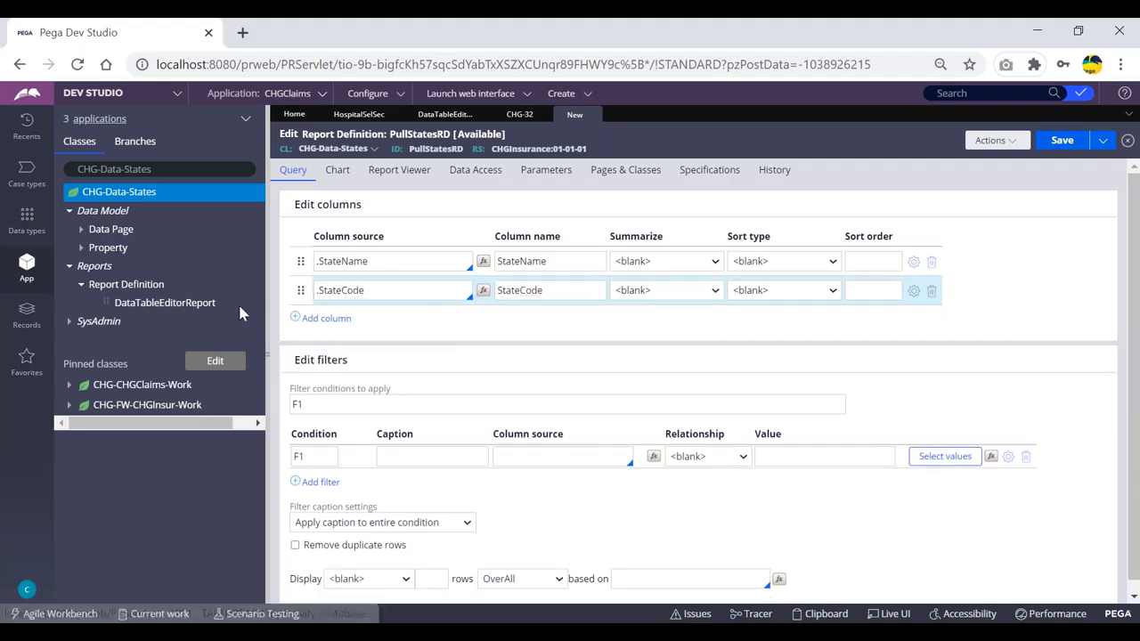
- Sort StateCode Highest to Lowest with sort order 1, and save PullStatesRD
click(709, 290)
click(792, 290)
click(796, 336)
click(869, 292)
click(998, 293)
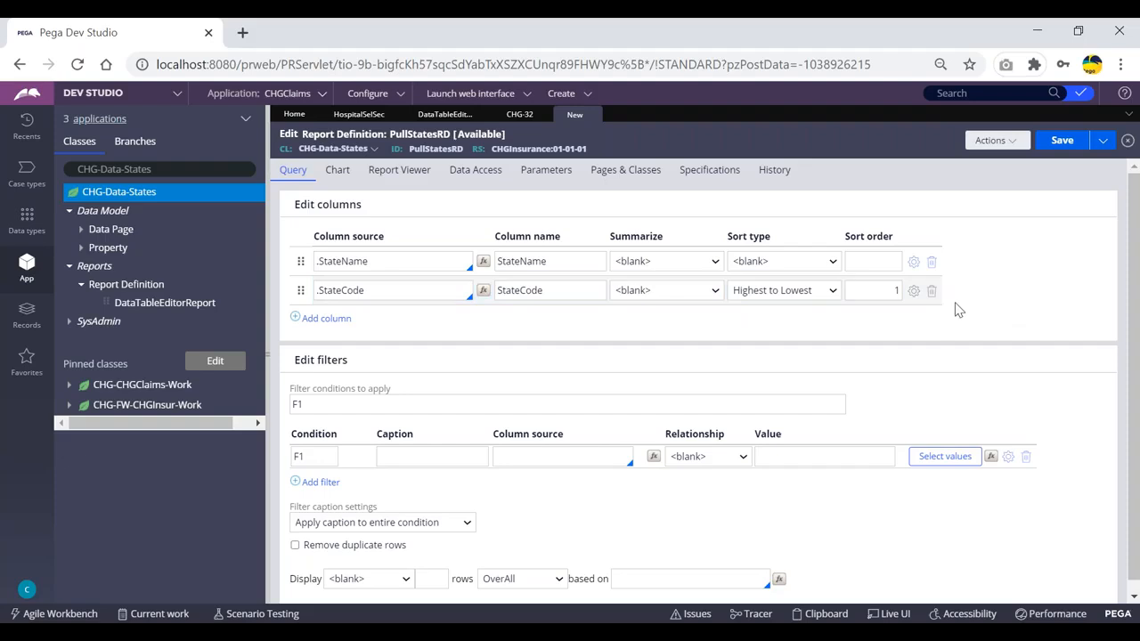
click(1062, 141)
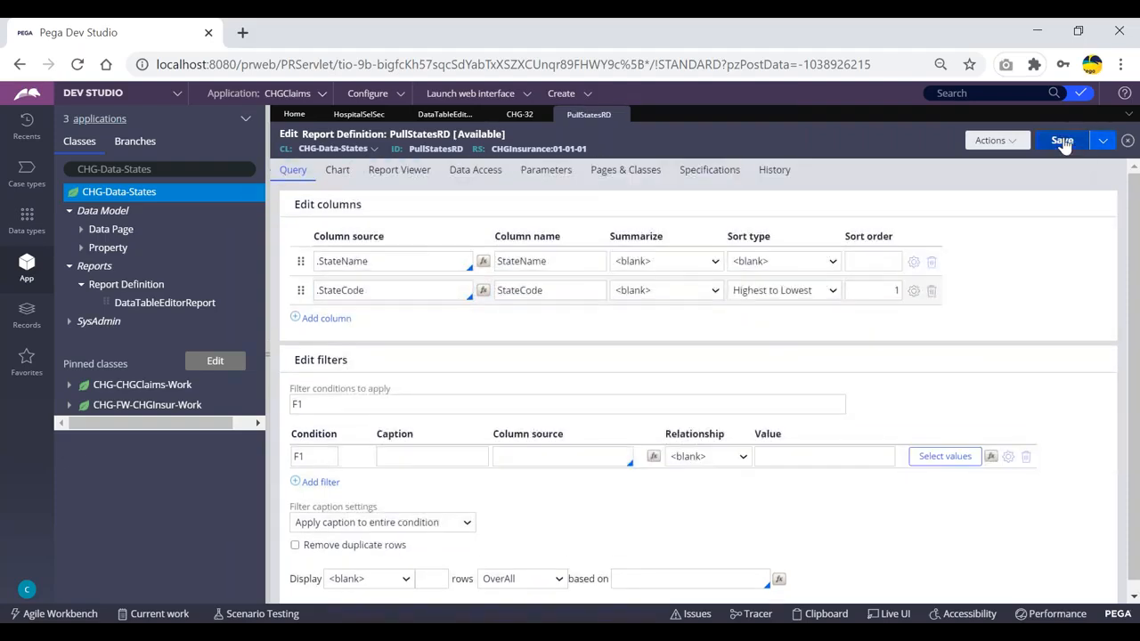
click(1063, 143)
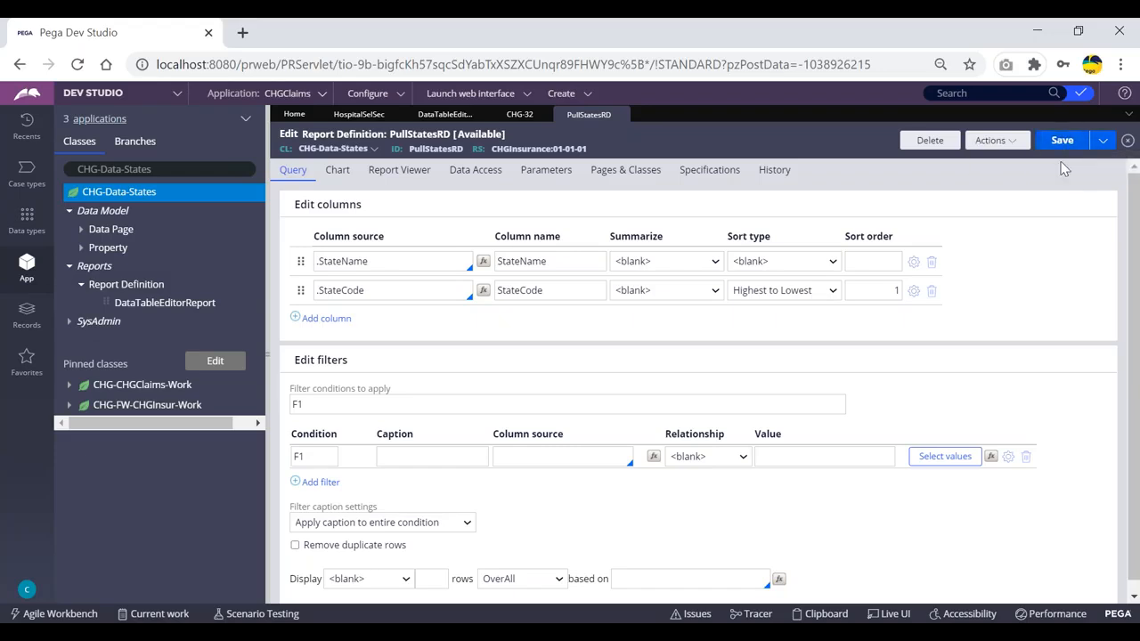
- Run PullStatesRD to see 18 states from WB to AP, then go back to CHG-32
click(995, 141)
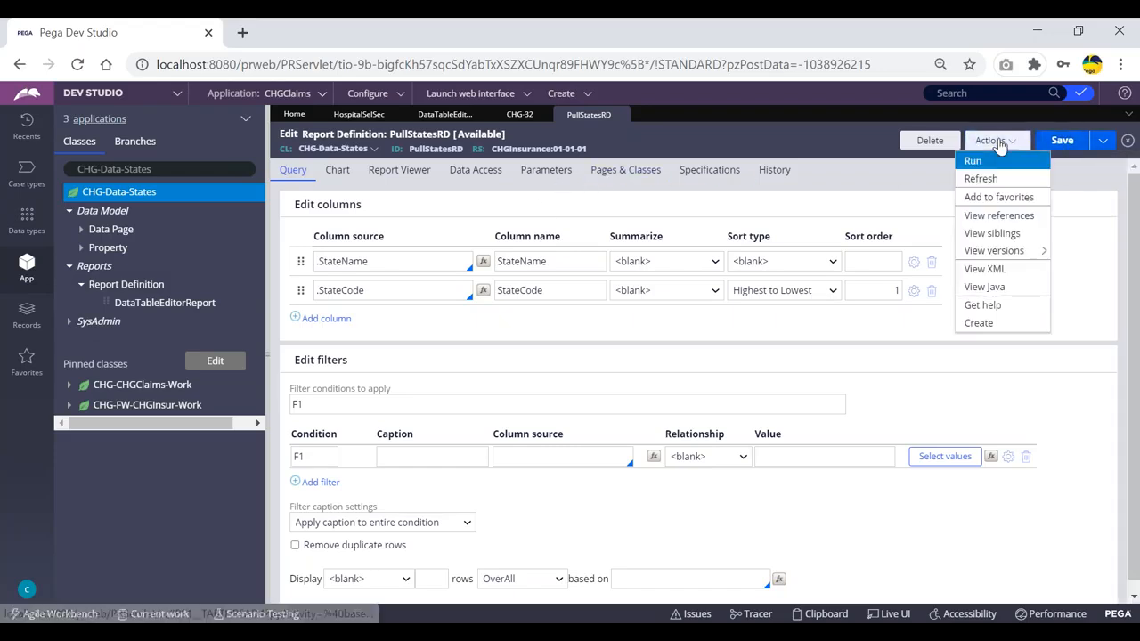
click(973, 162)
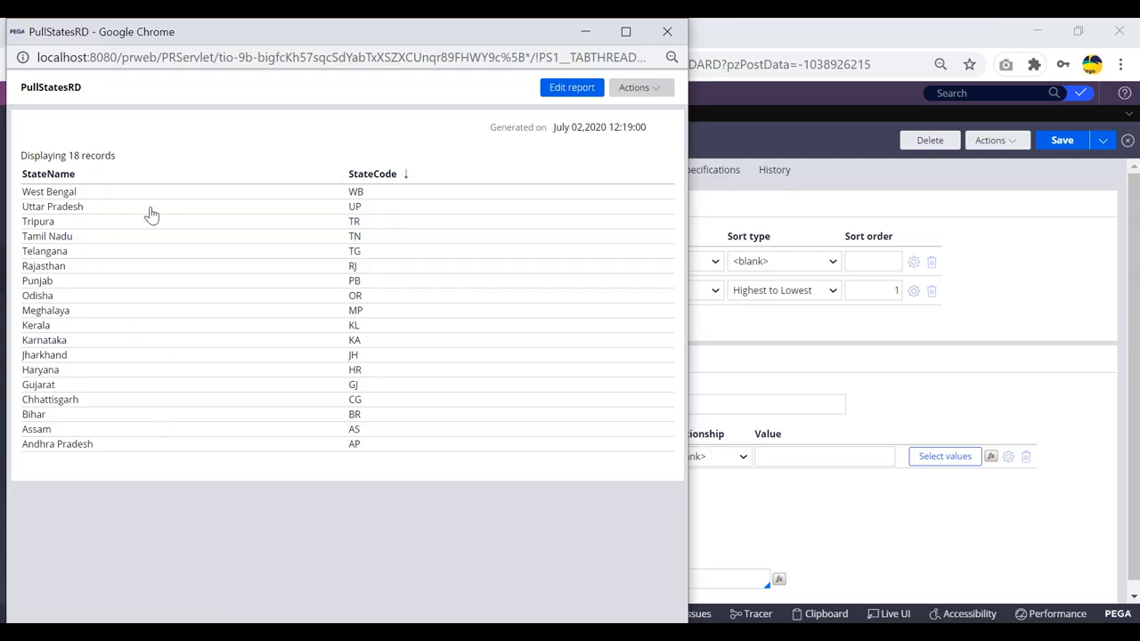
drag(124, 37, 130, 106)
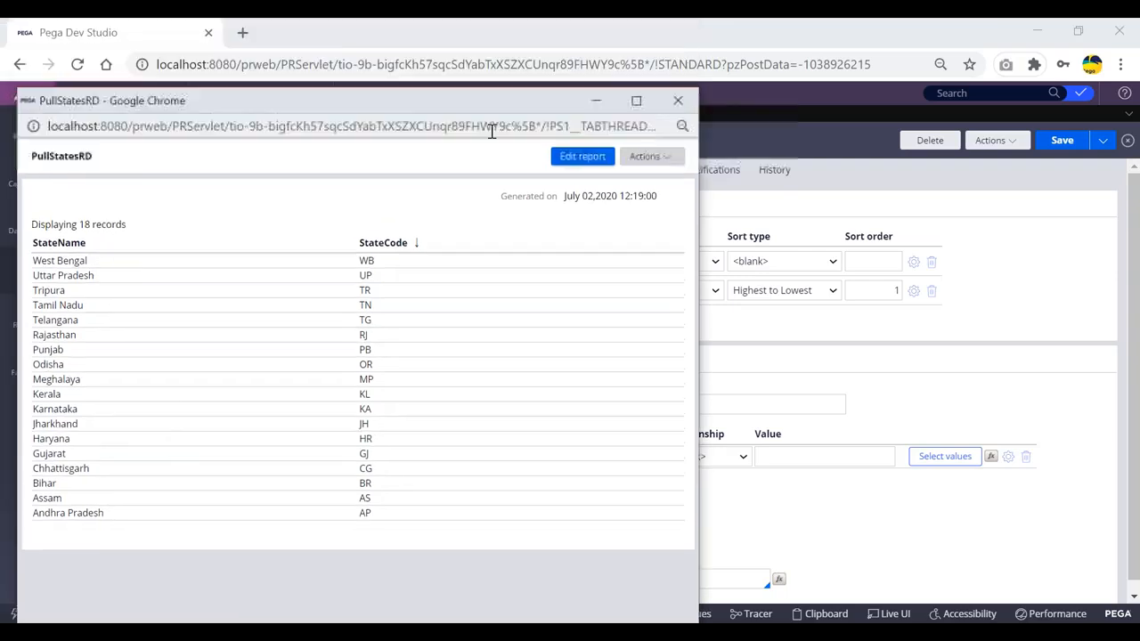
click(673, 100)
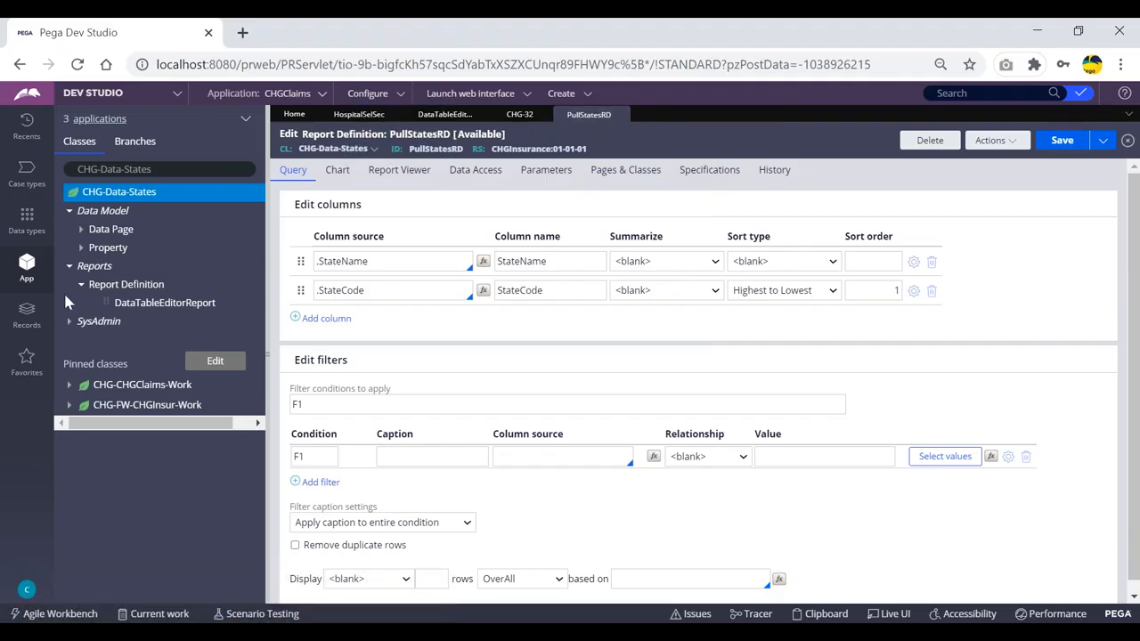
click(518, 117)
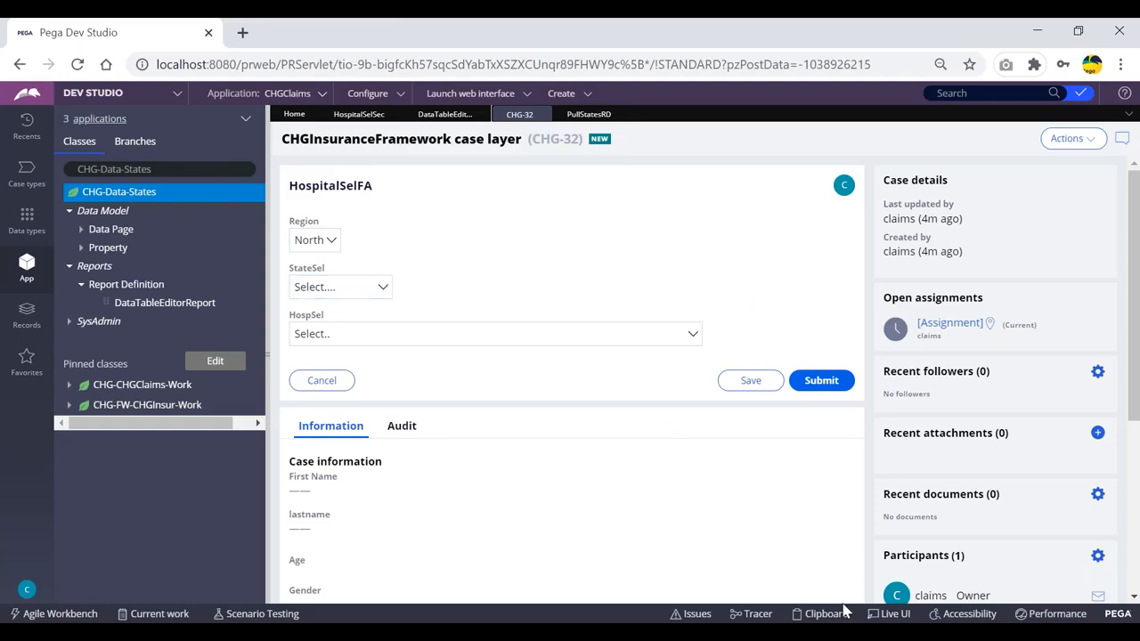
- In Live UI, change StateSel's list source report definition from DataTableEditorReport to PullStatesRD
click(889, 614)
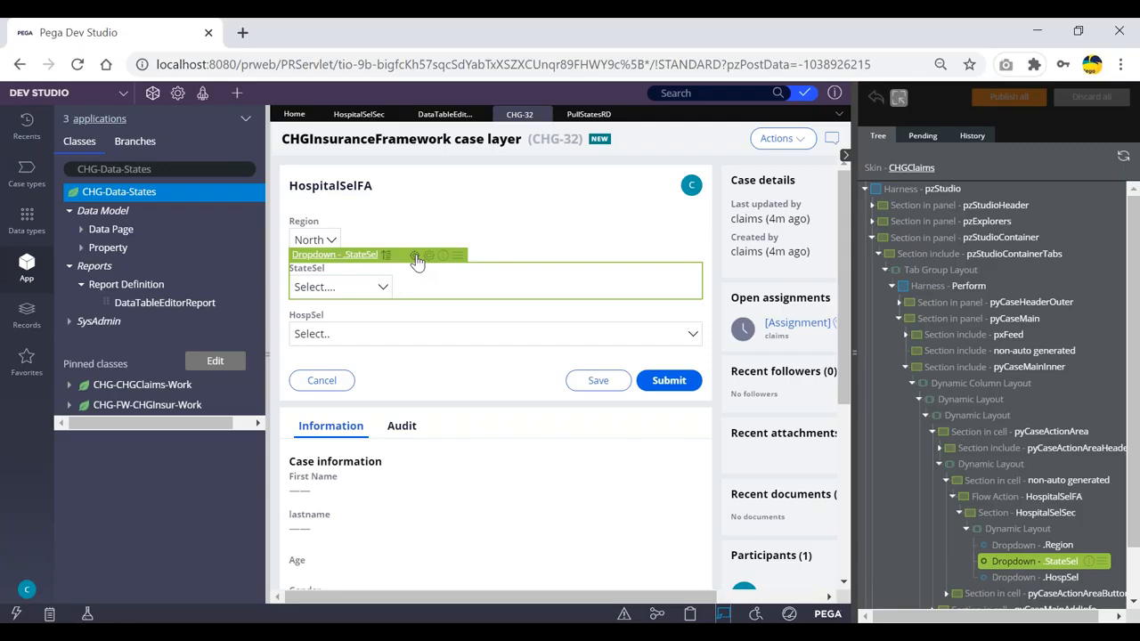
click(429, 257)
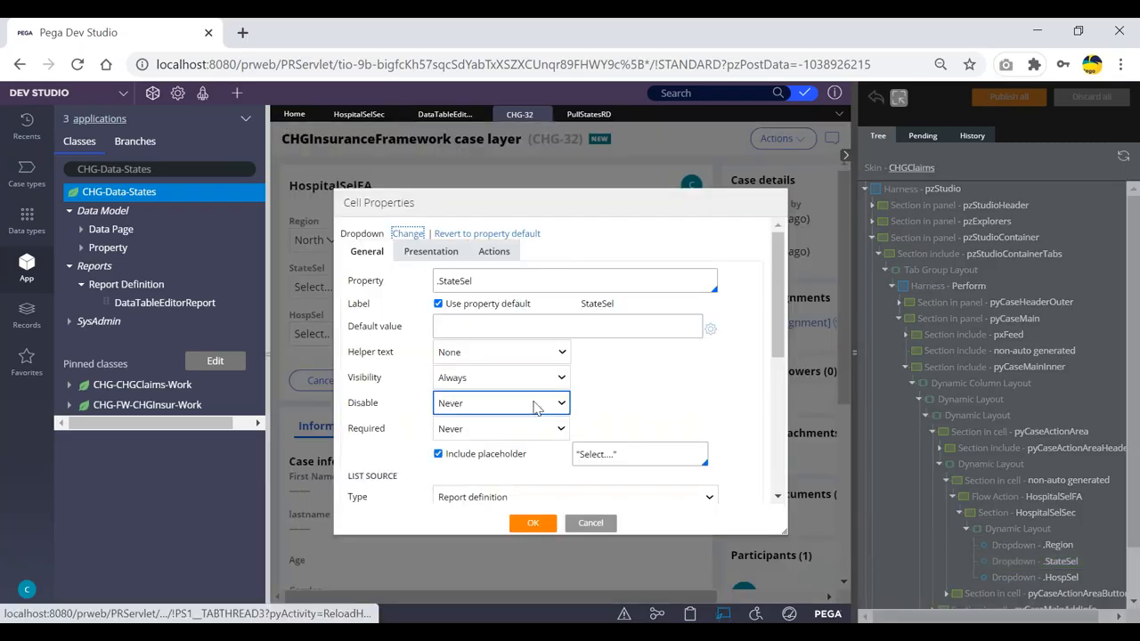
scroll(540, 401, down, 3)
scroll(536, 407, down, 1)
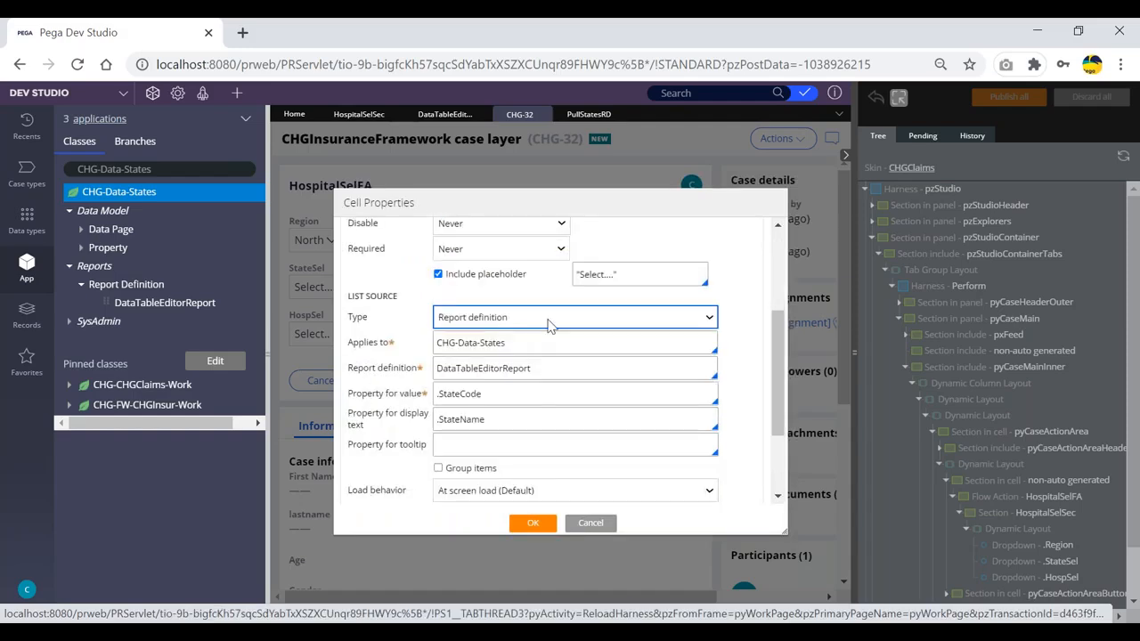
click(549, 319)
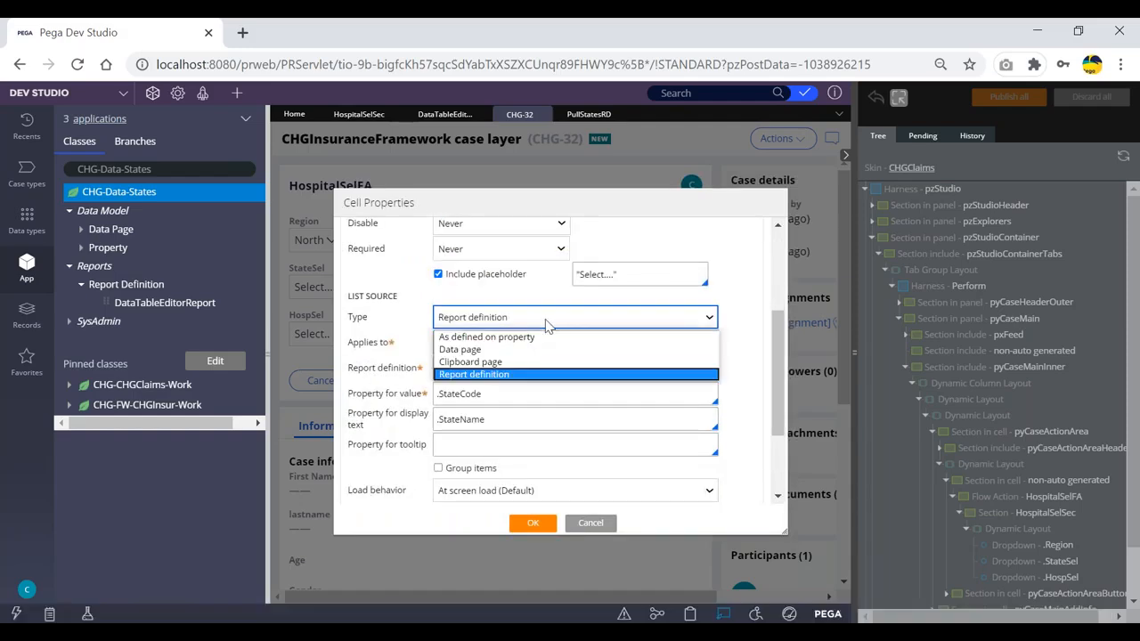
click(474, 374)
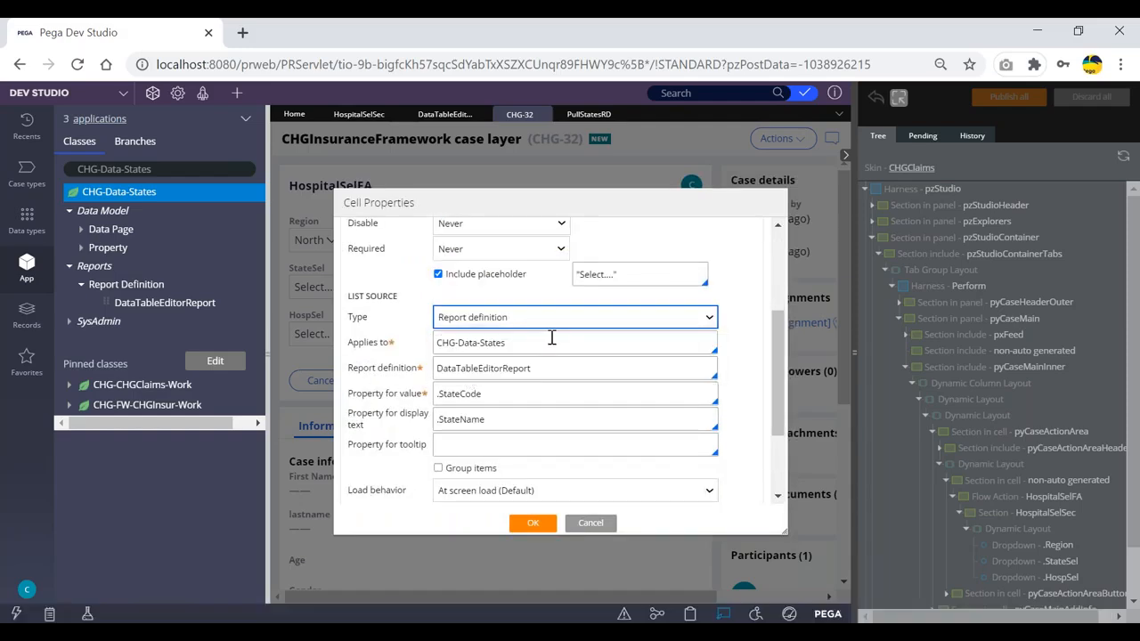
drag(551, 371, 430, 374)
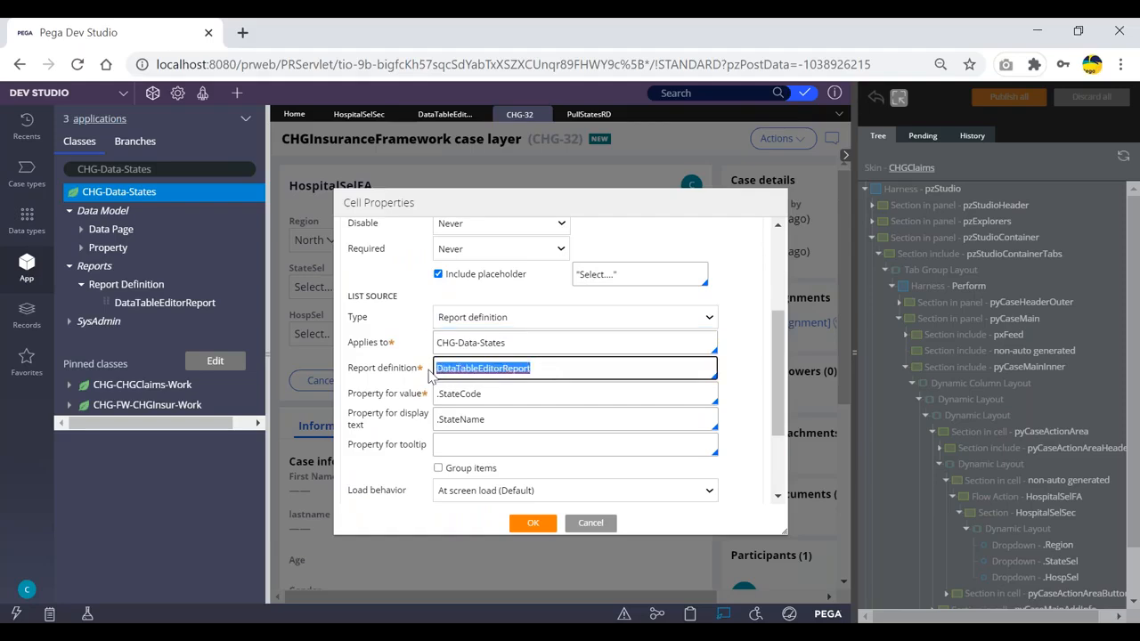
key(BackSpace)
key(Down)
key(Return)
- Set the value property to .StateCode and display text to .StateName, then apply
click(466, 398)
text(.)
key(Down)
key(Down)
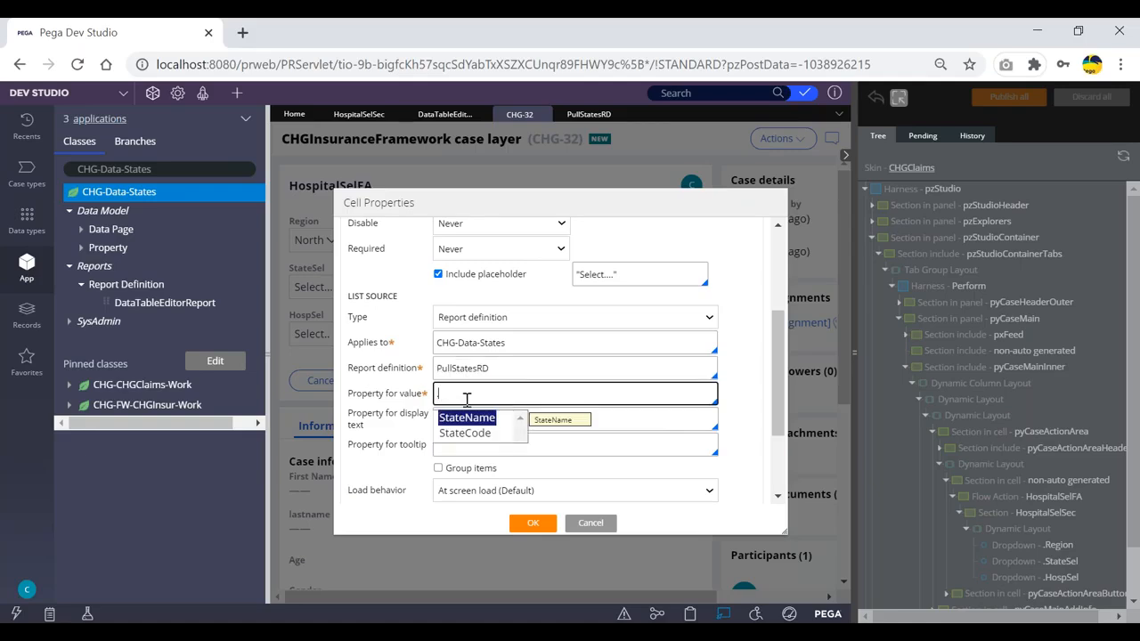
key(Return)
click(509, 421)
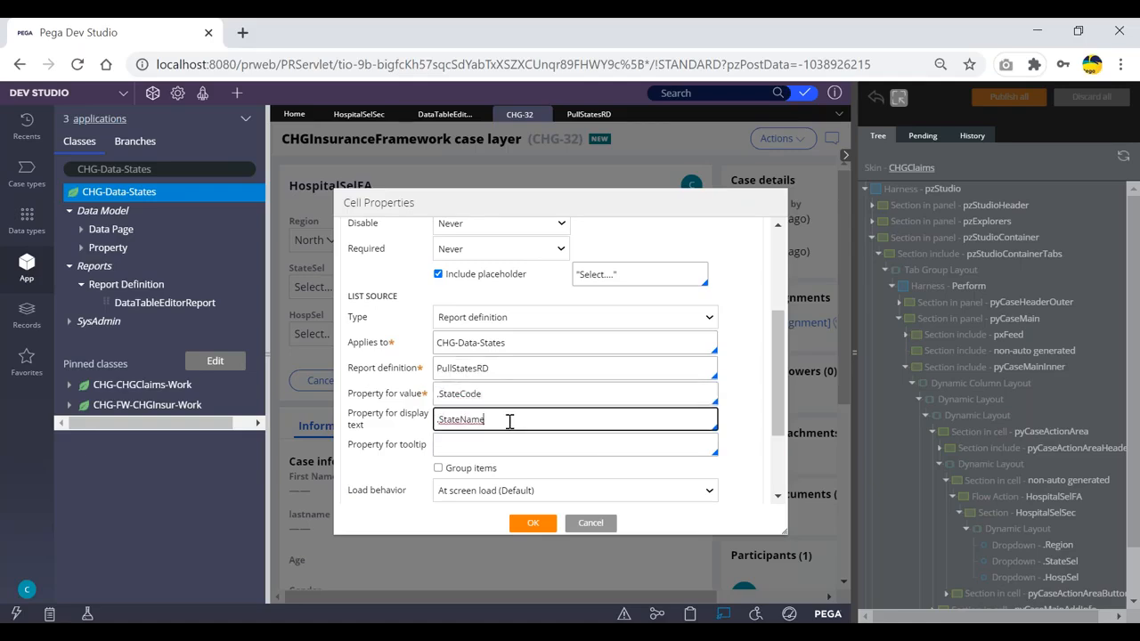
click(532, 523)
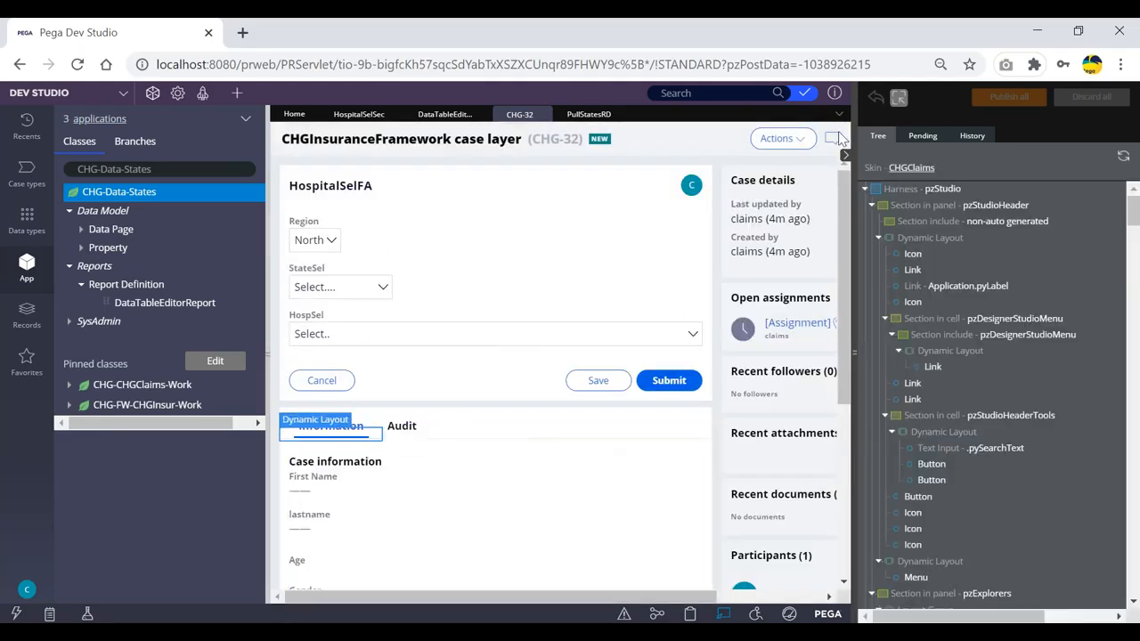
click(845, 160)
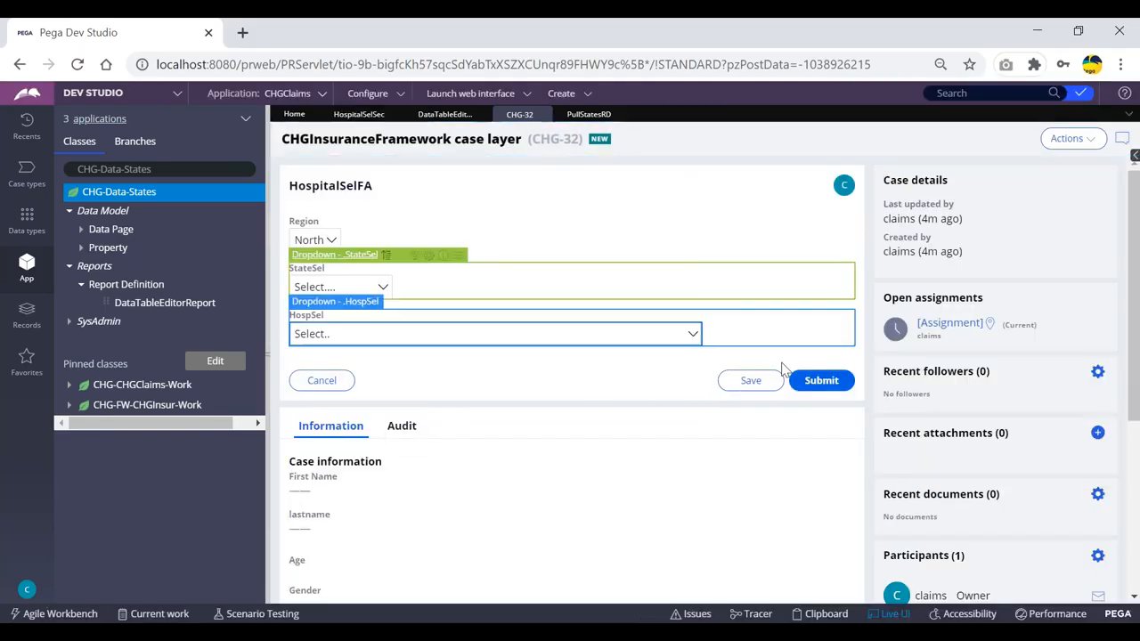
- Turn off Live UI, confirm StateSel lists West Bengal through Andhra Pradesh, then open HospitalSelSec
click(891, 615)
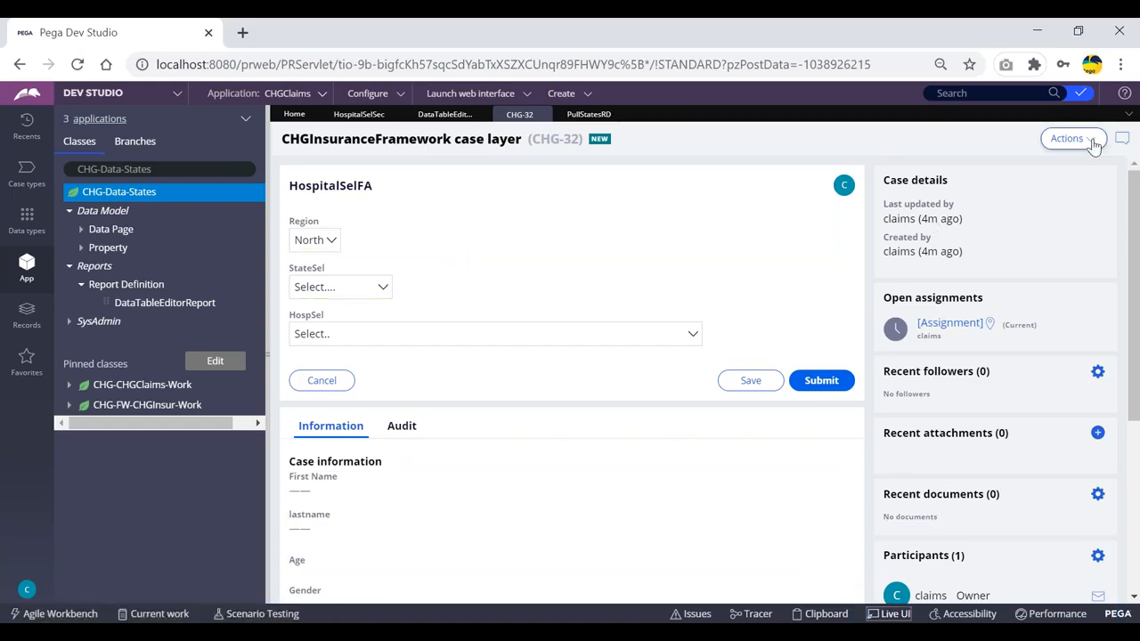
click(376, 288)
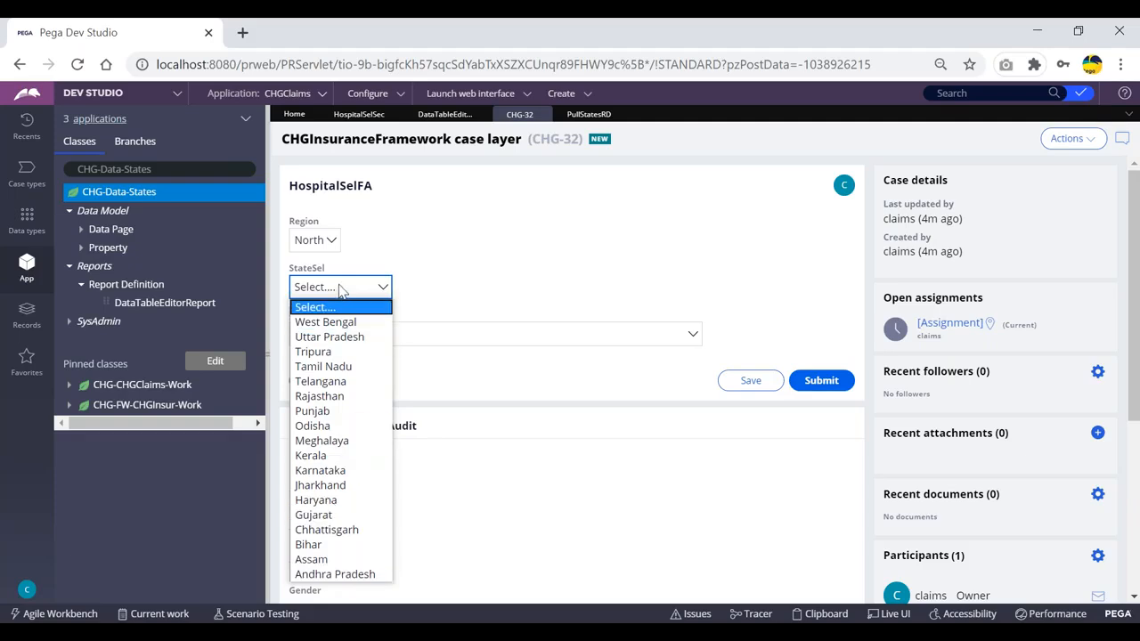
click(425, 242)
click(361, 115)
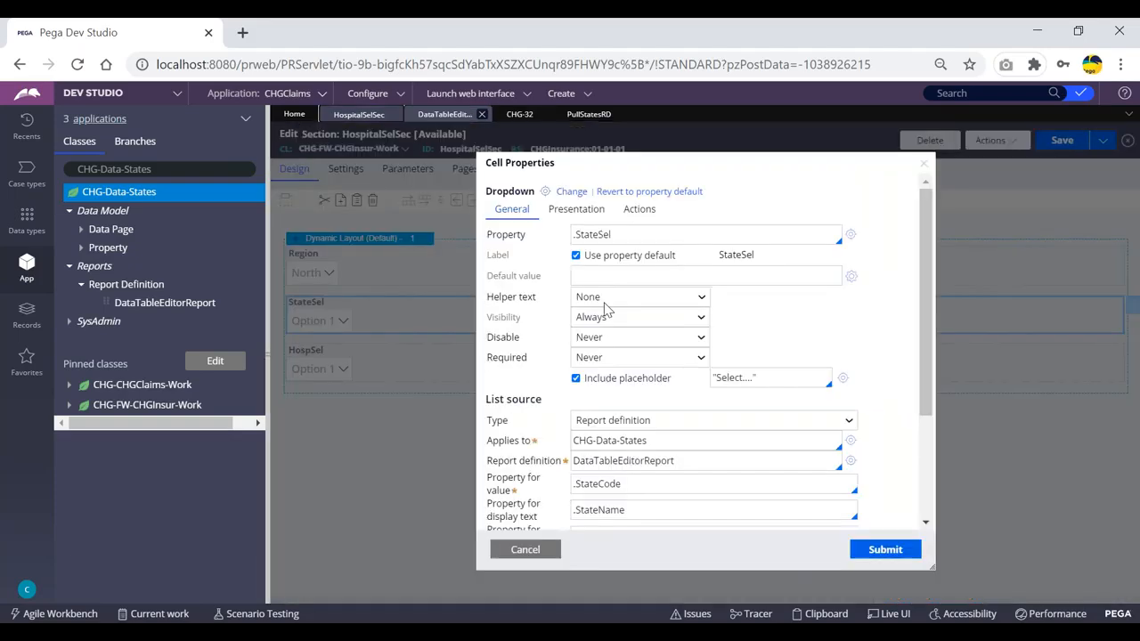
click(526, 550)
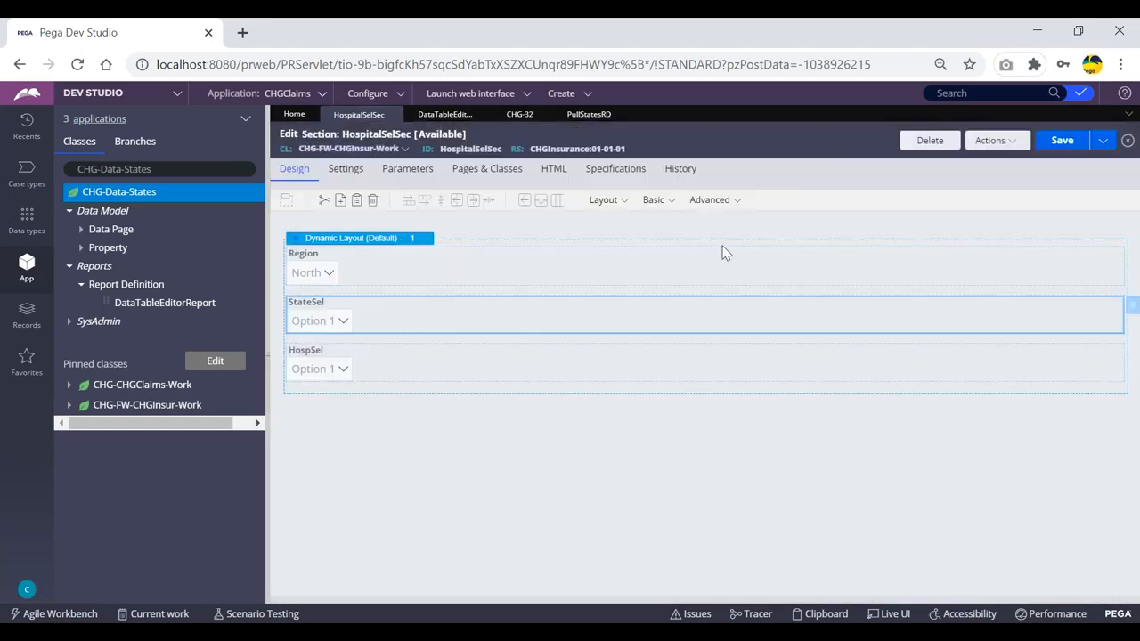
click(990, 140)
- Preview HospitalSelSec and verify the StateSel cell's list source is report definition PullStatesRD
click(951, 180)
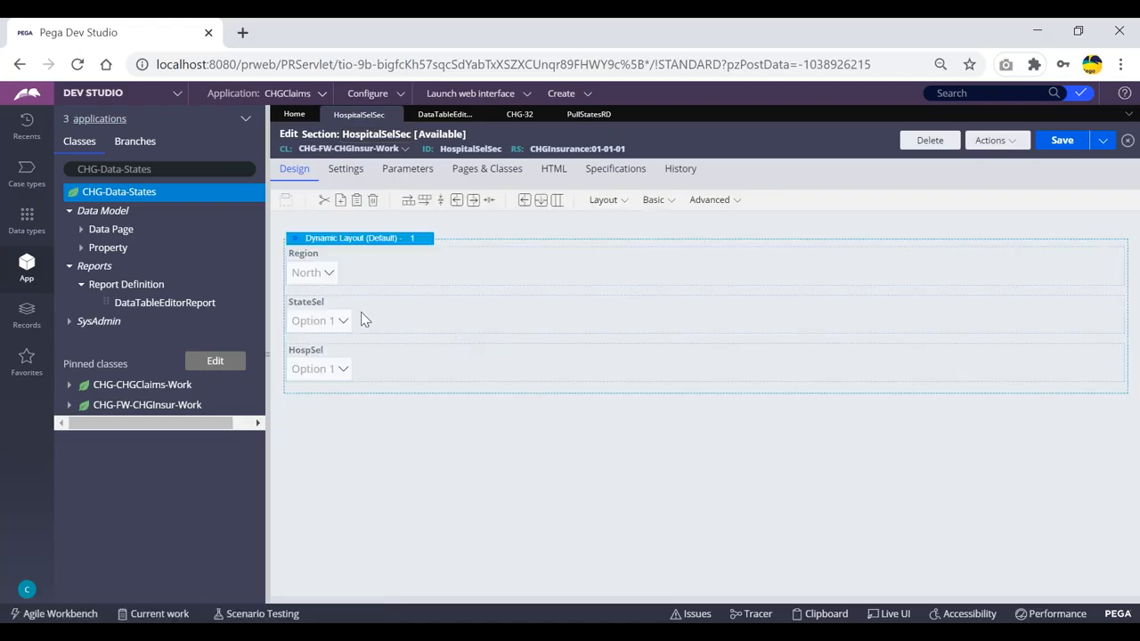
double_click(361, 316)
scroll(623, 374, down, 2)
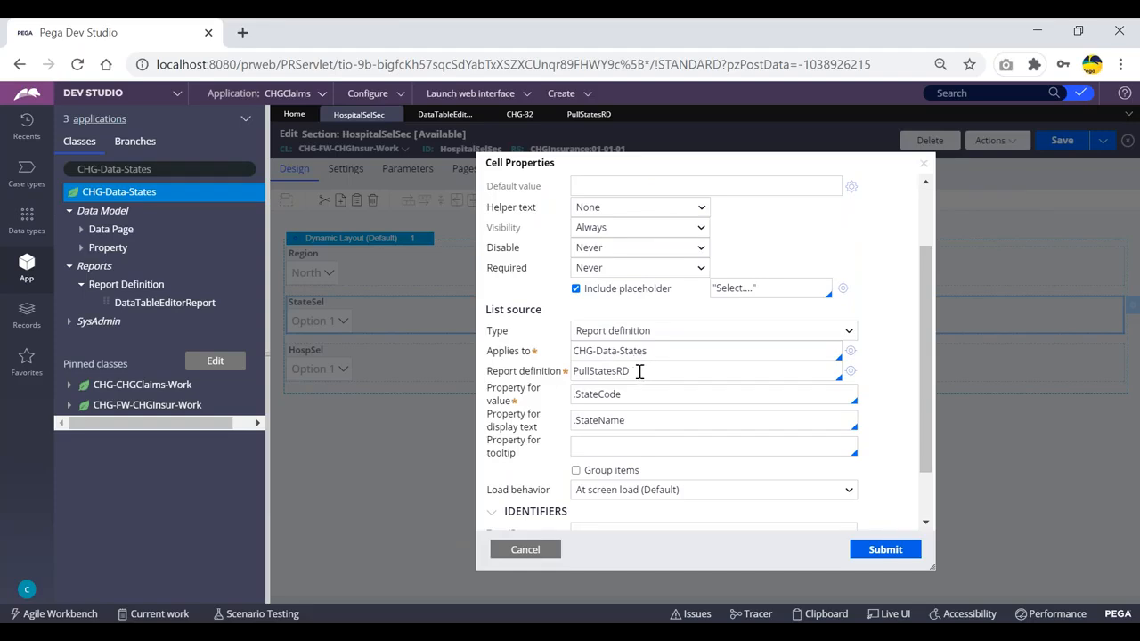
drag(633, 370, 571, 377)
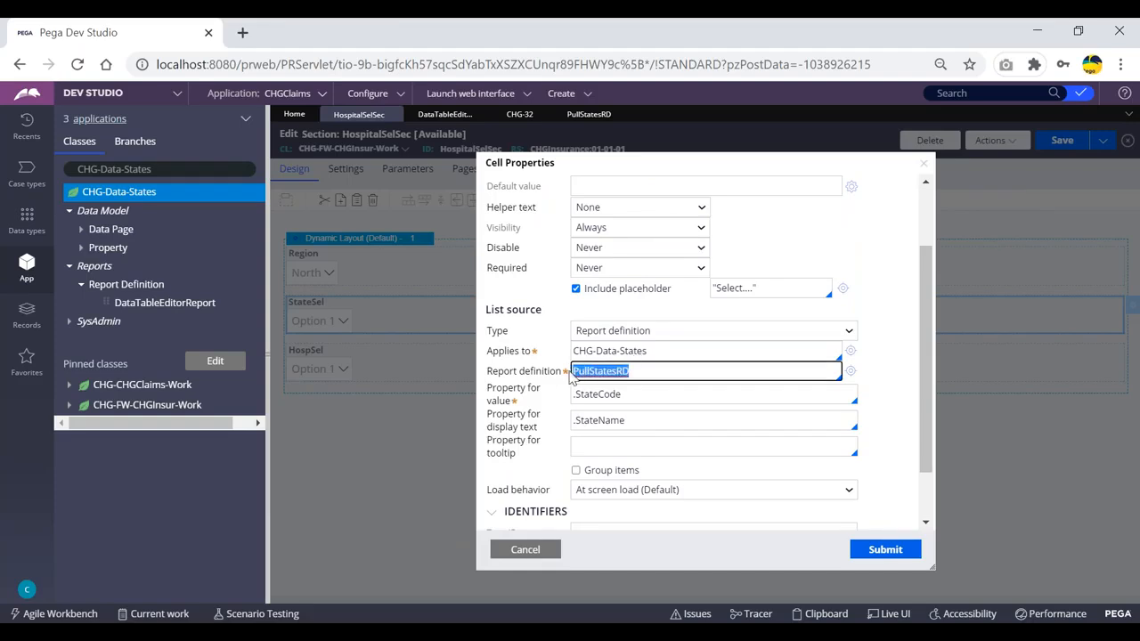
click(643, 368)
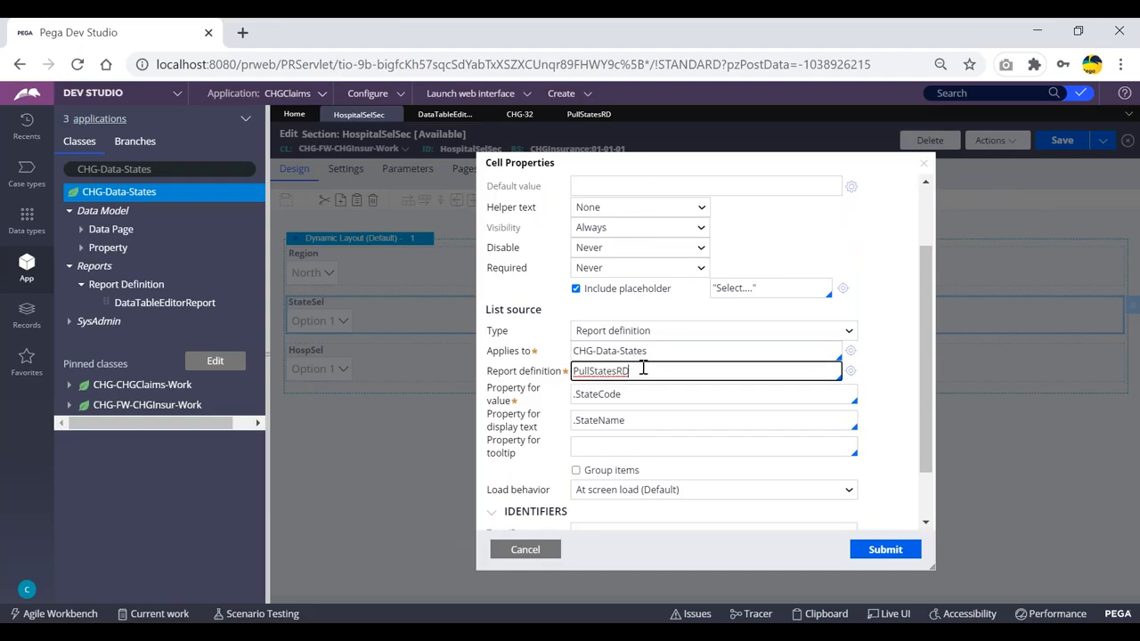
click(581, 119)
click(519, 114)
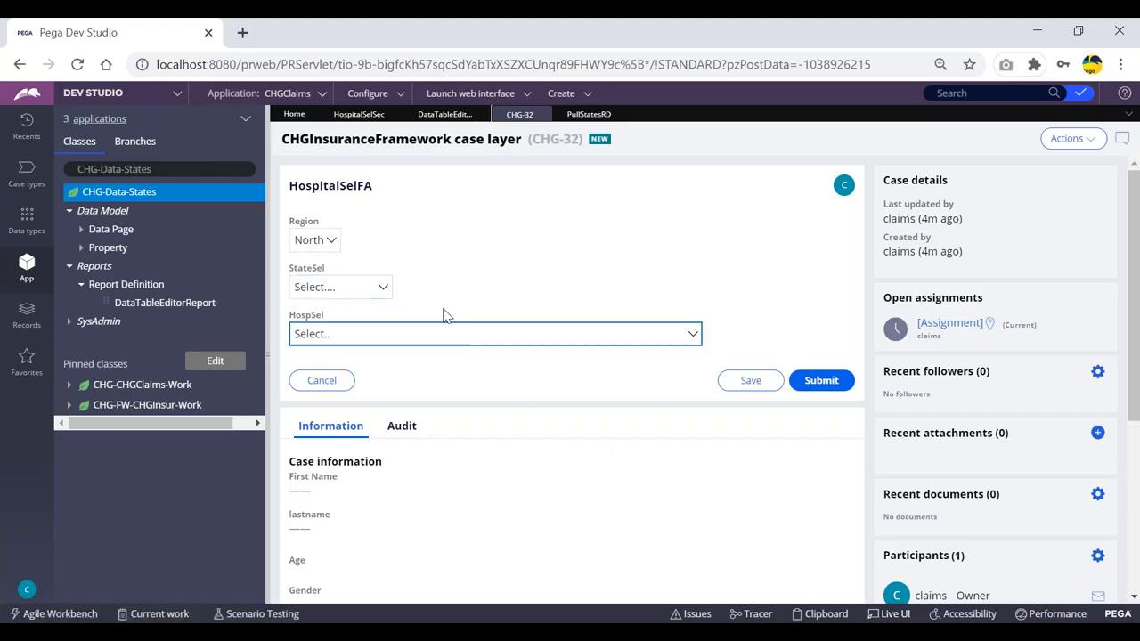
- Review the States report columns against CHG-32, then cancel HospitalSelSec's cell settings unchanged
click(447, 116)
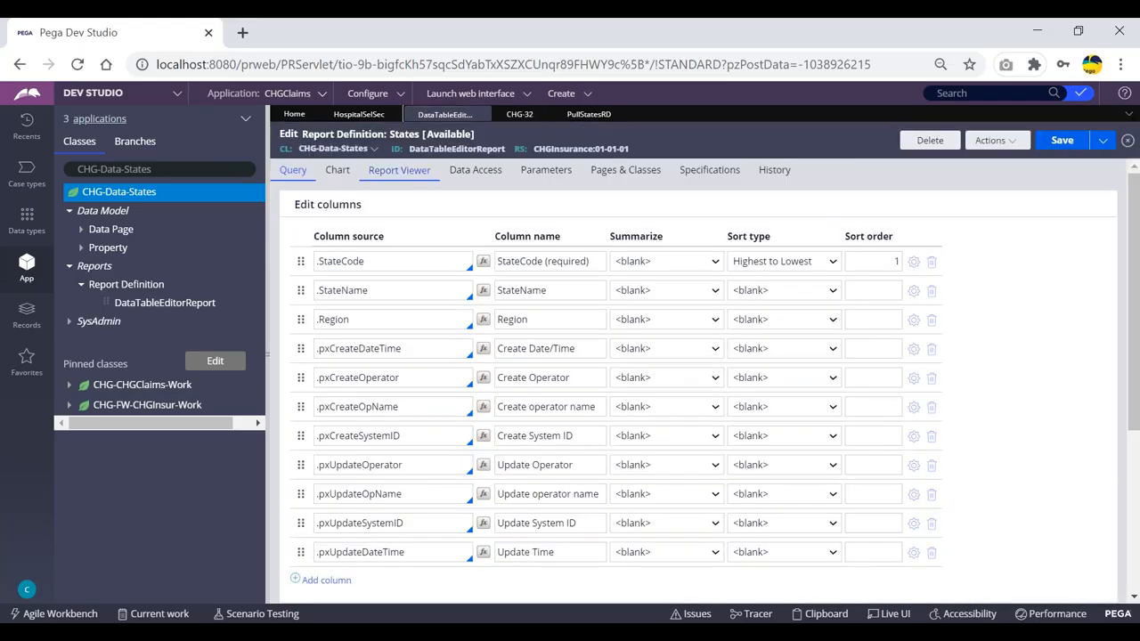
click(521, 118)
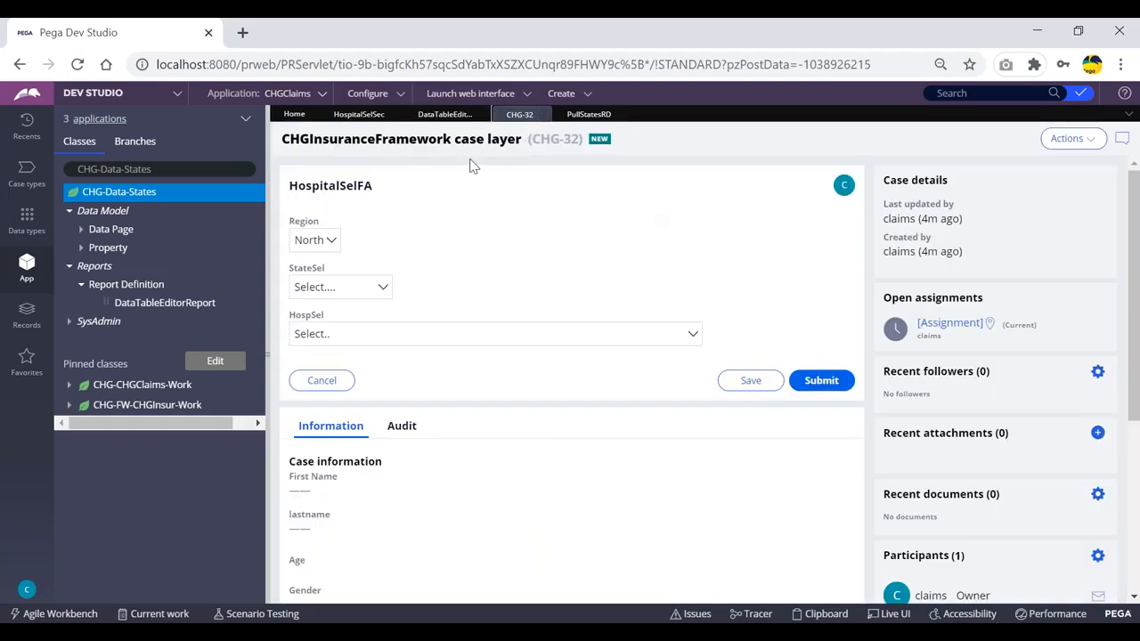
click(362, 114)
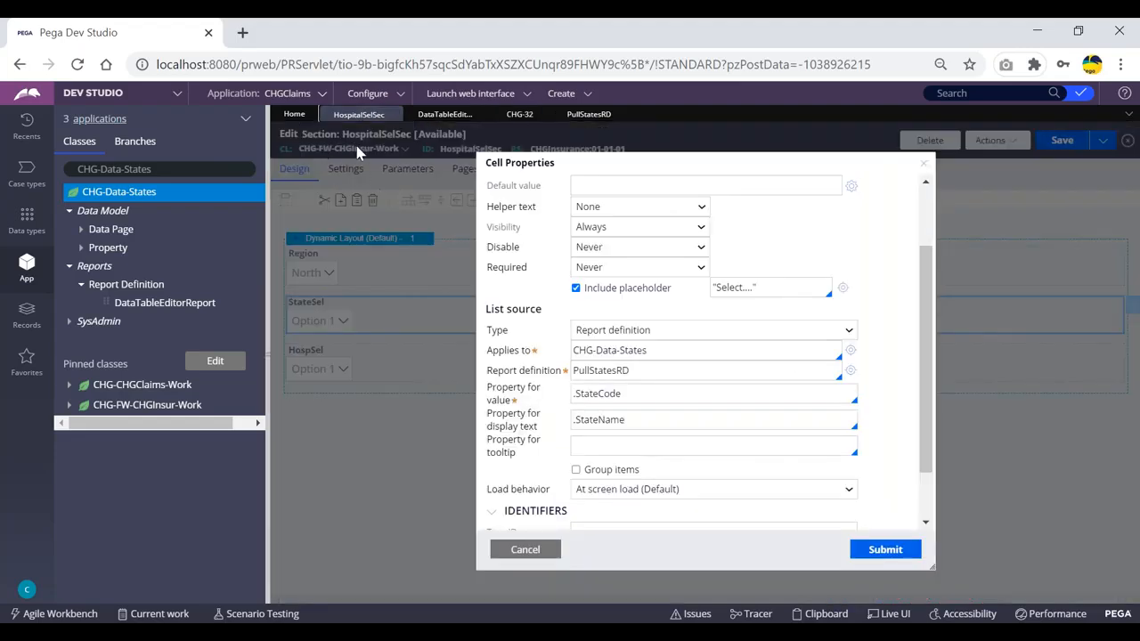
click(524, 115)
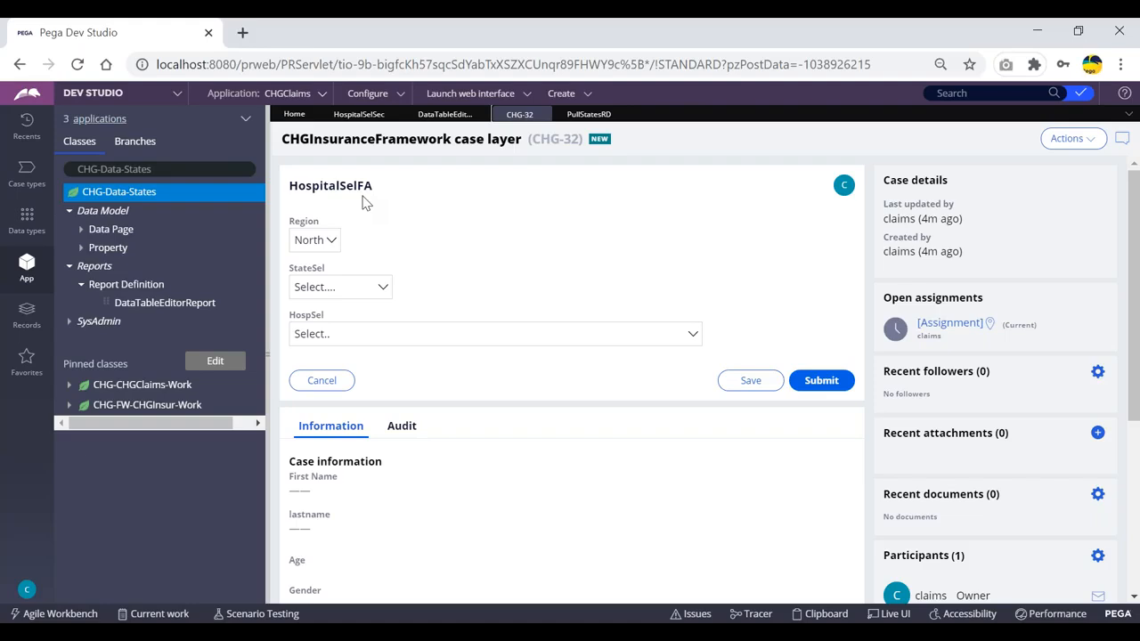
click(359, 114)
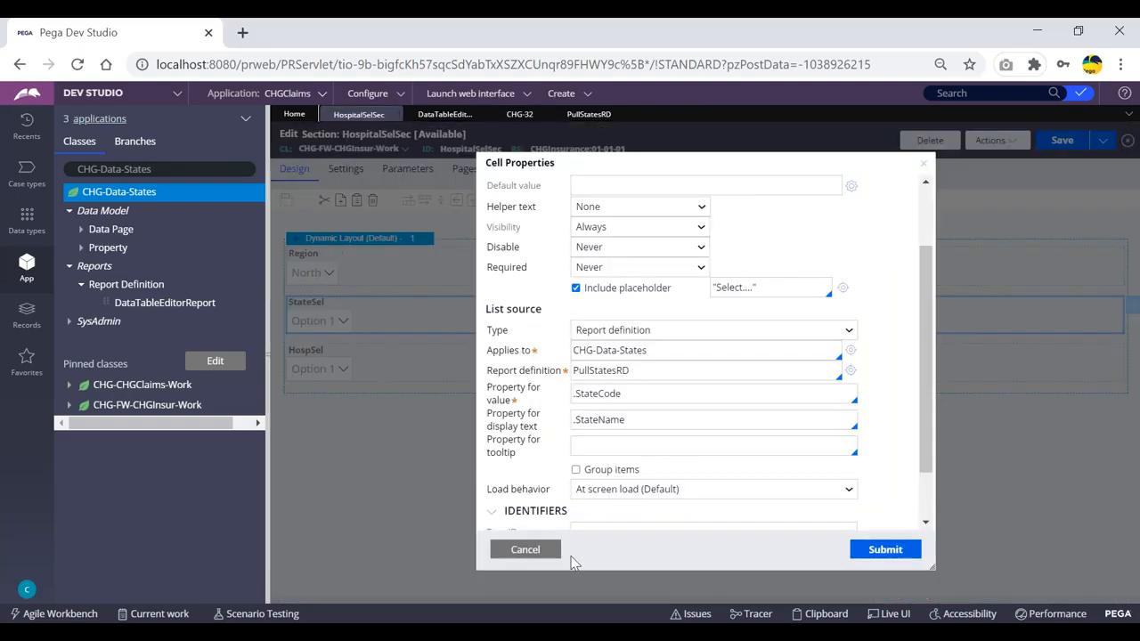
click(512, 552)
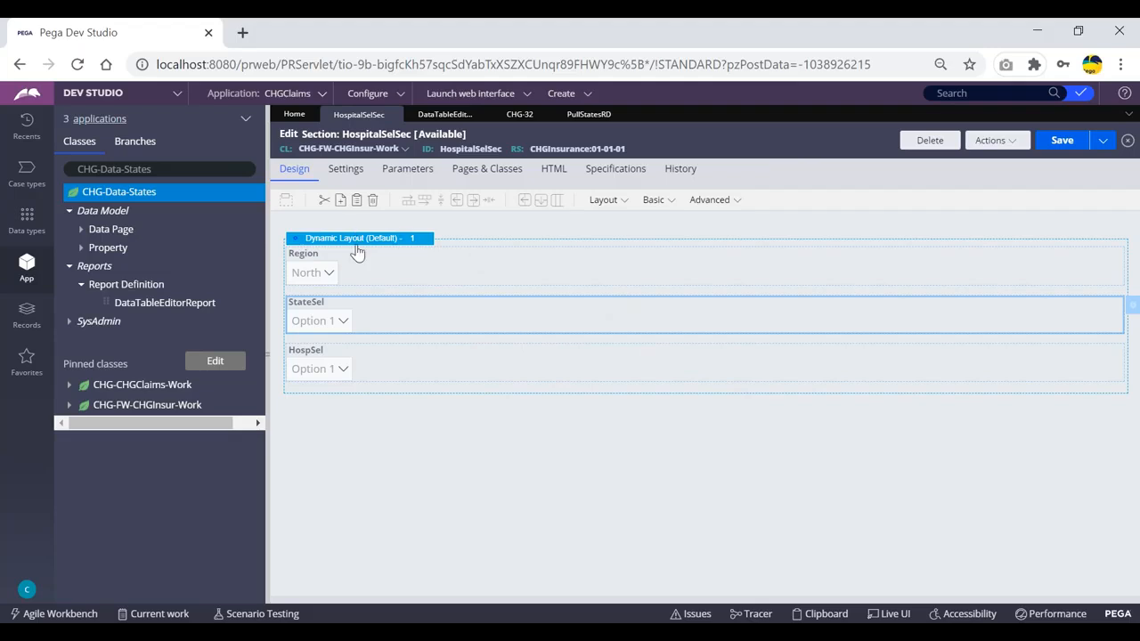
- Inspect the StateSel dropdown on CHG-32 with Live UI and open its section rule
click(521, 115)
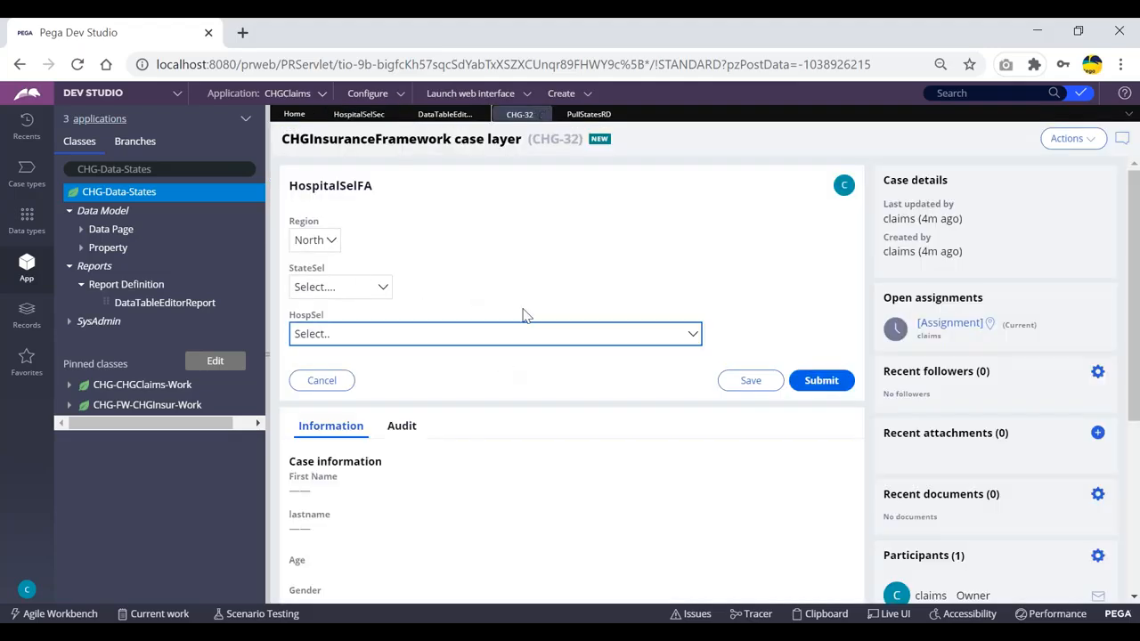
click(890, 614)
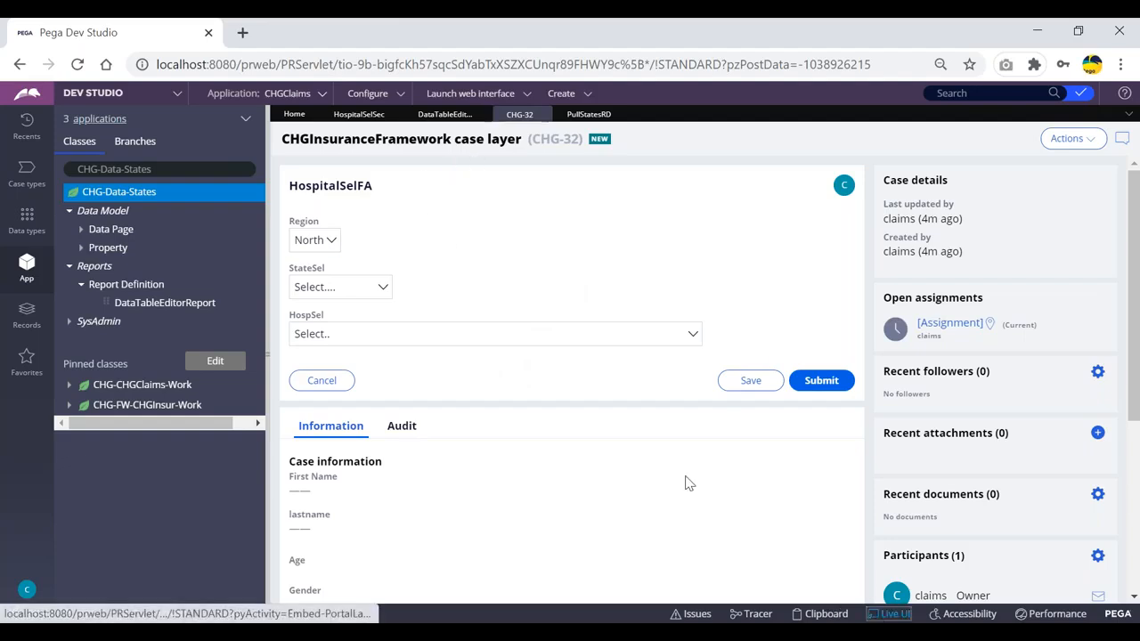
click(392, 280)
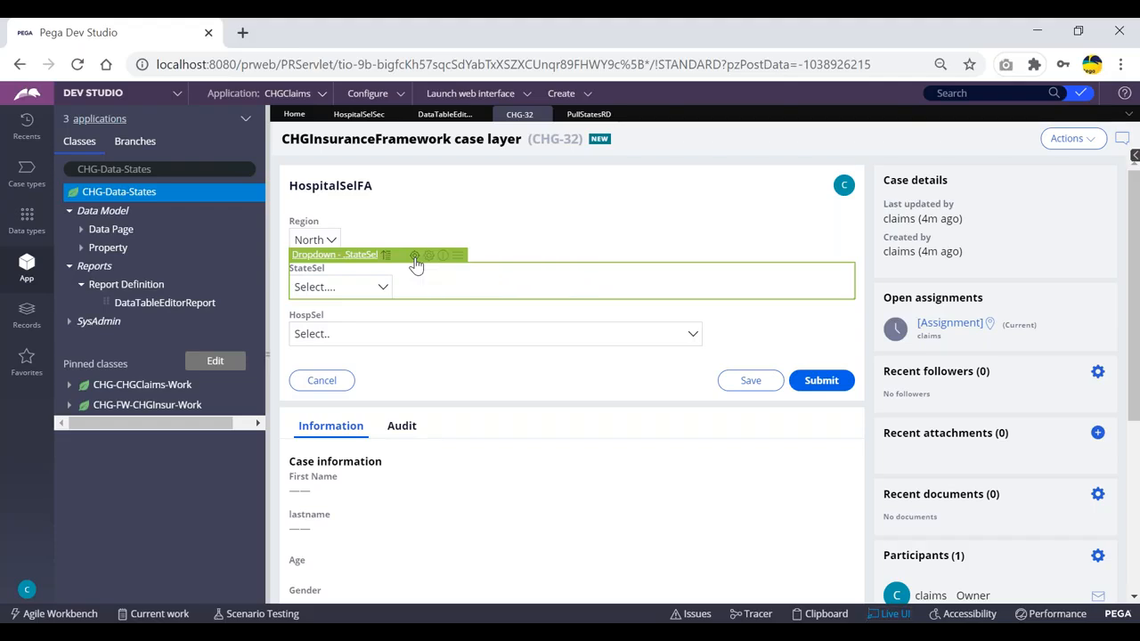
click(415, 259)
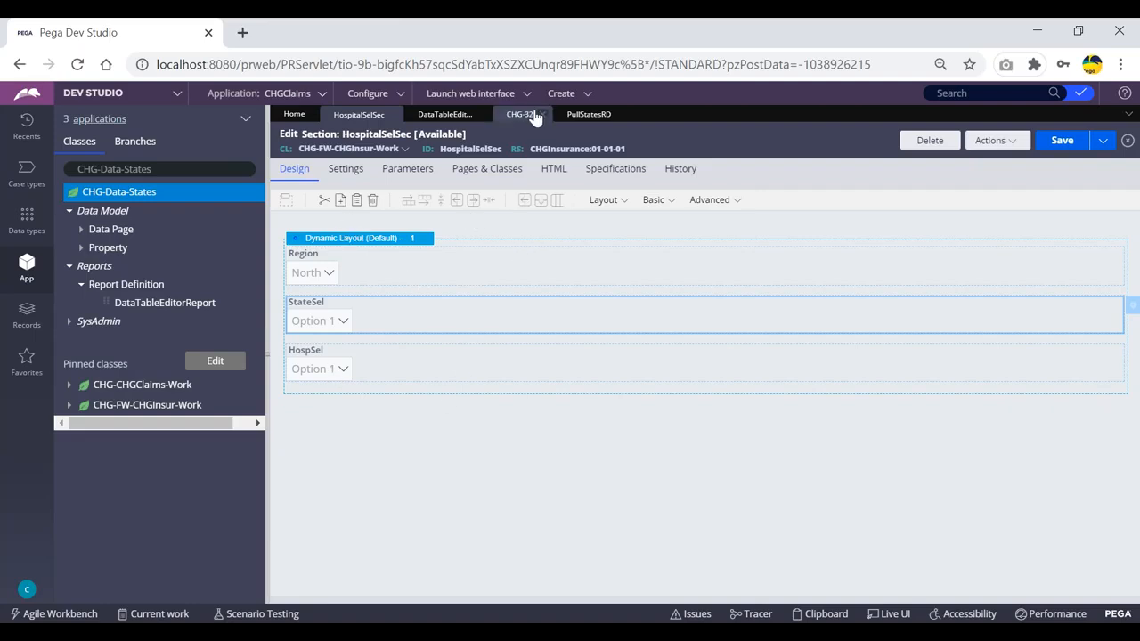
- After glancing at PullStatesRD, reselect StateSel on CHG-32 under Live UI inspection
click(588, 115)
click(520, 115)
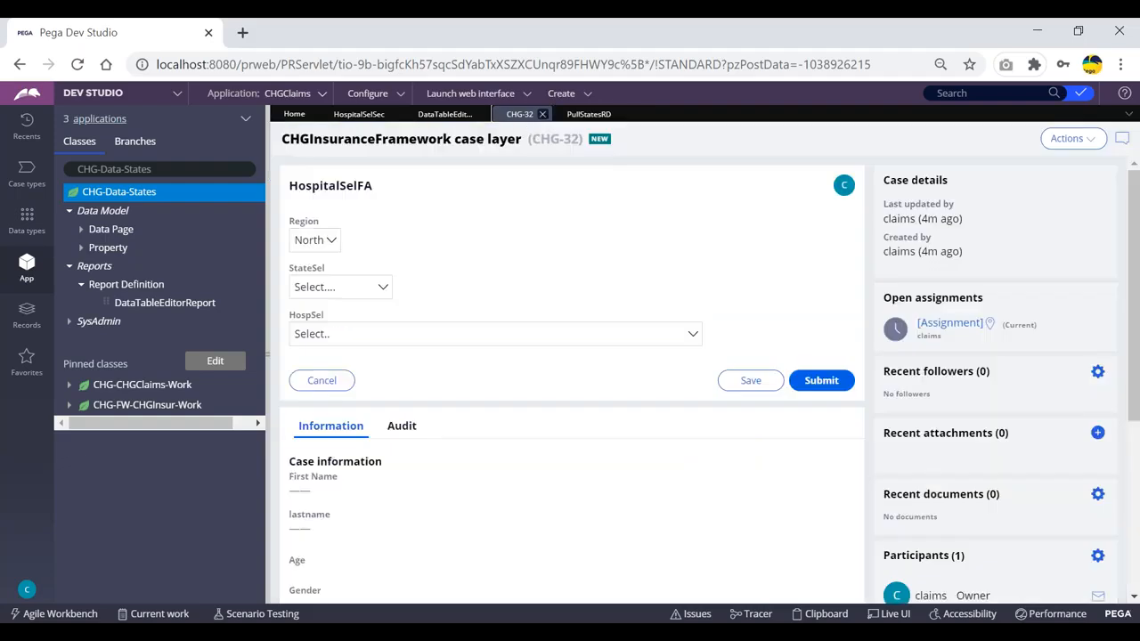
click(889, 615)
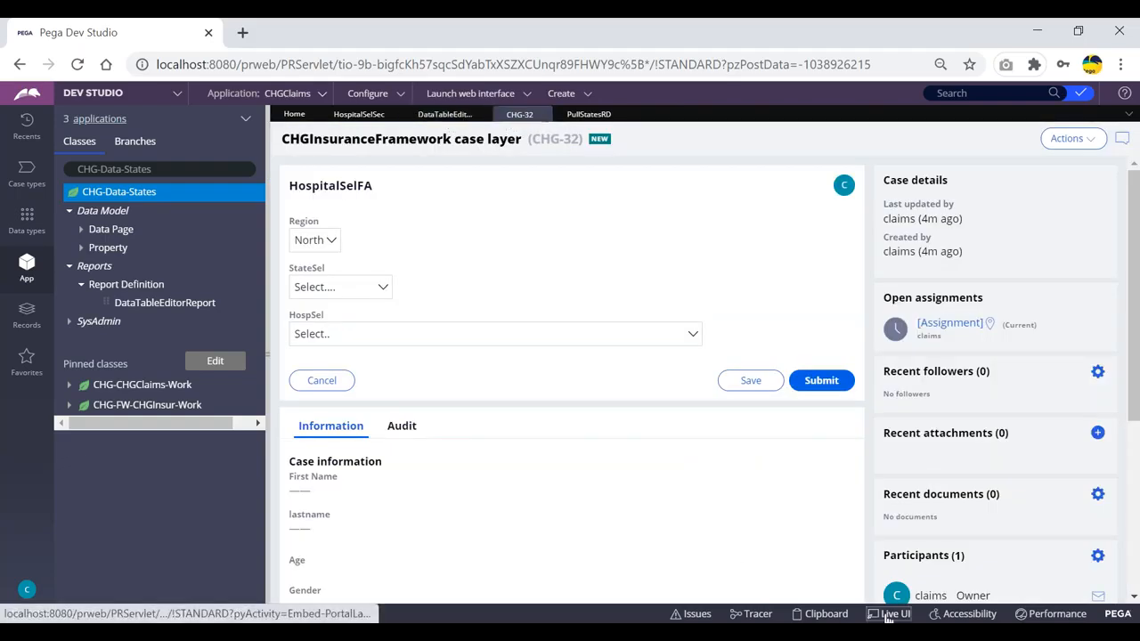
click(356, 286)
- Apply StateSel's report-definition list source in Cell Properties, then turn Live UI off
click(426, 255)
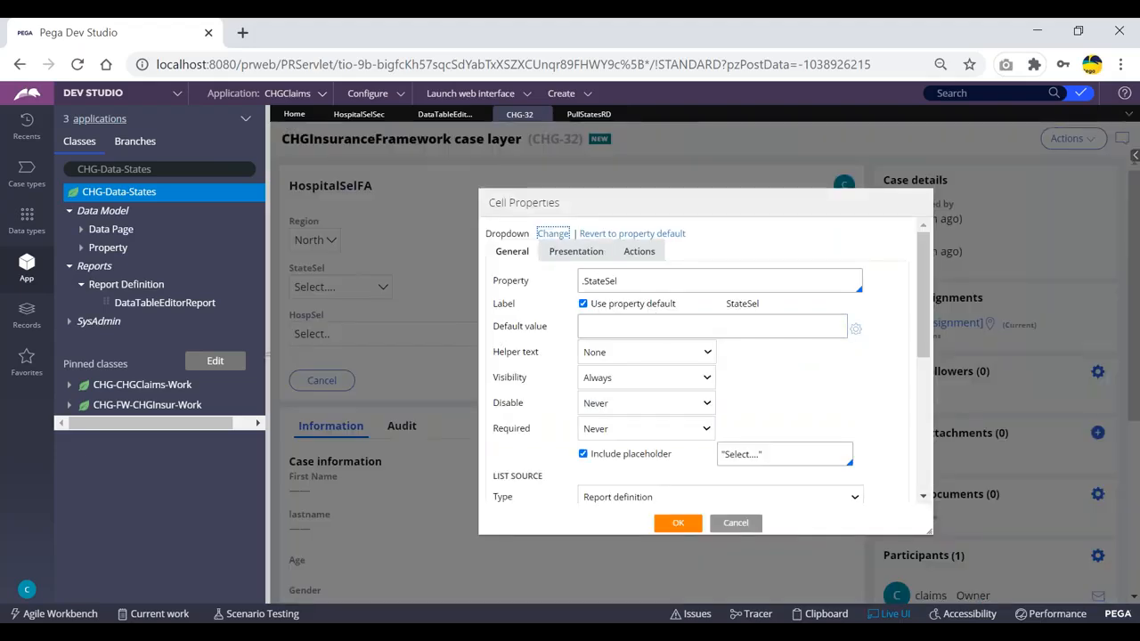
scroll(820, 488, down, 3)
scroll(687, 333, up, 1)
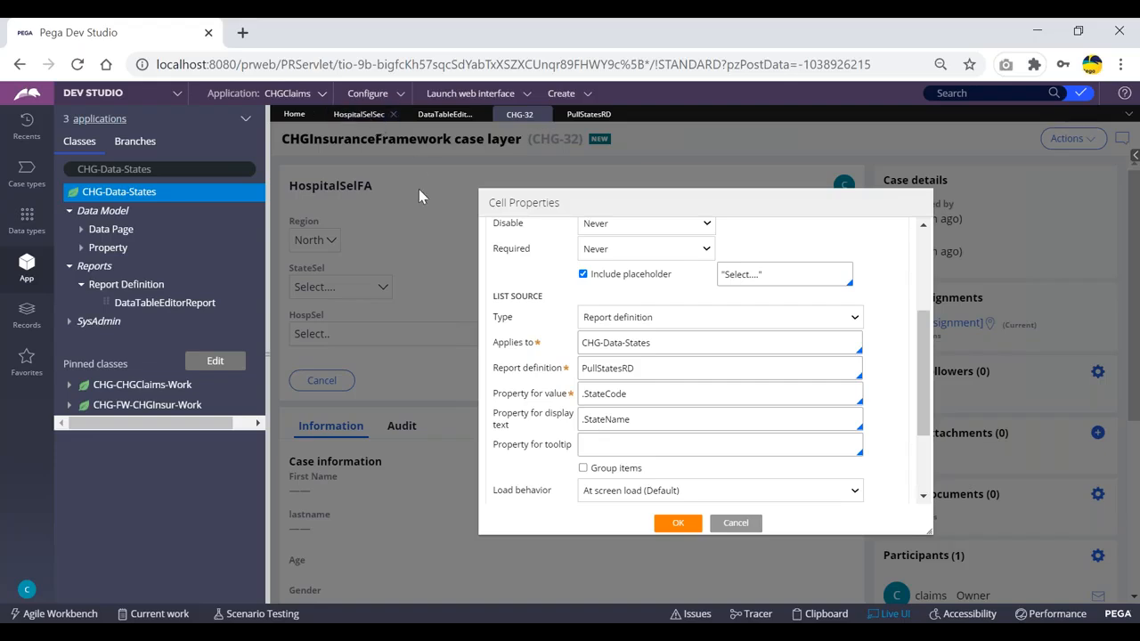
scroll(746, 478, down, 3)
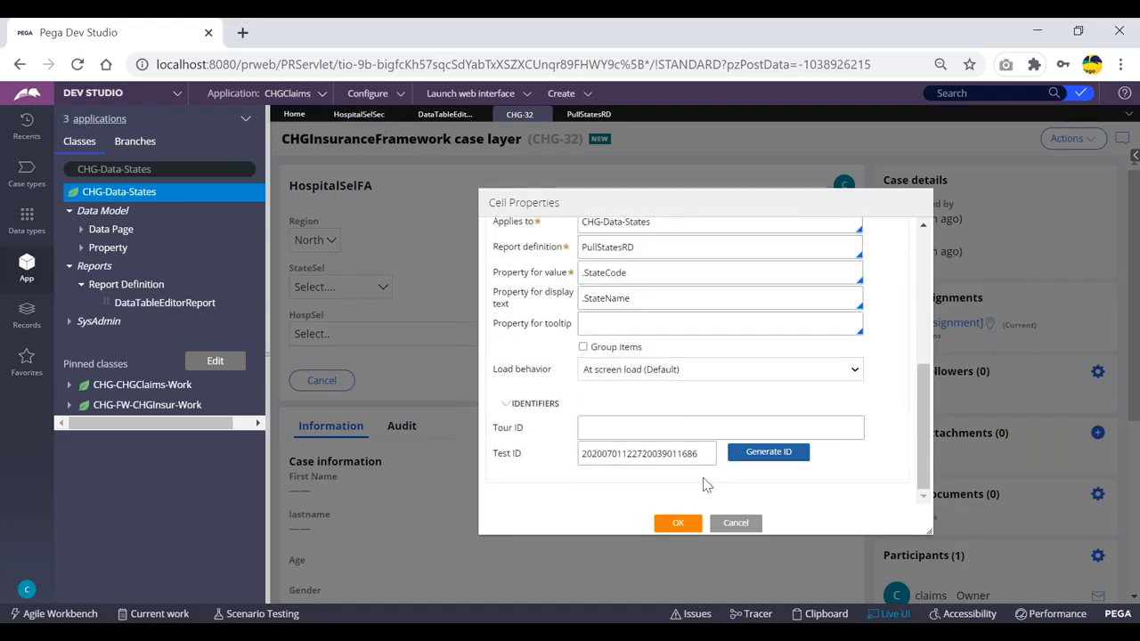
scroll(712, 481, up, 6)
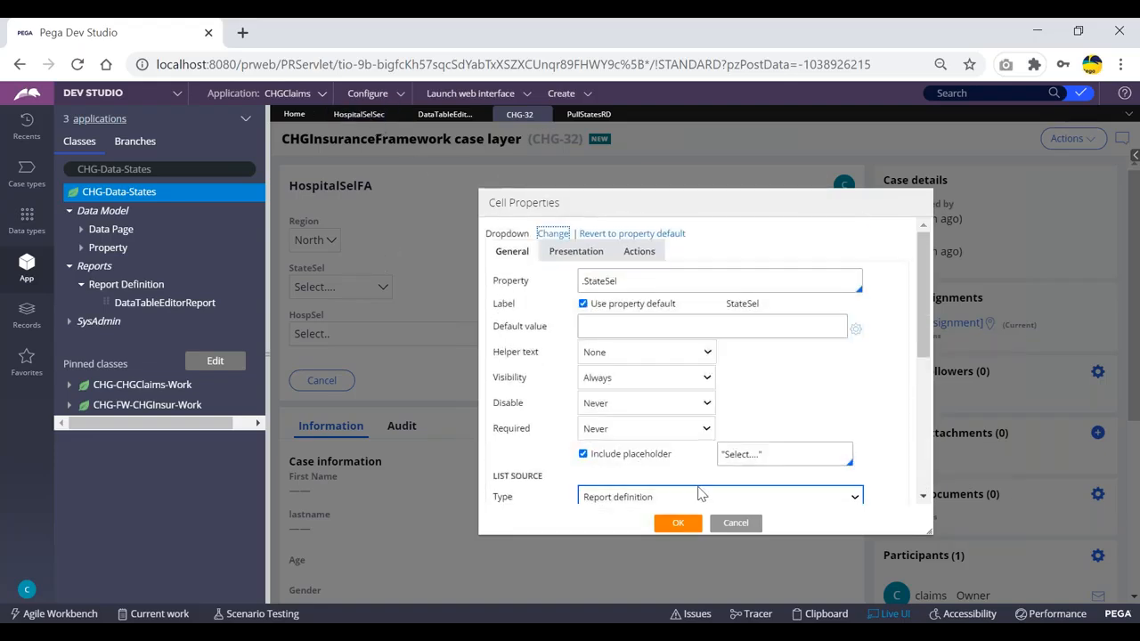
click(729, 523)
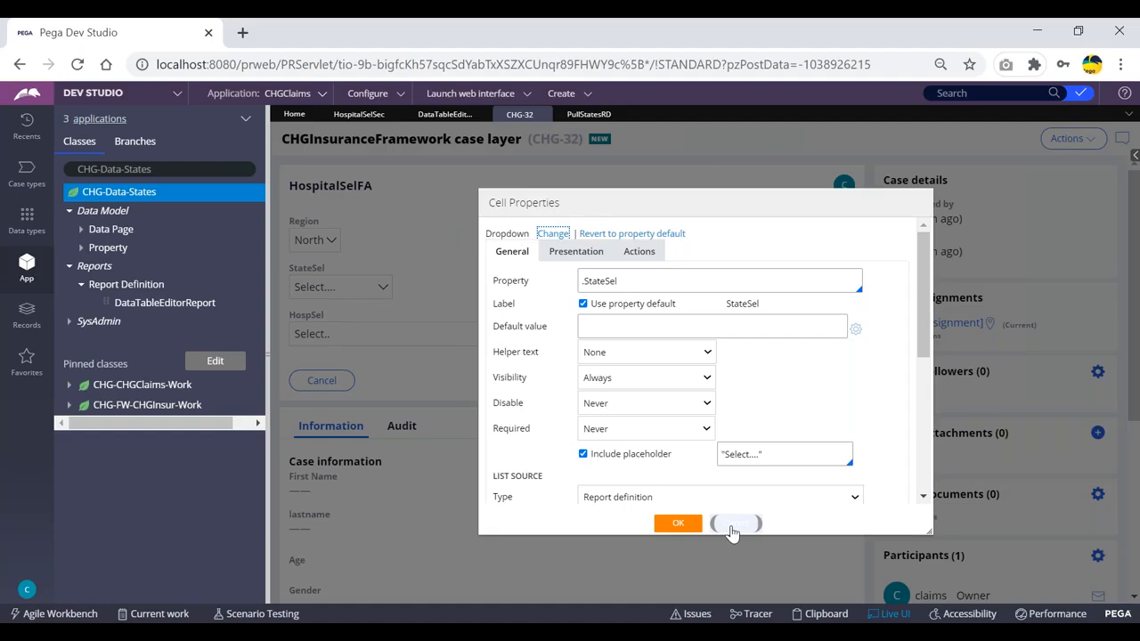
click(683, 524)
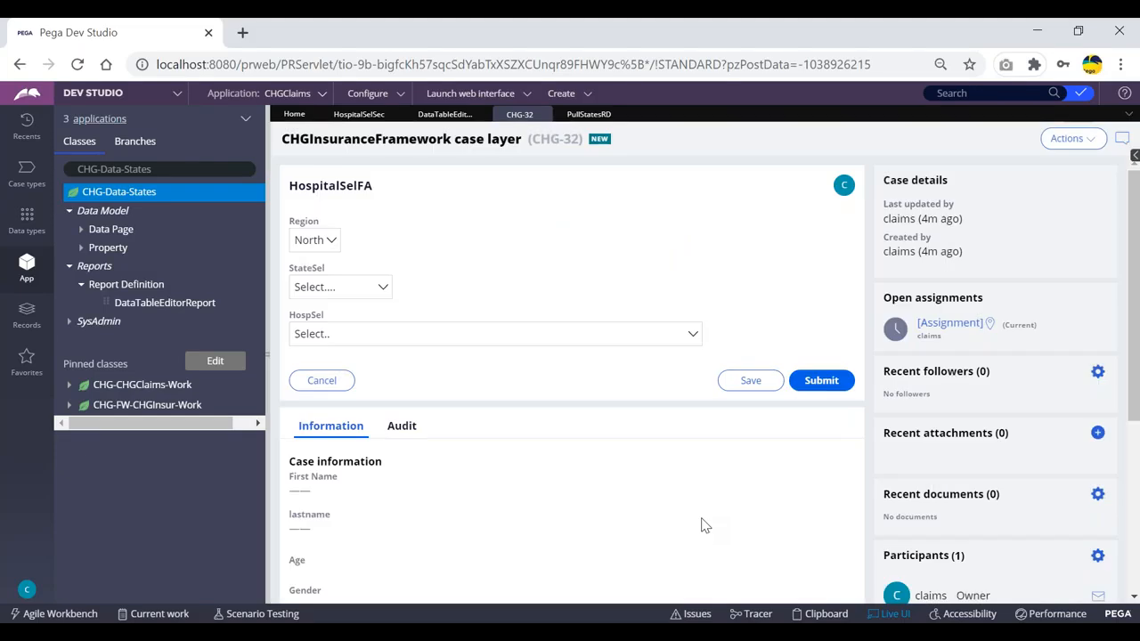
click(891, 614)
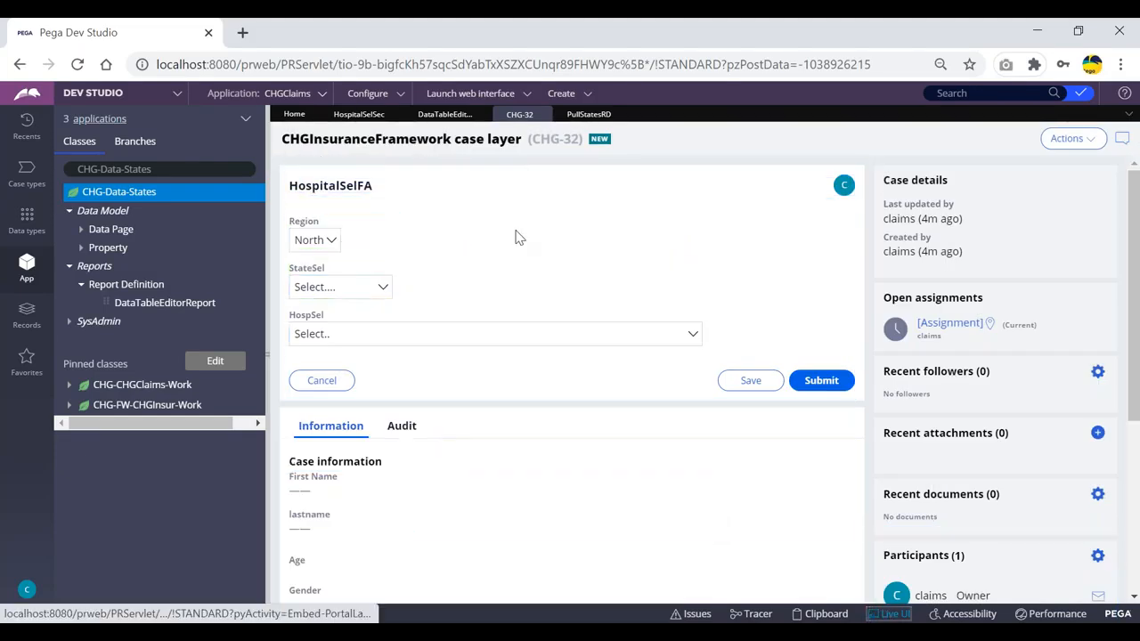
click(359, 115)
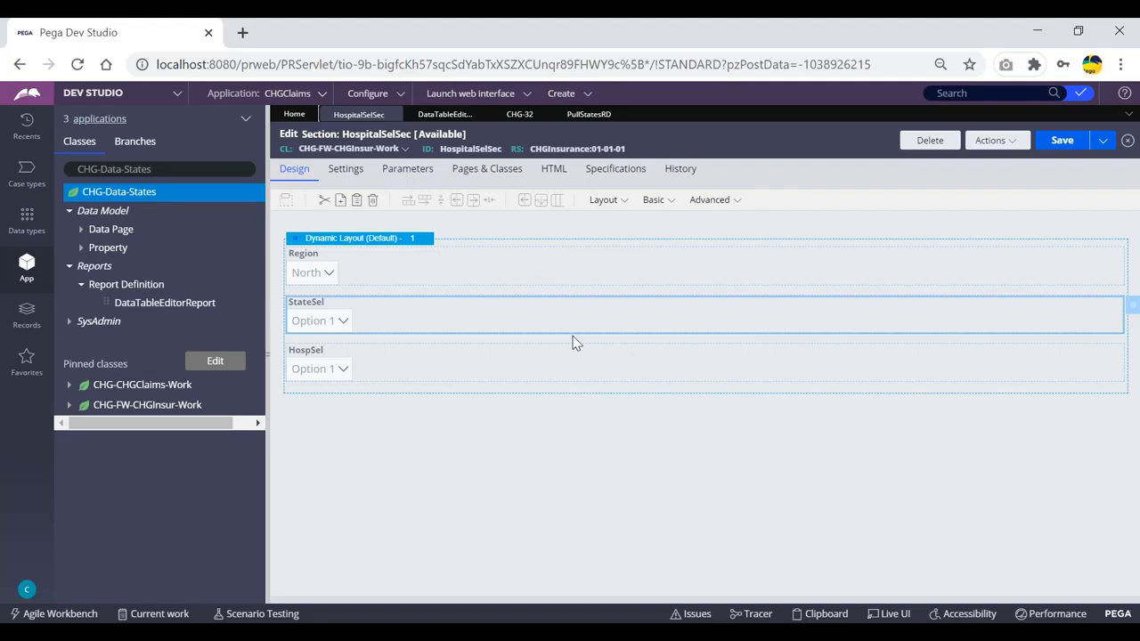
click(589, 114)
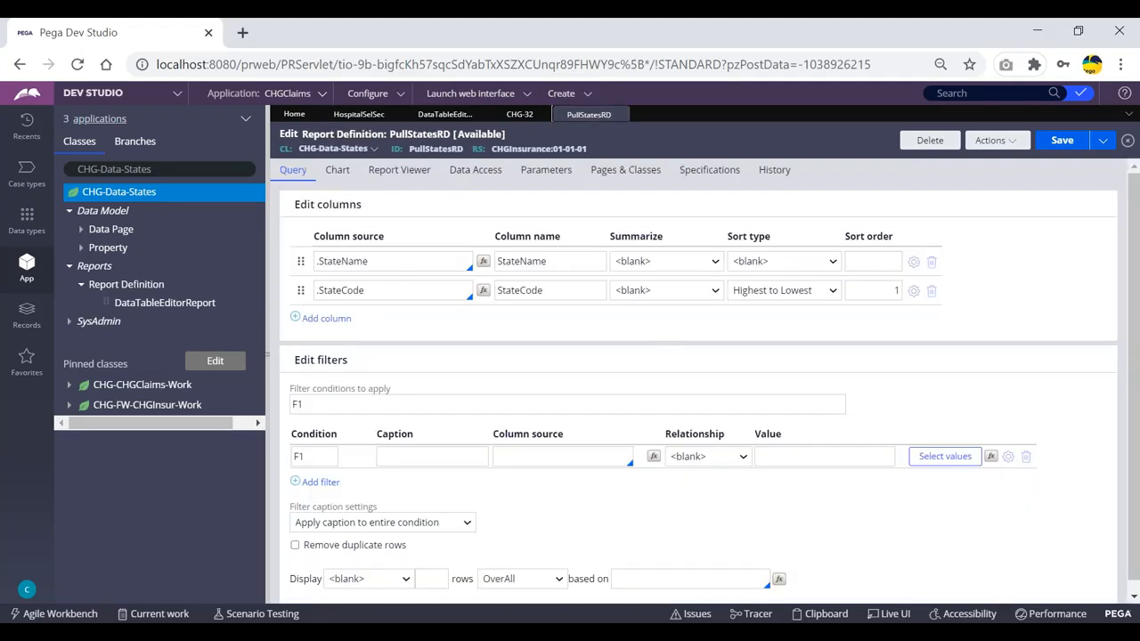
click(519, 114)
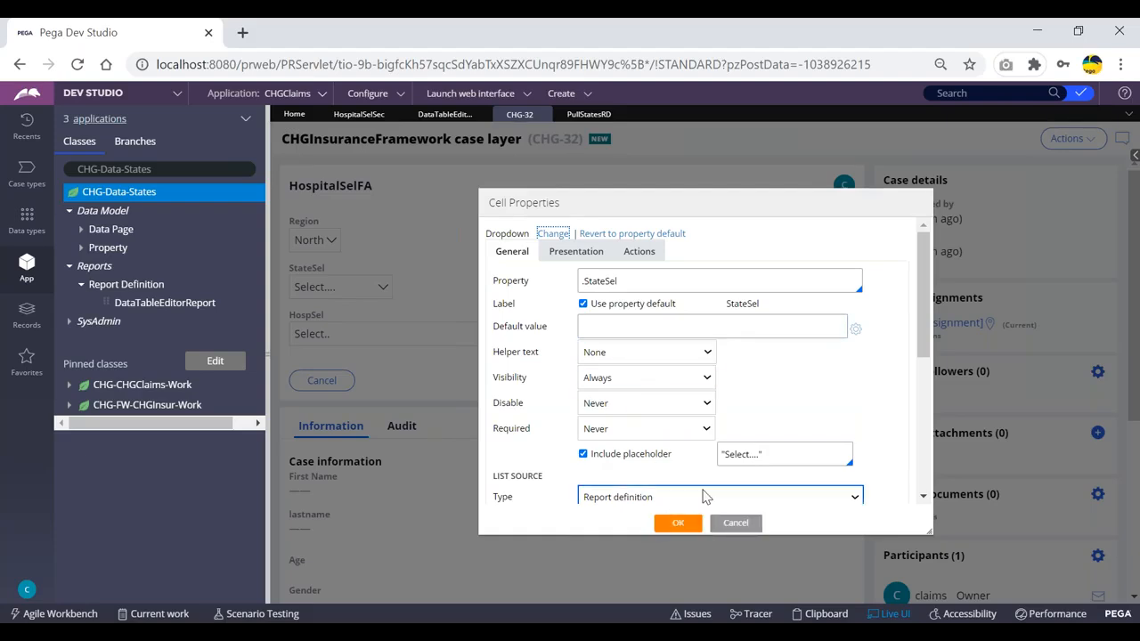
click(736, 523)
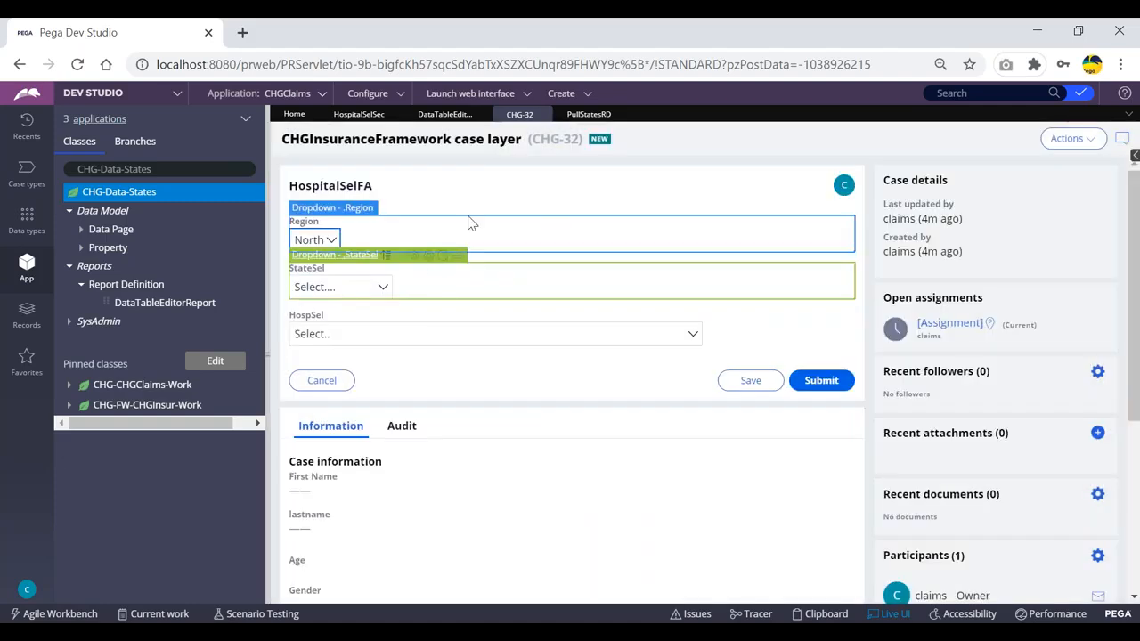
click(890, 614)
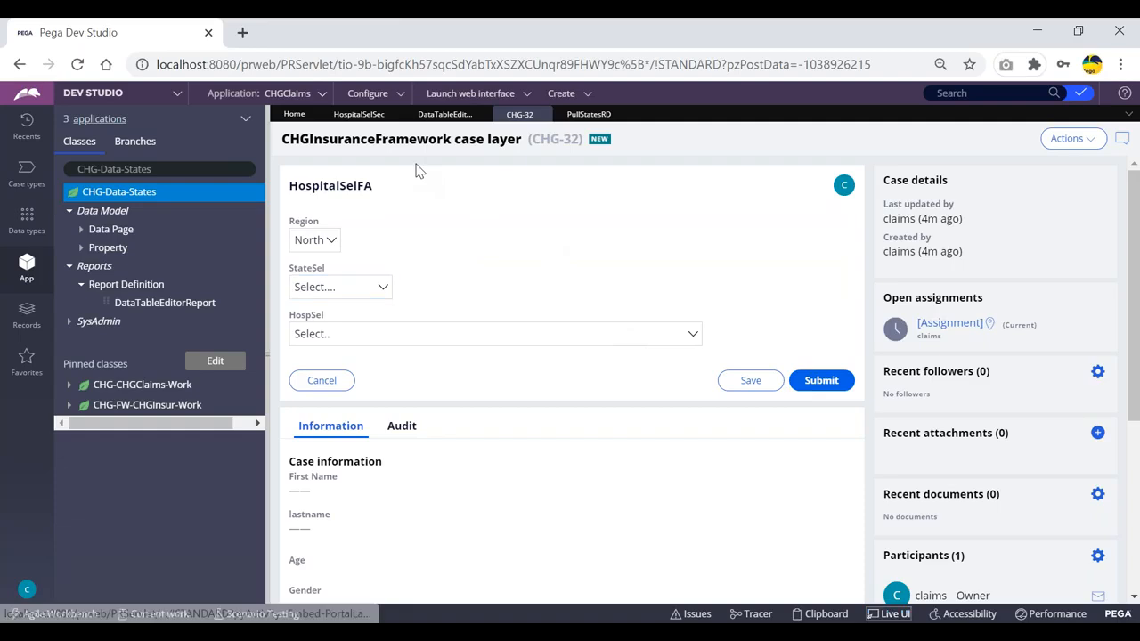
click(361, 115)
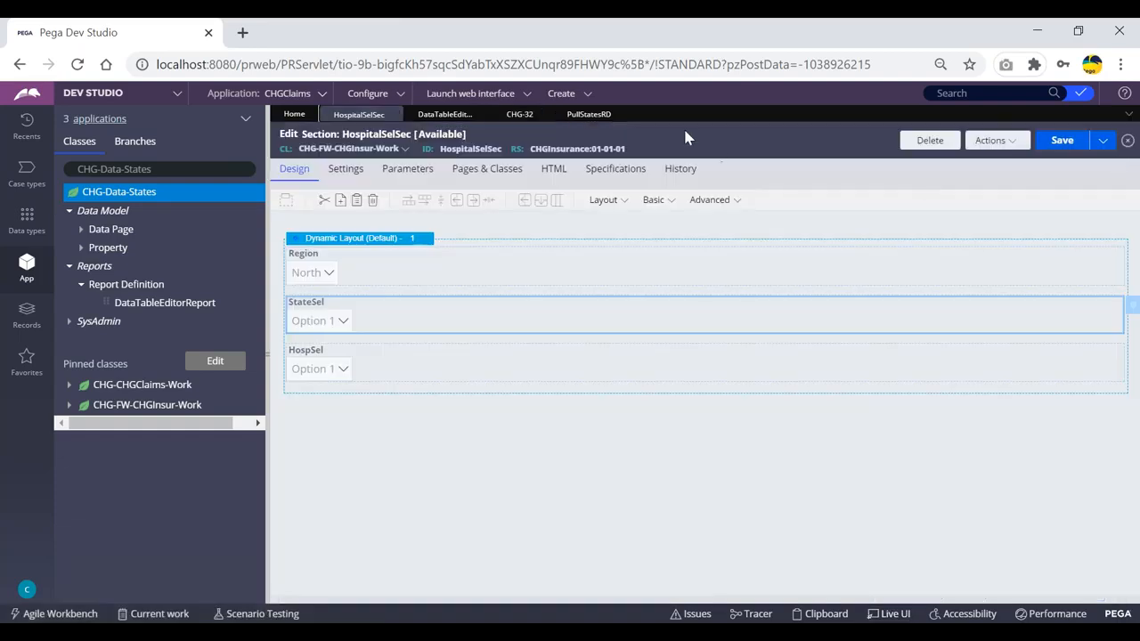
click(480, 271)
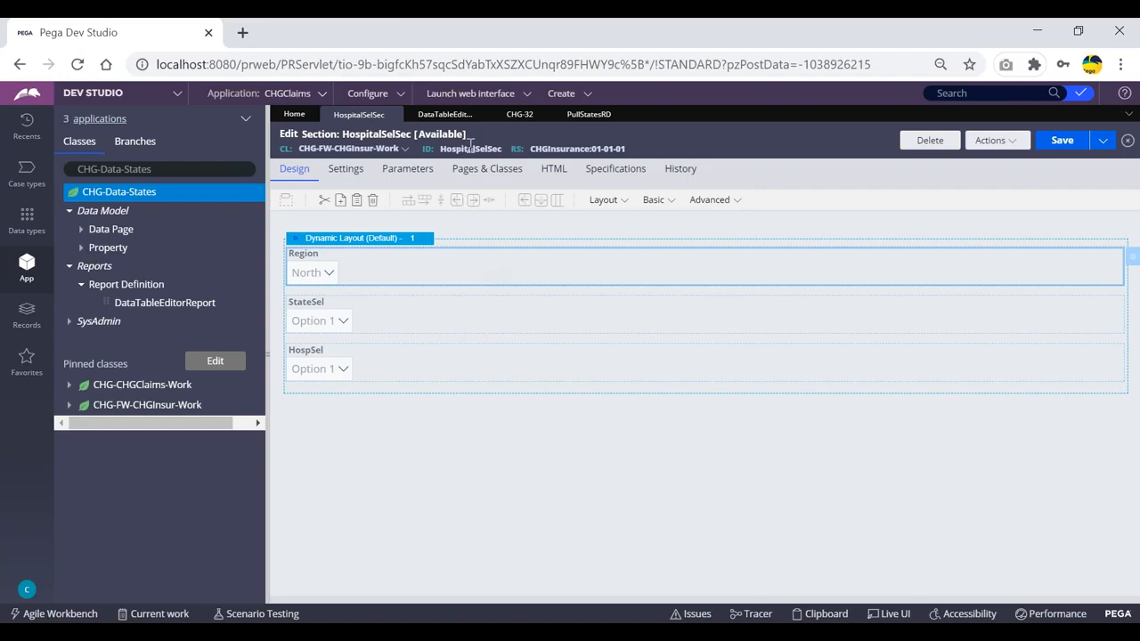
click(446, 114)
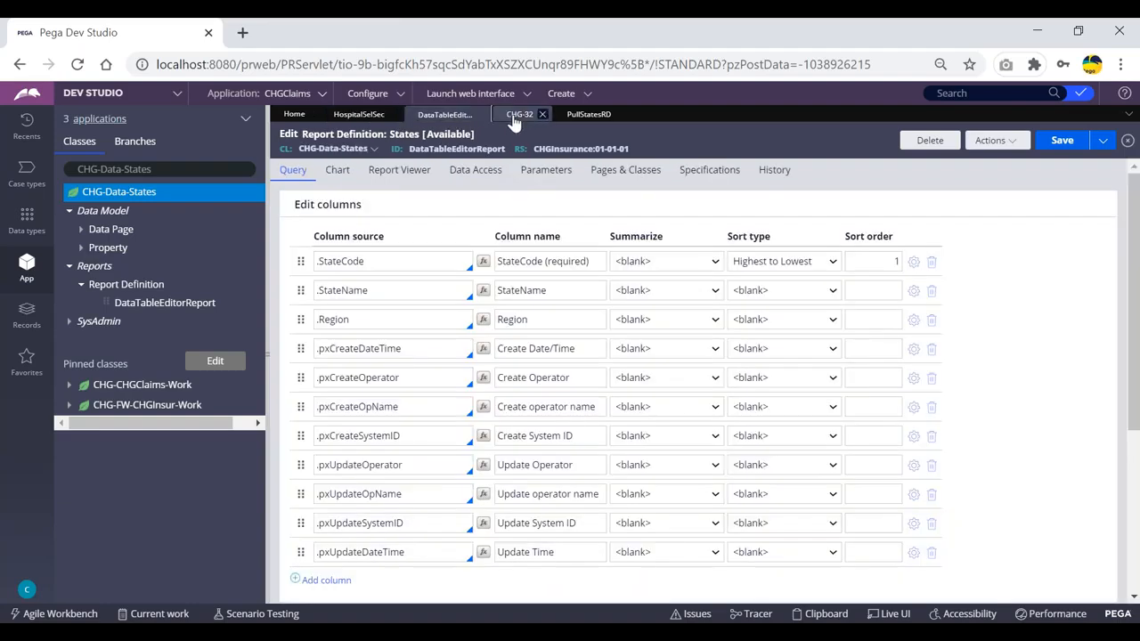
click(519, 114)
click(364, 287)
click(362, 287)
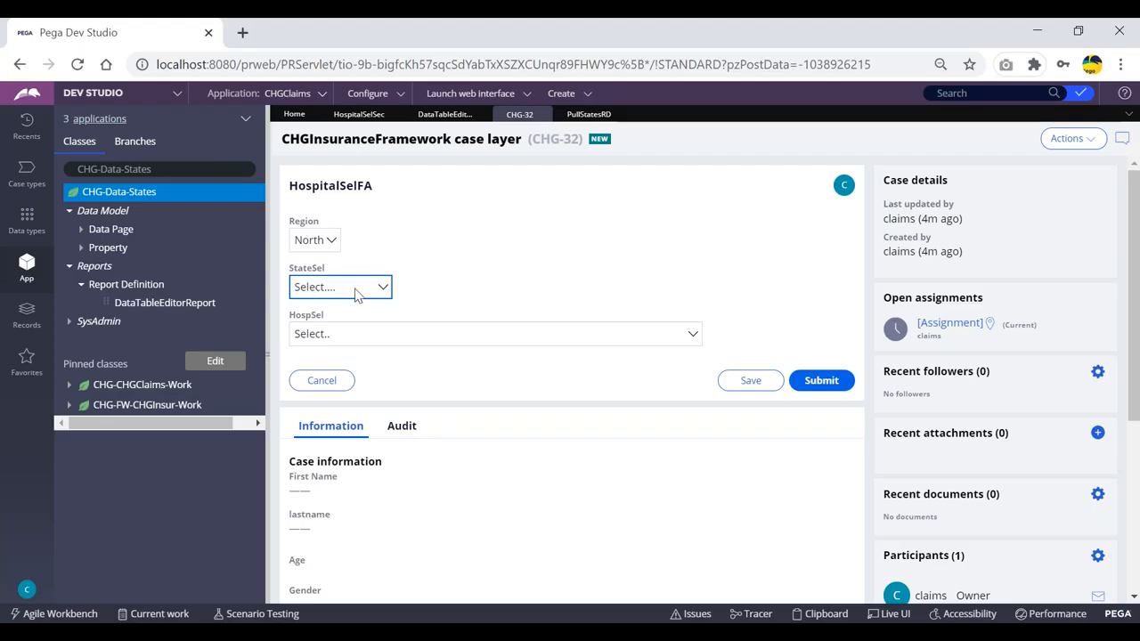
- Open StateSel on CHG-32 to verify it lists states, then view the States report columns
click(444, 114)
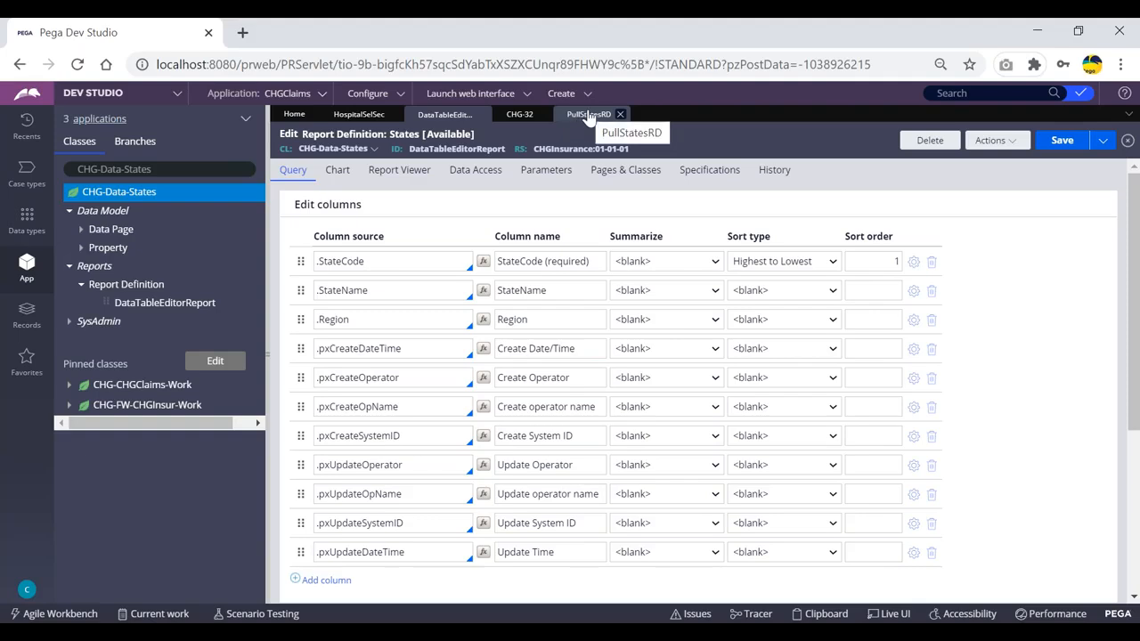
click(516, 115)
click(349, 283)
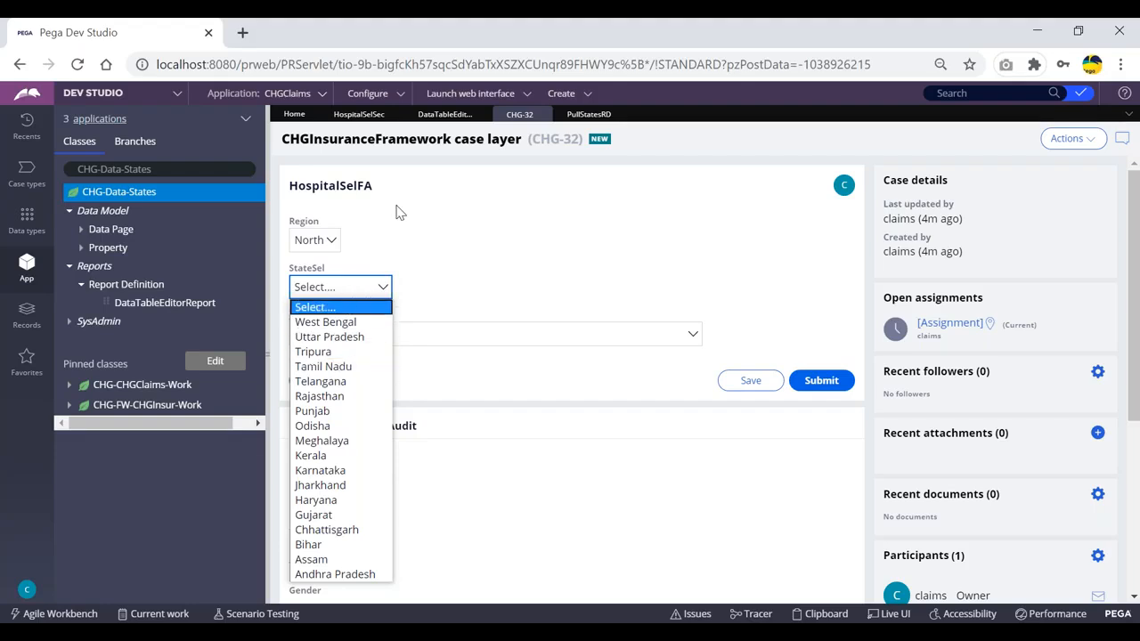
click(444, 114)
click(445, 114)
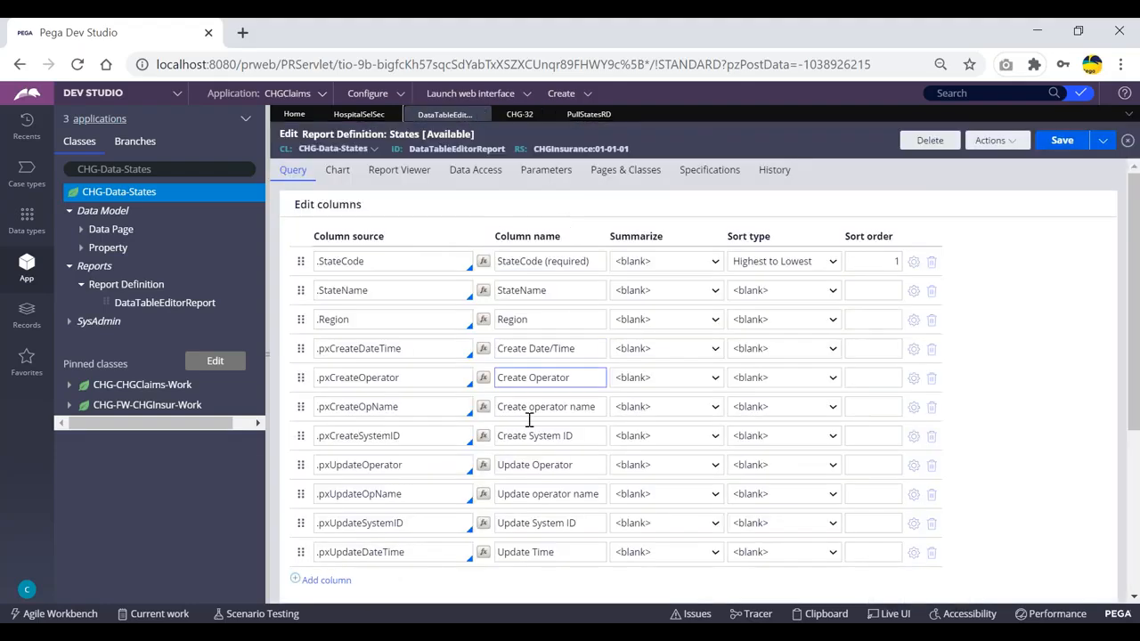
- Inspect PullStatesRD's F1 filter condition, then return to the CHG-32 form
click(589, 114)
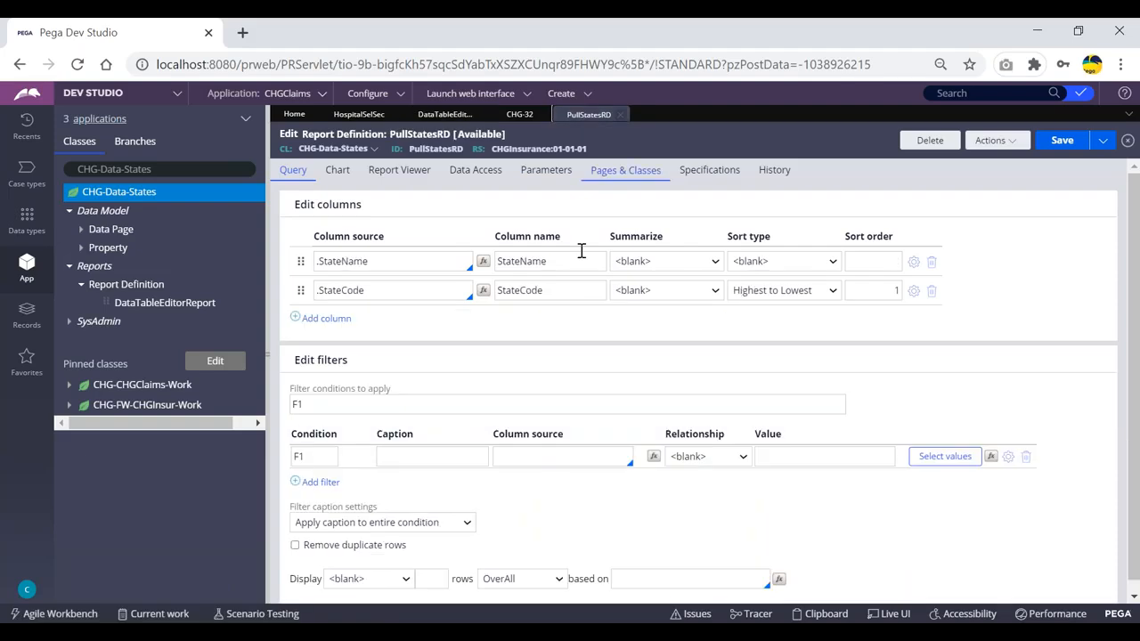
click(607, 403)
click(519, 115)
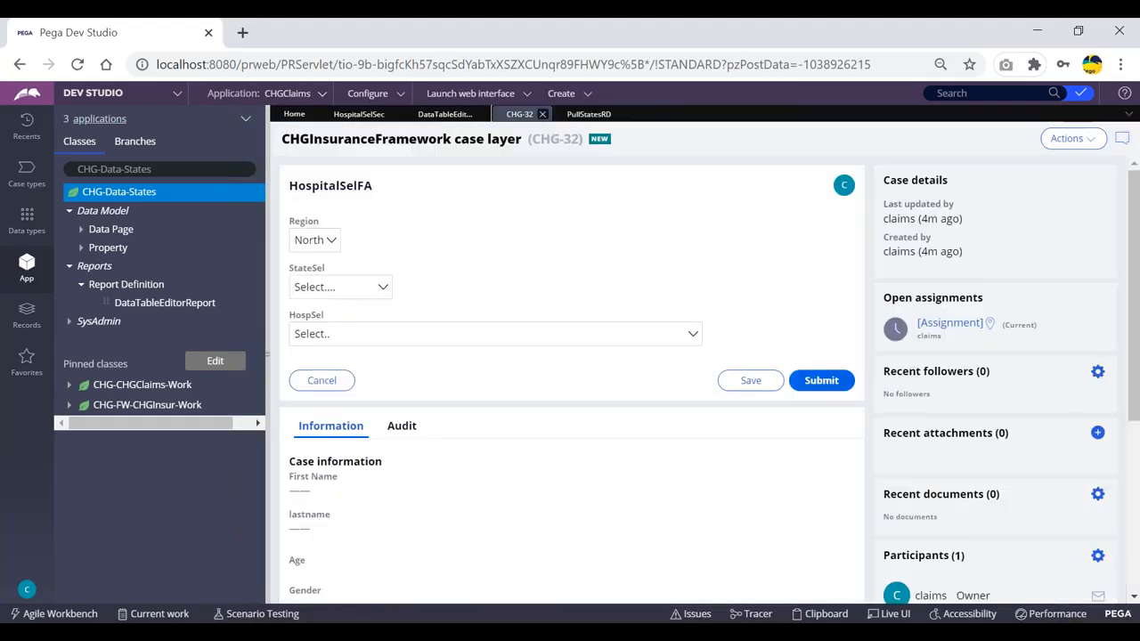
- Compare the States and PullStatesRD report definitions before going back to the CHG-32 form
click(439, 117)
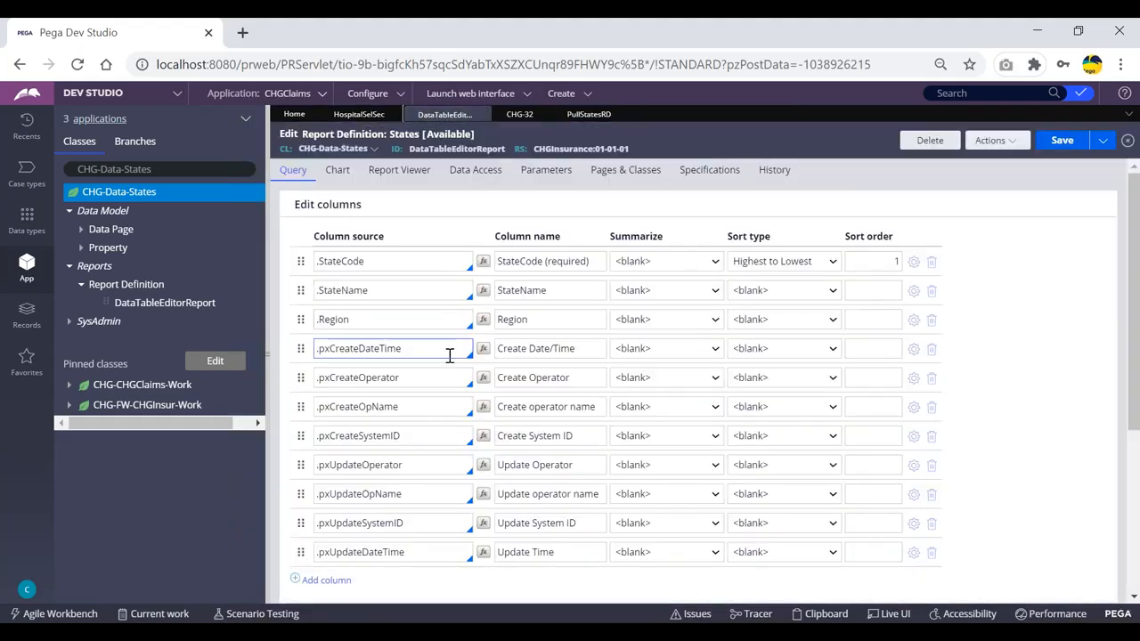
scroll(437, 398, down, 5)
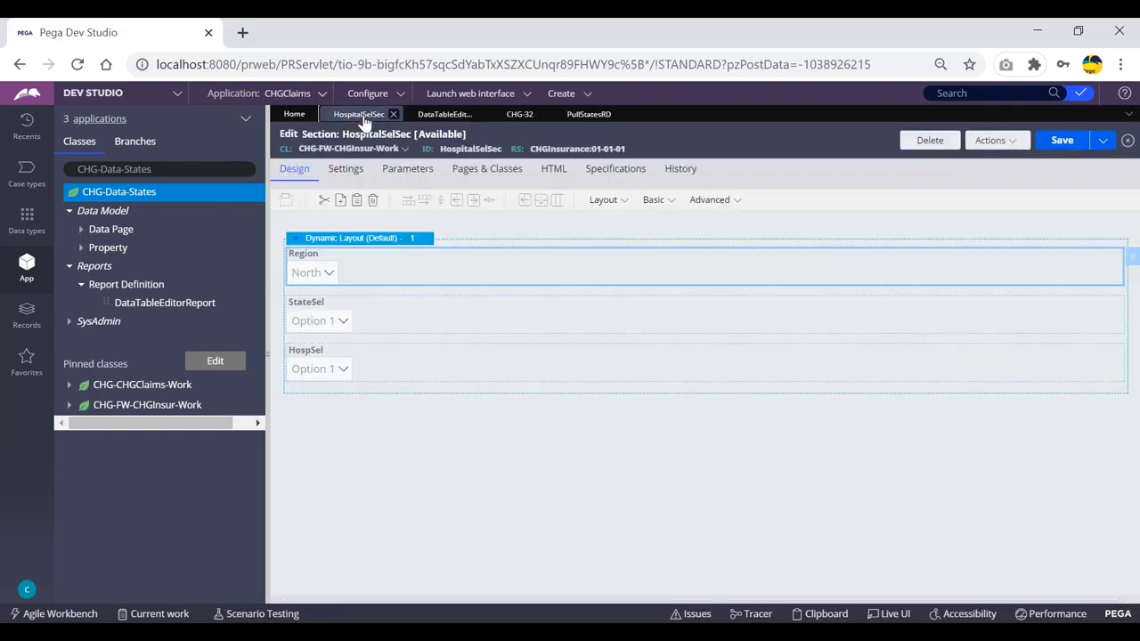
click(359, 114)
click(449, 117)
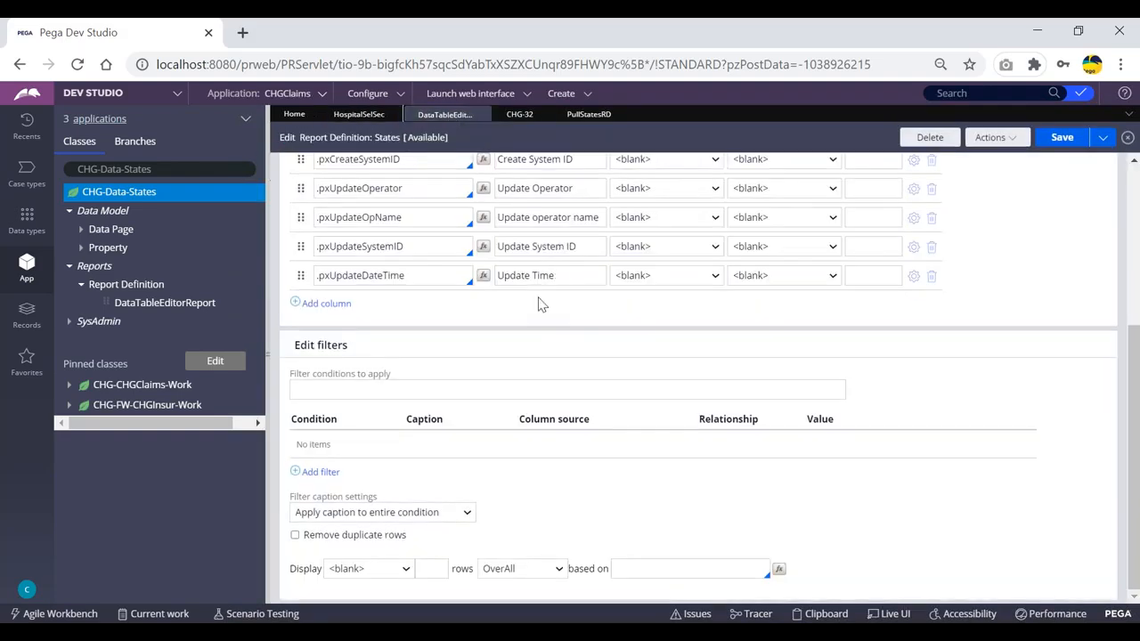
scroll(528, 349, up, 5)
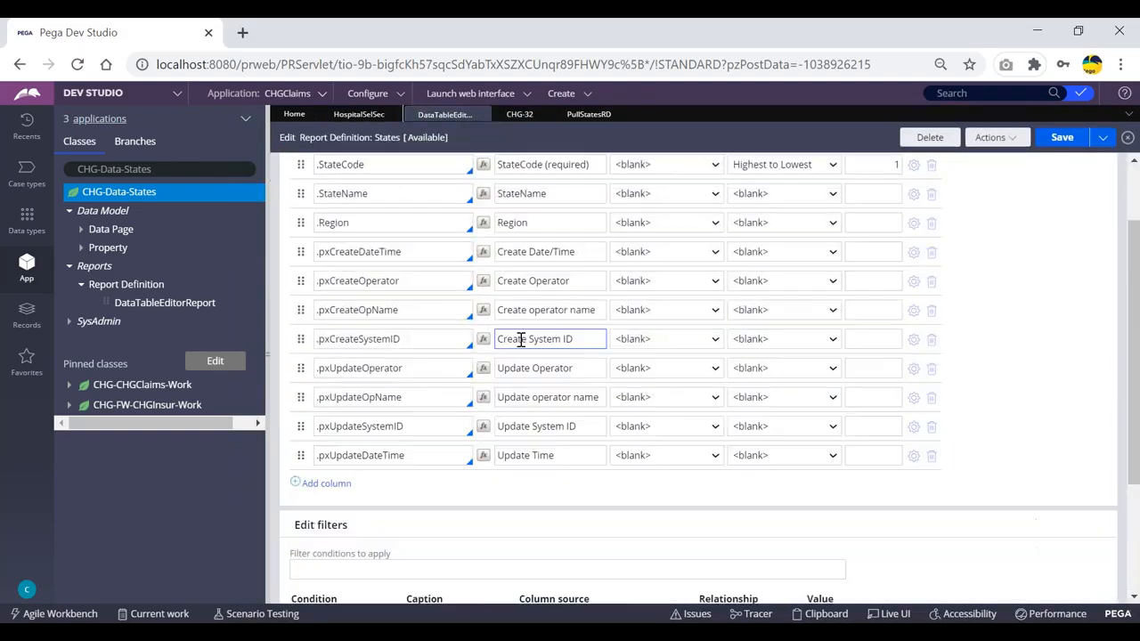
click(589, 114)
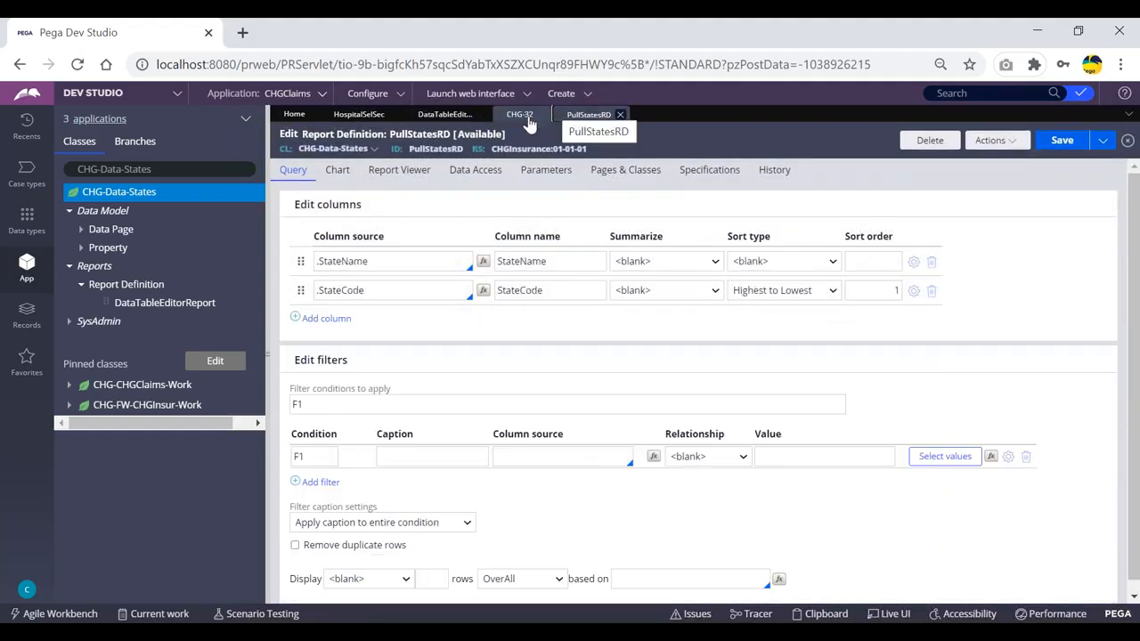
scroll(510, 388, down, 1)
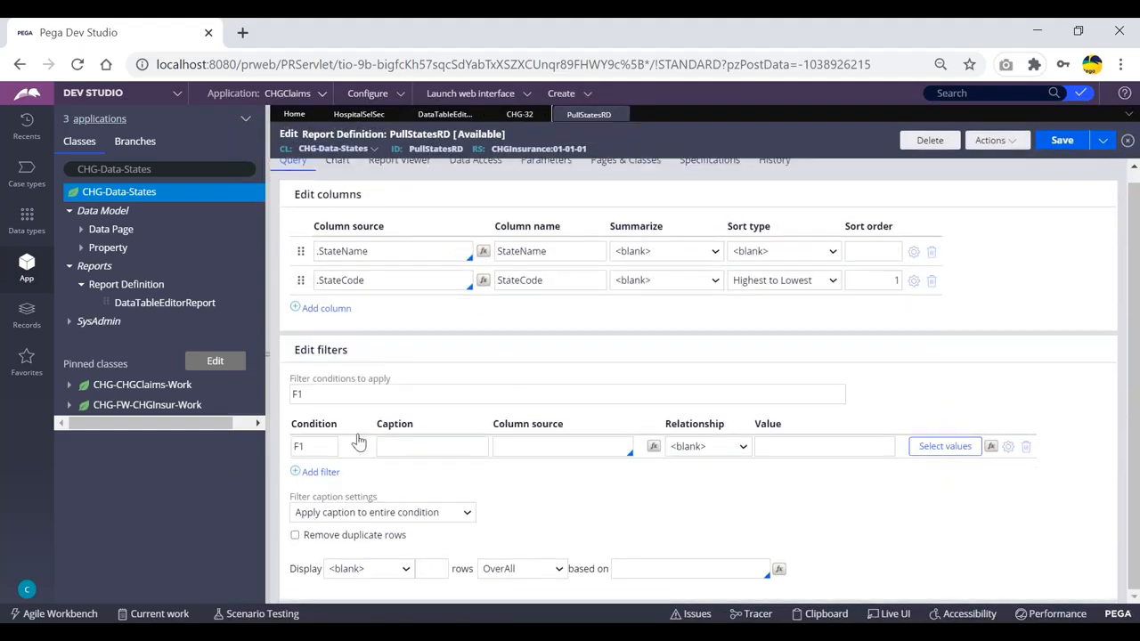
scroll(486, 428, up, 1)
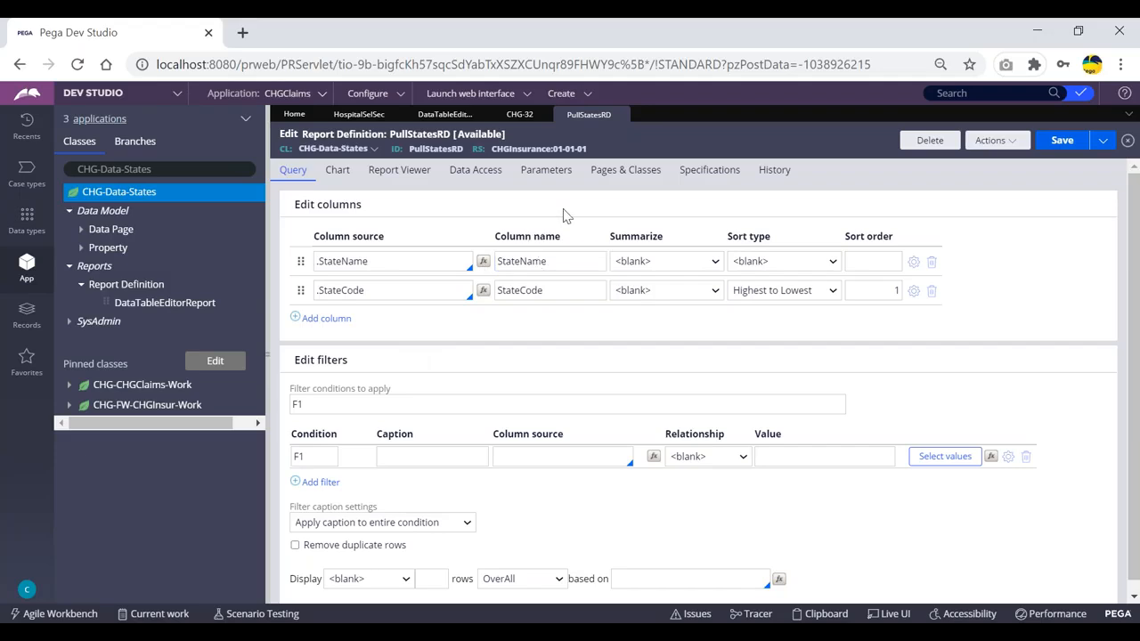
click(522, 115)
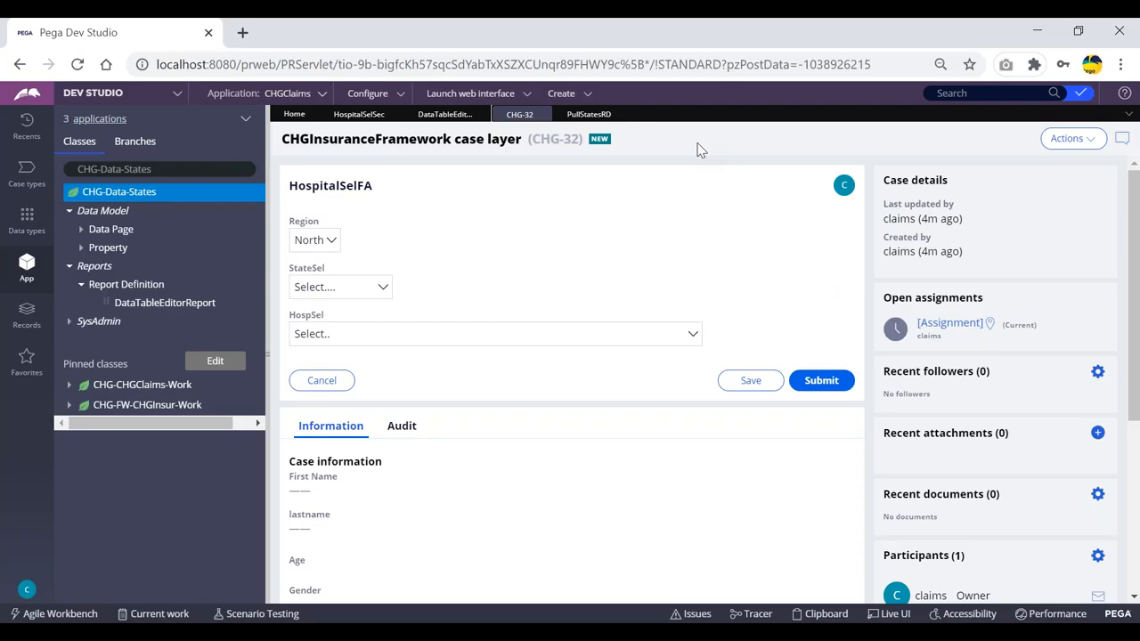
- View the states offered by StateSel on CHG-32, then return to the HospitalSelSec section editor
click(361, 289)
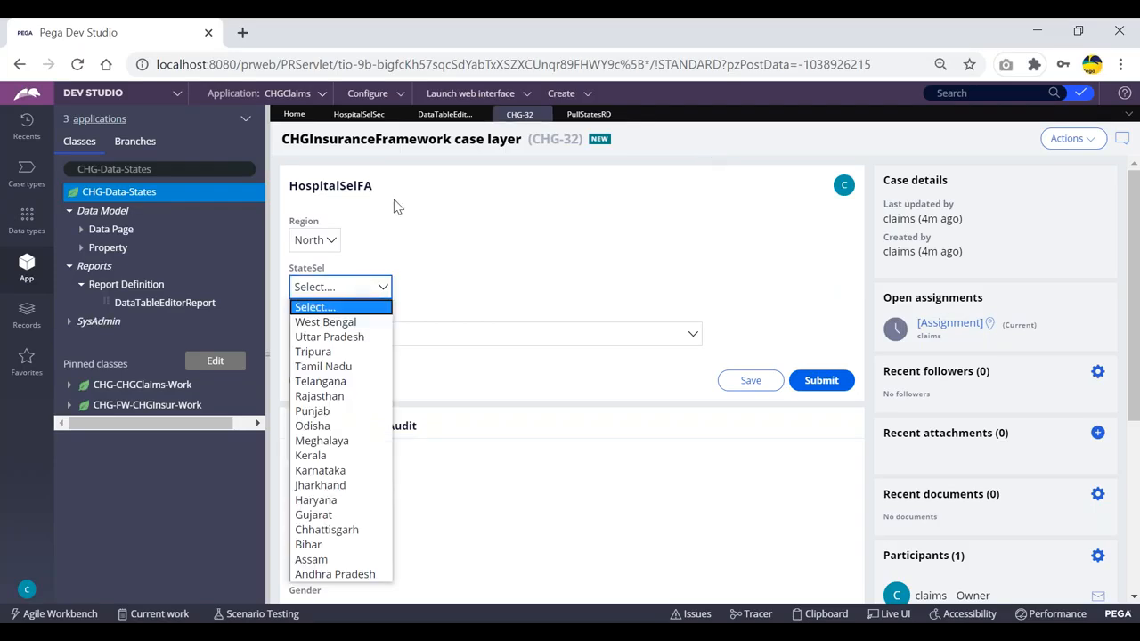
click(356, 114)
- In StateSel's cell properties, try a Data page list source, then cancel the change
double_click(390, 325)
click(617, 421)
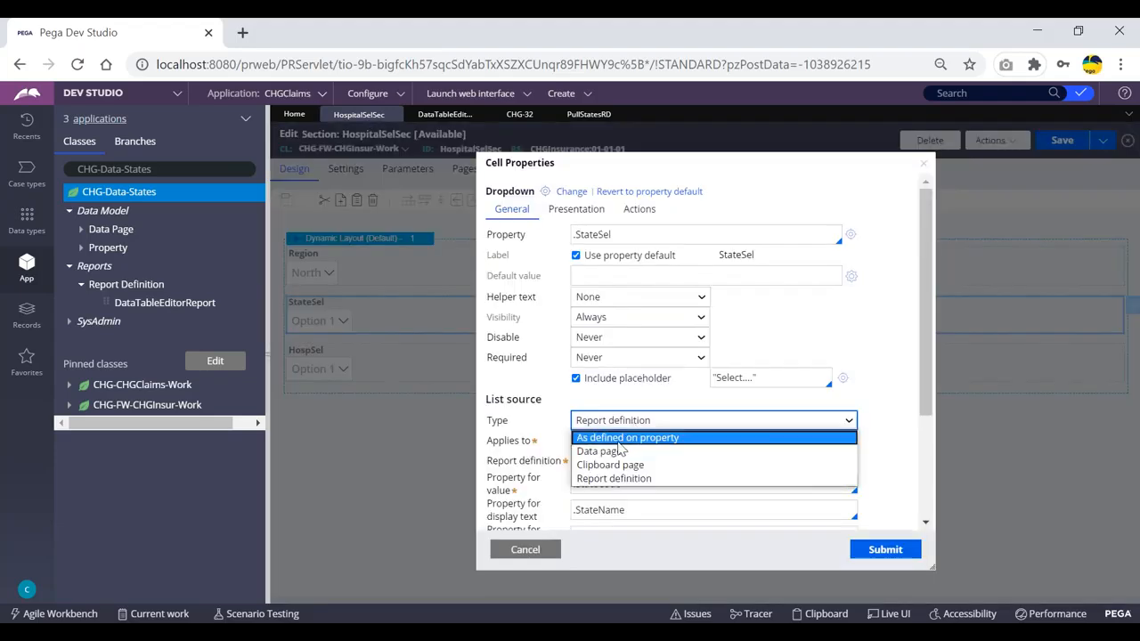
click(621, 452)
click(608, 441)
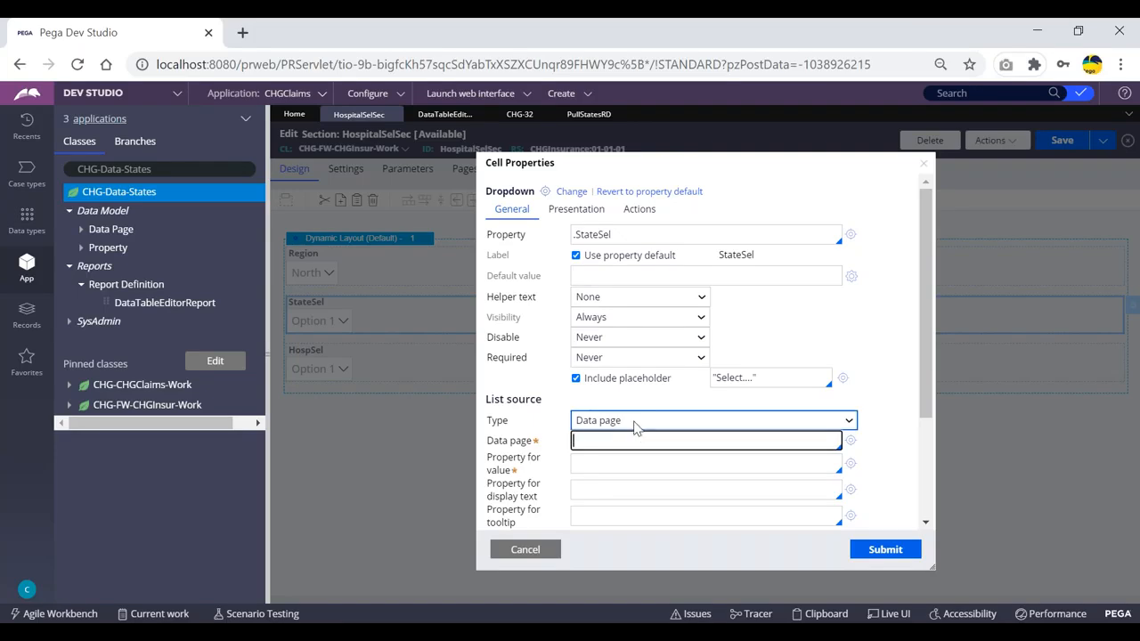
click(523, 550)
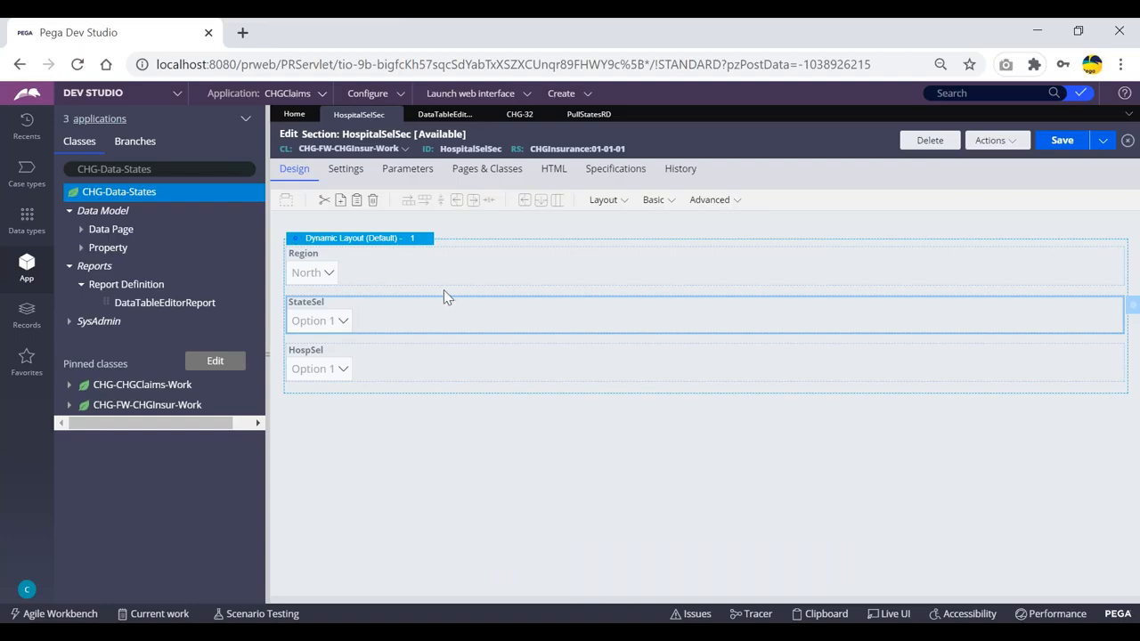
- Reopen StateSel's properties to review its PullStatesRD list source (.StateCode value, .StateName display)
double_click(362, 305)
drag(540, 401, 483, 401)
click(548, 402)
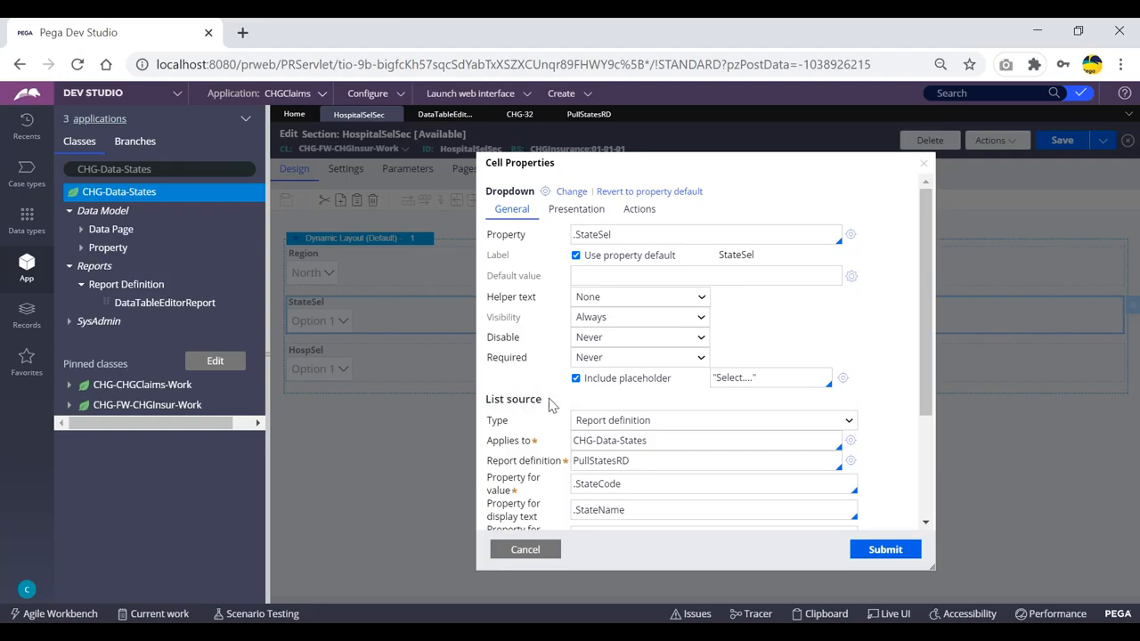
scroll(555, 403, down, 3)
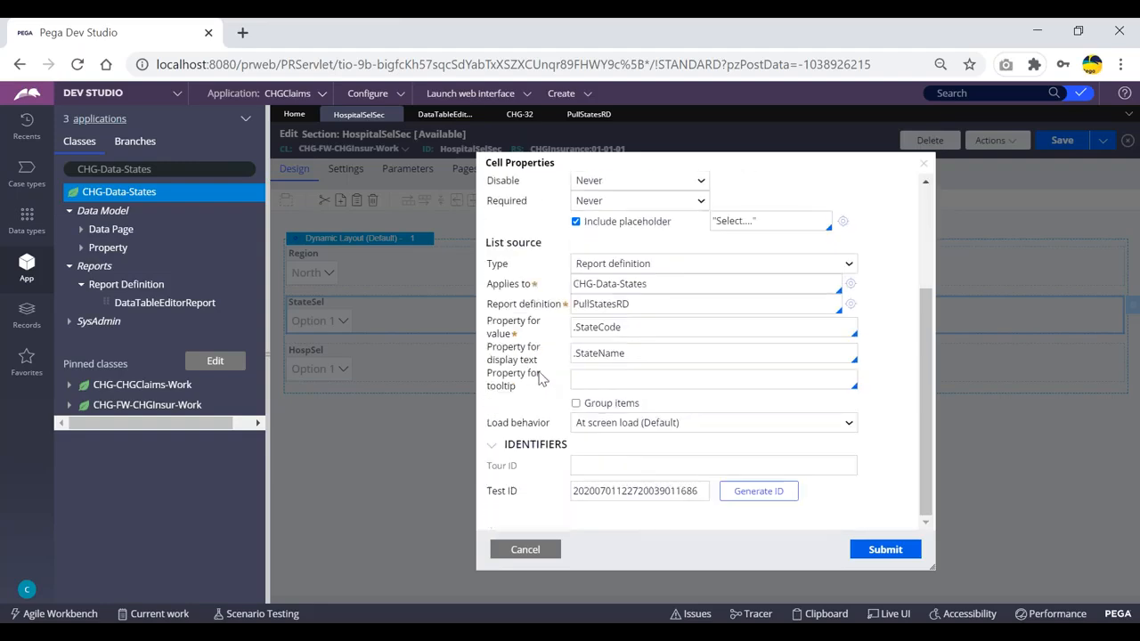